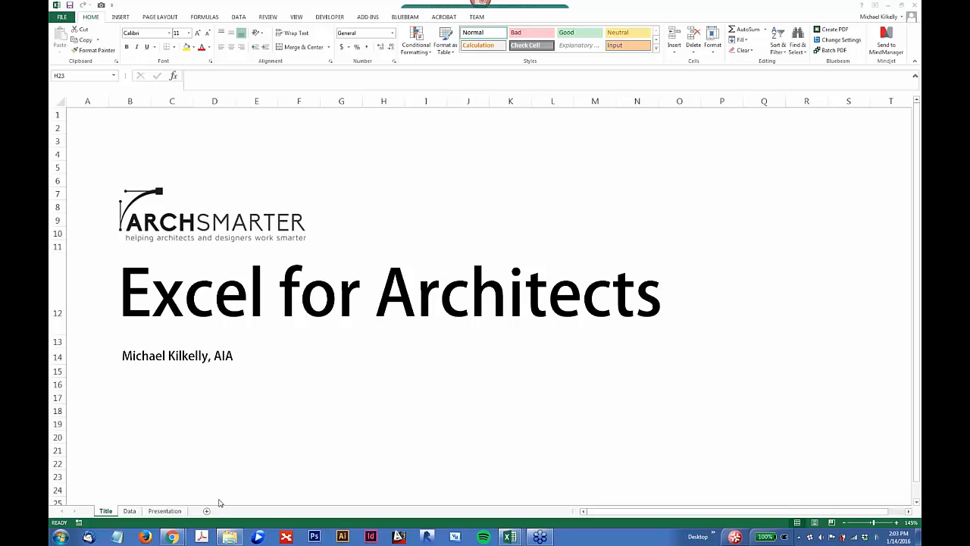
Step: Look through the Title, Data and Presentation sheets of the Excel for Architects workbook
{"action": "left_click", "coordinate": [168, 512]}
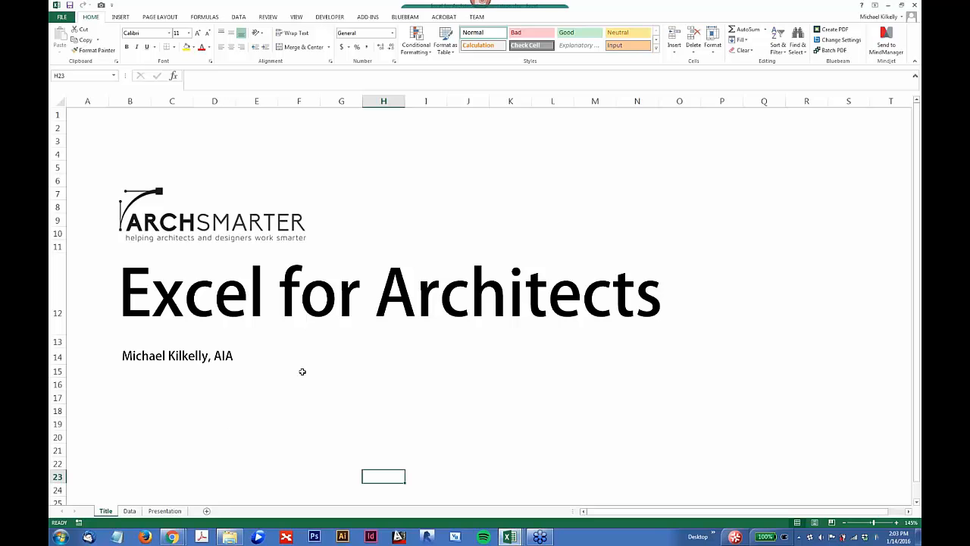
{"action": "left_click", "coordinate": [165, 512]}
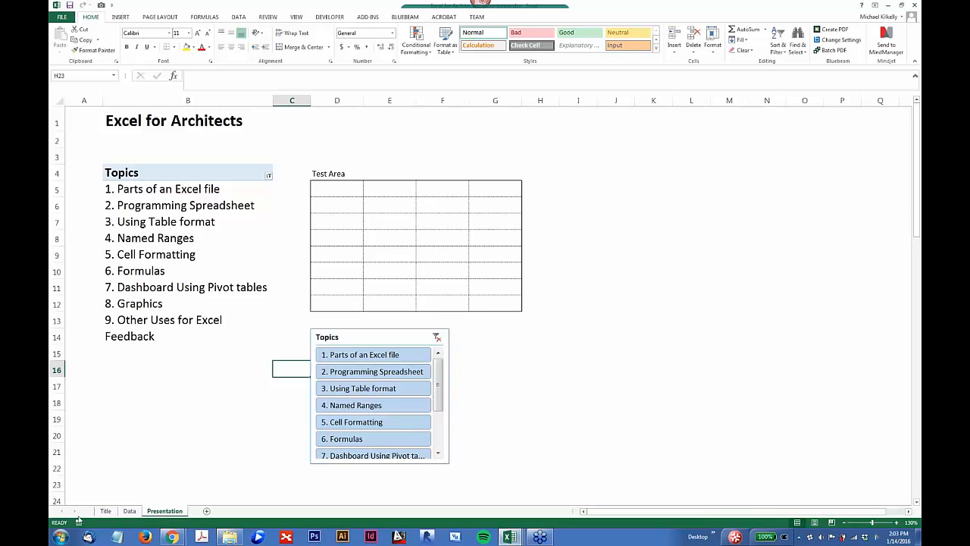
{"action": "left_click", "coordinate": [105, 512]}
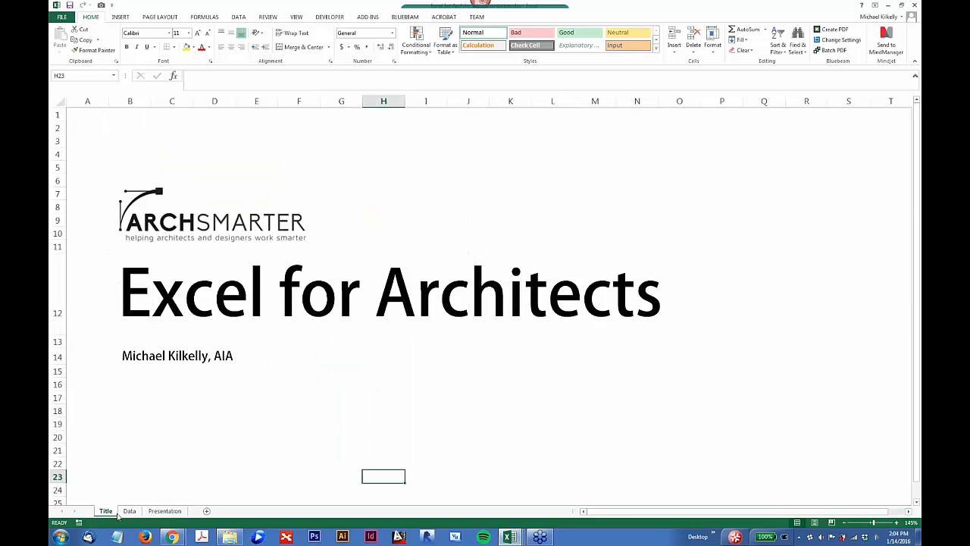
{"action": "left_click", "coordinate": [130, 511]}
{"action": "left_click", "coordinate": [162, 512]}
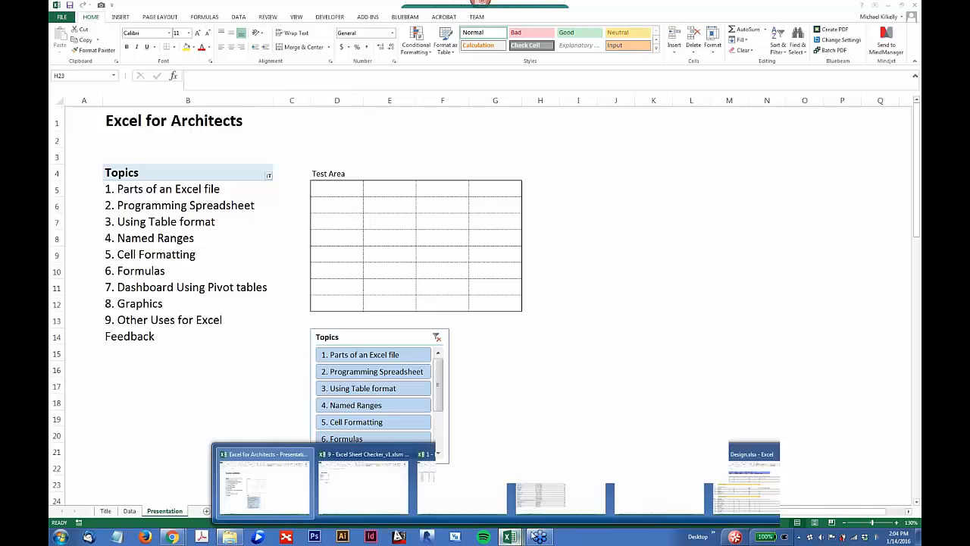
Step: Switch to the 1 - Parts of Excel workbook and review the room data on its Area and Program Area sheets
{"action": "left_click", "coordinate": [462, 485]}
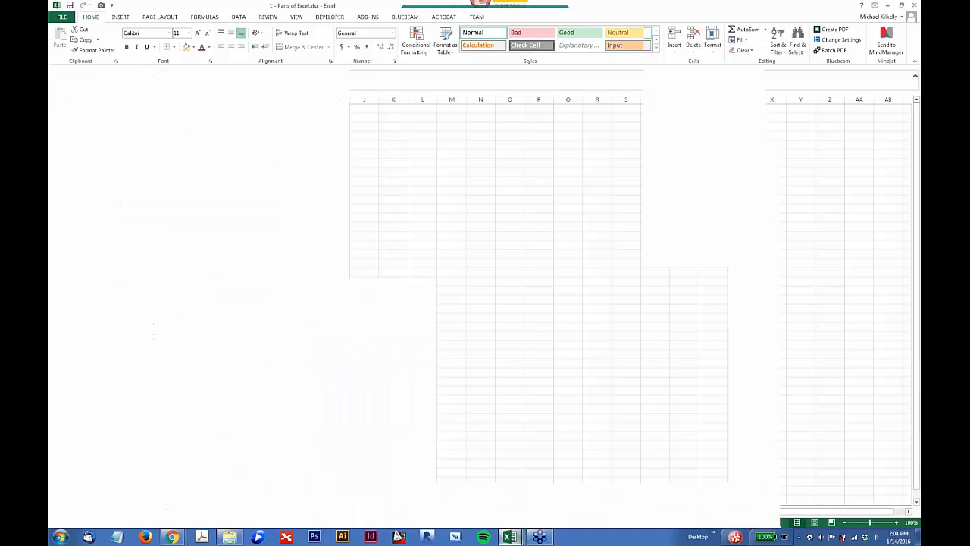
{"action": "left_click", "coordinate": [105, 511]}
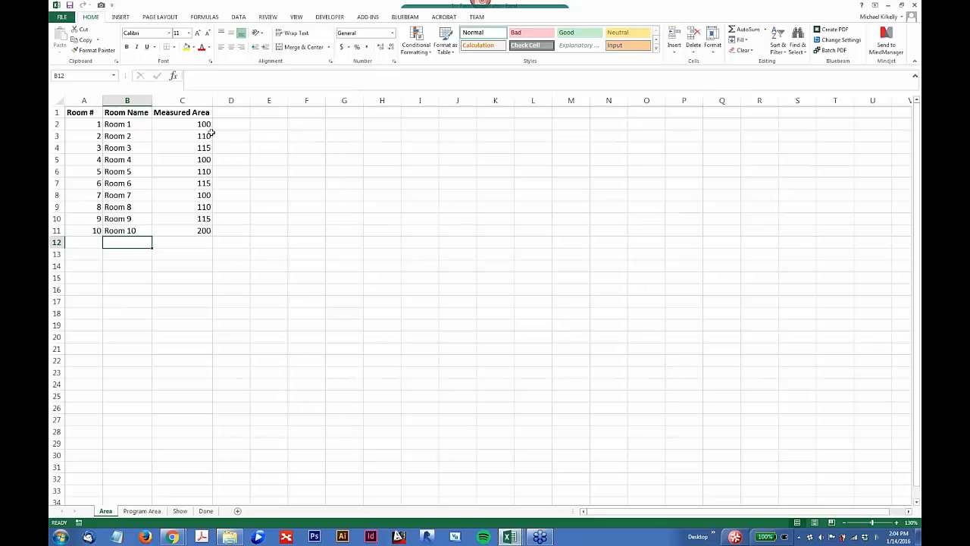
{"action": "left_click", "coordinate": [144, 511]}
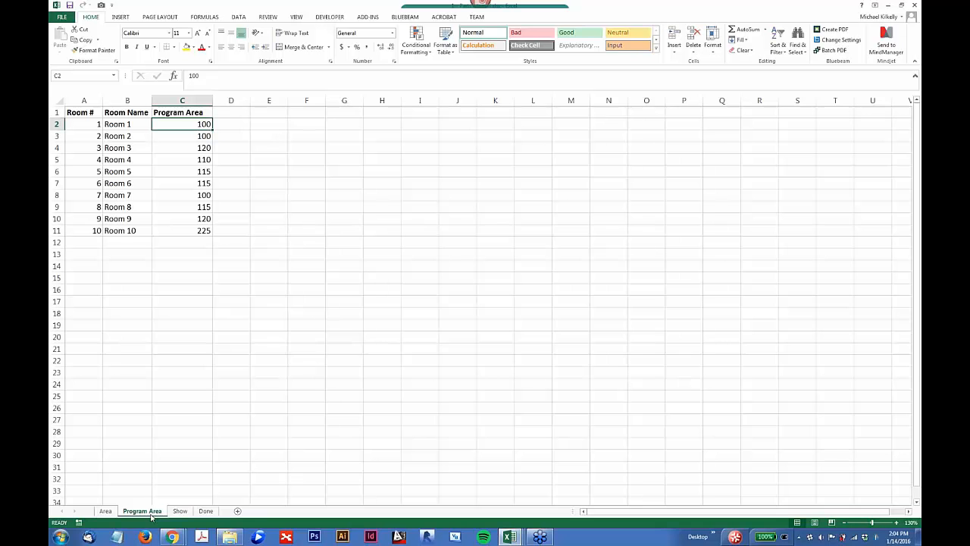
{"action": "left_click_drag", "start_coordinate": [189, 124], "coordinate": [194, 233]}
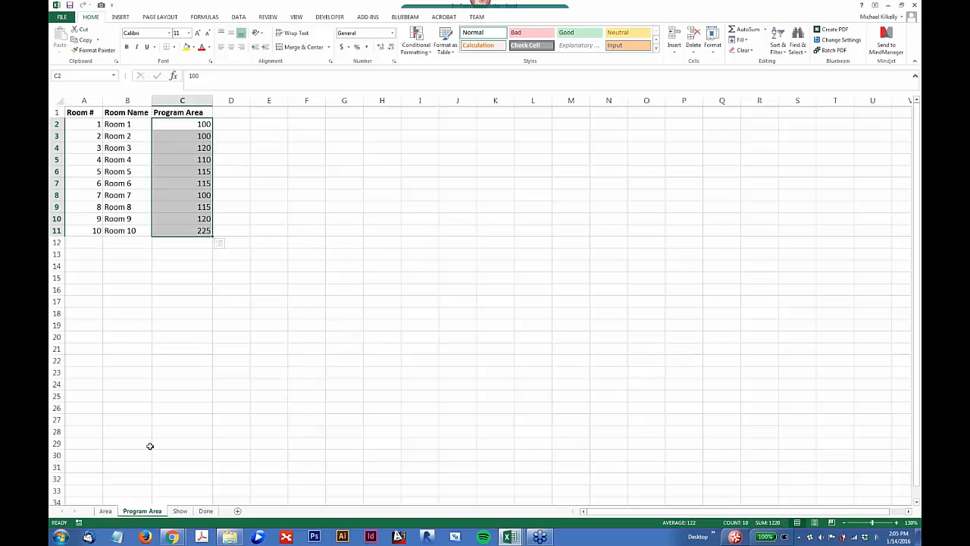
{"action": "left_click", "coordinate": [105, 511]}
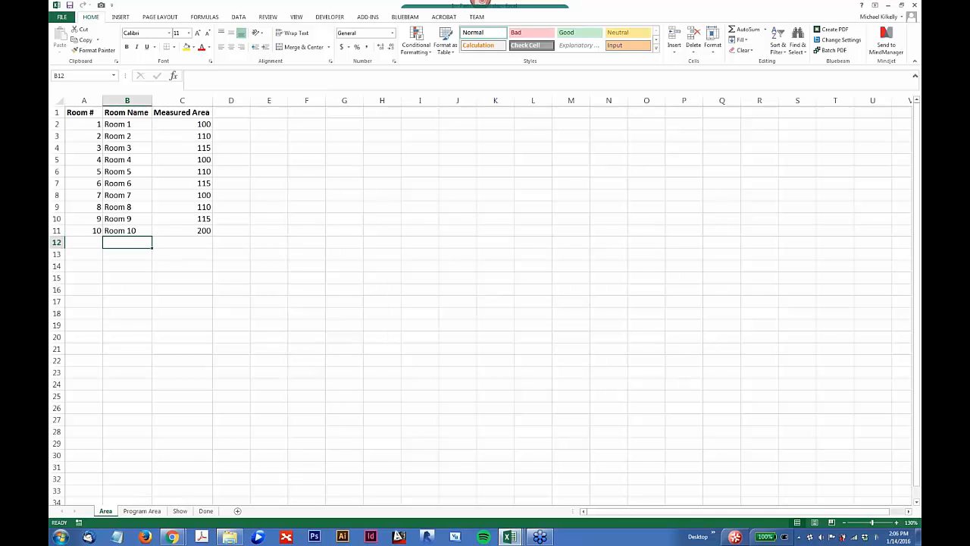
Step: Add a new worksheet after the Area sheet and link its cell A2 to A2 of the Area sheet
{"action": "left_click", "coordinate": [237, 511]}
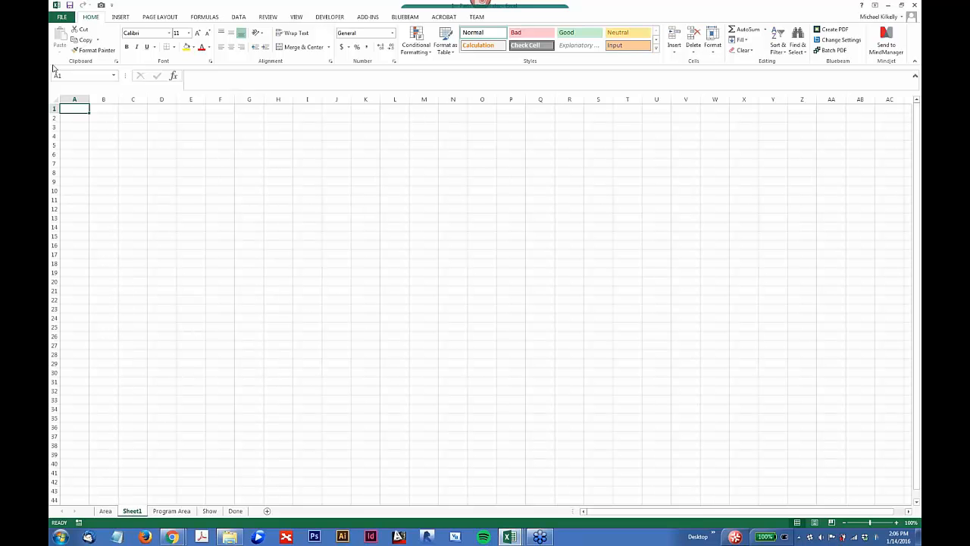
{"action": "left_click", "coordinate": [74, 117]}
{"action": "type", "text": "="}
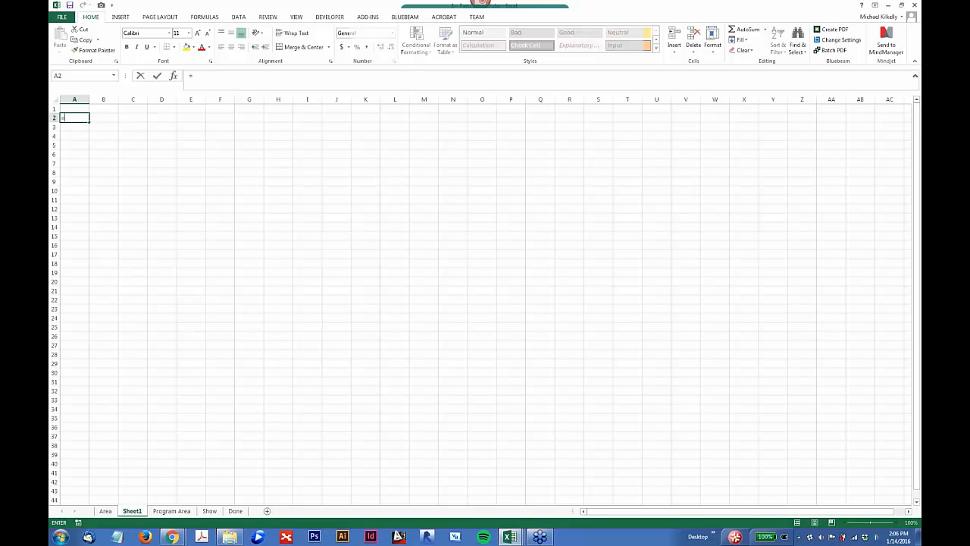
{"action": "left_click", "coordinate": [107, 511]}
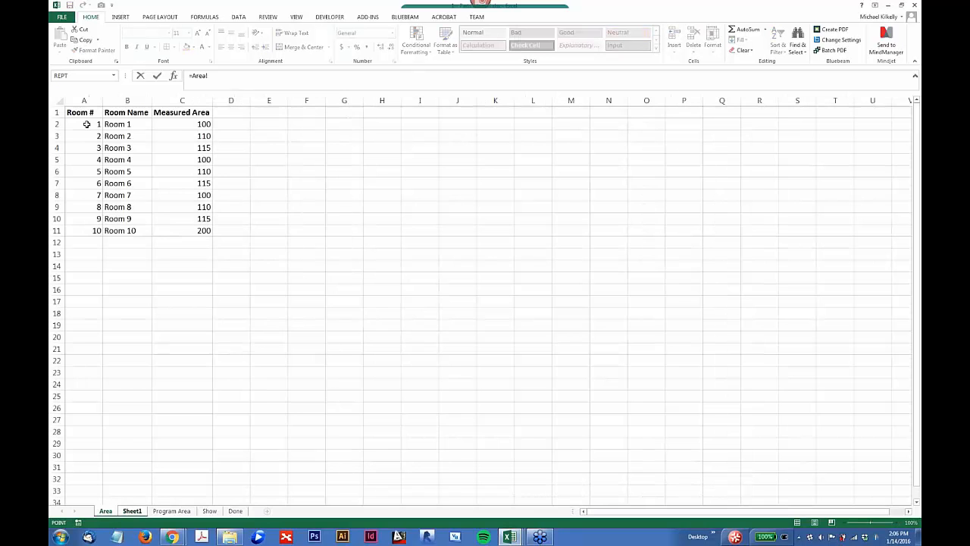
{"action": "left_click", "coordinate": [86, 124]}
{"action": "key", "text": "Return"}
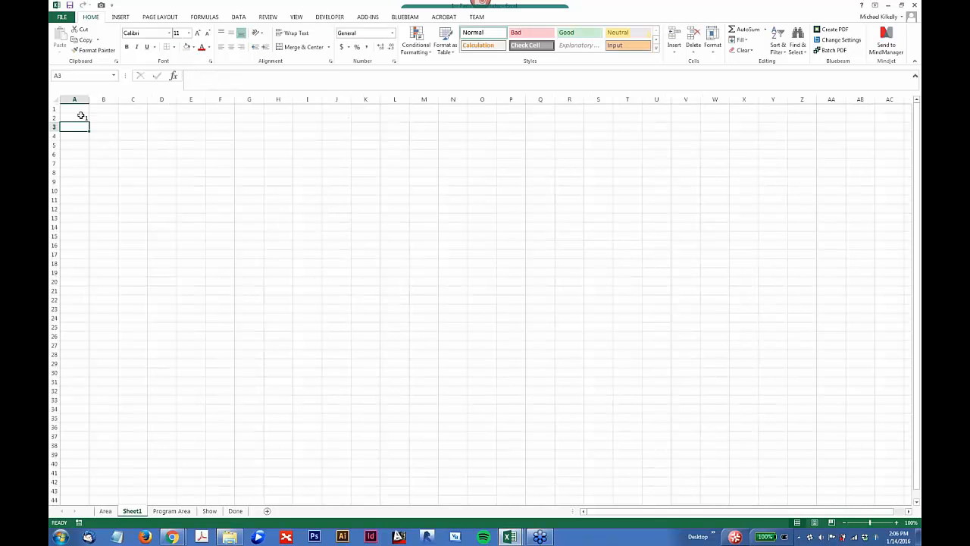
Step: Fill the A2 reference down to A11 and check the formulas in the filled cells
{"action": "left_click", "coordinate": [80, 117]}
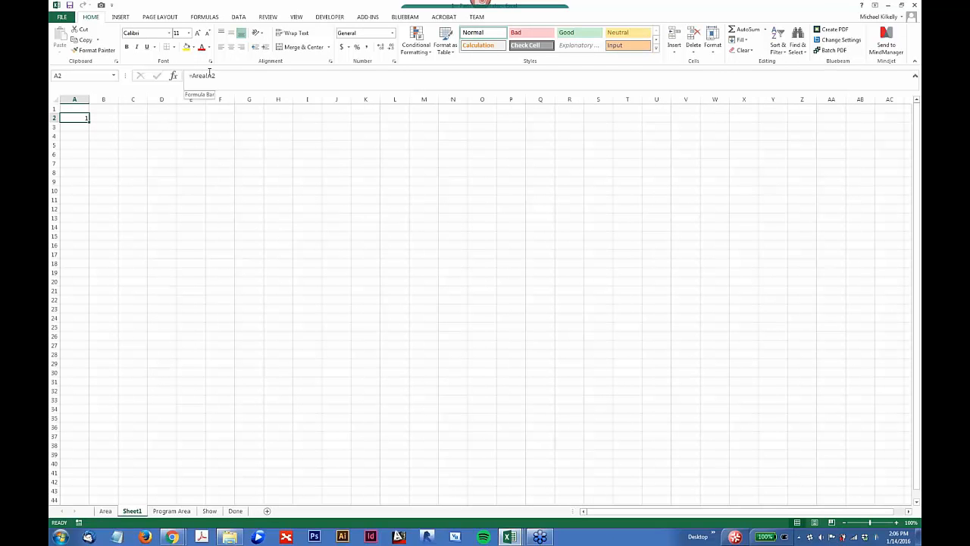
{"action": "scroll", "coordinate": [225, 81], "scroll_direction": "up", "scroll_amount": 3}
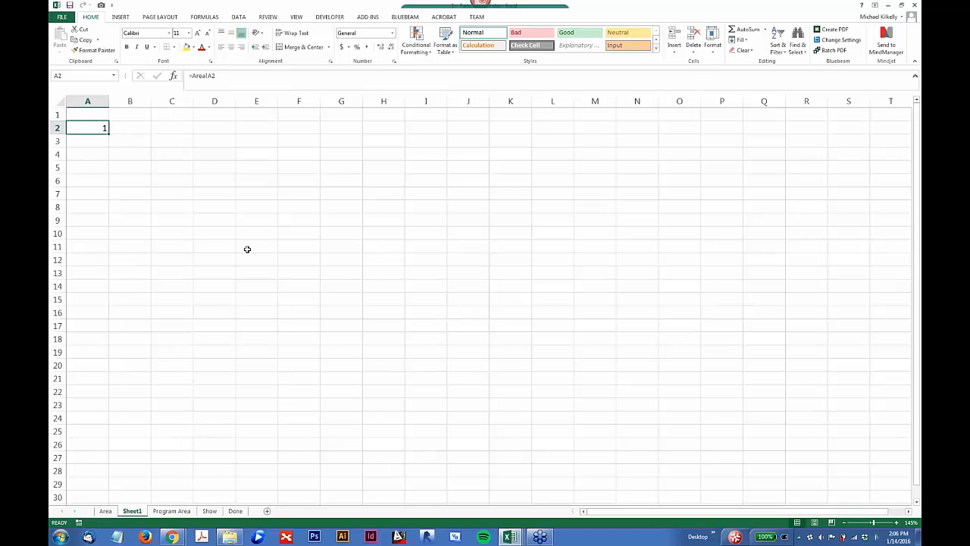
{"action": "left_click_drag", "start_coordinate": [108, 130], "coordinate": [109, 251]}
{"action": "left_click", "coordinate": [101, 144]}
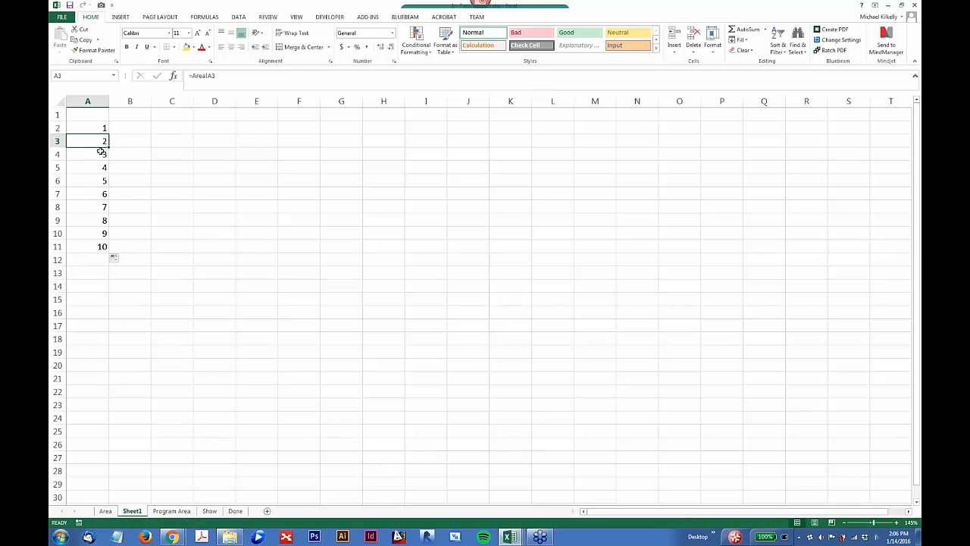
{"action": "left_click", "coordinate": [100, 155]}
{"action": "left_click", "coordinate": [99, 167]}
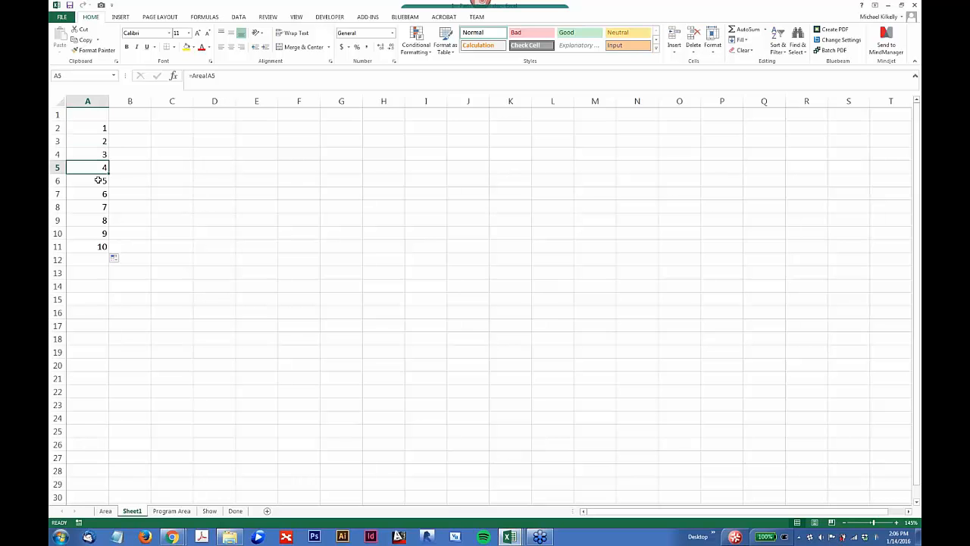
{"action": "left_click", "coordinate": [100, 181]}
{"action": "left_click", "coordinate": [96, 194]}
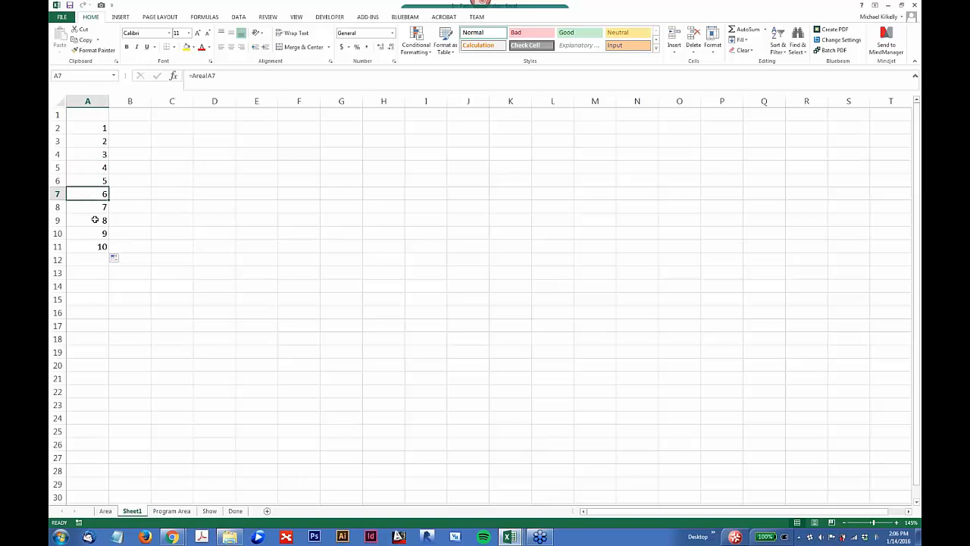
{"action": "left_click", "coordinate": [94, 208]}
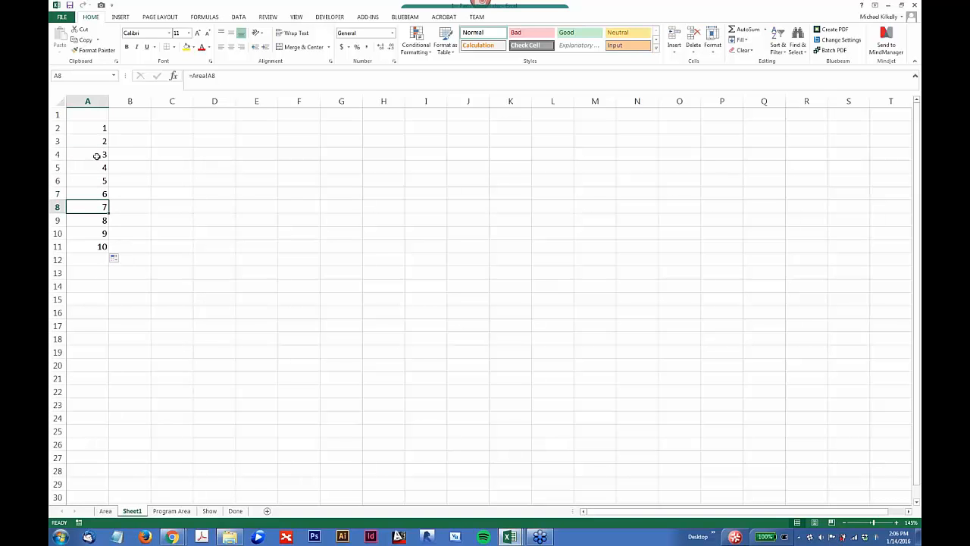
Step: Extend the references in A2:A11 across to column C and check the formulas in B2 and C2
{"action": "left_click_drag", "start_coordinate": [95, 129], "coordinate": [101, 259]}
{"action": "left_click_drag", "start_coordinate": [100, 128], "coordinate": [194, 254]}
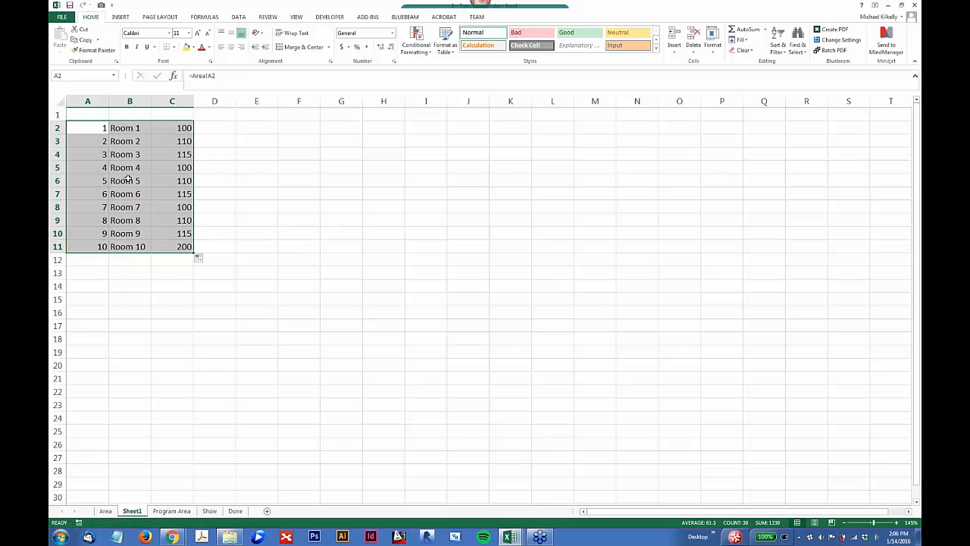
{"action": "left_click", "coordinate": [129, 128]}
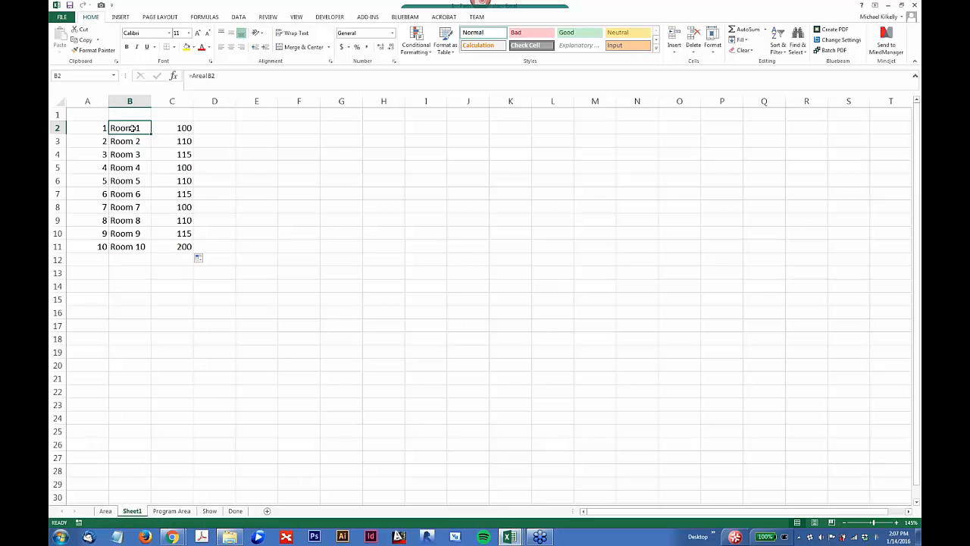
{"action": "left_click", "coordinate": [175, 129]}
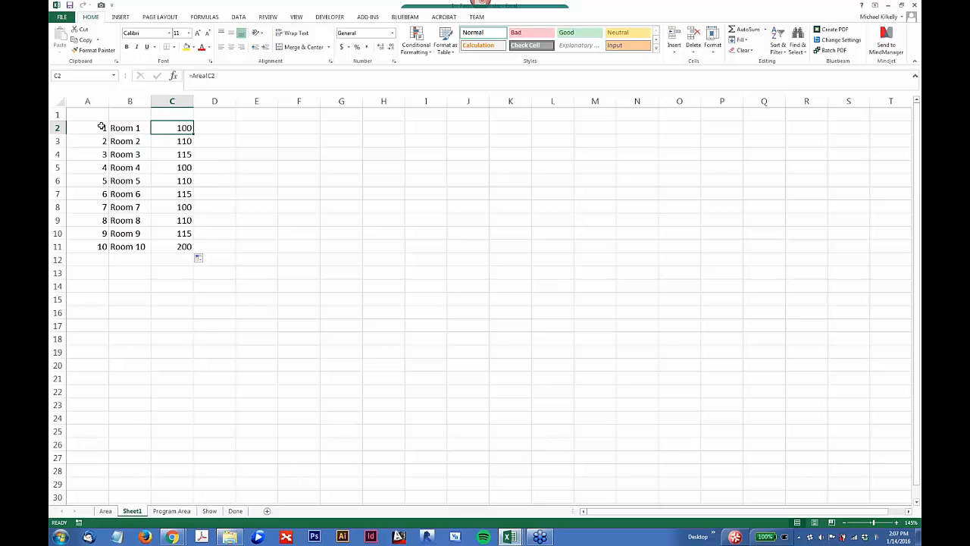
{"action": "left_click_drag", "start_coordinate": [98, 127], "coordinate": [189, 255]}
{"action": "left_click", "coordinate": [188, 255]}
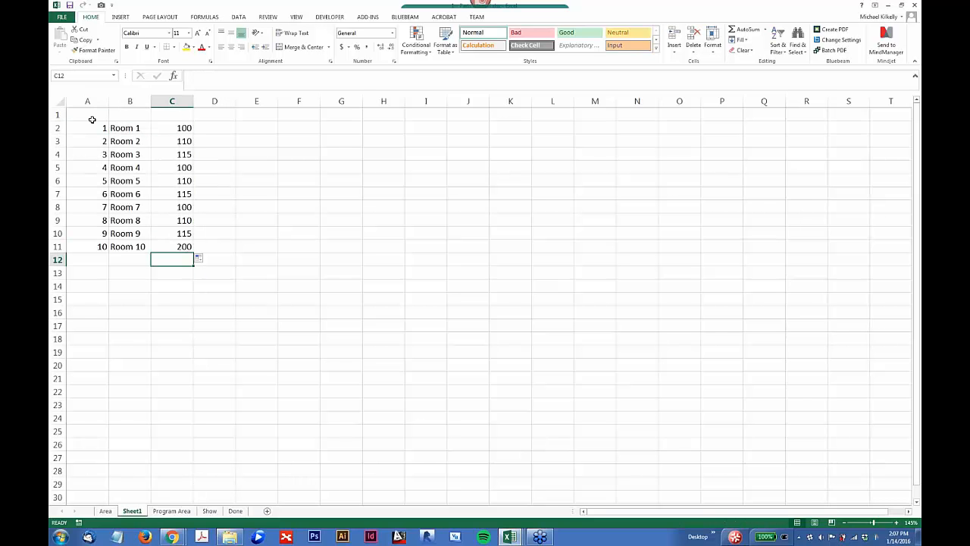
Step: Enter the headers Room #, Room Name and Area in A1:C1 and fit column B's width to its contents
{"action": "left_click", "coordinate": [92, 117]}
{"action": "type", "text": "Roo"}
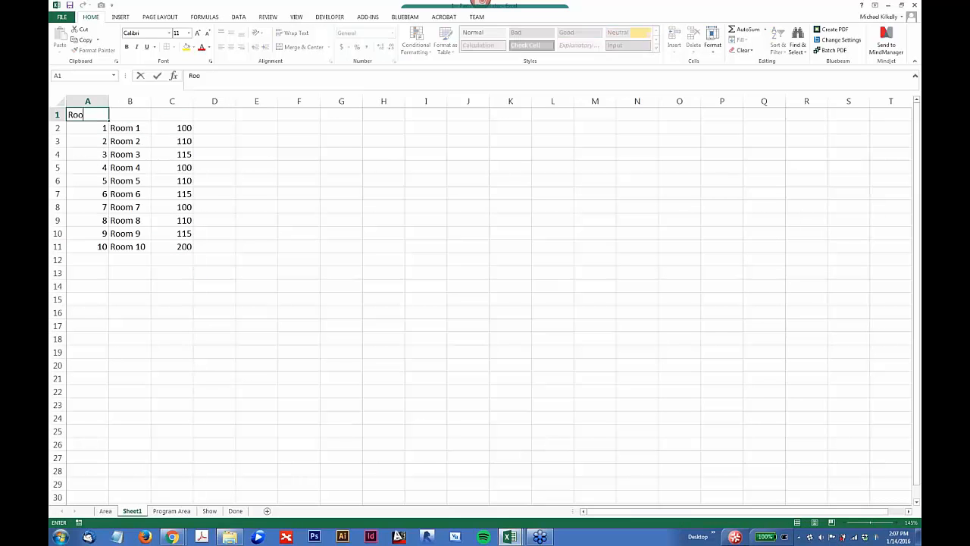
{"action": "type", "text": "m #"}
{"action": "key", "text": "Tab"}
{"action": "type", "text": "Room Name"}
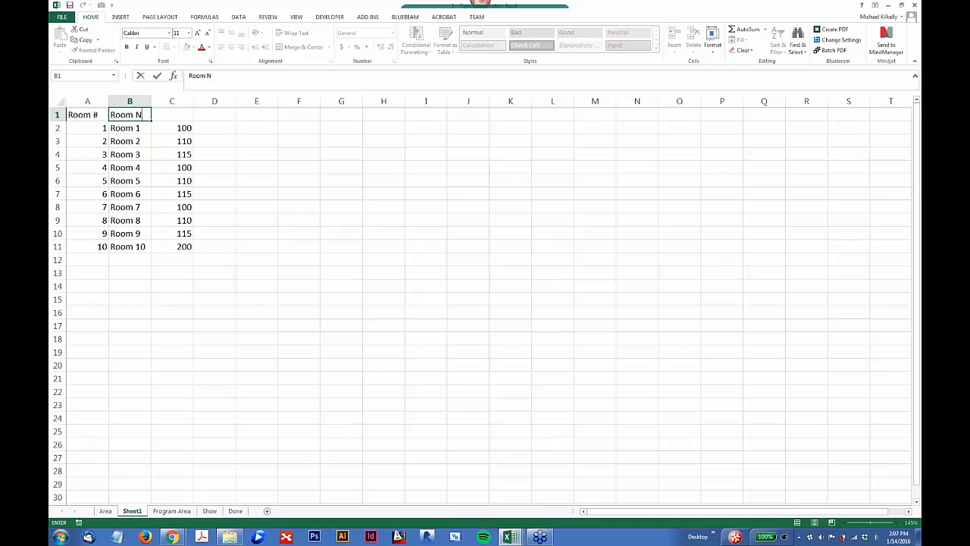
{"action": "key", "text": "Tab"}
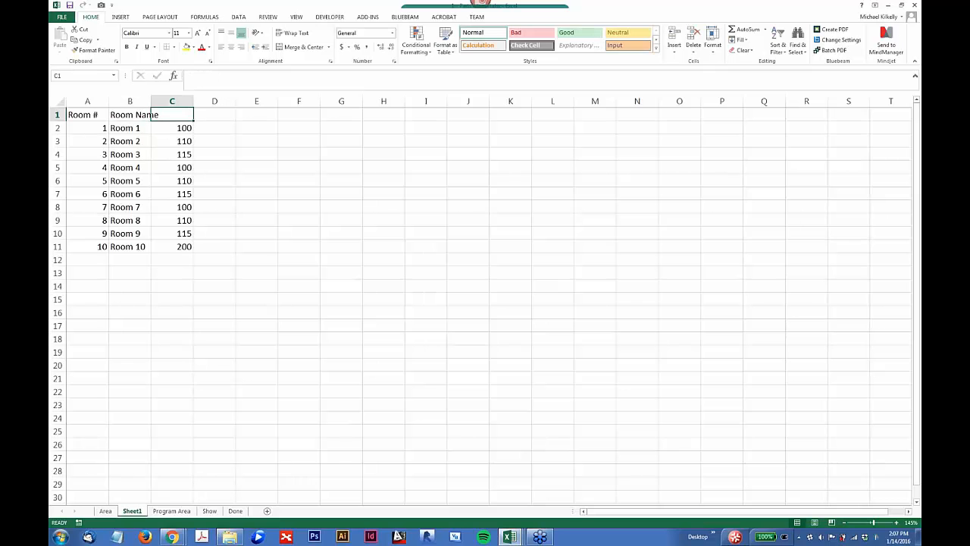
{"action": "type", "text": "Area"}
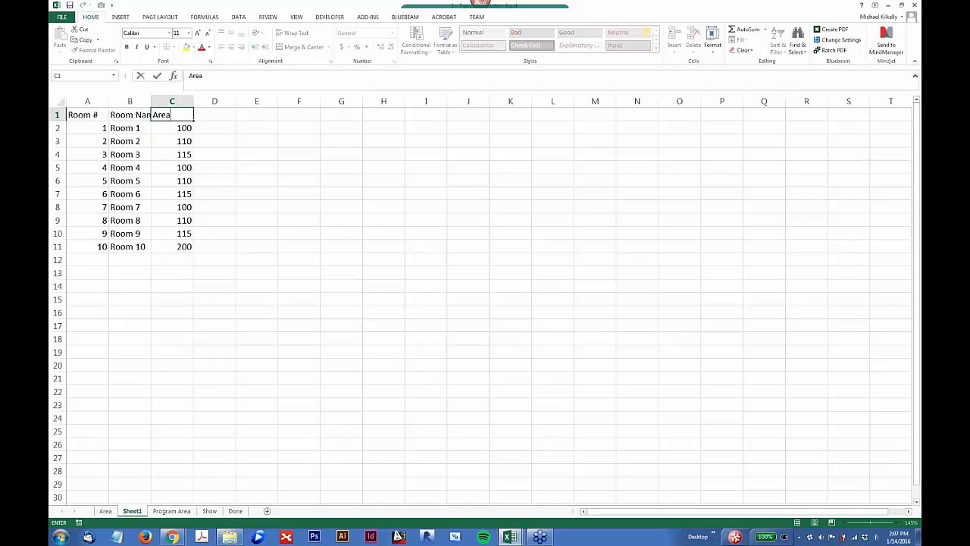
{"action": "key", "text": "Return"}
{"action": "double_click", "coordinate": [151, 101]}
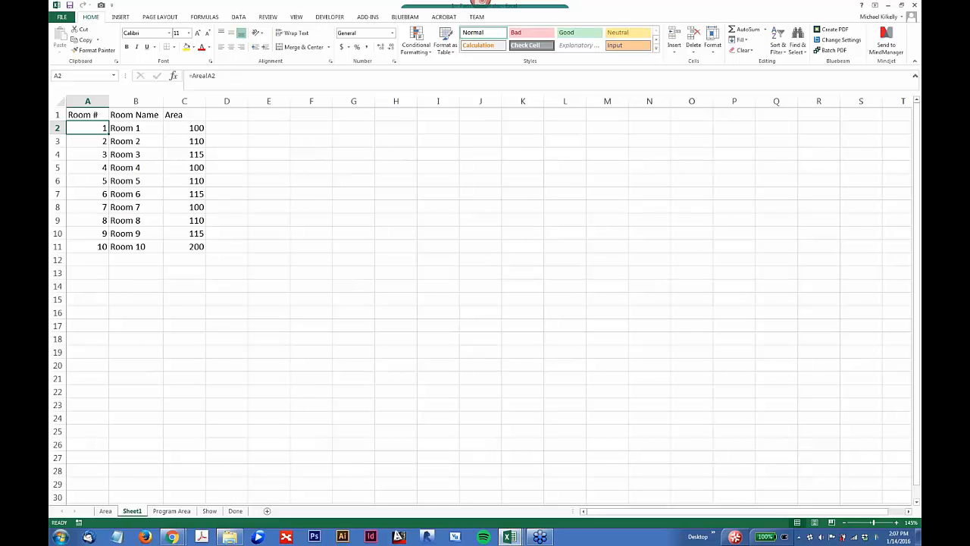
Step: Link D2 to cell C2 of the Program Area sheet and fill the formula down to D11
{"action": "left_click", "coordinate": [218, 127]}
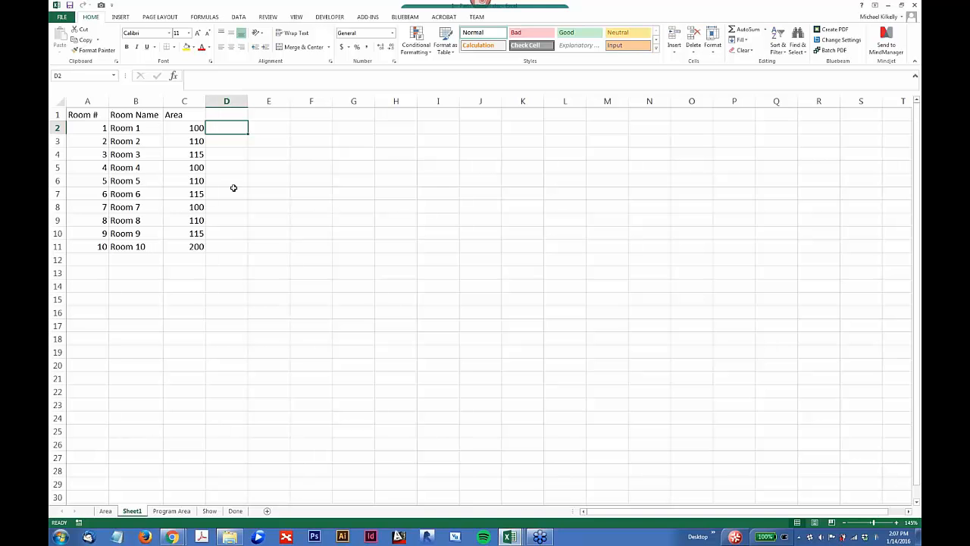
{"action": "type", "text": "="}
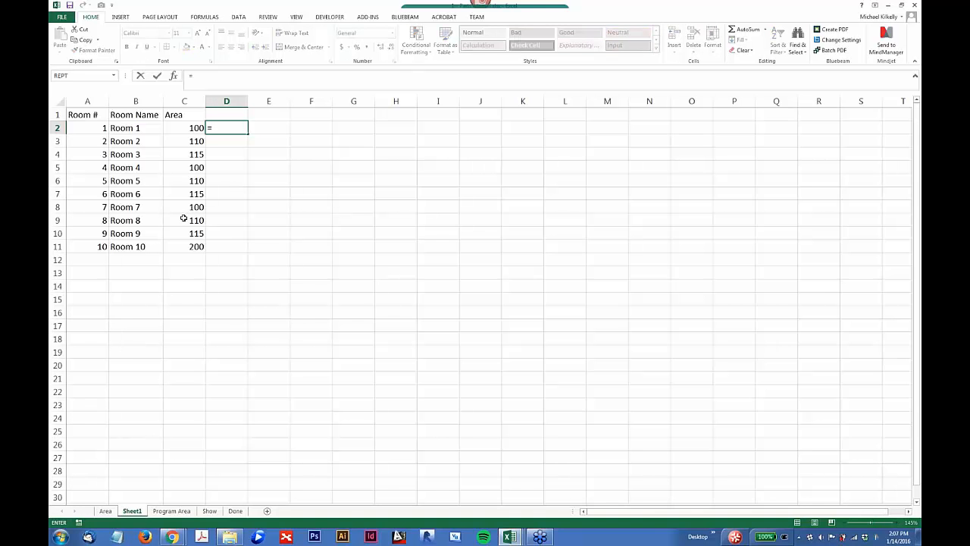
{"action": "left_click", "coordinate": [171, 511]}
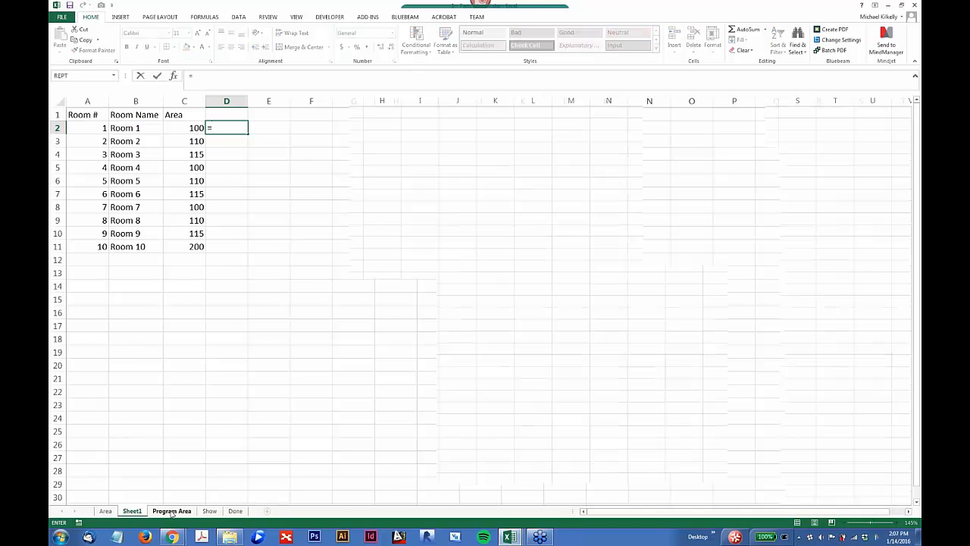
{"action": "left_click", "coordinate": [185, 125]}
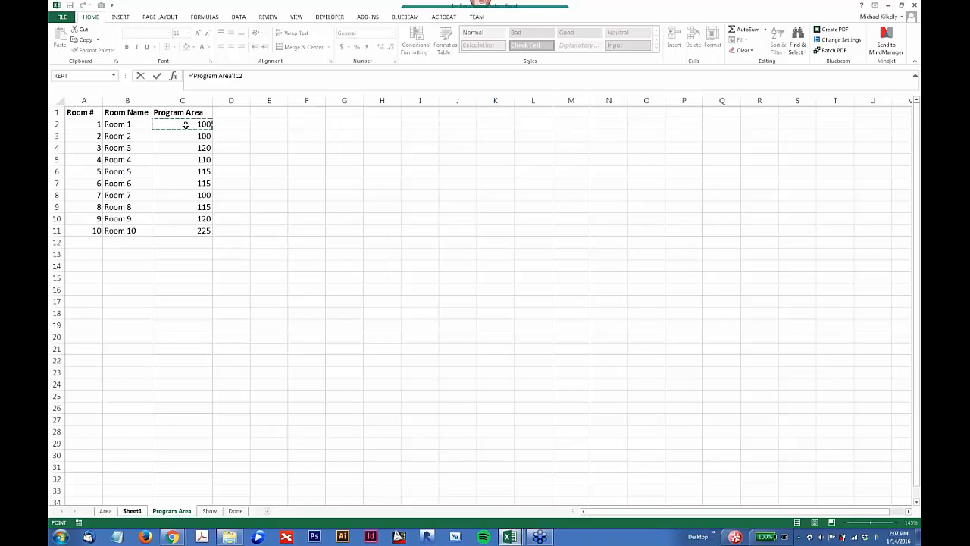
{"action": "key", "text": "Return"}
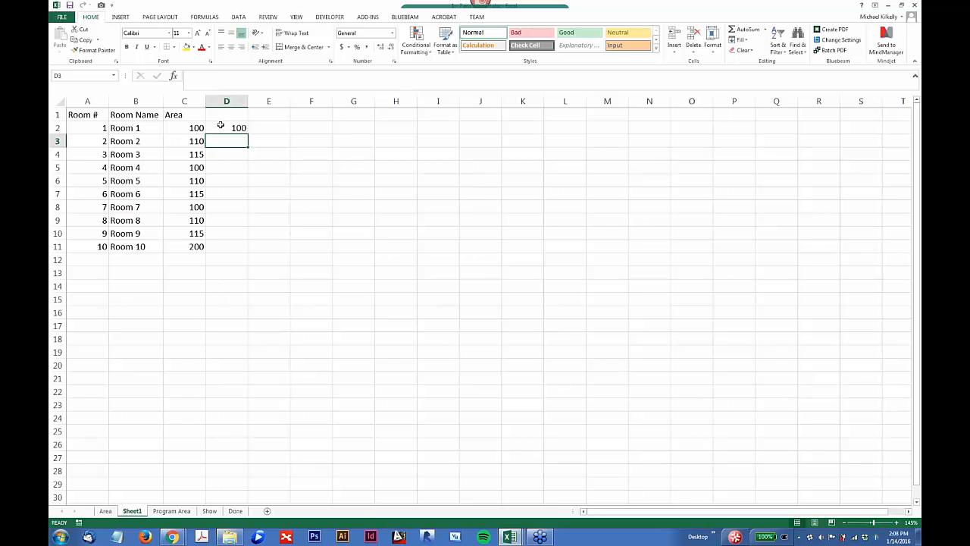
{"action": "left_click", "coordinate": [220, 125]}
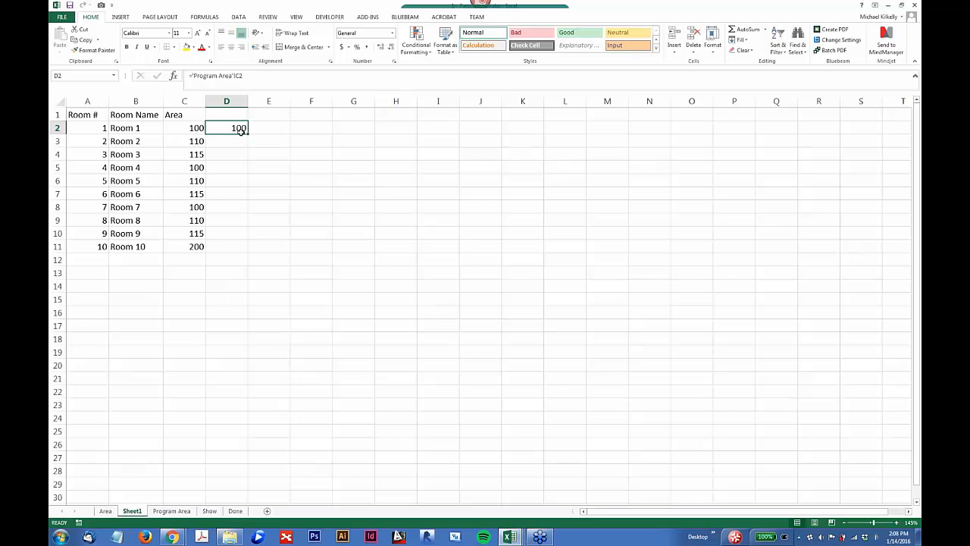
{"action": "left_click_drag", "start_coordinate": [241, 130], "coordinate": [243, 252]}
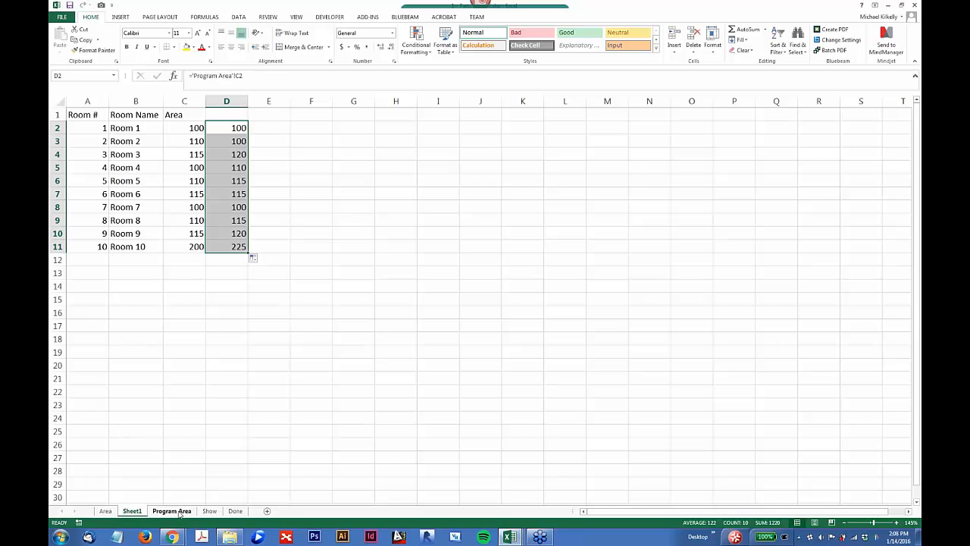
Step: Enter the header Program Area in D1 and widen column D to fit it
{"action": "left_click", "coordinate": [213, 117]}
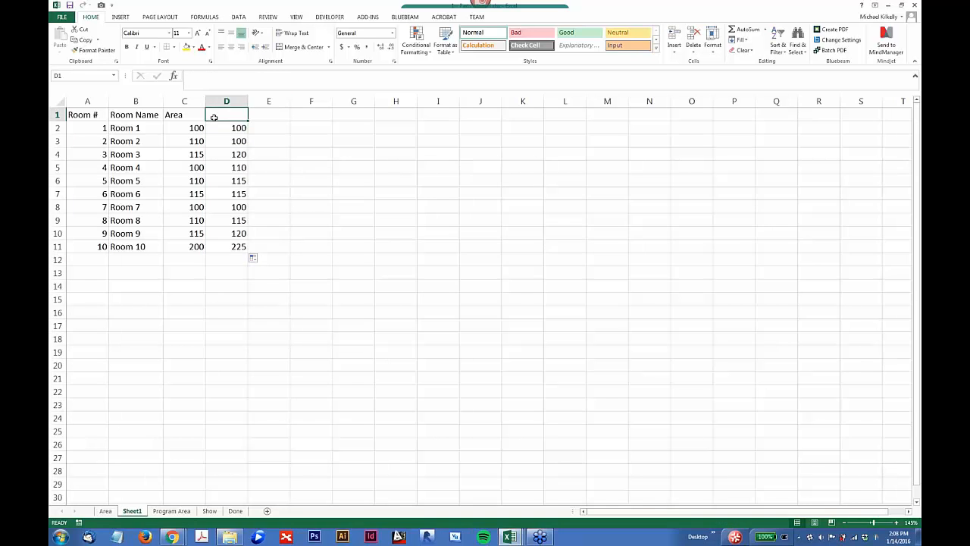
{"action": "type", "text": "Program"}
{"action": "key", "text": "BackSpace"}
{"action": "key", "text": "BackSpace"}
{"action": "key", "text": "BackSpace"}
{"action": "key", "text": "BackSpace"}
{"action": "key", "text": "BackSpace"}
{"action": "key", "text": "BackSpace"}
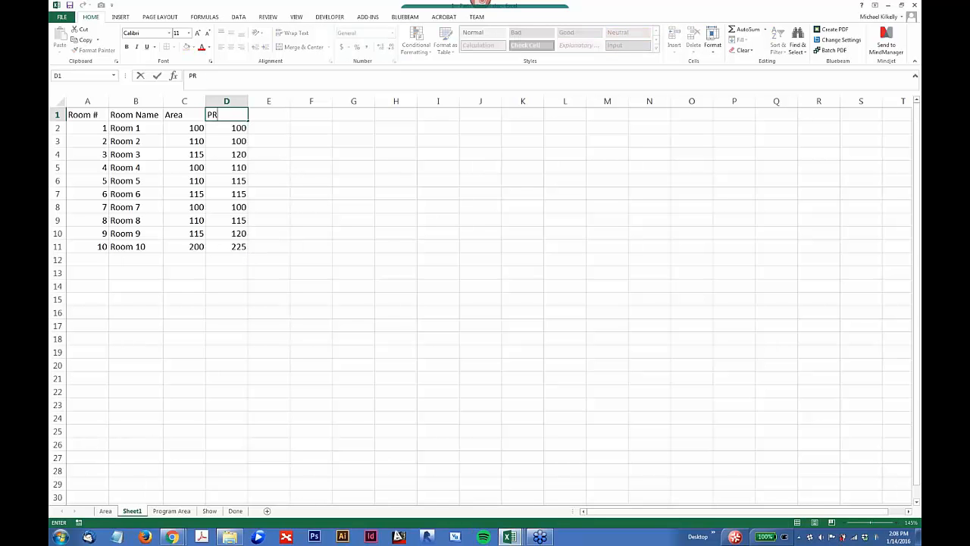
{"action": "type", "text": "rogram Area"}
{"action": "key", "text": "Return"}
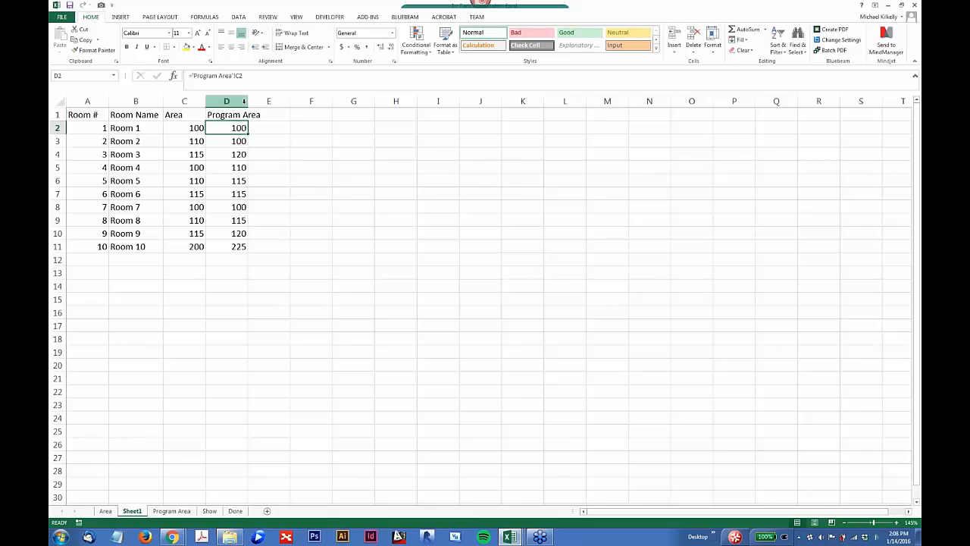
{"action": "left_click_drag", "start_coordinate": [248, 101], "coordinate": [266, 101]}
Step: Enter the formula =C2-D2 in E2 and fill it down to E11
{"action": "left_click", "coordinate": [277, 129]}
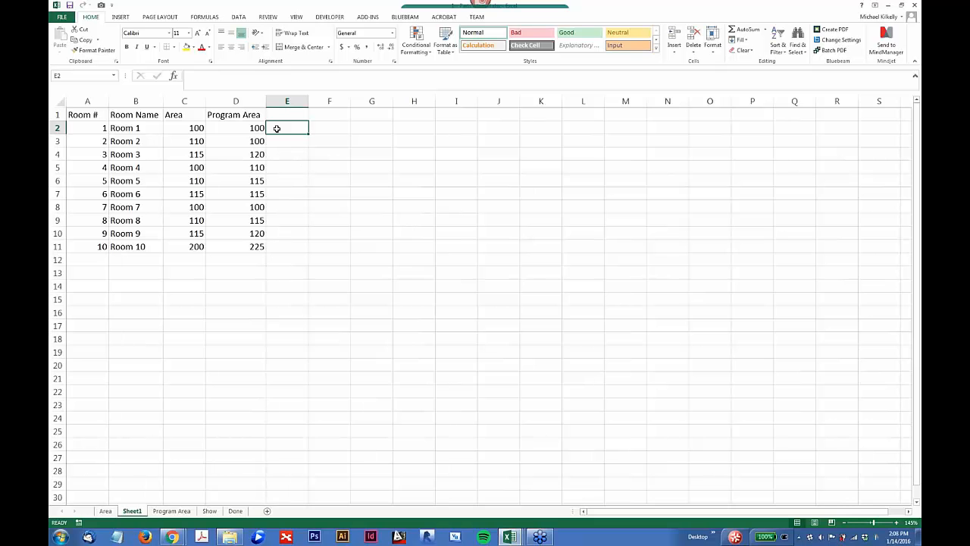
{"action": "type", "text": "="}
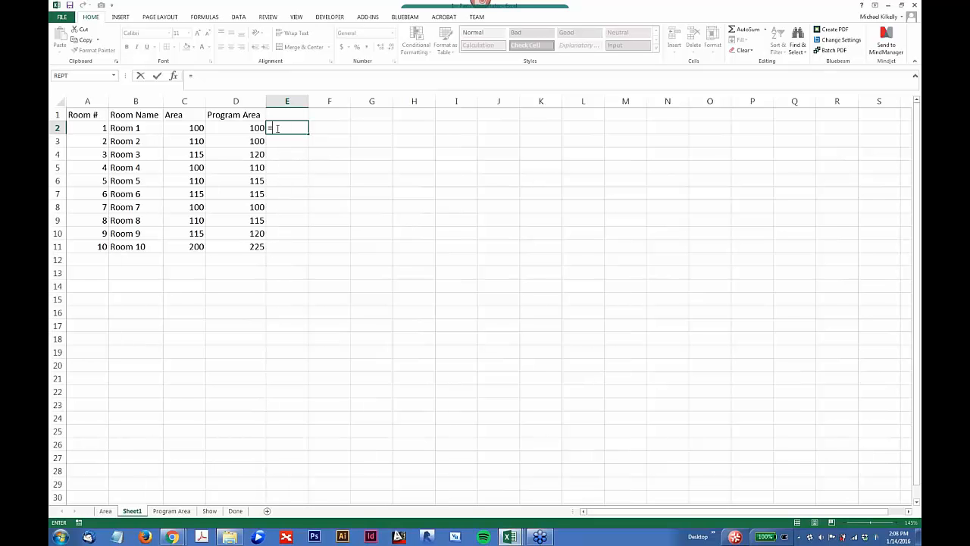
{"action": "left_click", "coordinate": [190, 128]}
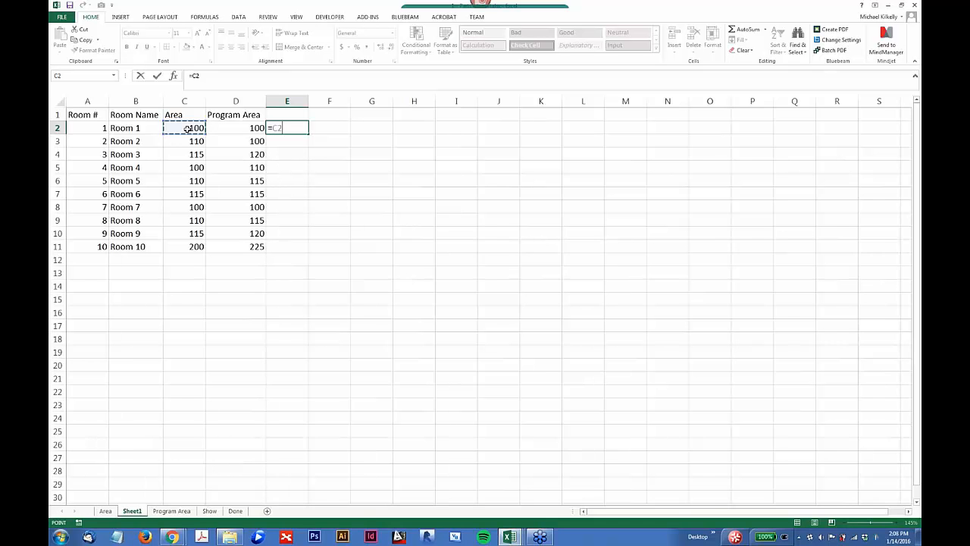
{"action": "left_click", "coordinate": [214, 78]}
{"action": "type", "text": "-"}
{"action": "left_click", "coordinate": [259, 129]}
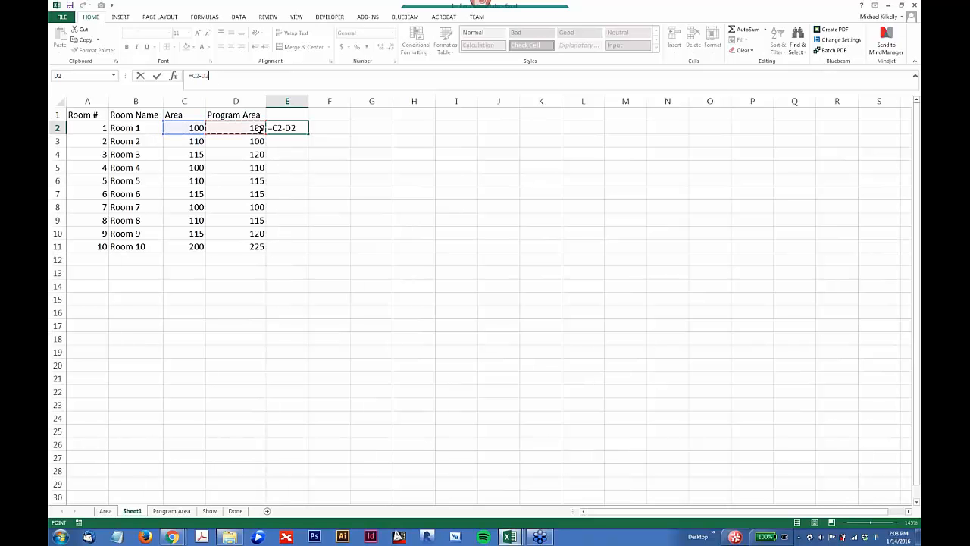
{"action": "key", "text": "Return"}
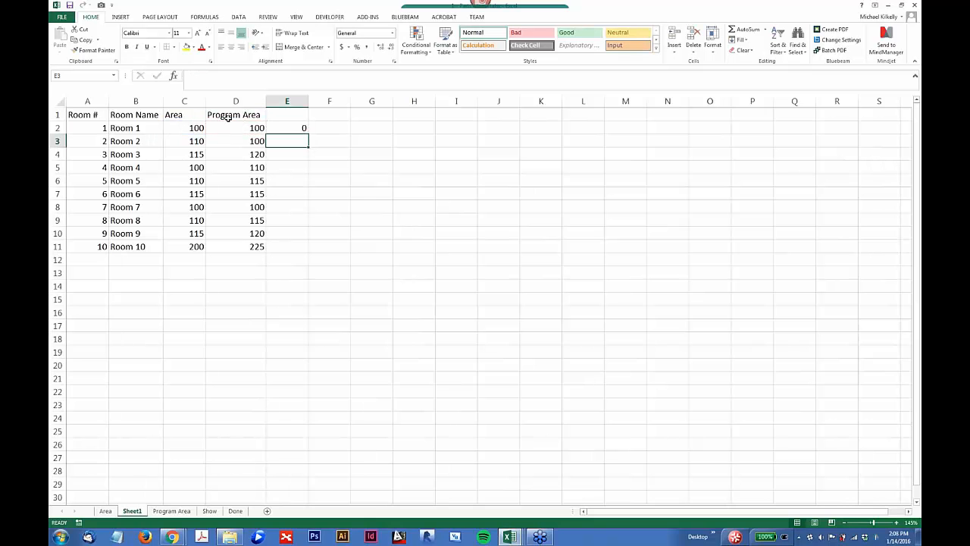
{"action": "left_click", "coordinate": [288, 128]}
{"action": "left_click_drag", "start_coordinate": [308, 133], "coordinate": [313, 256]}
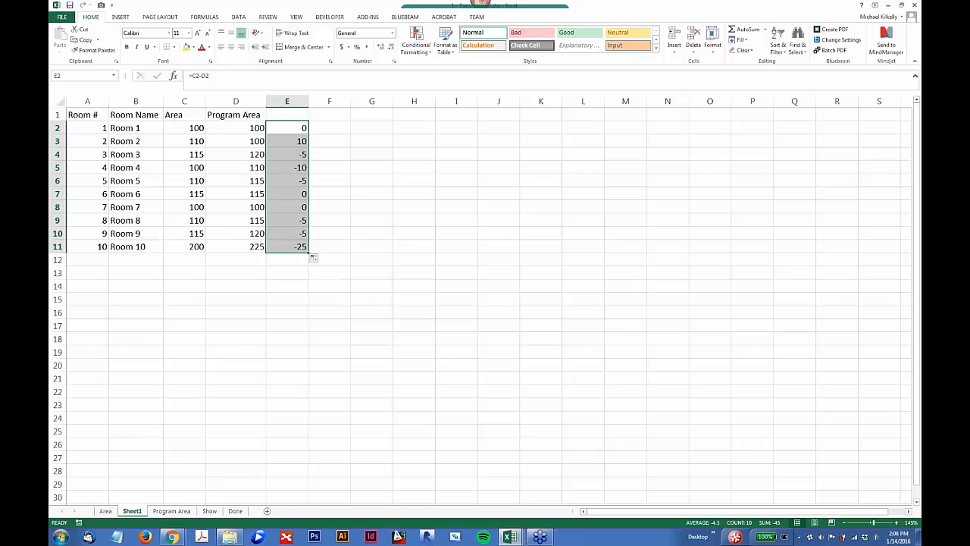
{"action": "left_click", "coordinate": [686, 386]}
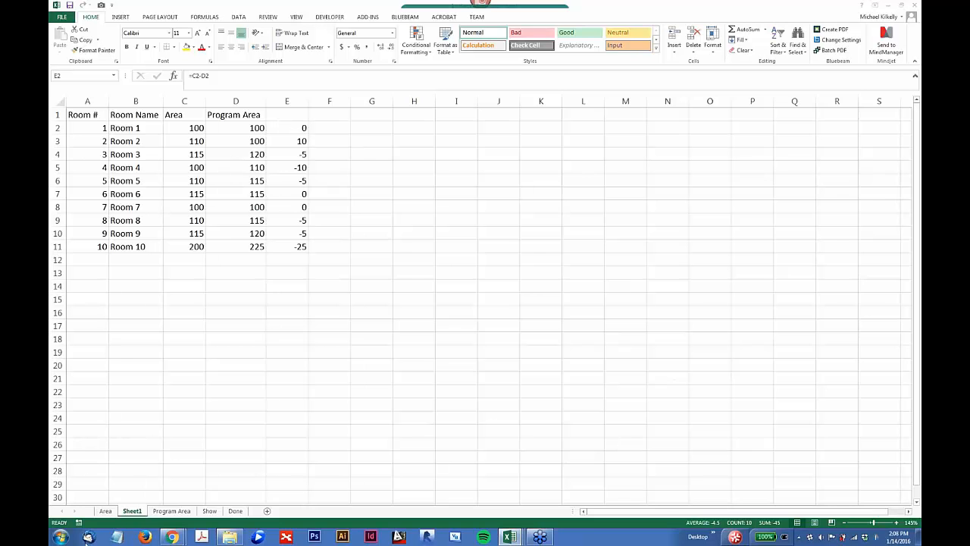
{"action": "left_click", "coordinate": [105, 514]}
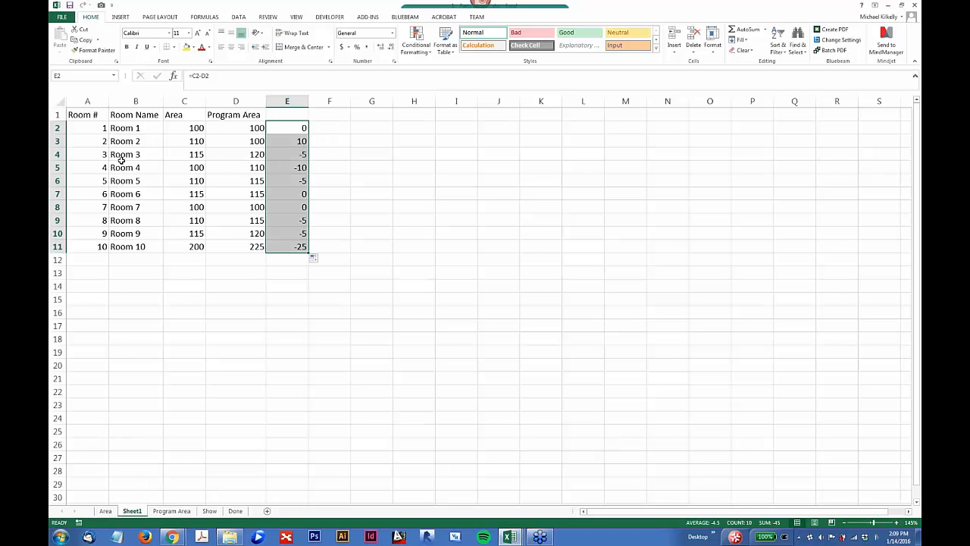
Step: Replace the room names in B2 and B3 with Office and the one in B4 with Restroom
{"action": "left_click", "coordinate": [125, 128]}
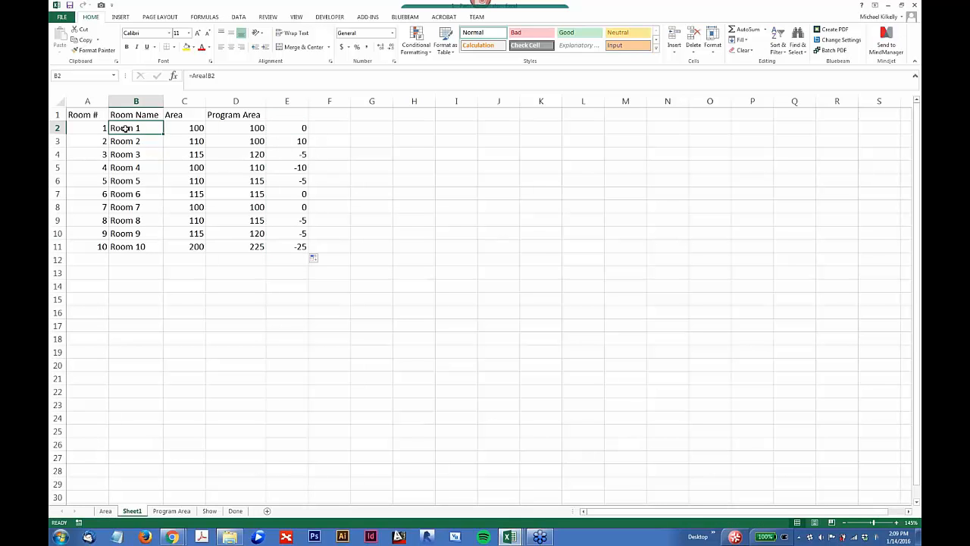
{"action": "type", "text": "Office"}
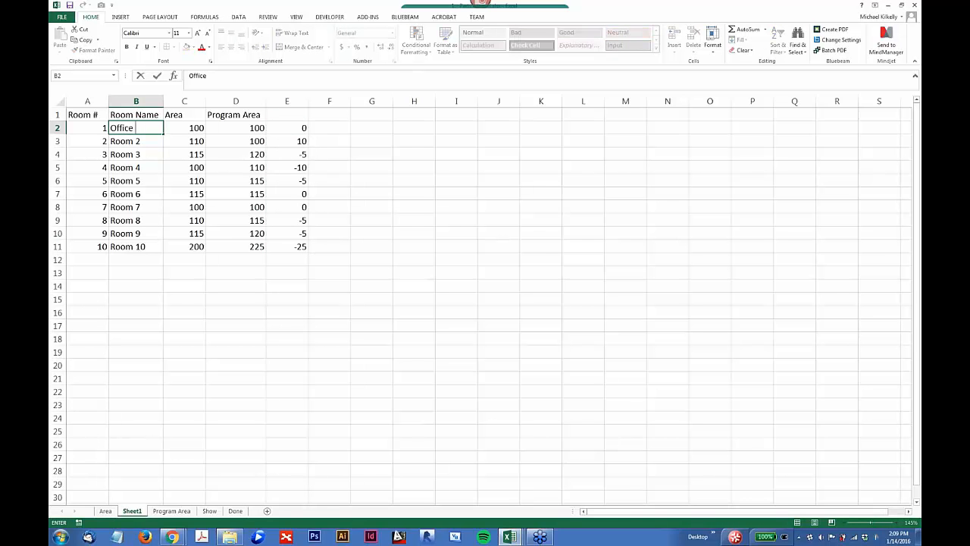
{"action": "key", "text": "Return"}
{"action": "type", "text": "Office"}
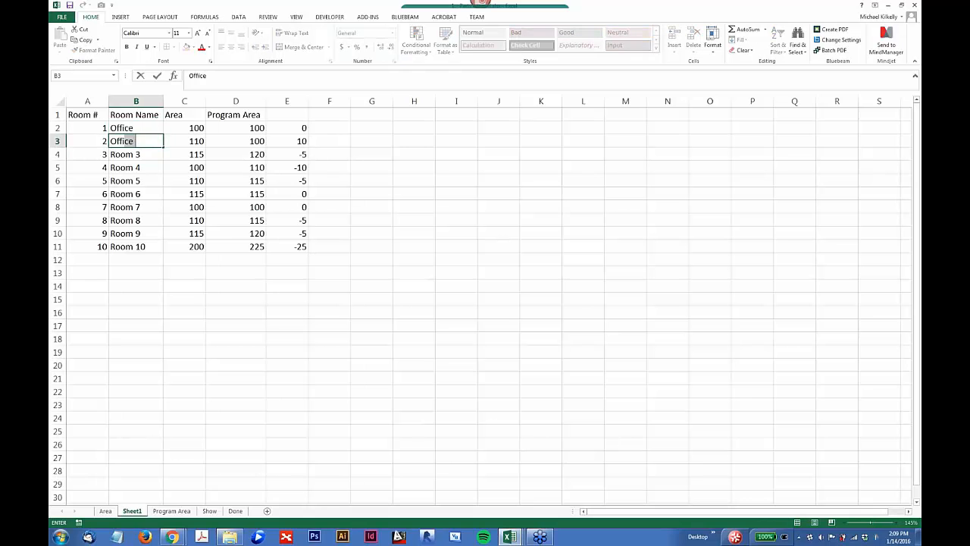
{"action": "key", "text": "Return"}
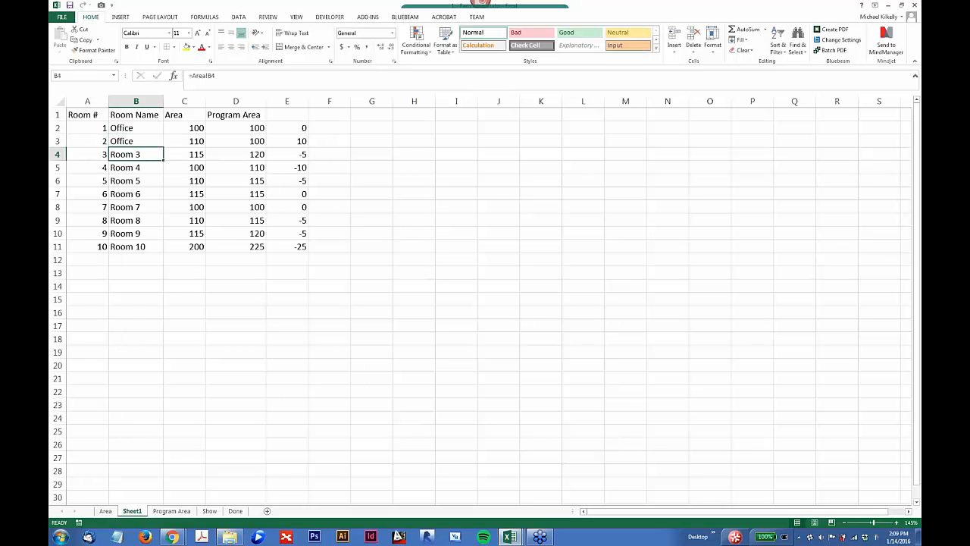
{"action": "type", "text": "Restr"}
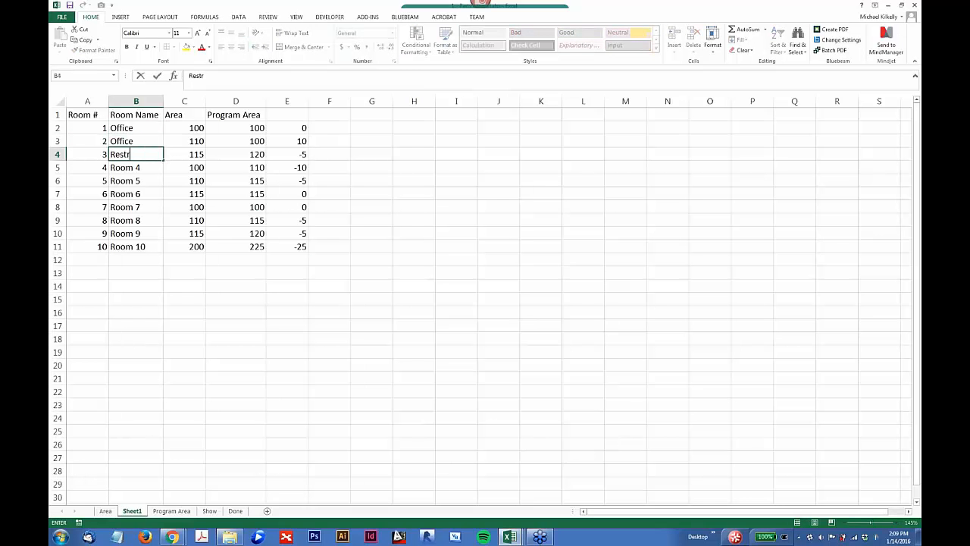
{"action": "type", "text": "oom"}
{"action": "key", "text": "Return"}
Step: Replace the room names in B5 and B6 with Classroom, correcting the misspelling in B5
{"action": "type", "text": "Classrom"}
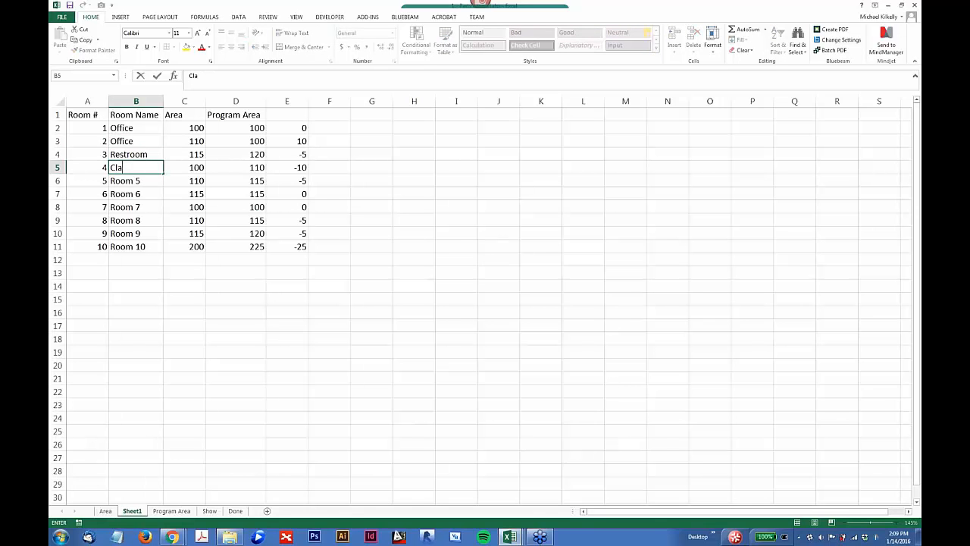
{"action": "key", "text": "Return"}
{"action": "type", "text": "Classroom"}
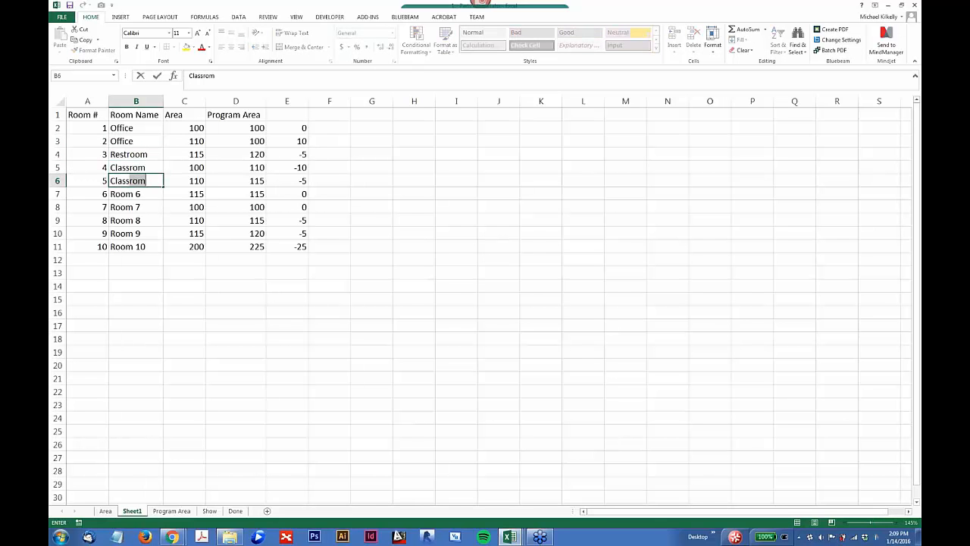
{"action": "key", "text": "Return"}
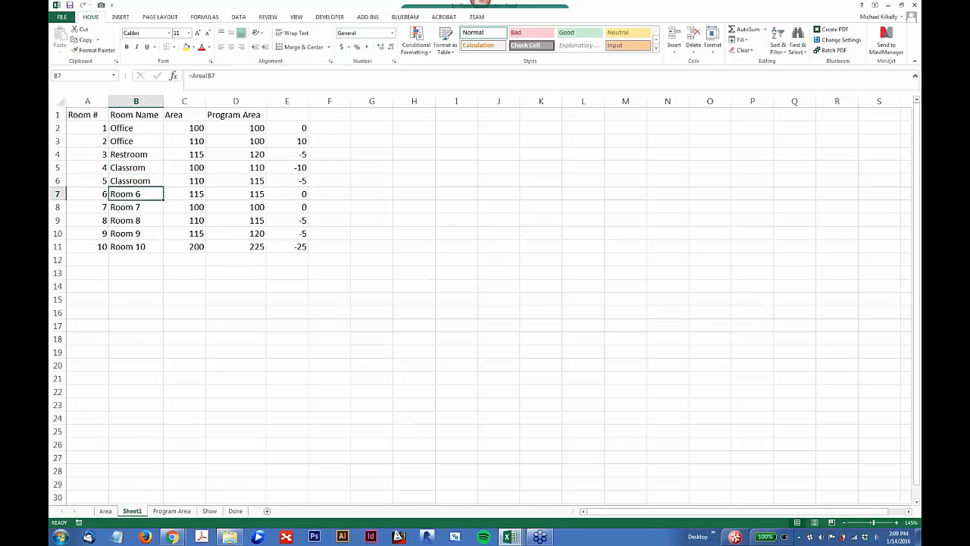
{"action": "left_click", "coordinate": [136, 154]}
{"action": "double_click", "coordinate": [114, 167]}
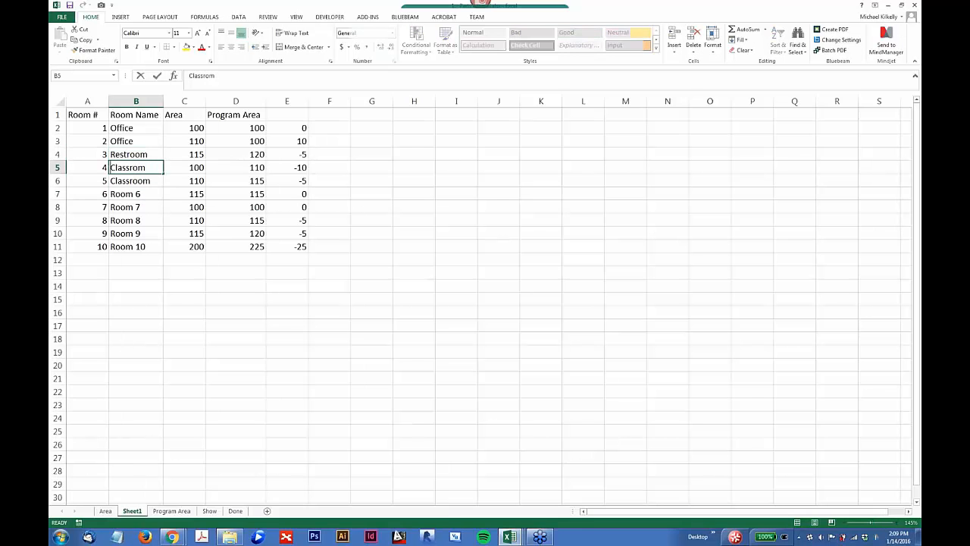
{"action": "mouse_move", "coordinate": [145, 167]}
{"action": "left_mouse_down"}
{"action": "mouse_move", "coordinate": [123, 167]}
{"action": "mouse_move", "coordinate": [134, 167]}
{"action": "left_mouse_up"}
{"action": "type", "text": "oom"}
{"action": "key", "text": "Return"}
{"action": "key", "text": "Return"}
{"action": "key", "text": "Return"}
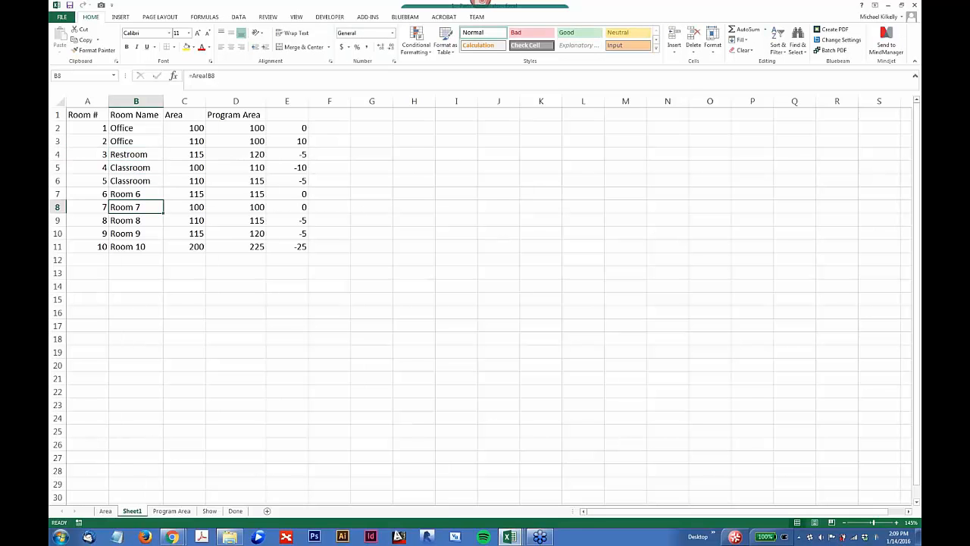
Step: Replace the room name in B8 with Closet
{"action": "type", "text": "CL"}
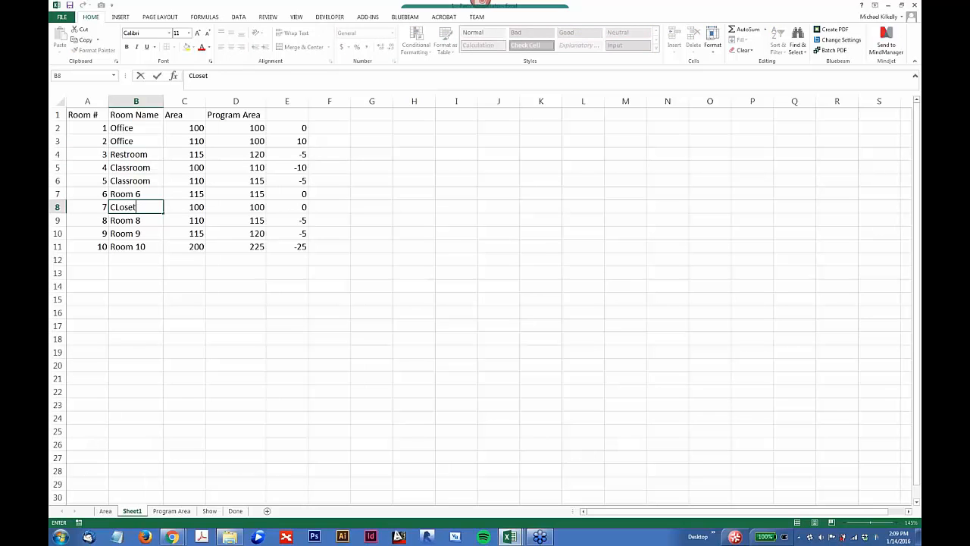
{"action": "type", "text": "oset"}
{"action": "key", "text": "Return"}
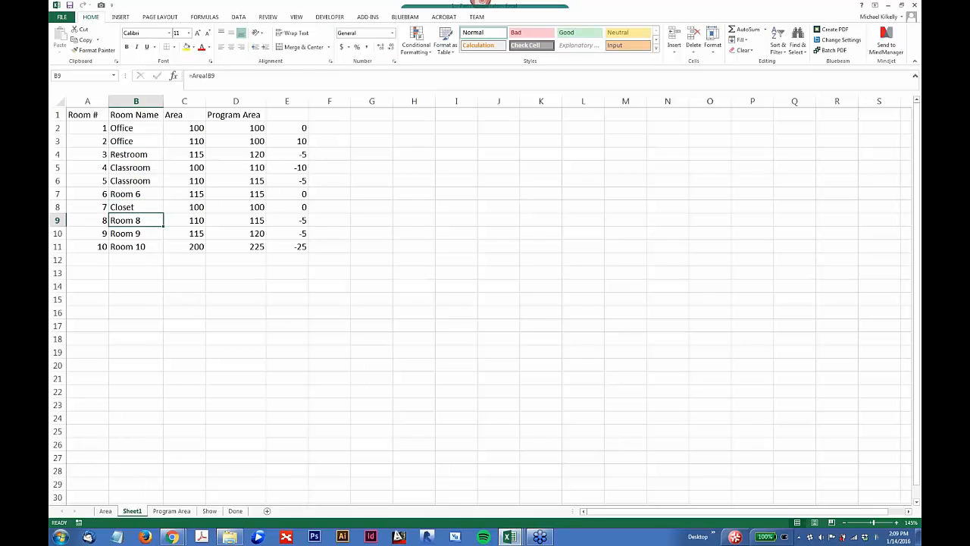
Step: Look over the Show, Program Area and Area sheets and make the headers in A1:D1 of Sheet1 bold
{"action": "left_click", "coordinate": [217, 513]}
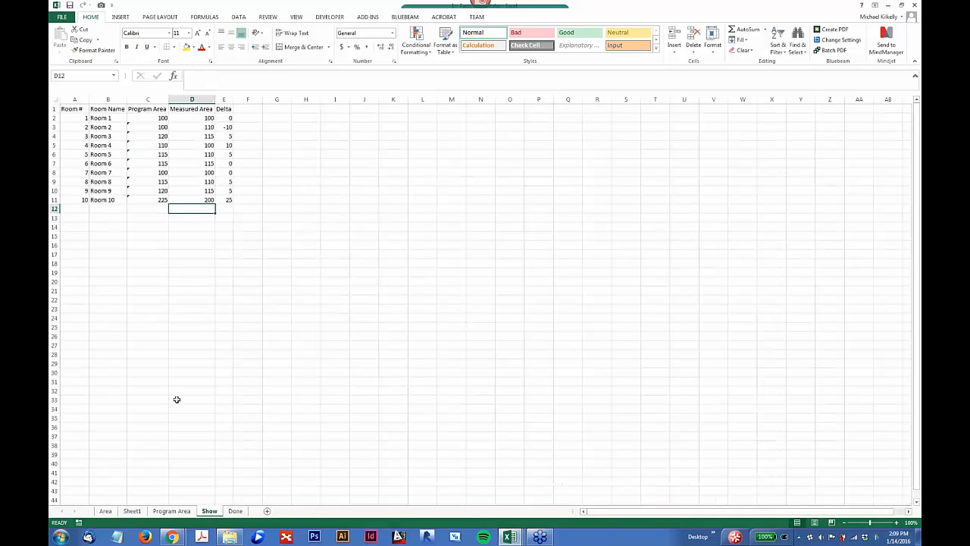
{"action": "left_click", "coordinate": [171, 510]}
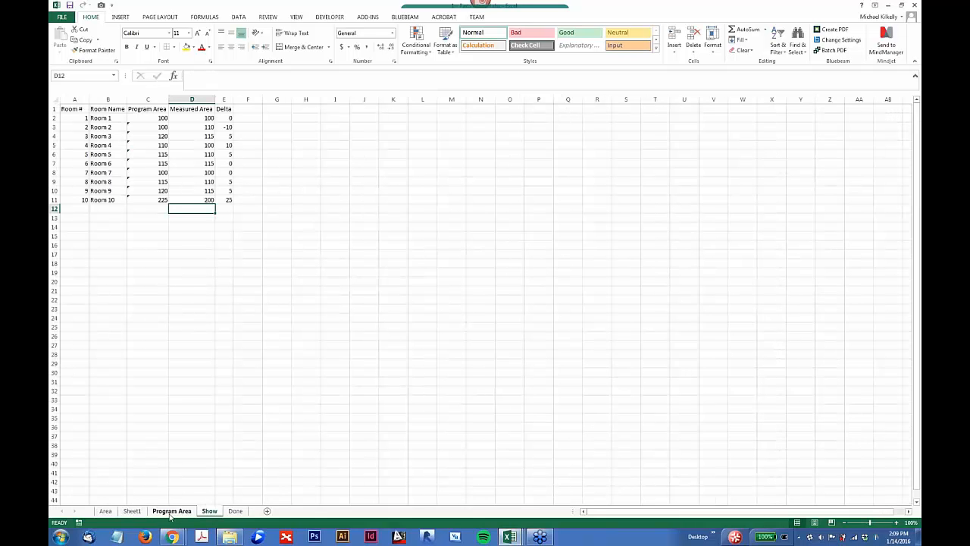
{"action": "left_click", "coordinate": [123, 512]}
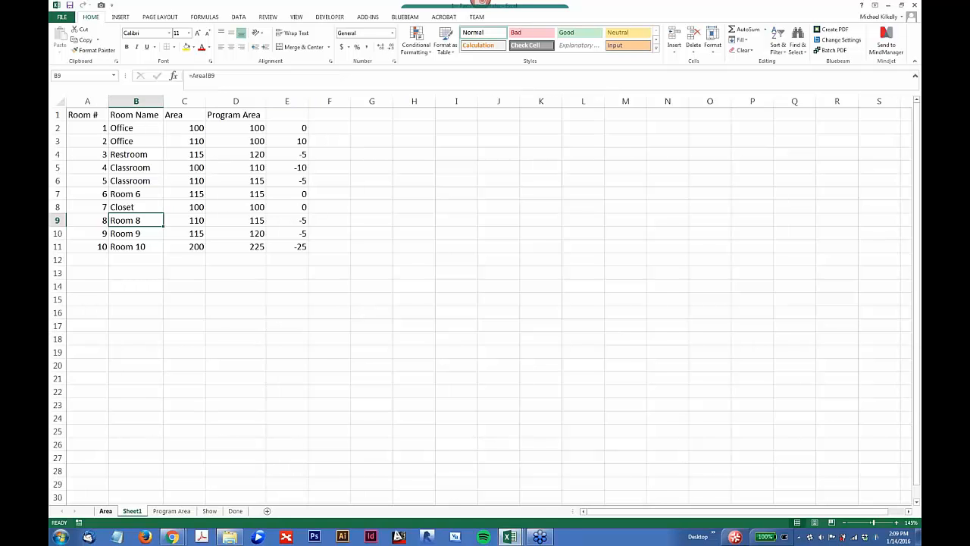
{"action": "left_click", "coordinate": [105, 511]}
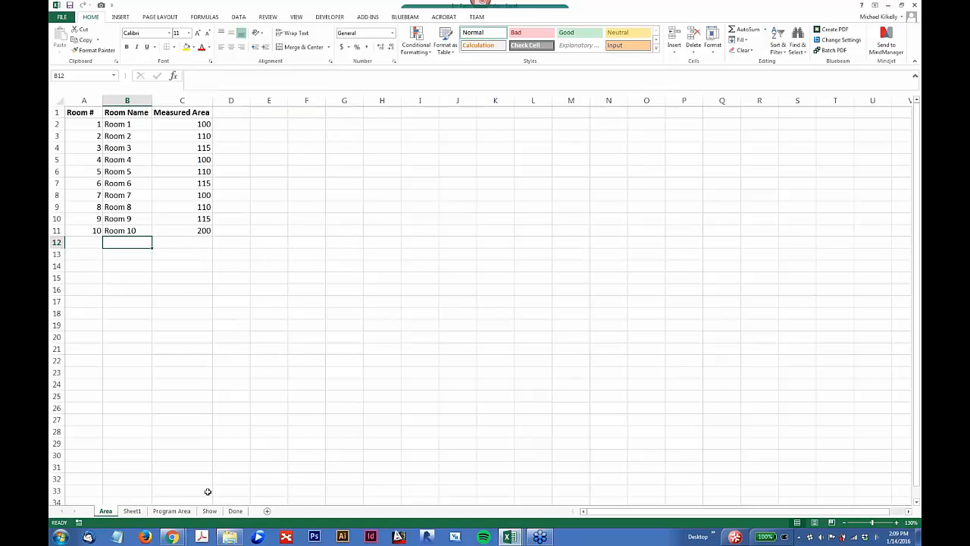
{"action": "left_click", "coordinate": [131, 511]}
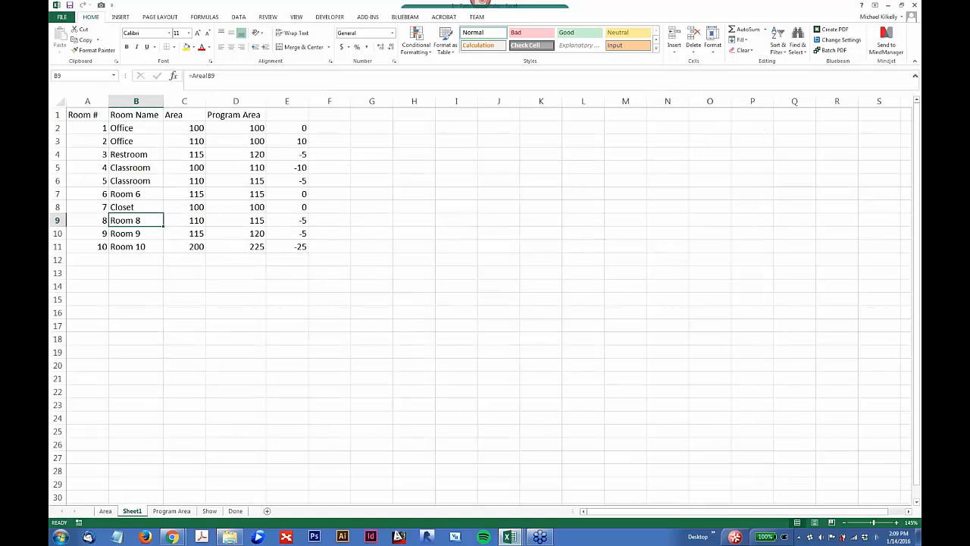
{"action": "left_click_drag", "start_coordinate": [84, 115], "coordinate": [227, 115]}
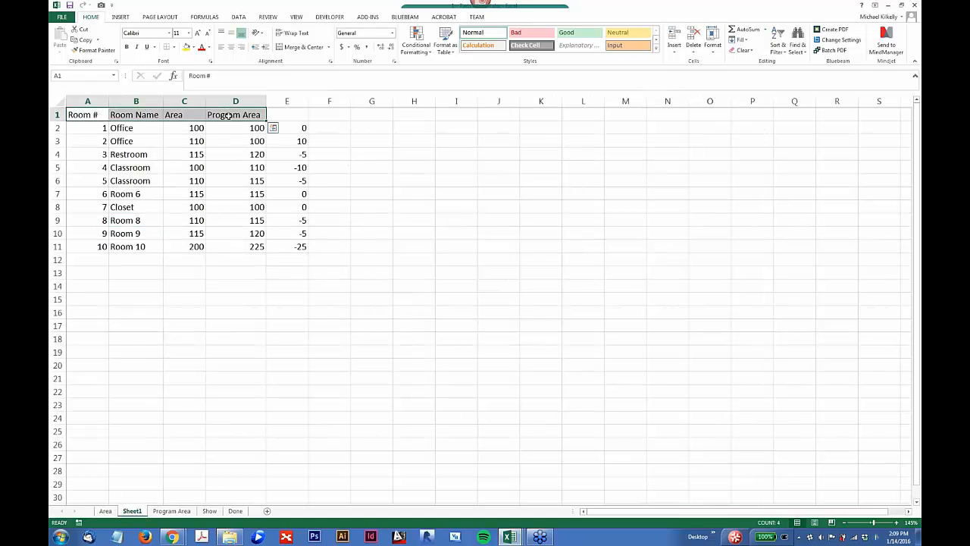
Step: In cell E3 of the Program Area sheet, reference cell A40 of the Edit Data sheet in 2 - Program spreadsheet.xlsx
{"action": "left_click", "coordinate": [105, 511]}
{"action": "left_click", "coordinate": [171, 511]}
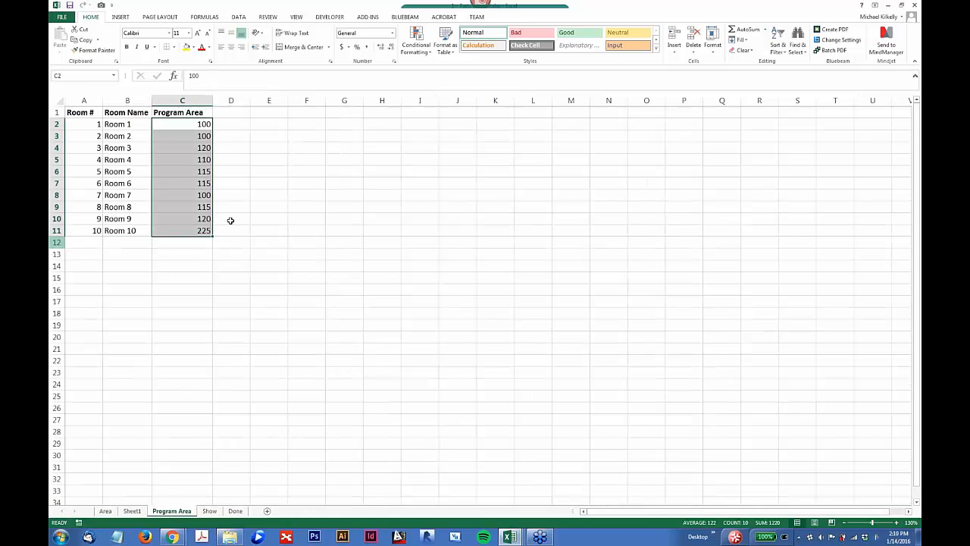
{"action": "left_click", "coordinate": [130, 159]}
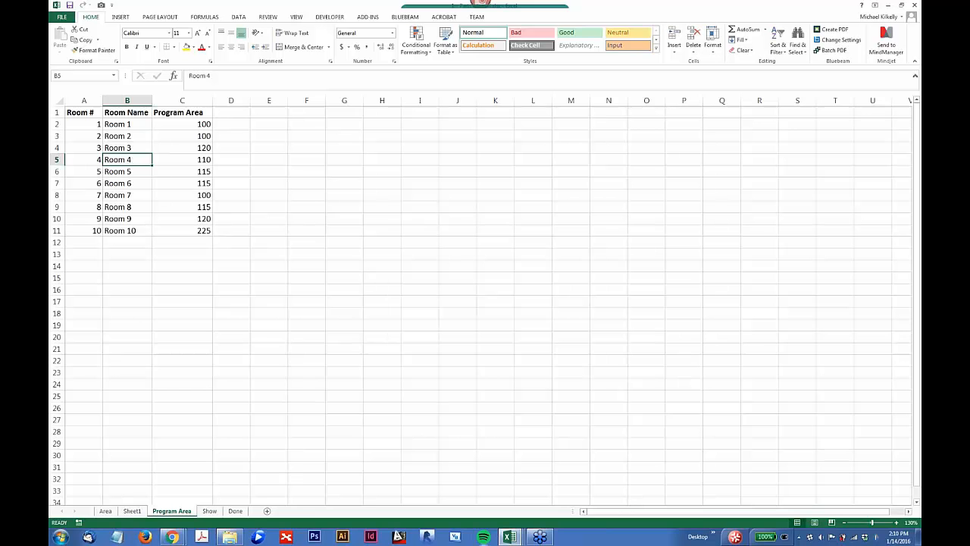
{"action": "left_click", "coordinate": [512, 537]}
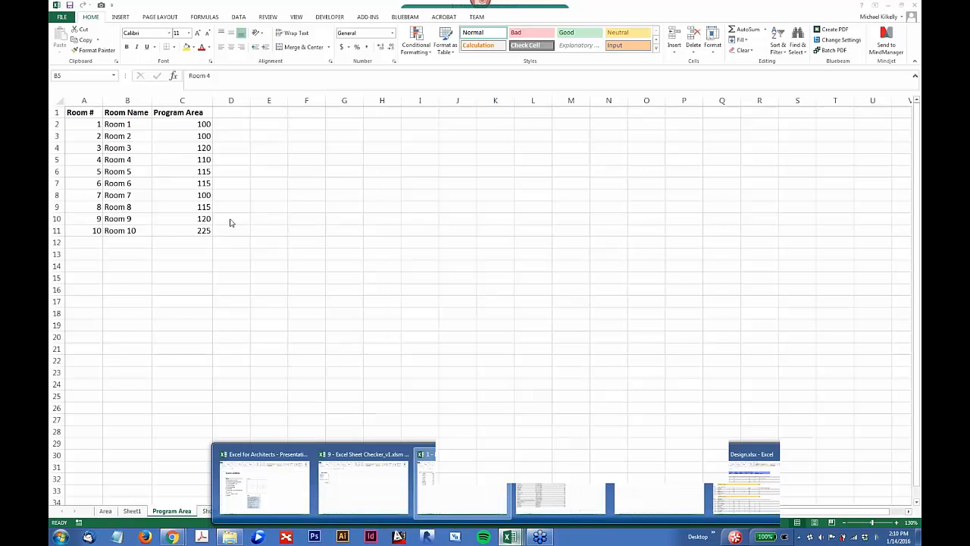
{"action": "left_click", "coordinate": [255, 142]}
{"action": "left_click", "coordinate": [257, 139]}
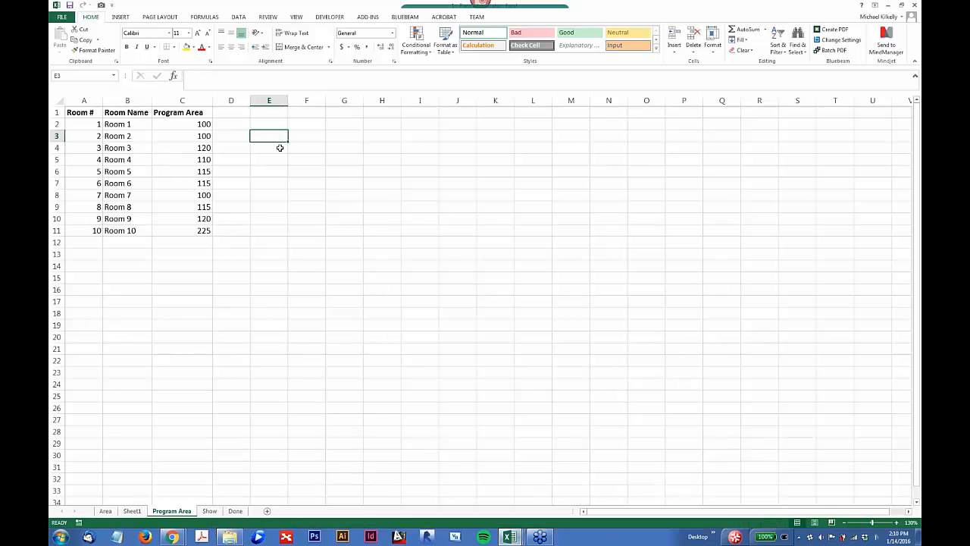
{"action": "type", "text": "="}
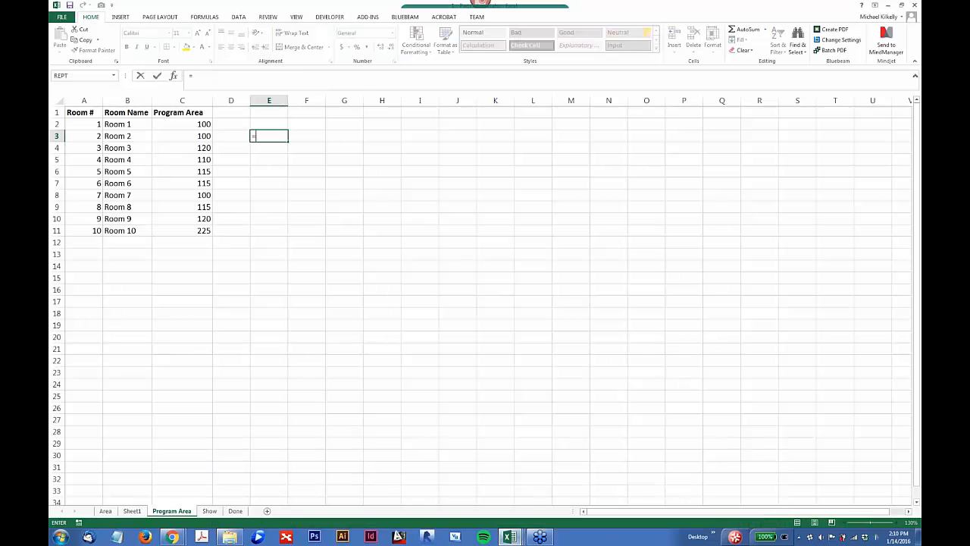
{"action": "left_click", "coordinate": [509, 536]}
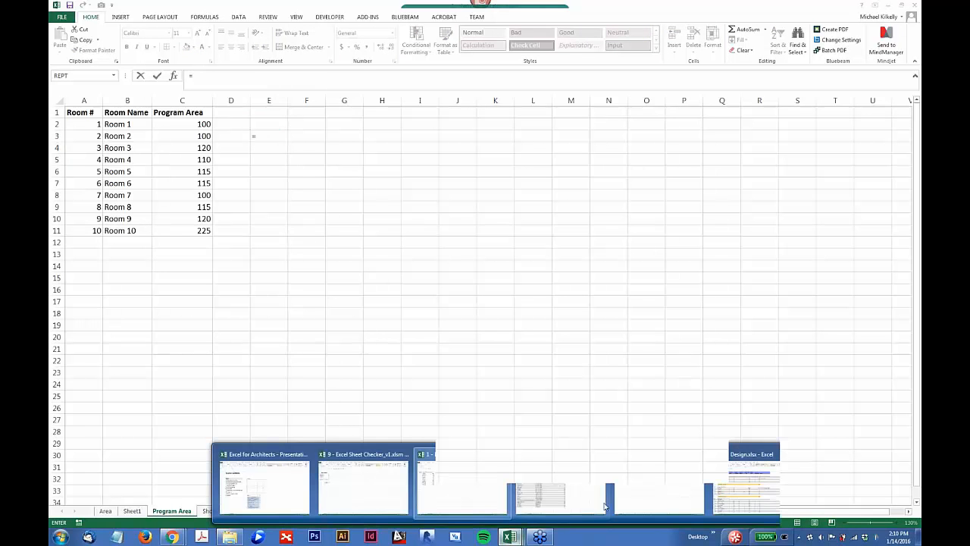
{"action": "left_click", "coordinate": [571, 492]}
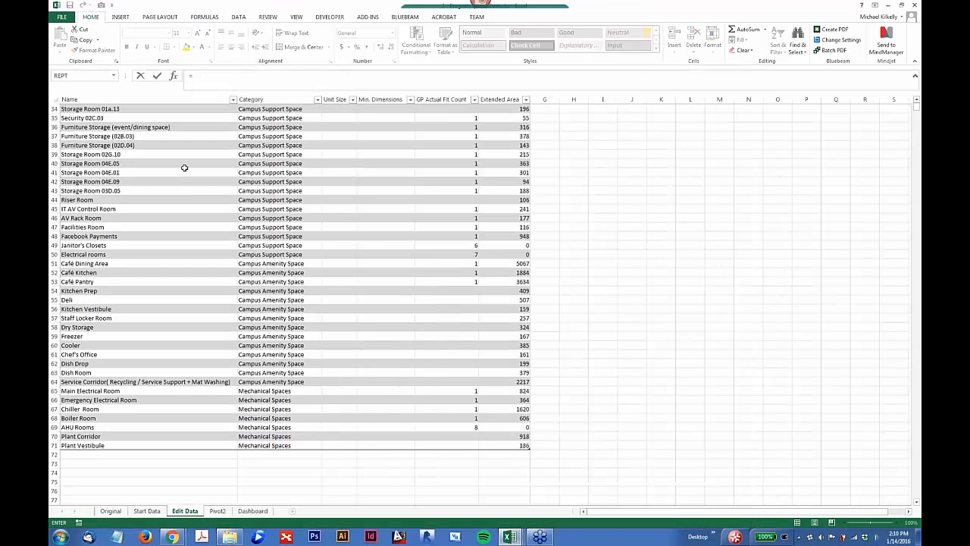
{"action": "left_click", "coordinate": [91, 164]}
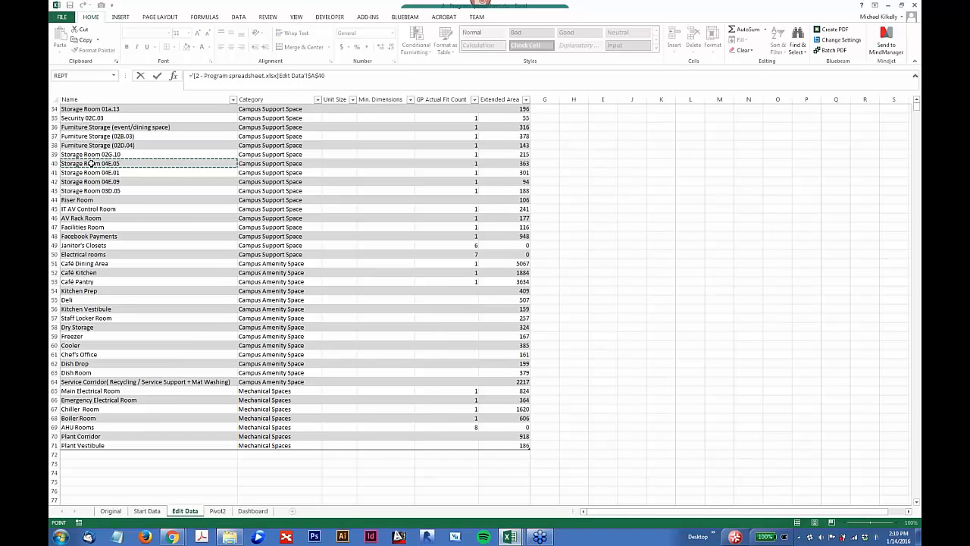
{"action": "key", "text": "Return"}
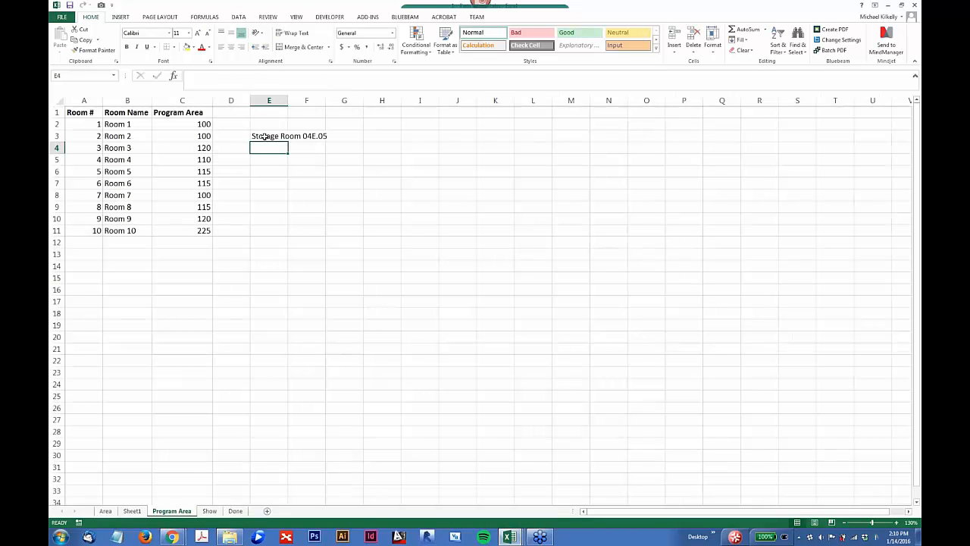
{"action": "left_click", "coordinate": [264, 136]}
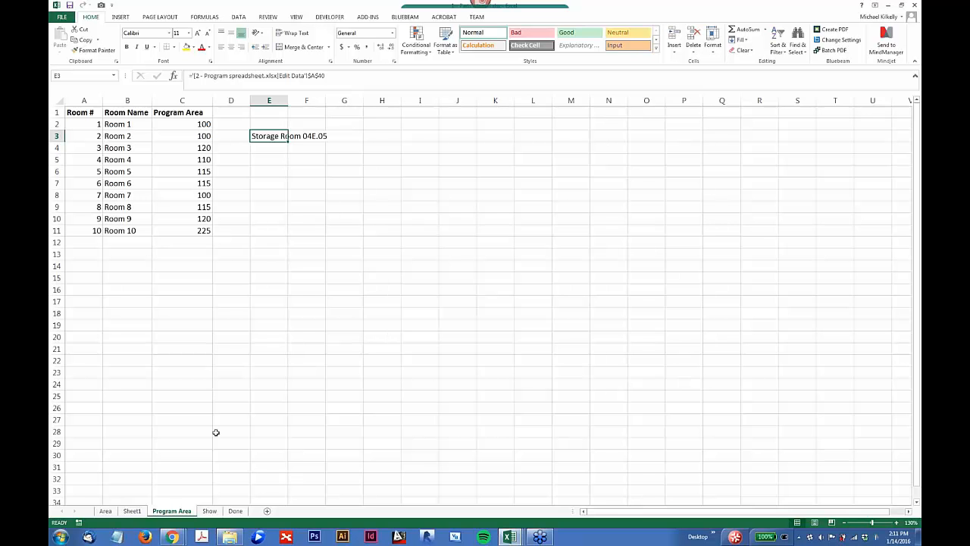
Step: Switch to the 2 - Program spreadsheet.xlsx workbook and compare the layout of its Original sheet with the Start Data sheet
{"action": "left_click", "coordinate": [510, 538]}
{"action": "left_click", "coordinate": [561, 494]}
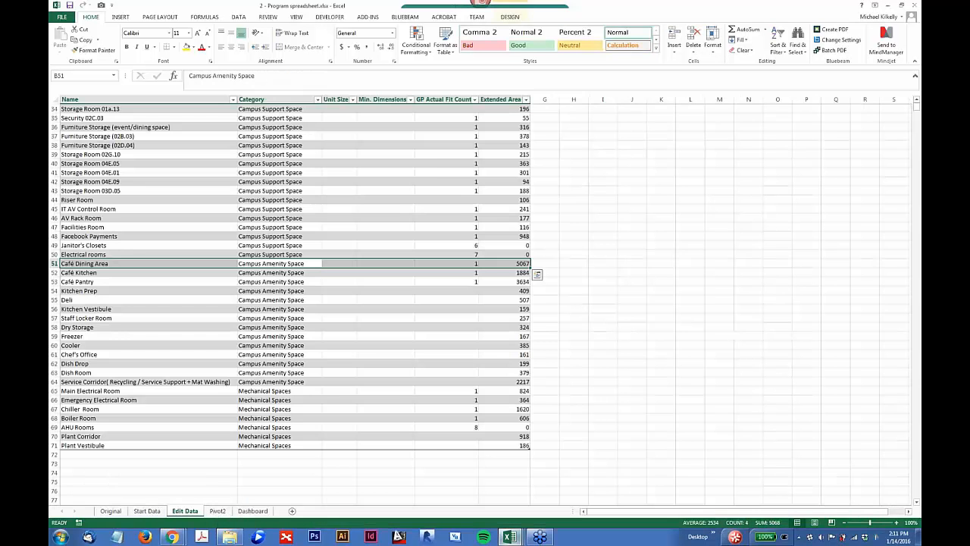
{"action": "left_click", "coordinate": [111, 511]}
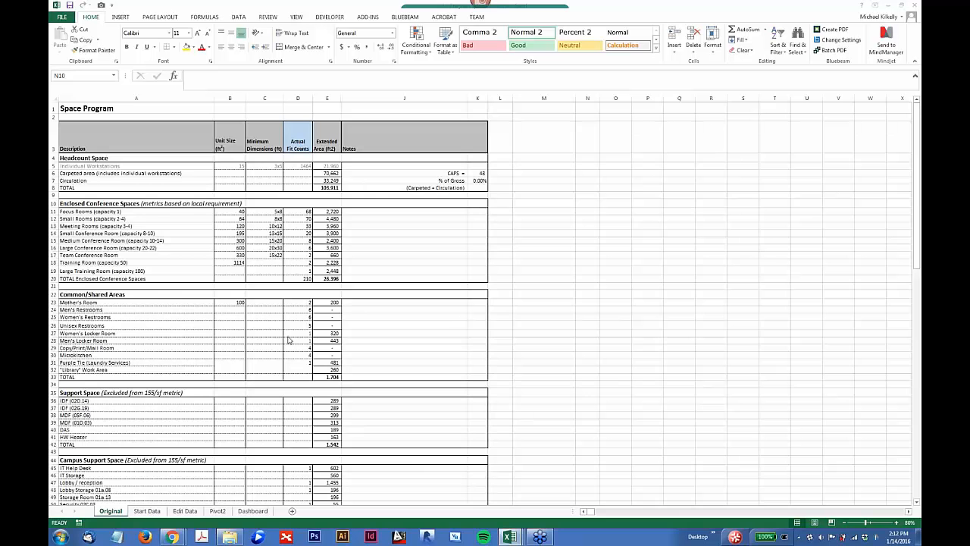
{"action": "left_click", "coordinate": [227, 255]}
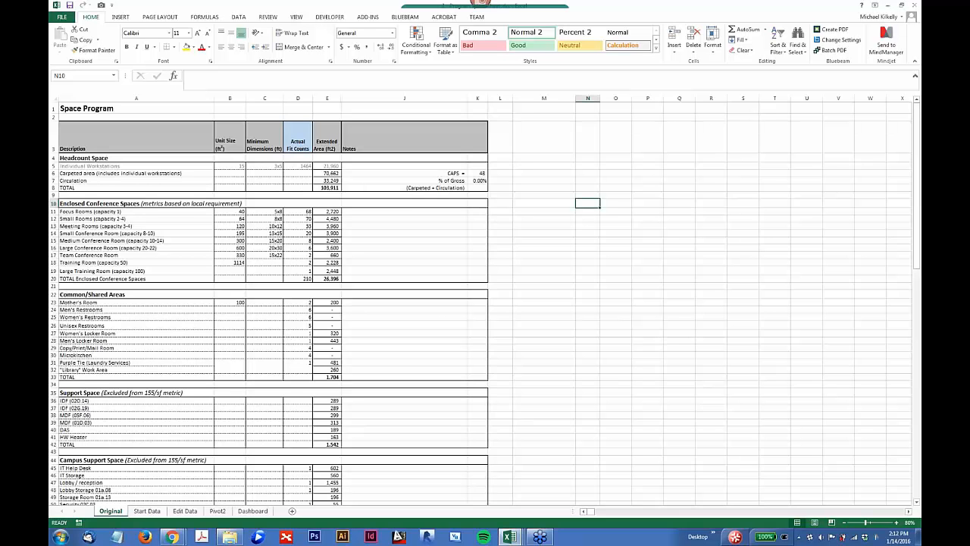
{"action": "scroll", "coordinate": [227, 255], "scroll_direction": "up", "scroll_amount": 2}
{"action": "scroll", "coordinate": [486, 303], "scroll_direction": "up", "scroll_amount": 1}
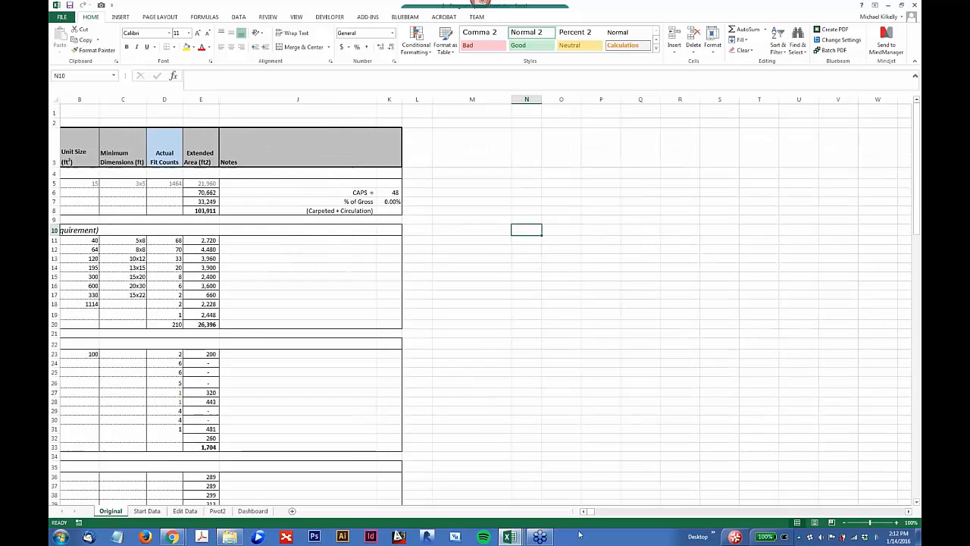
{"action": "left_click", "coordinate": [584, 512]}
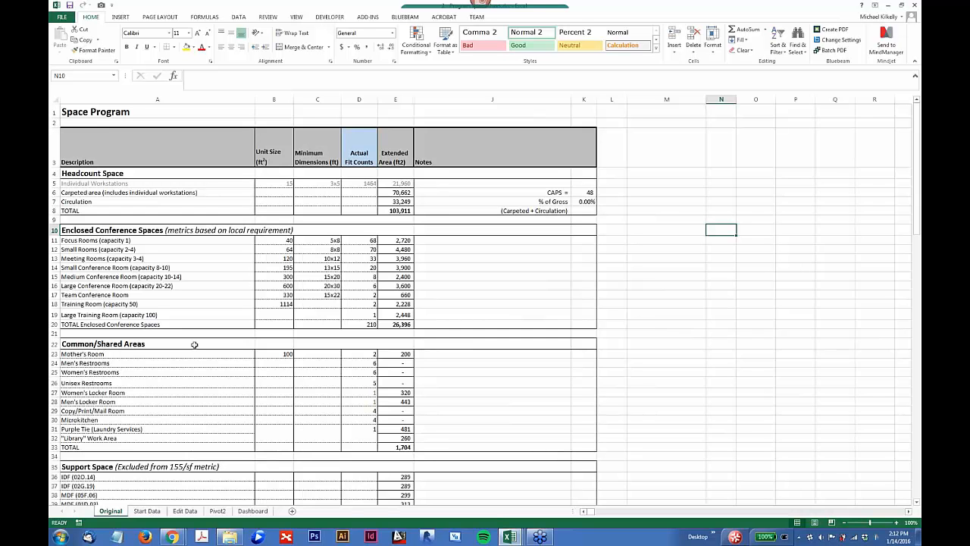
{"action": "left_click", "coordinate": [147, 511]}
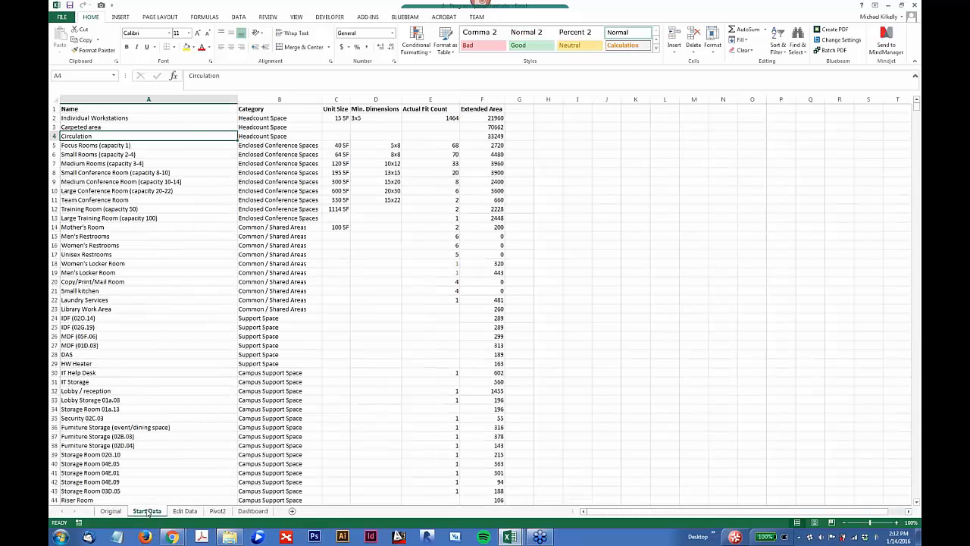
{"action": "left_click", "coordinate": [111, 511]}
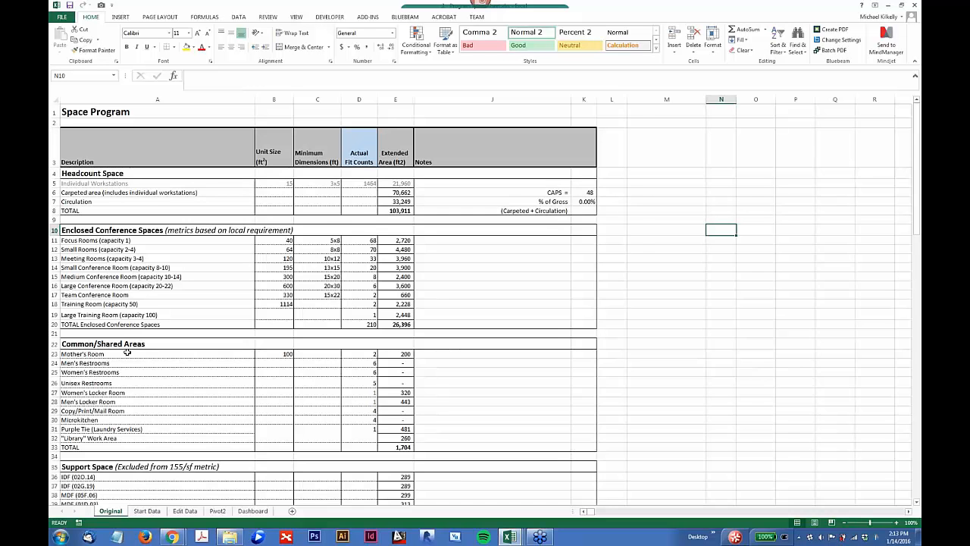
{"action": "scroll", "coordinate": [128, 352], "scroll_direction": "down", "scroll_amount": 4}
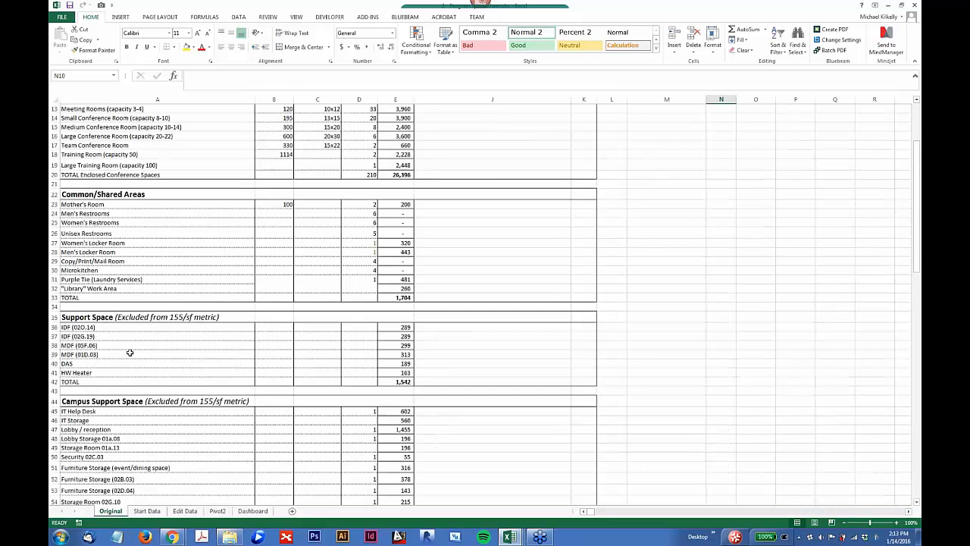
{"action": "scroll", "coordinate": [129, 352], "scroll_direction": "up", "scroll_amount": 4}
{"action": "left_click", "coordinate": [147, 511]}
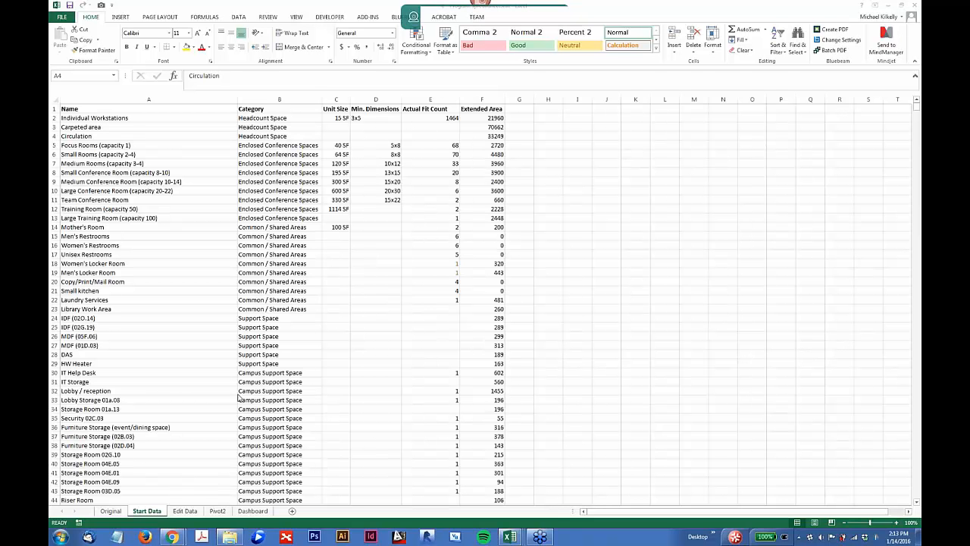
{"action": "left_click", "coordinate": [143, 517]}
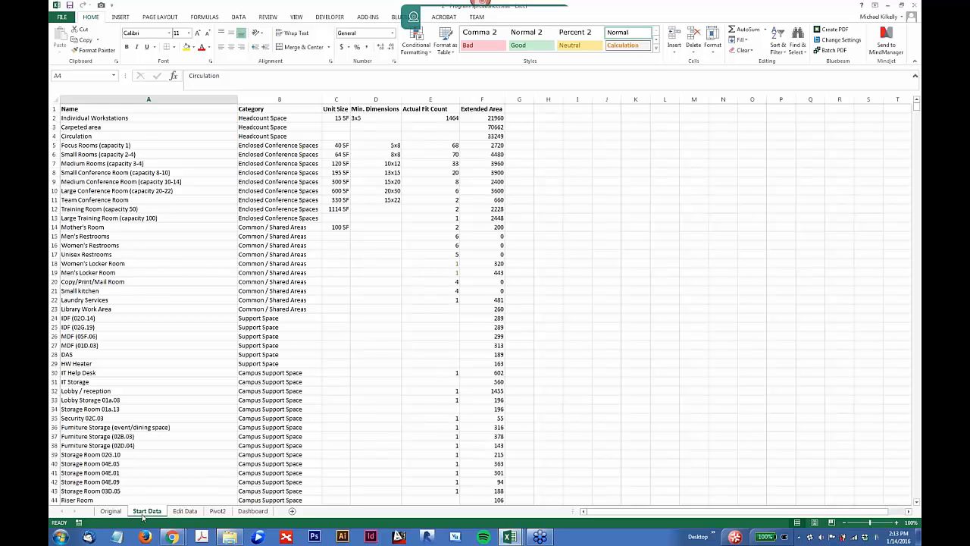
Step: Convert the Start Data range A1:F71 into a table with headers
{"action": "left_click", "coordinate": [106, 116]}
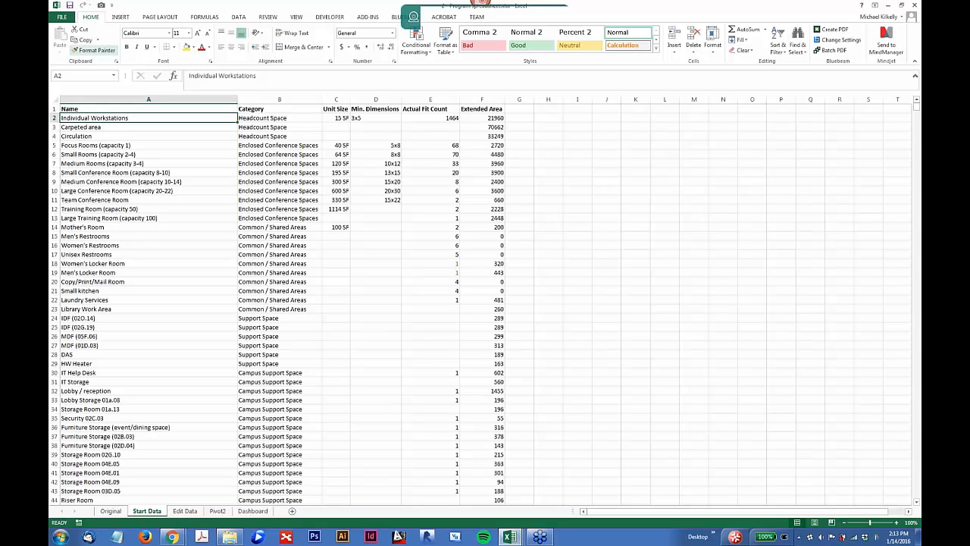
{"action": "left_click", "coordinate": [119, 17]}
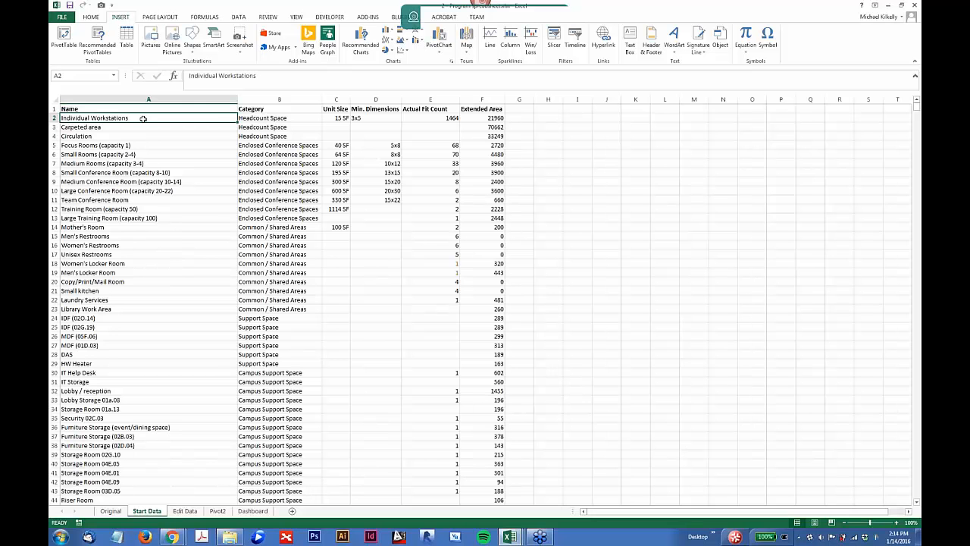
{"action": "left_click", "coordinate": [126, 38]}
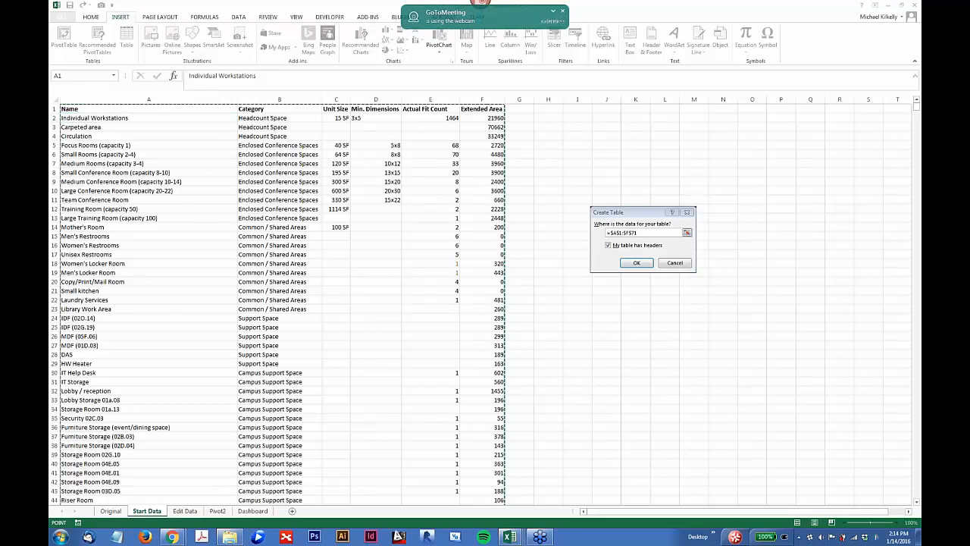
{"action": "left_click", "coordinate": [213, 131]}
{"action": "left_click", "coordinate": [637, 263]}
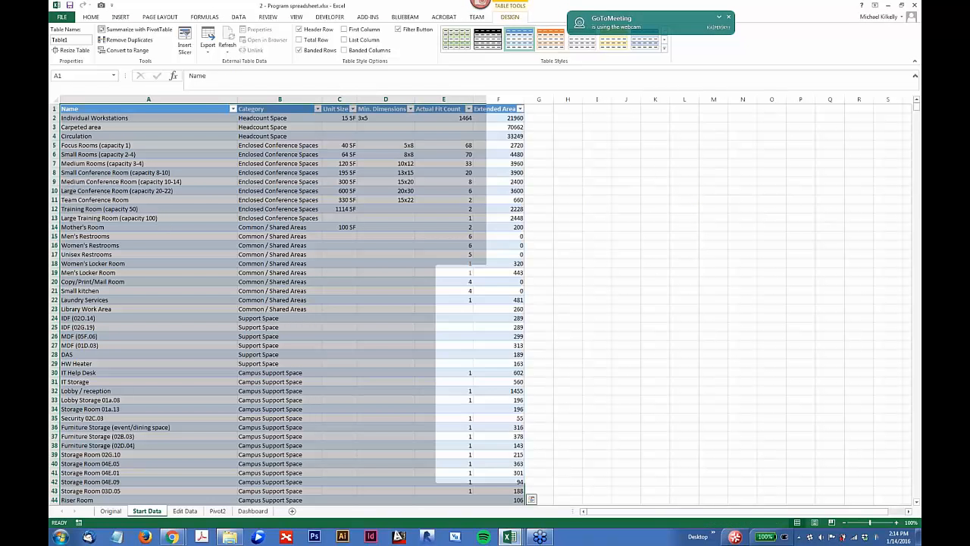
{"action": "left_click", "coordinate": [161, 228]}
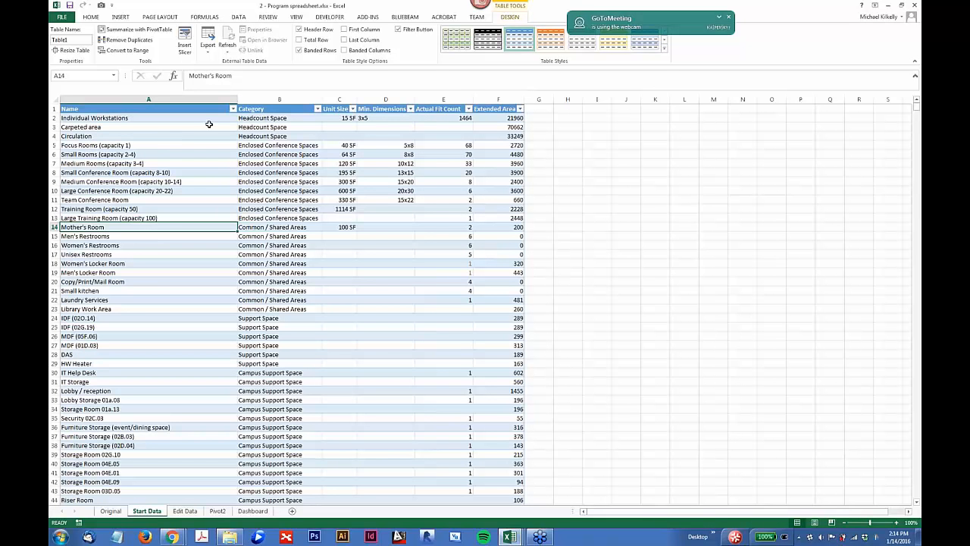
Step: Look through the Name column's filter options, and filter the Category column to show only Enclosed Conference Spaces
{"action": "left_click", "coordinate": [233, 109]}
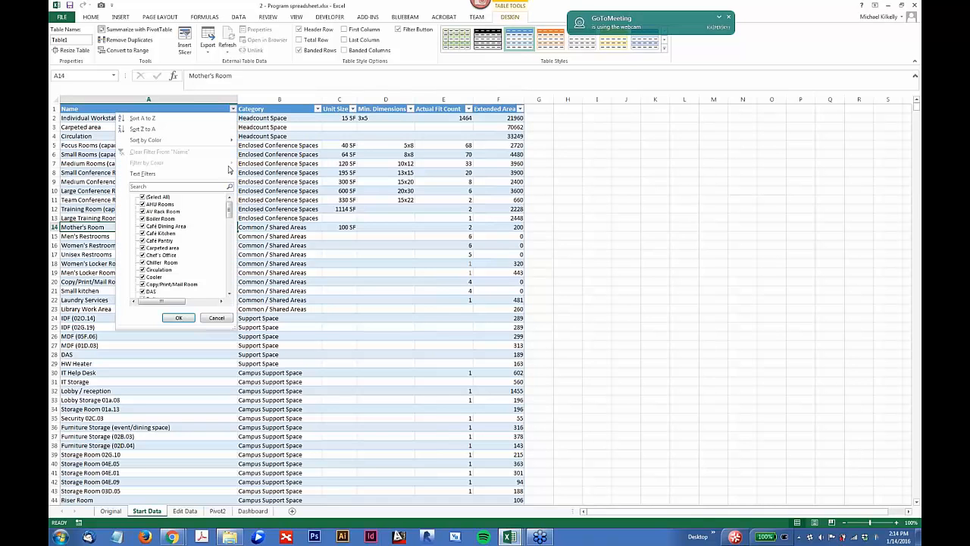
{"action": "mouse_move", "coordinate": [230, 211]}
{"action": "left_mouse_down"}
{"action": "mouse_move", "coordinate": [231, 259]}
{"action": "mouse_move", "coordinate": [230, 203]}
{"action": "left_mouse_up"}
{"action": "left_click", "coordinate": [213, 319]}
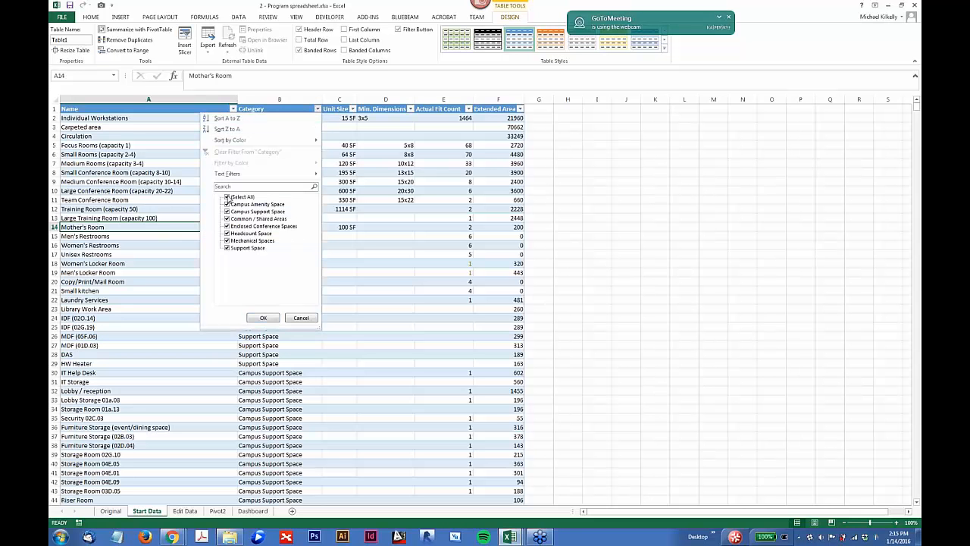
{"action": "left_click", "coordinate": [228, 198]}
{"action": "left_click", "coordinate": [226, 226]}
{"action": "left_click", "coordinate": [260, 318]}
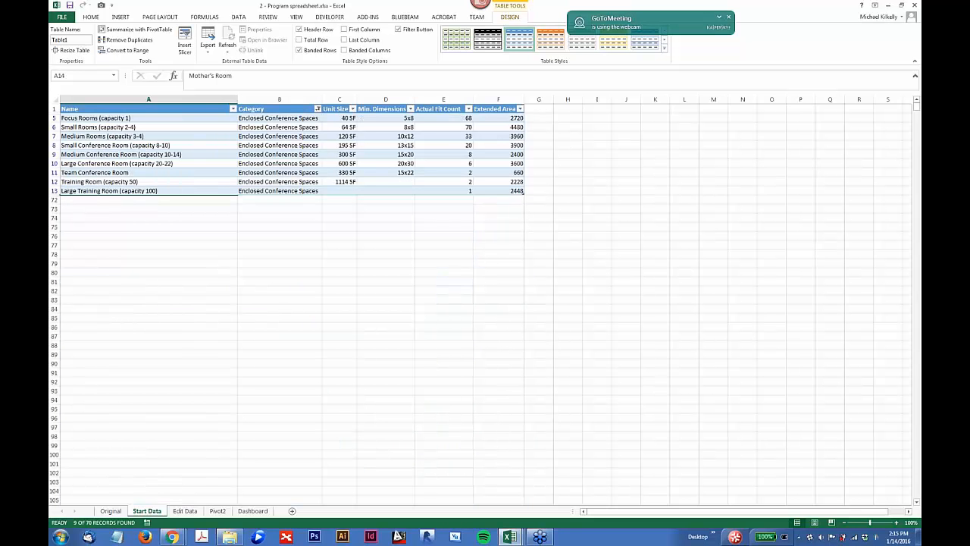
Step: Remove the Category restriction by selecting all categories in the table's filter
{"action": "left_click", "coordinate": [239, 17]}
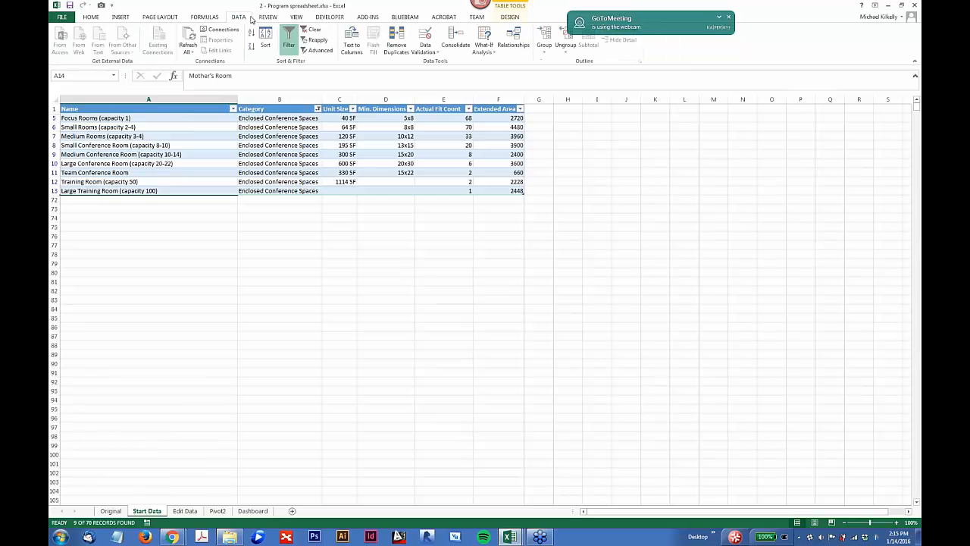
{"action": "left_click", "coordinate": [317, 110]}
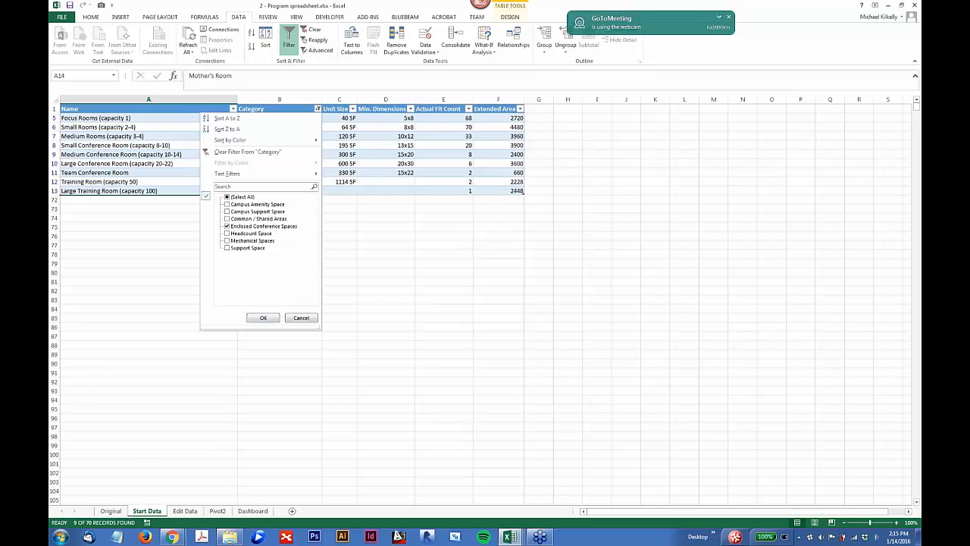
{"action": "left_click", "coordinate": [226, 197]}
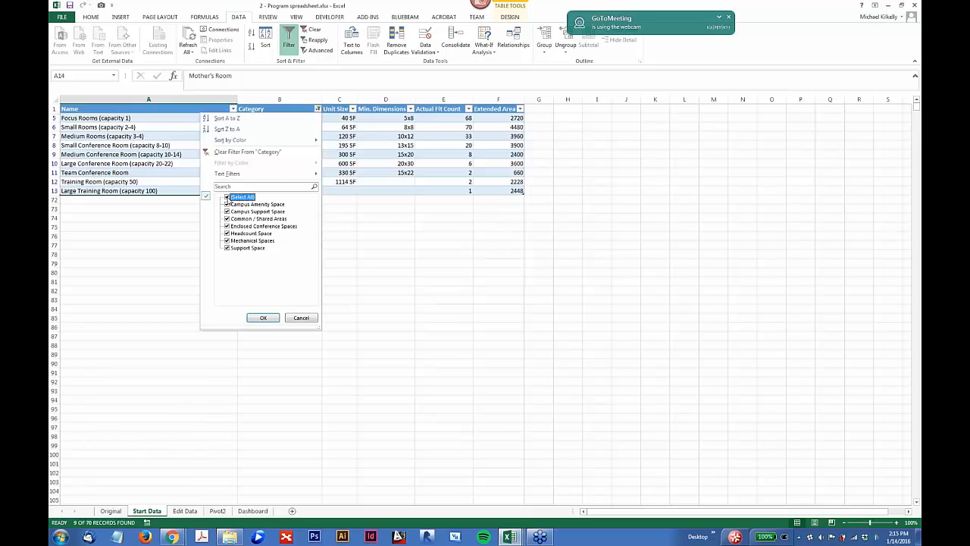
{"action": "left_click", "coordinate": [263, 317]}
{"action": "scroll", "coordinate": [349, 315], "scroll_direction": "up", "scroll_amount": 4}
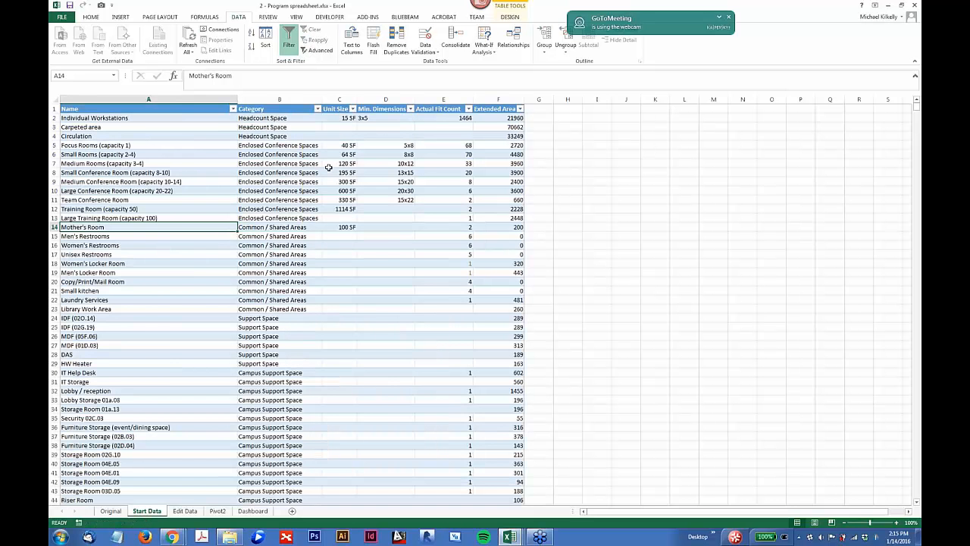
Step: Switch the table's header row off and back on, and turn off its banded rows
{"action": "left_click", "coordinate": [211, 136]}
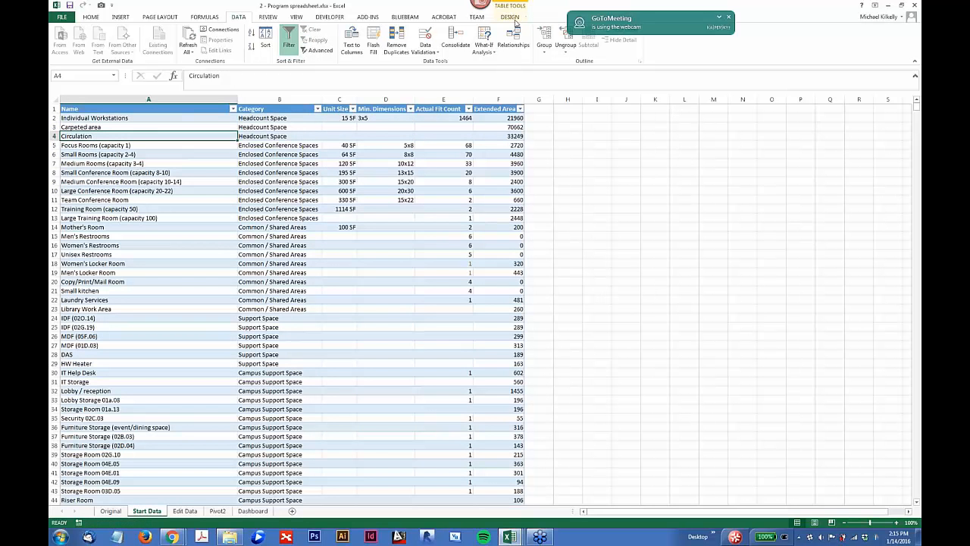
{"action": "left_click", "coordinate": [510, 17]}
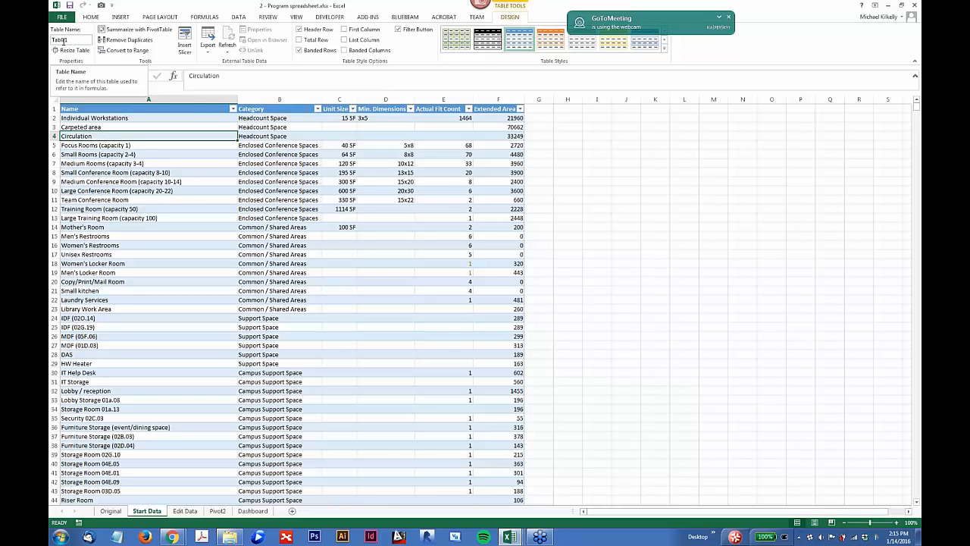
{"action": "left_click", "coordinate": [300, 30]}
{"action": "left_click", "coordinate": [300, 30]}
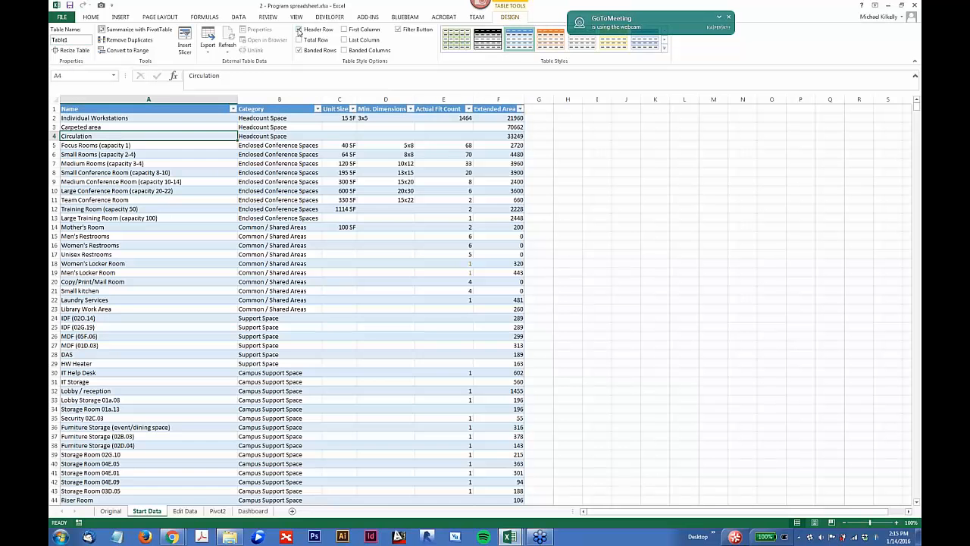
{"action": "left_click", "coordinate": [299, 50]}
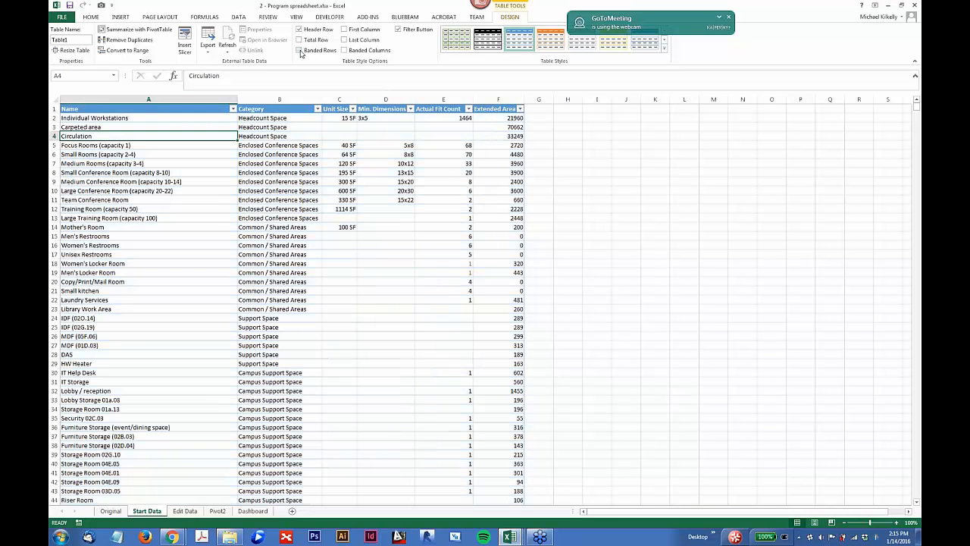
Step: Turn the table's banded rows back on, and try out the banded columns and filter button options, restoring each
{"action": "left_click", "coordinate": [299, 50]}
{"action": "left_click", "coordinate": [344, 50]}
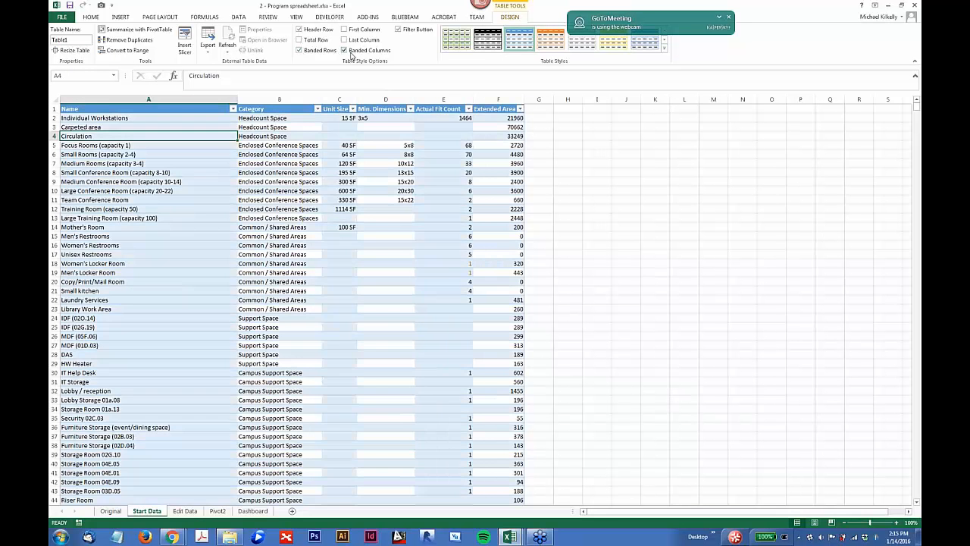
{"action": "left_click", "coordinate": [350, 50]}
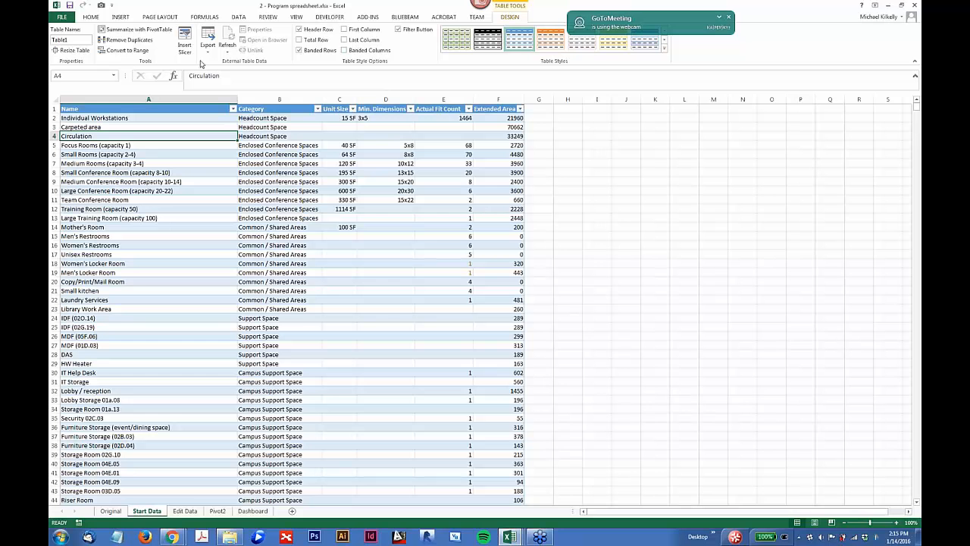
{"action": "left_click", "coordinate": [398, 29]}
{"action": "left_click", "coordinate": [398, 30]}
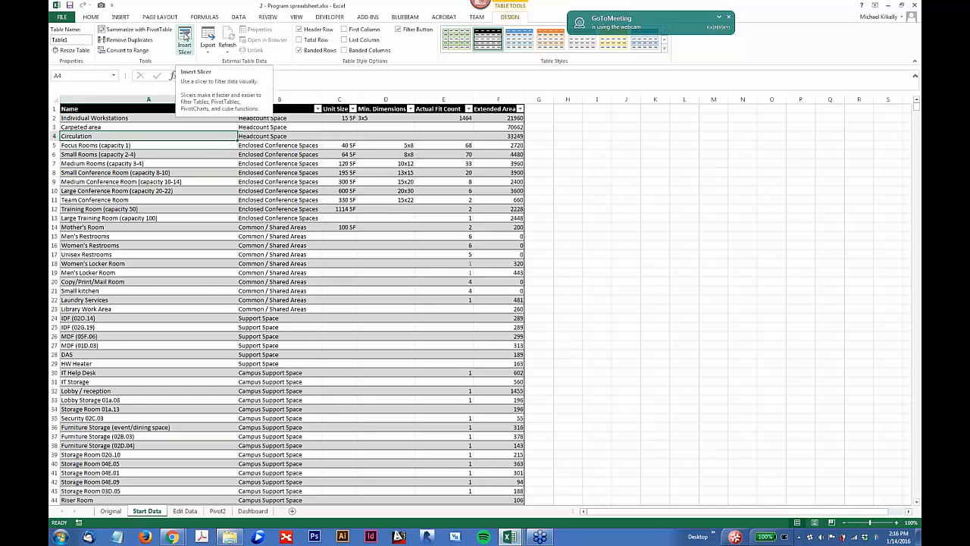
Step: Insert a slicer for the table's Category field and place it just beside the table, over columns G to I
{"action": "left_click", "coordinate": [184, 37]}
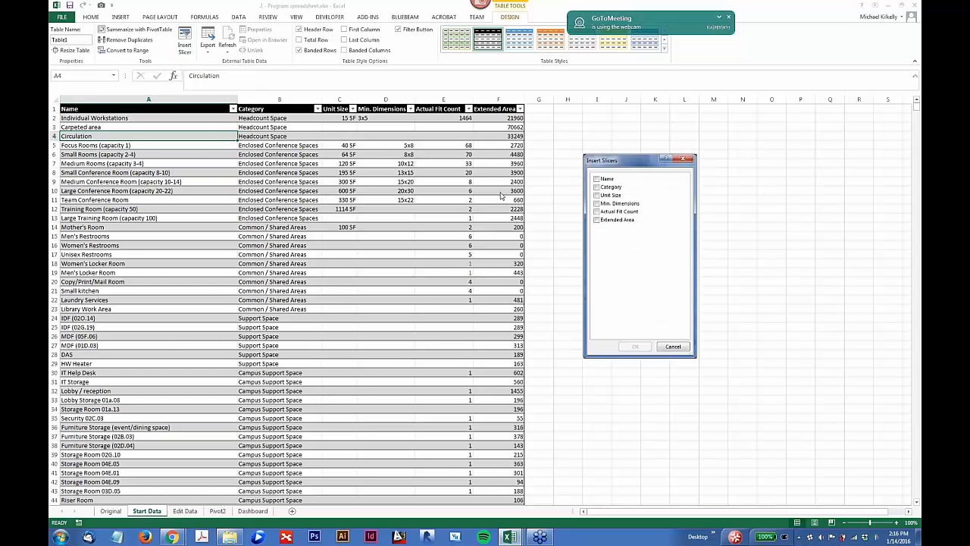
{"action": "left_click_drag", "start_coordinate": [611, 162], "coordinate": [562, 179]}
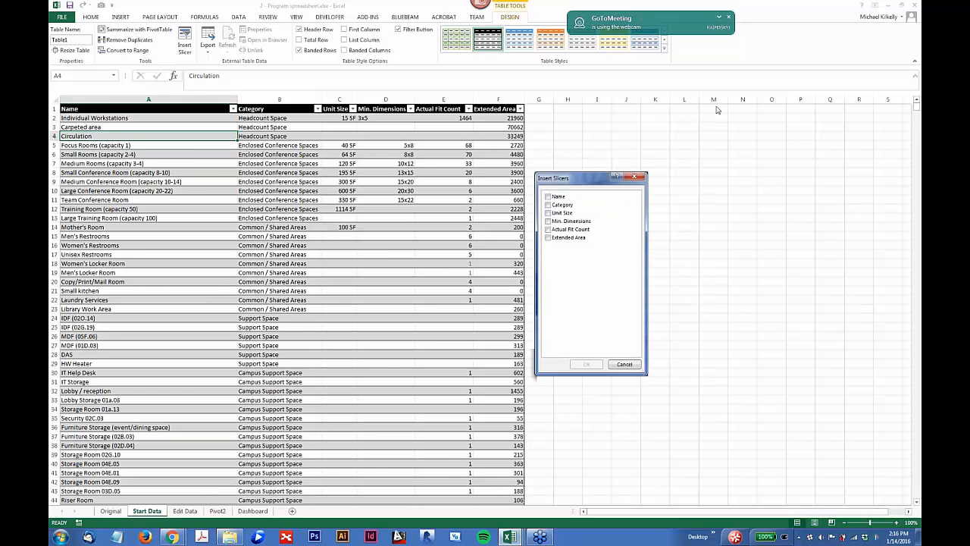
{"action": "left_click", "coordinate": [729, 16]}
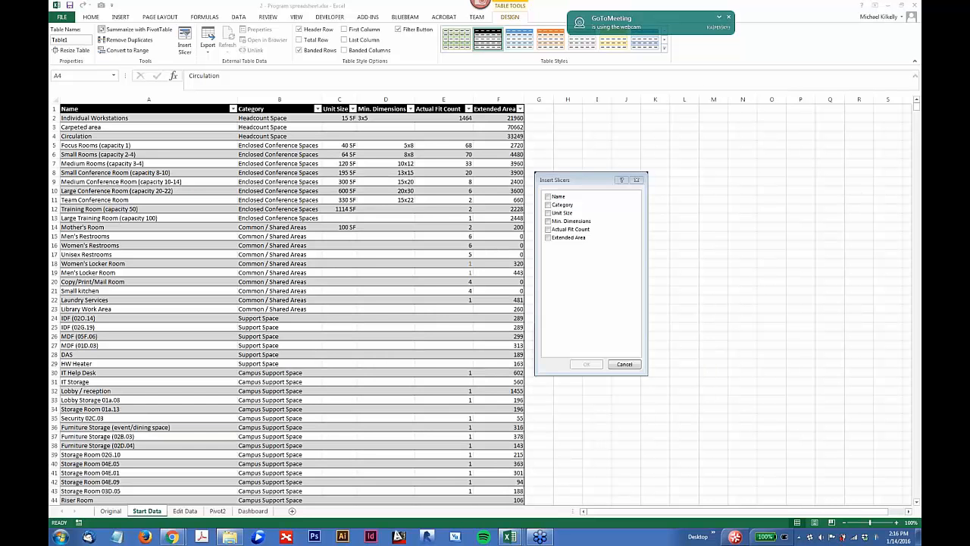
{"action": "left_click", "coordinate": [539, 316]}
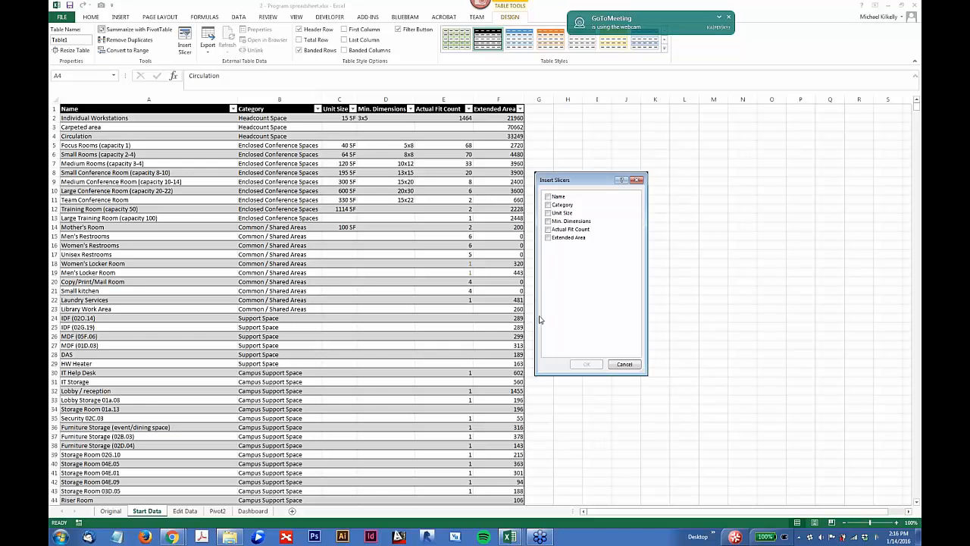
{"action": "left_click", "coordinate": [732, 77]}
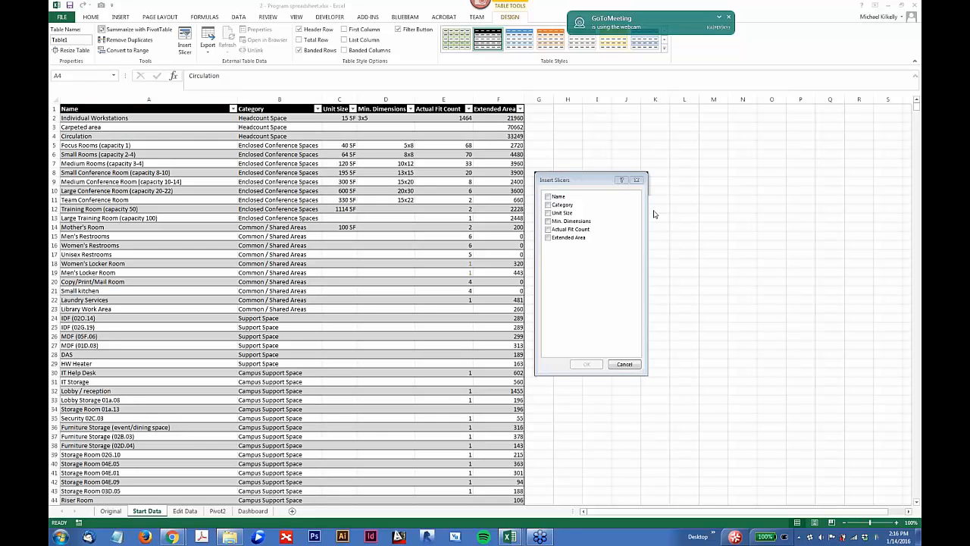
{"action": "left_click_drag", "start_coordinate": [611, 173], "coordinate": [461, 232]}
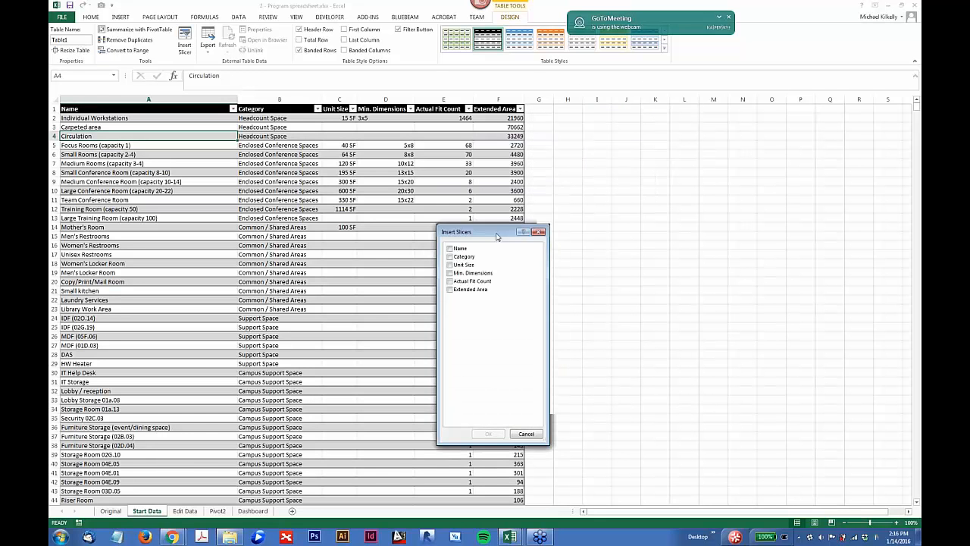
{"action": "left_click", "coordinate": [450, 259]}
{"action": "left_click", "coordinate": [487, 435]}
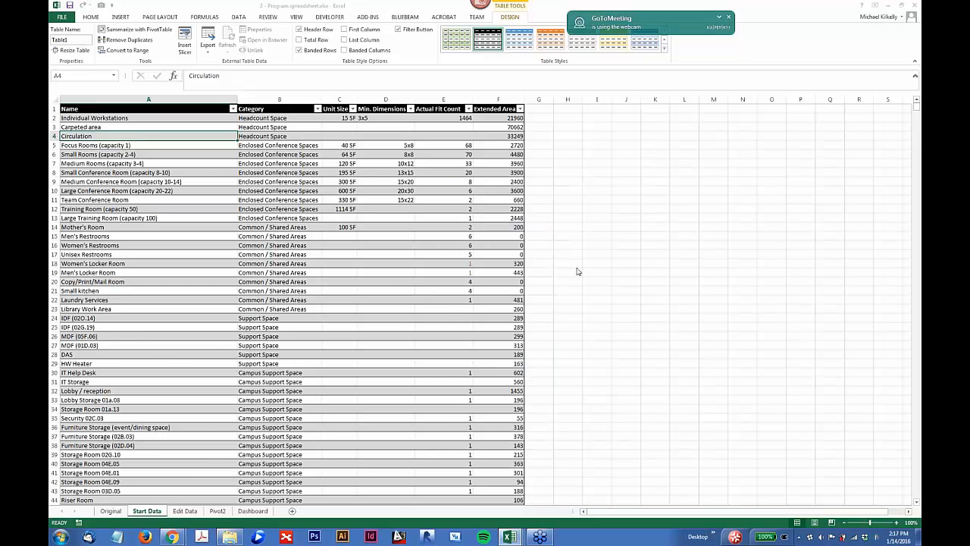
{"action": "left_click_drag", "start_coordinate": [497, 241], "coordinate": [586, 131]}
Step: Filter the table by single categories with the slicer, and finally select Campus Amenity Space through Headcount Space together
{"action": "left_click", "coordinate": [587, 144]}
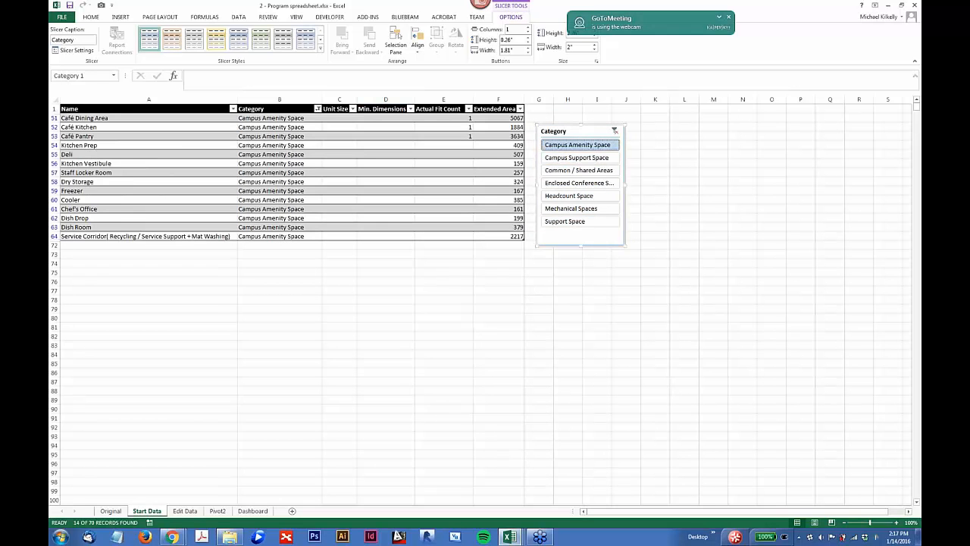
{"action": "left_click", "coordinate": [574, 161]}
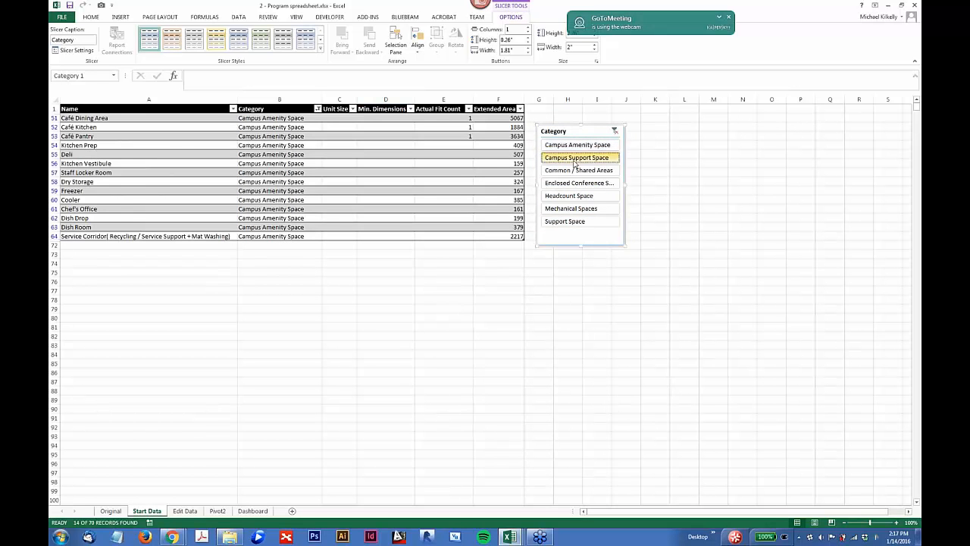
{"action": "left_click", "coordinate": [578, 184]}
{"action": "left_click", "coordinate": [571, 172]}
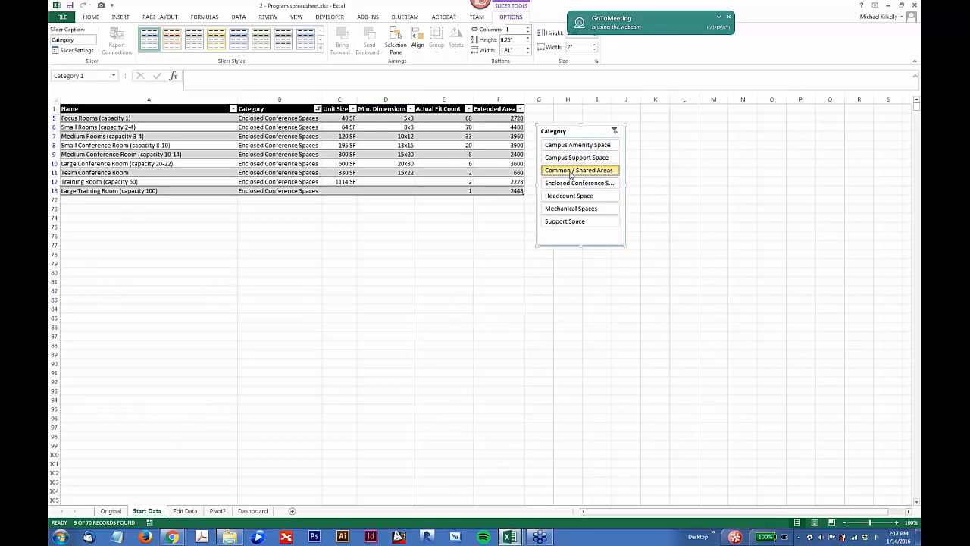
{"action": "left_click", "coordinate": [574, 147]}
{"action": "left_click_drag", "start_coordinate": [574, 165], "coordinate": [573, 197]}
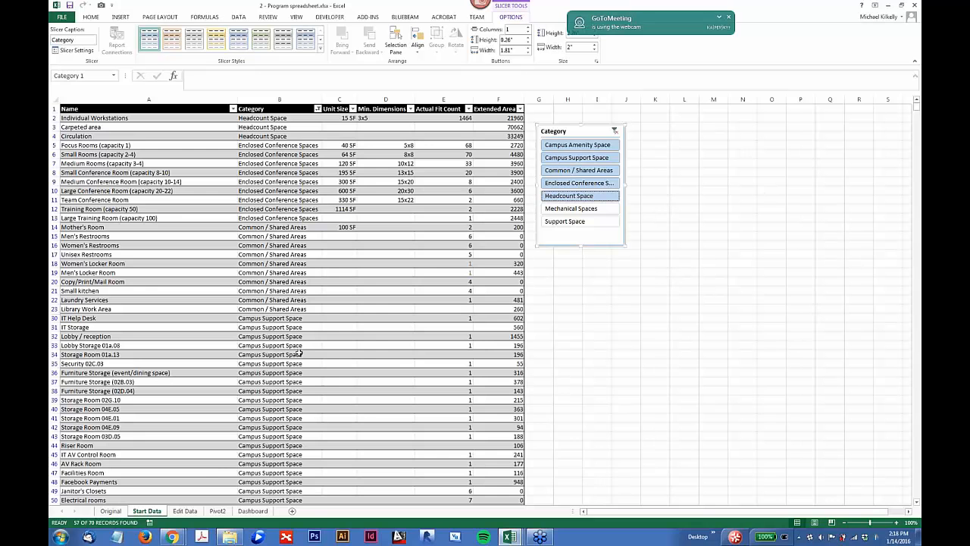
Step: Switch to the Excel for Architects - Presentation workbook and look through the topic table on its Data sheet
{"action": "mouse_move", "coordinate": [510, 539]}
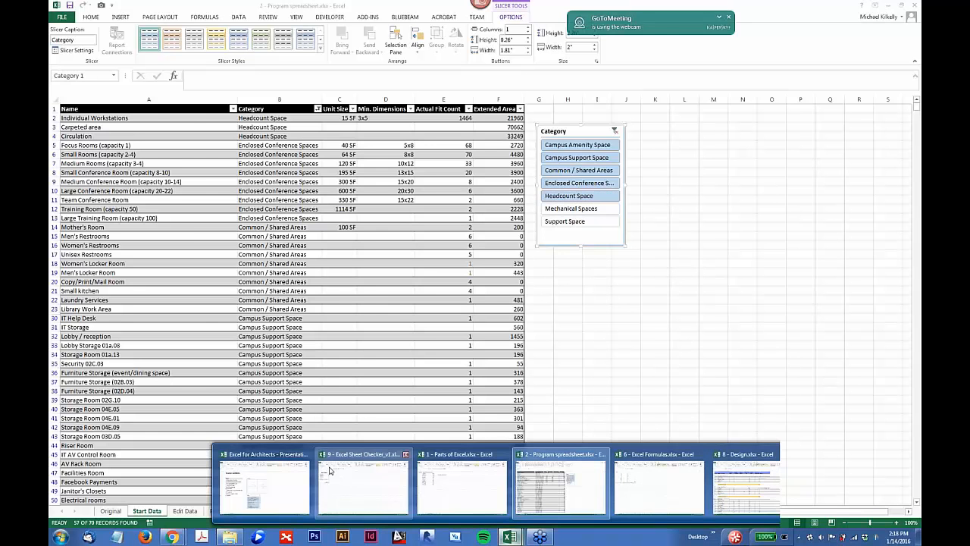
{"action": "left_click", "coordinate": [267, 491]}
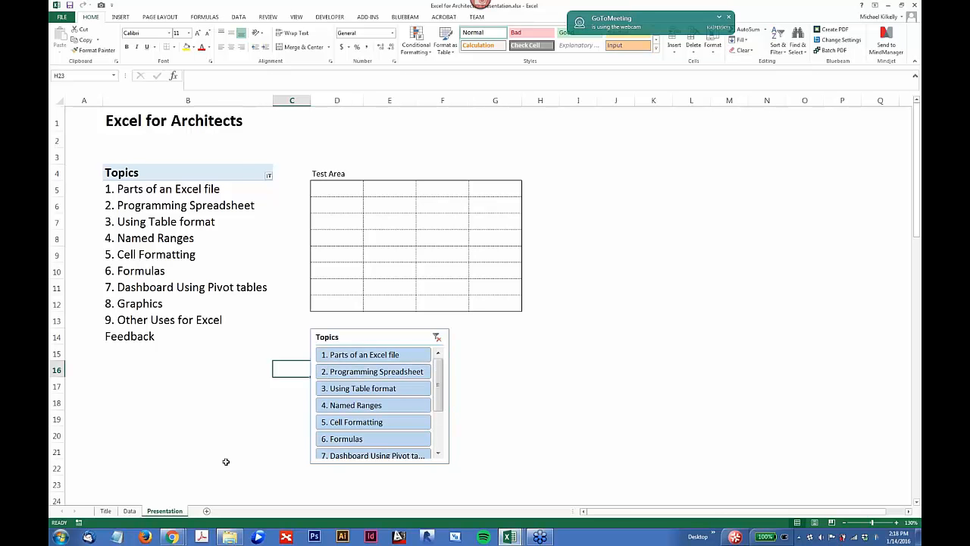
{"action": "left_click", "coordinate": [129, 511]}
{"action": "scroll", "coordinate": [185, 265], "scroll_direction": "up", "scroll_amount": 2}
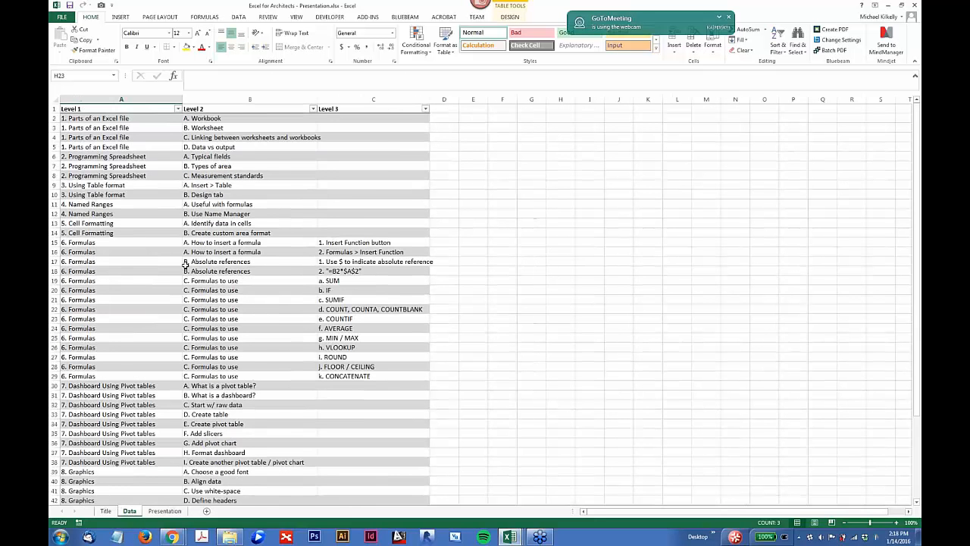
{"action": "scroll", "coordinate": [185, 265], "scroll_direction": "down", "scroll_amount": 2}
{"action": "scroll", "coordinate": [185, 265], "scroll_direction": "down", "scroll_amount": 3}
{"action": "scroll", "coordinate": [295, 208], "scroll_direction": "up", "scroll_amount": 5}
{"action": "scroll", "coordinate": [242, 211], "scroll_direction": "down", "scroll_amount": 4}
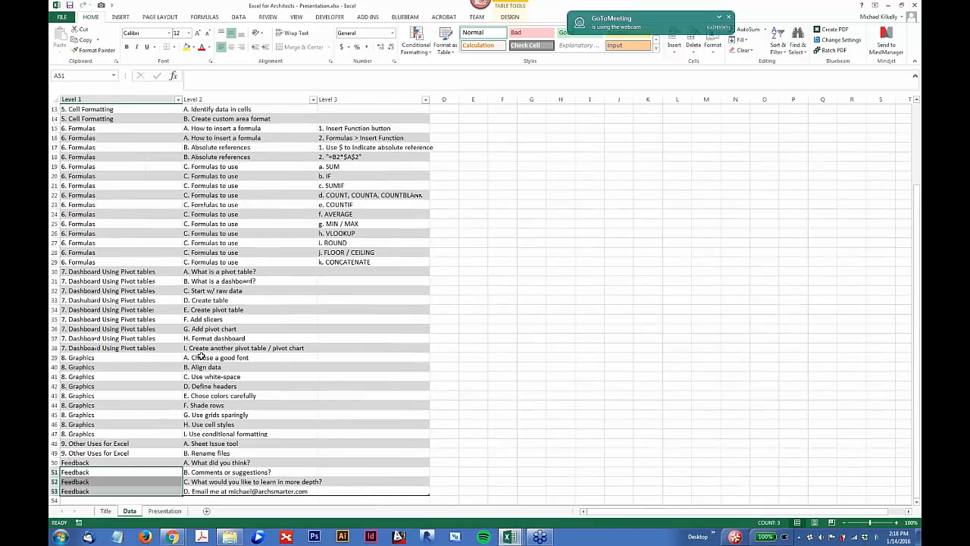
{"action": "left_click", "coordinate": [209, 340]}
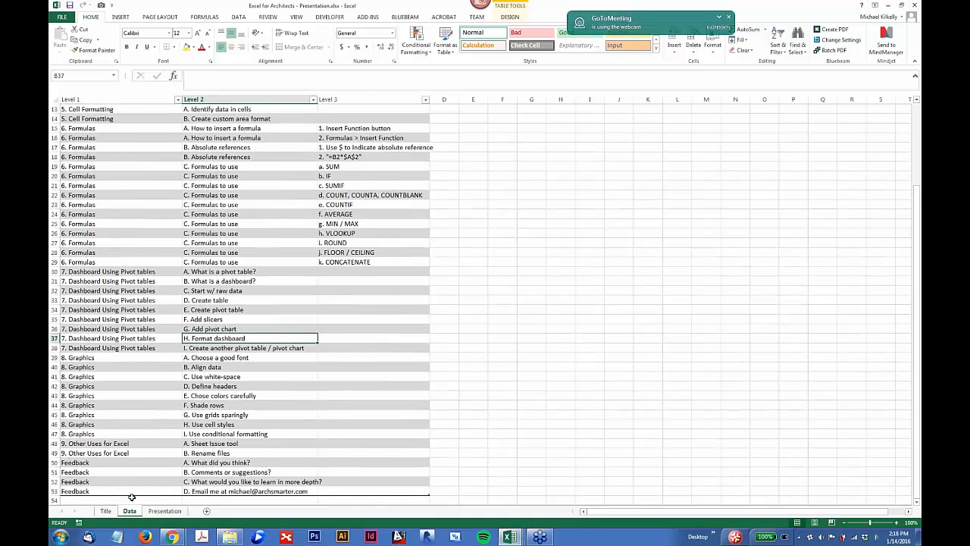
Step: On the Presentation sheet, filter the Topics slicer to 3. Using Table format, and finally to 4. Named Ranges
{"action": "left_click", "coordinate": [165, 511]}
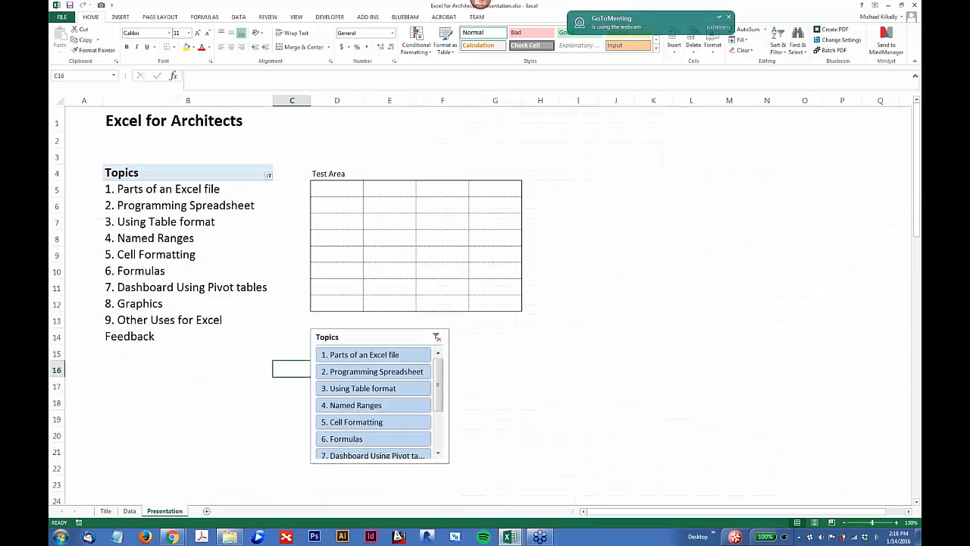
{"action": "left_click", "coordinate": [347, 388]}
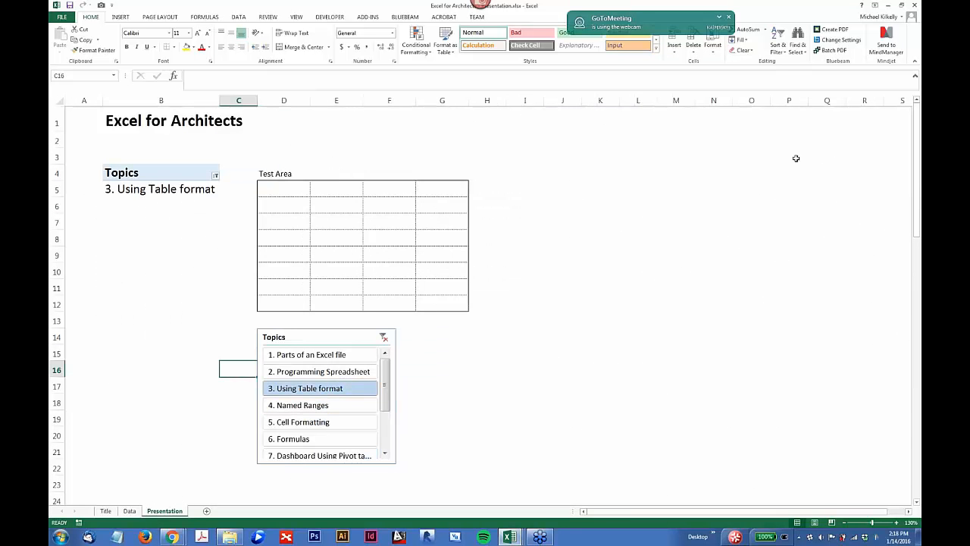
{"action": "left_click", "coordinate": [795, 19]}
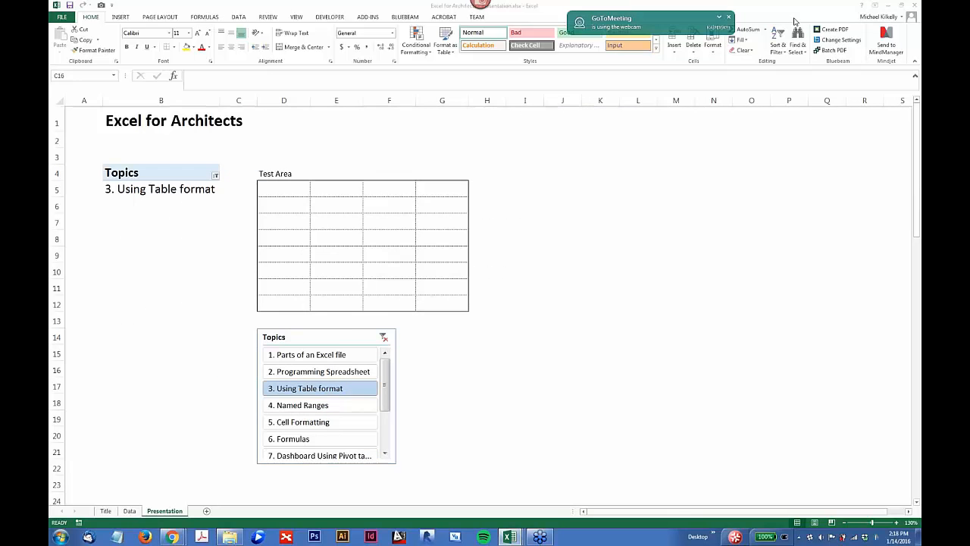
{"action": "left_click", "coordinate": [837, 46]}
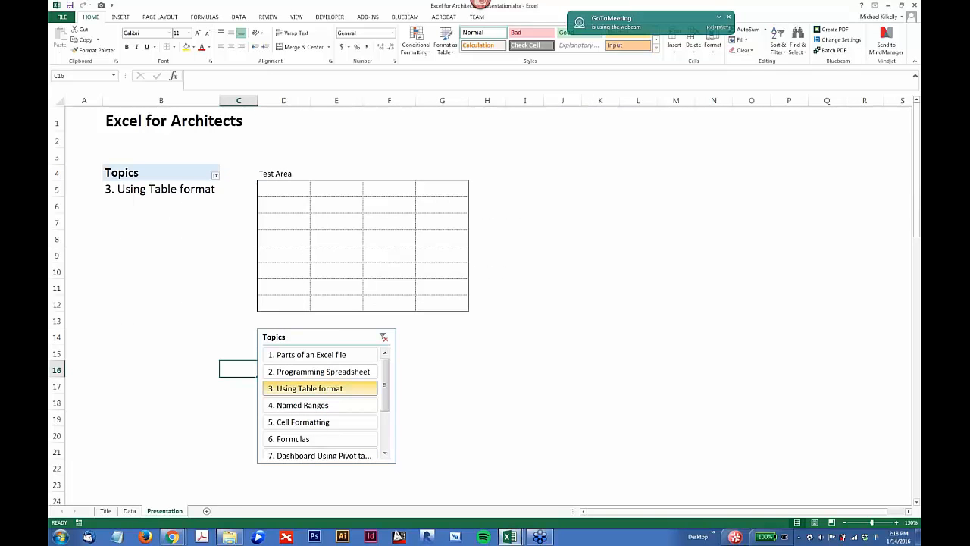
{"action": "left_click", "coordinate": [310, 406]}
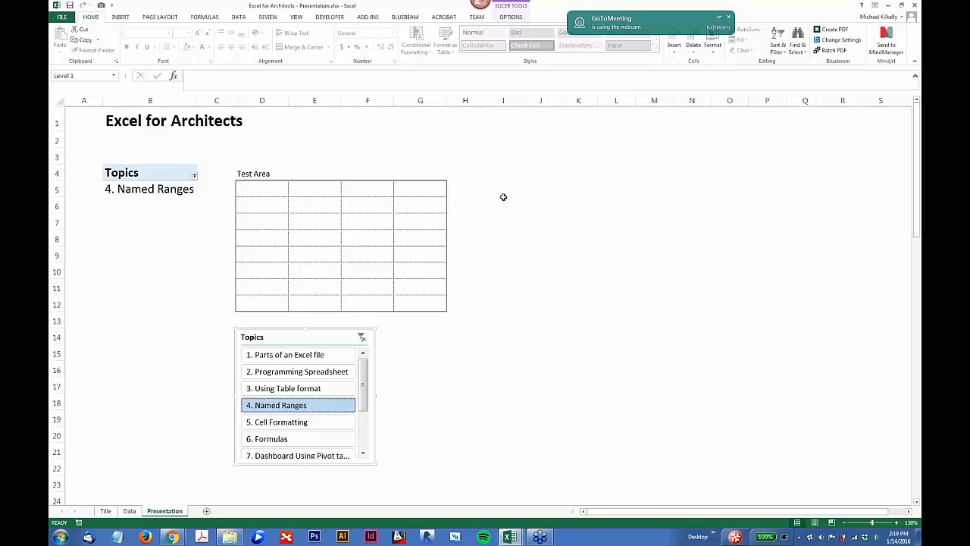
Step: Add the Level 2 field to the Topics PivotTable's rows
{"action": "left_click", "coordinate": [152, 191]}
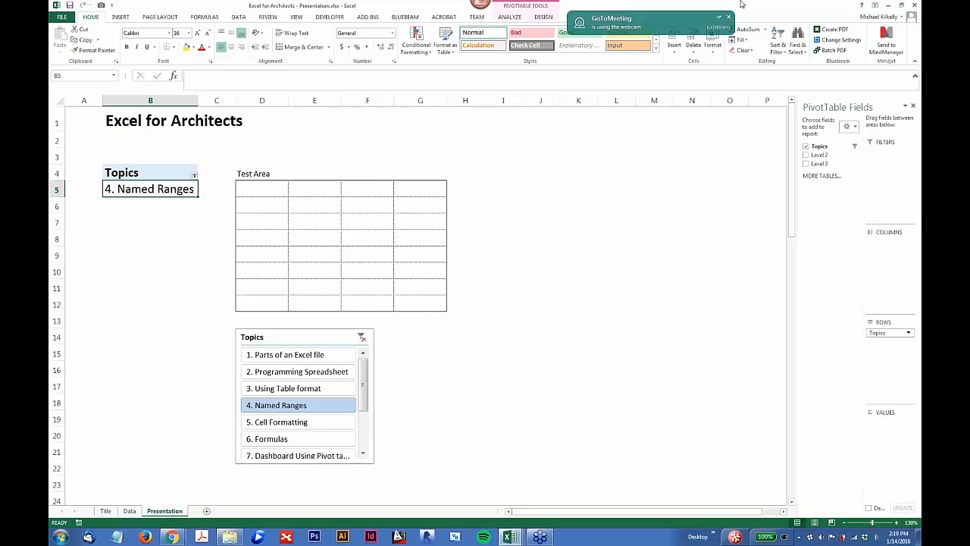
{"action": "left_click", "coordinate": [510, 16]}
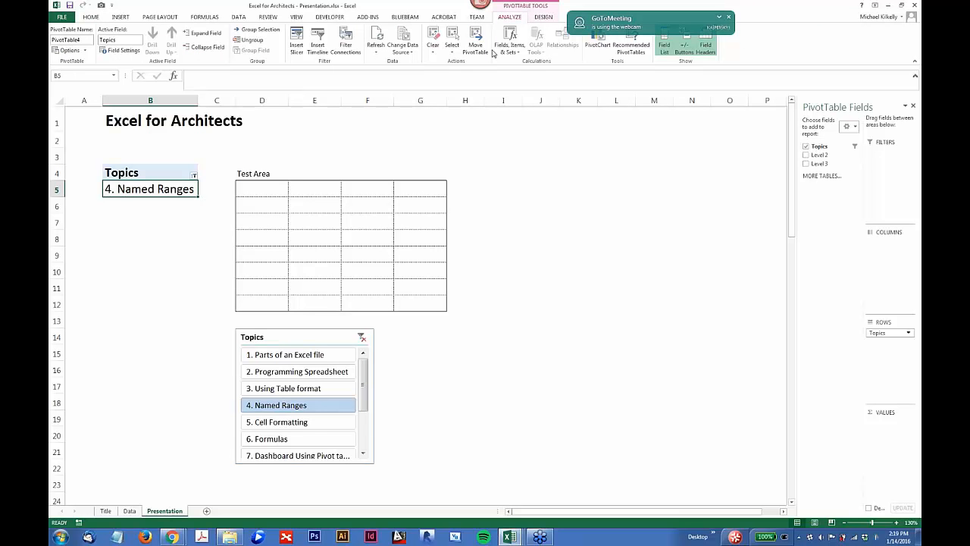
{"action": "left_click", "coordinate": [664, 46]}
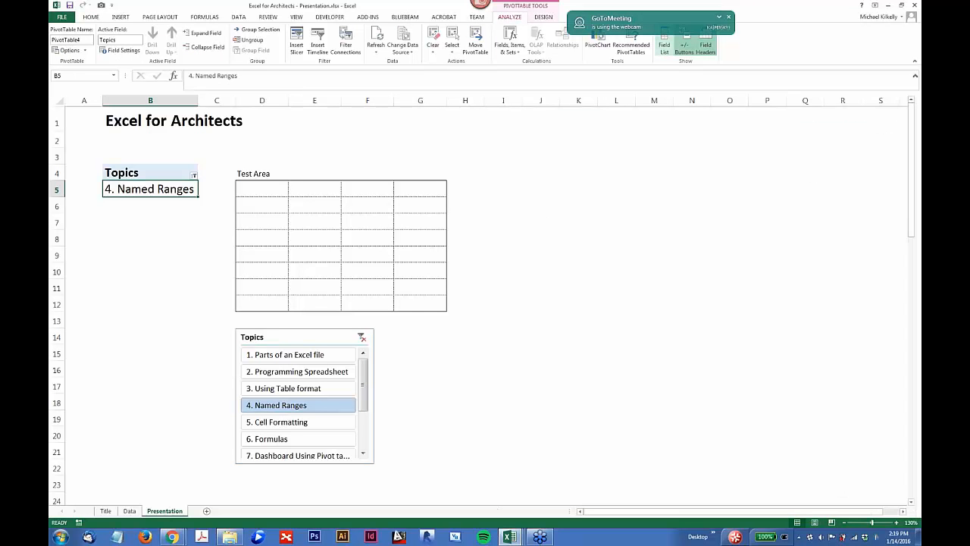
{"action": "left_click", "coordinate": [665, 45]}
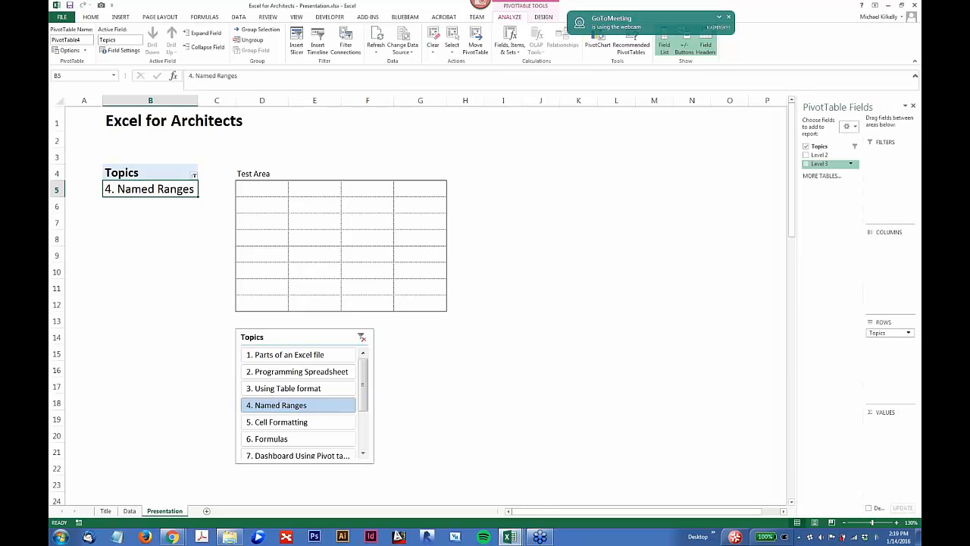
{"action": "left_click", "coordinate": [806, 155]}
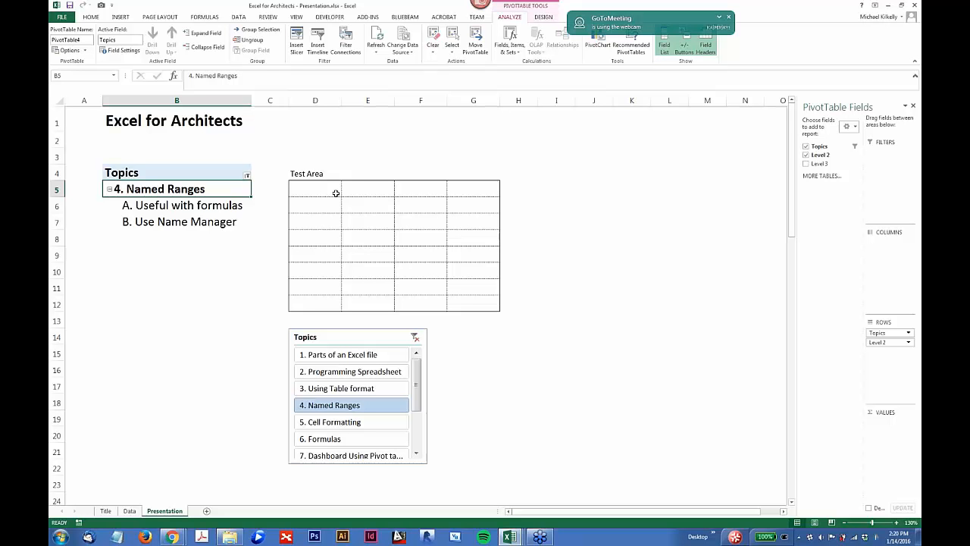
Step: Delete the defined name mm2in, which refers to =25.4, from the workbook with the Name Manager
{"action": "left_click", "coordinate": [205, 17]}
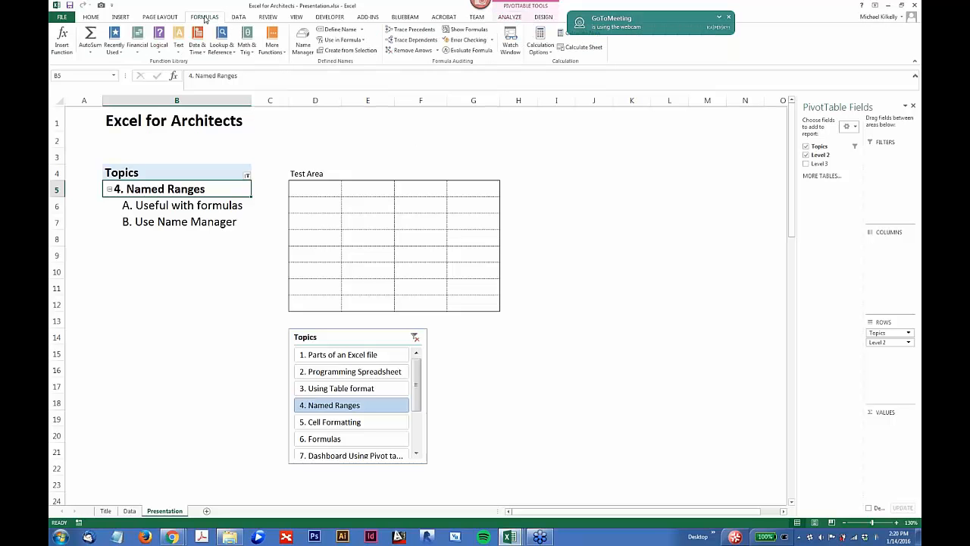
{"action": "left_click", "coordinate": [300, 43]}
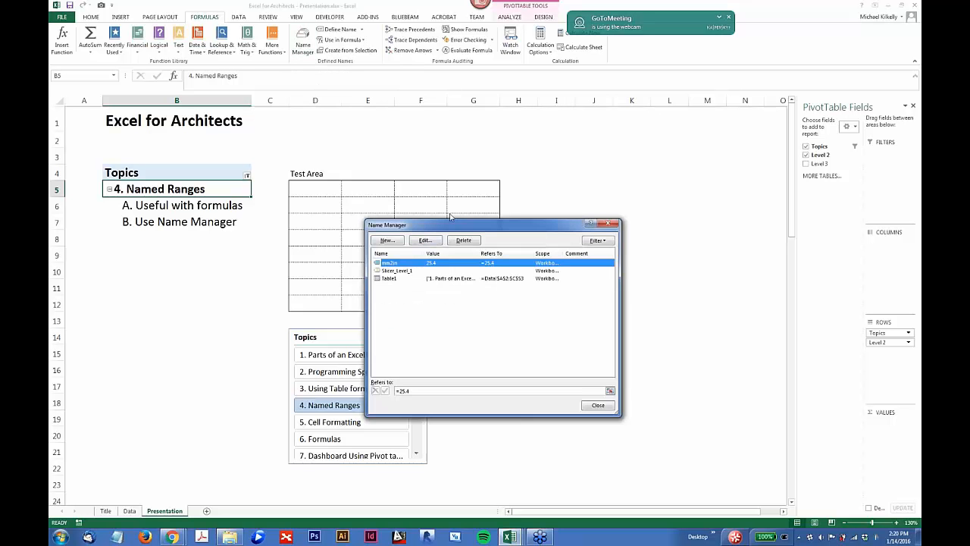
{"action": "left_click_drag", "start_coordinate": [451, 220], "coordinate": [402, 135]}
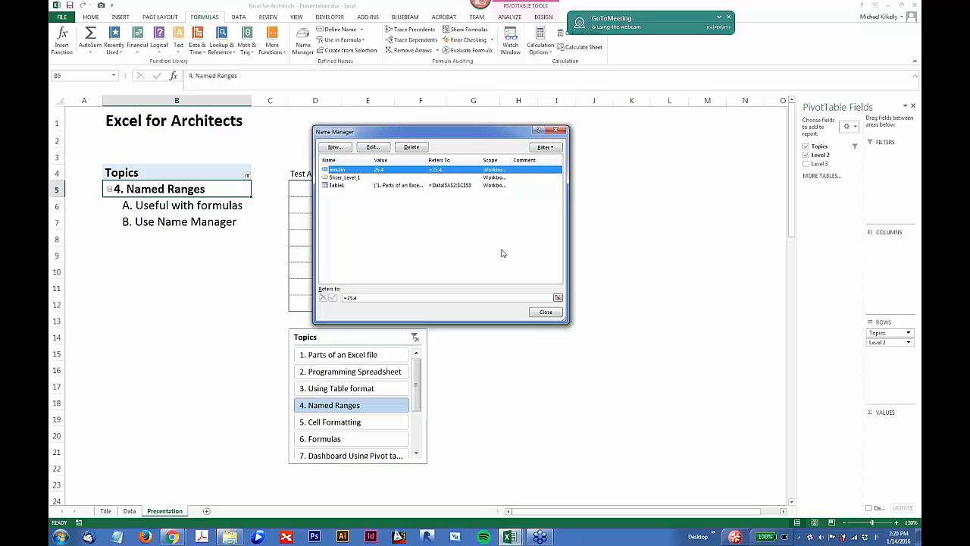
{"action": "left_click", "coordinate": [410, 148]}
{"action": "left_click", "coordinate": [465, 296]}
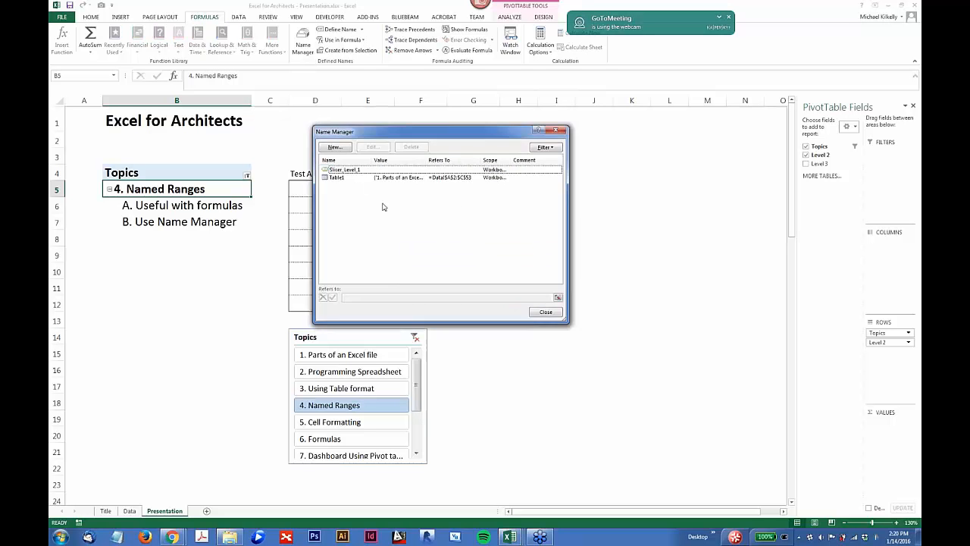
Step: Define a workbook-scope name in2mm referring to =25.4 in the Name Manager, and select cell D7 of the Test Area
{"action": "left_click_drag", "start_coordinate": [444, 138], "coordinate": [451, 131]}
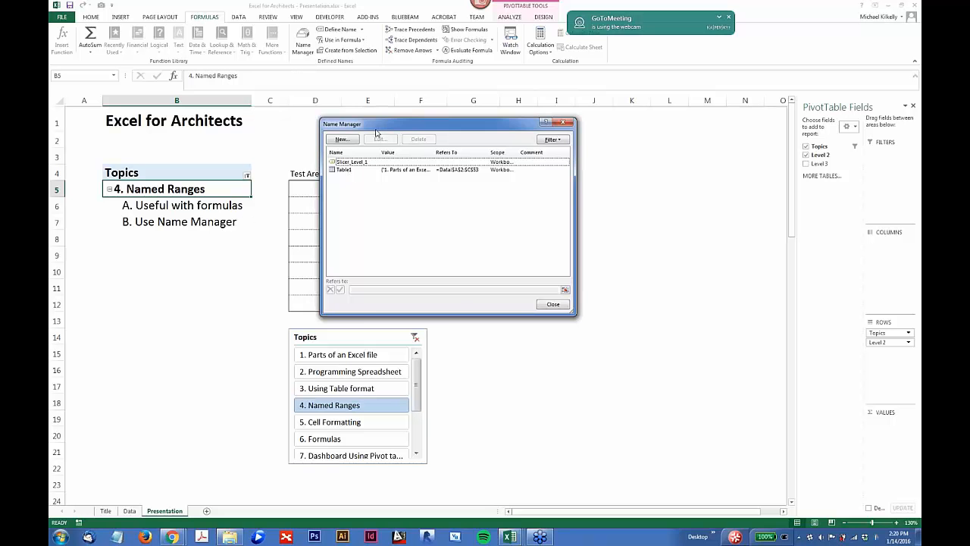
{"action": "left_click", "coordinate": [342, 139]}
{"action": "left_click_drag", "start_coordinate": [445, 170], "coordinate": [460, 146]}
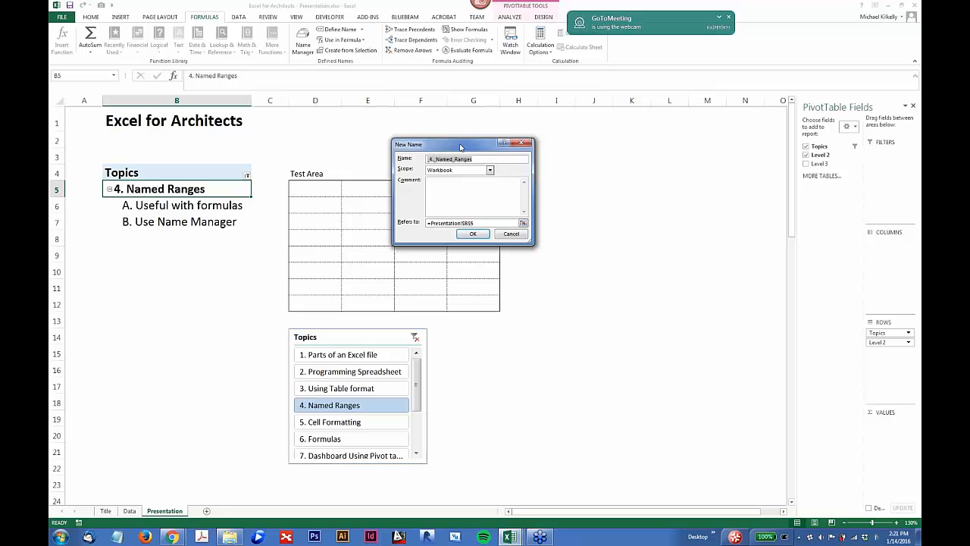
{"action": "type", "text": "in2mm"}
{"action": "key", "text": "Tab"}
{"action": "key", "text": "Tab"}
{"action": "key", "text": "Tab"}
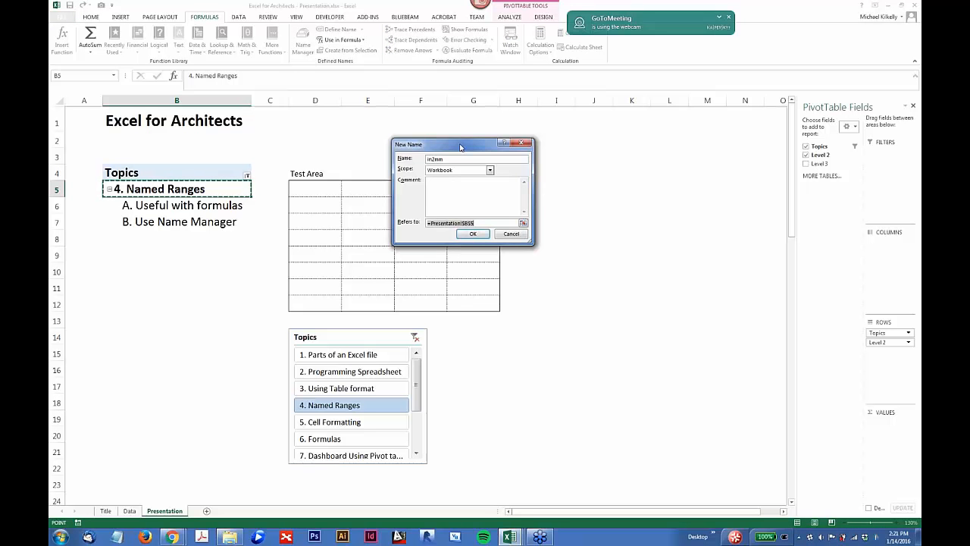
{"action": "type", "text": "=25.4"}
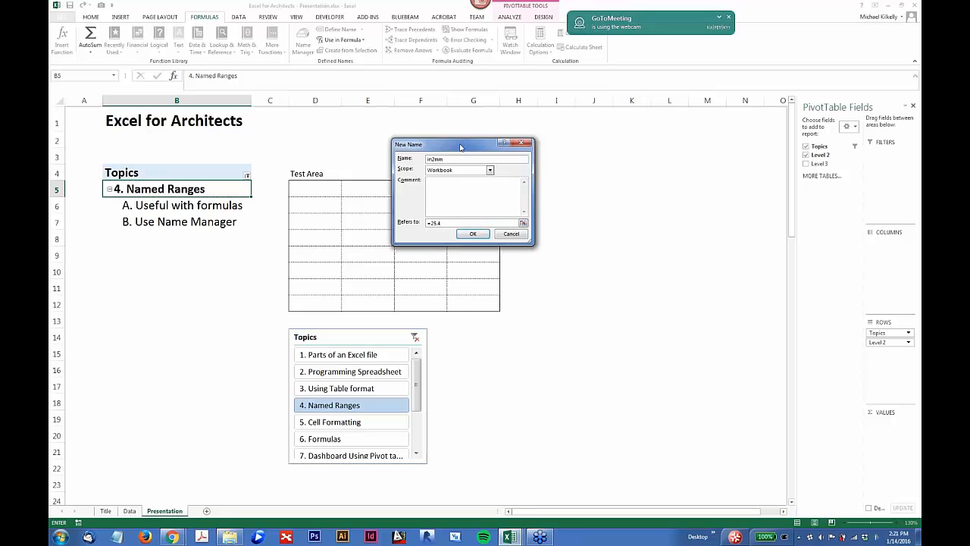
{"action": "key", "text": "Return"}
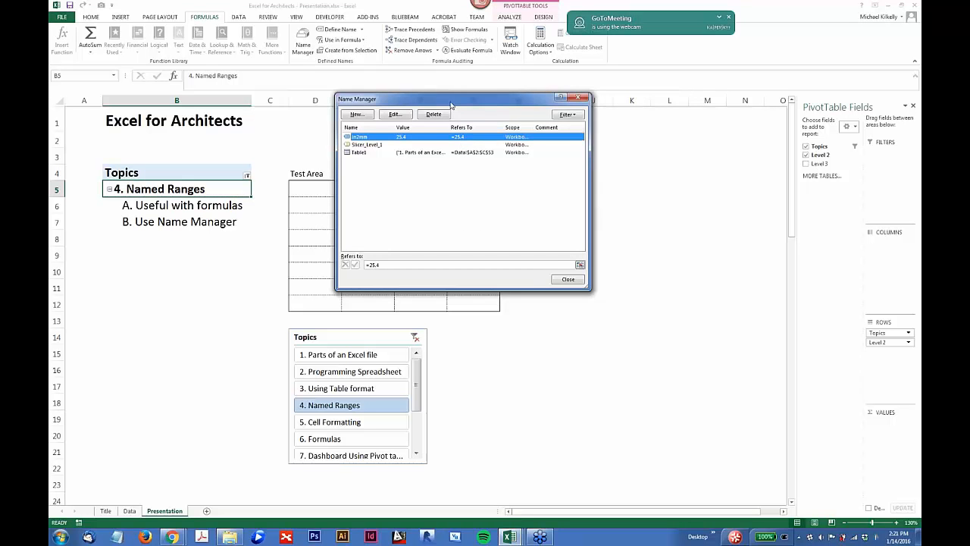
{"action": "left_click_drag", "start_coordinate": [450, 103], "coordinate": [458, 122]}
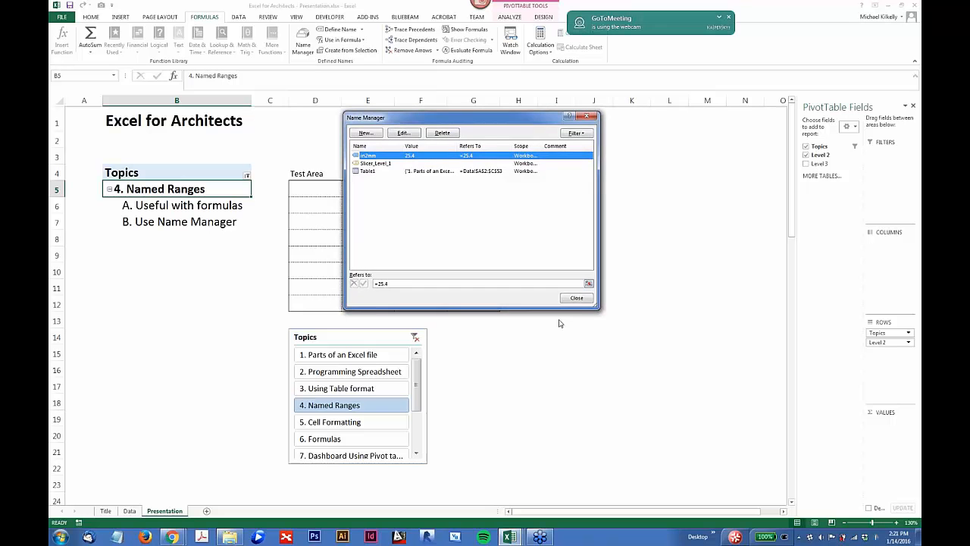
{"action": "left_click", "coordinate": [576, 298]}
{"action": "left_click", "coordinate": [317, 219]}
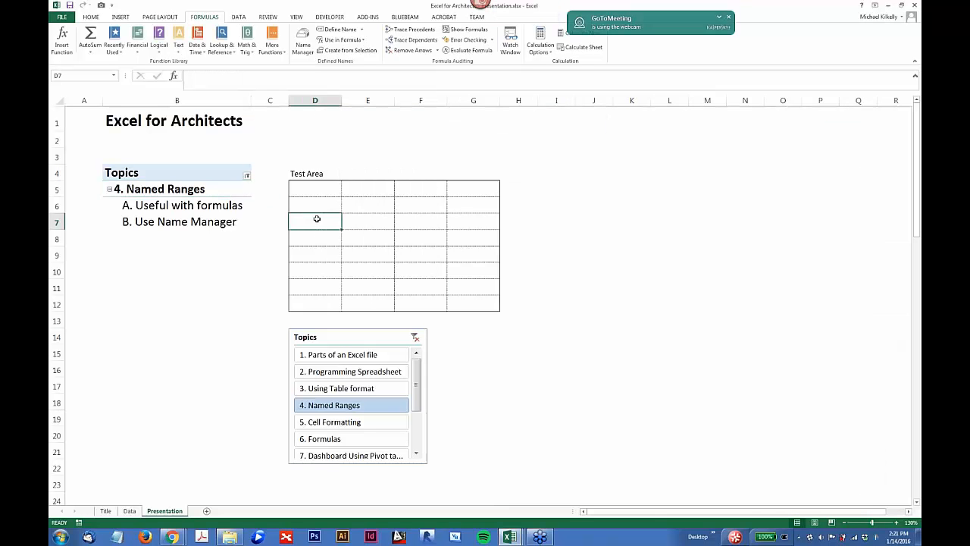
{"action": "type", "text": "10"}
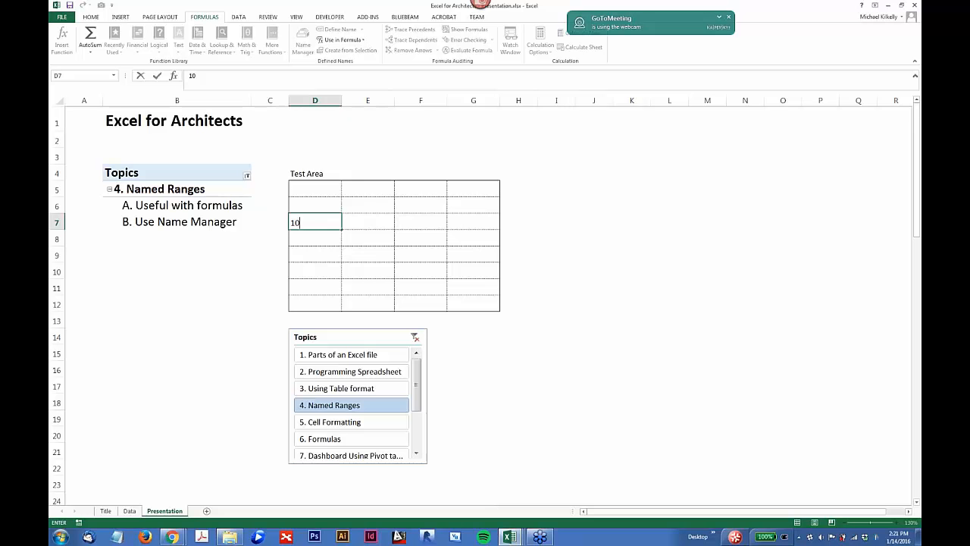
{"action": "type", "text": "*in2mm"}
{"action": "key", "text": "BackSpace"}
{"action": "key", "text": "Escape"}
Step: Enter the formula =in2mm in cell D7 and select that cell again
{"action": "type", "text": "="}
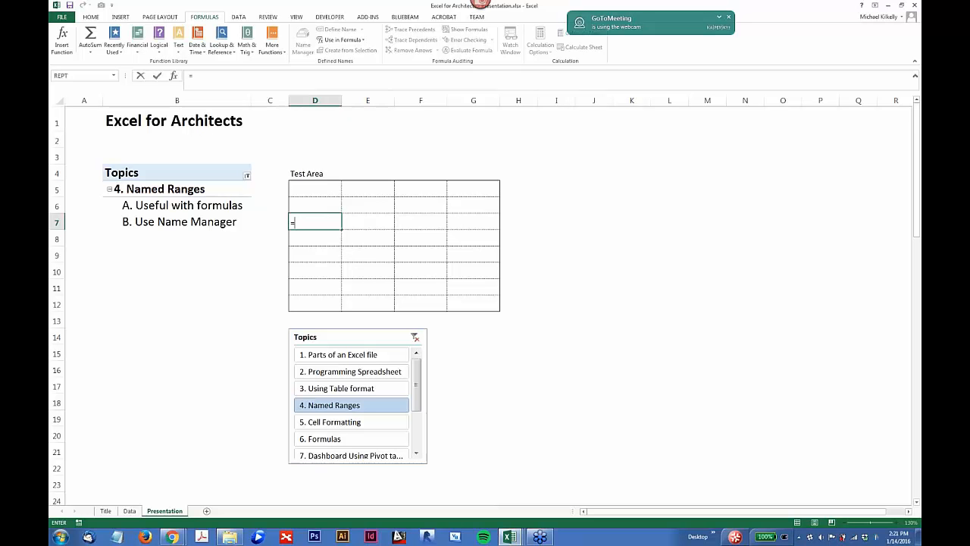
{"action": "type", "text": "in2"}
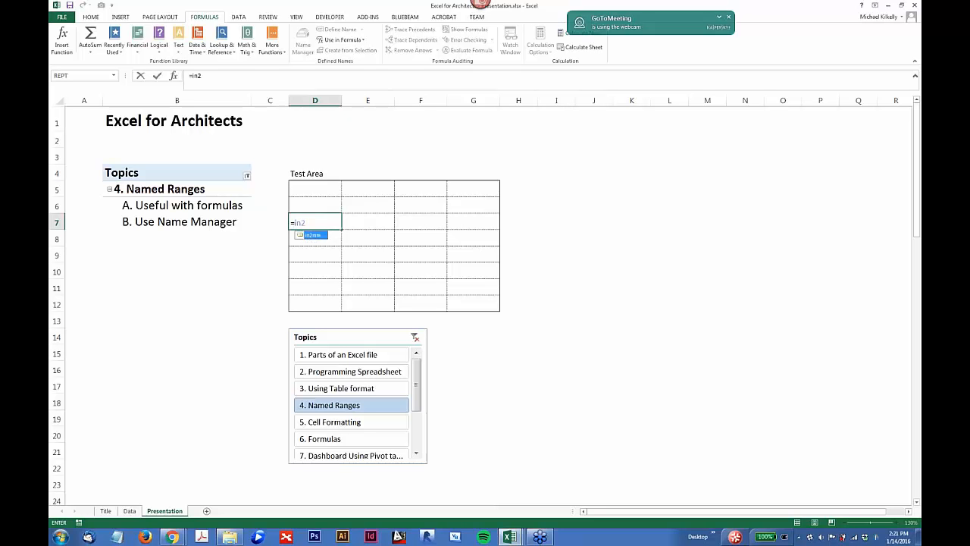
{"action": "double_click", "coordinate": [310, 236]}
{"action": "key", "text": "Return"}
{"action": "key", "text": "Up"}
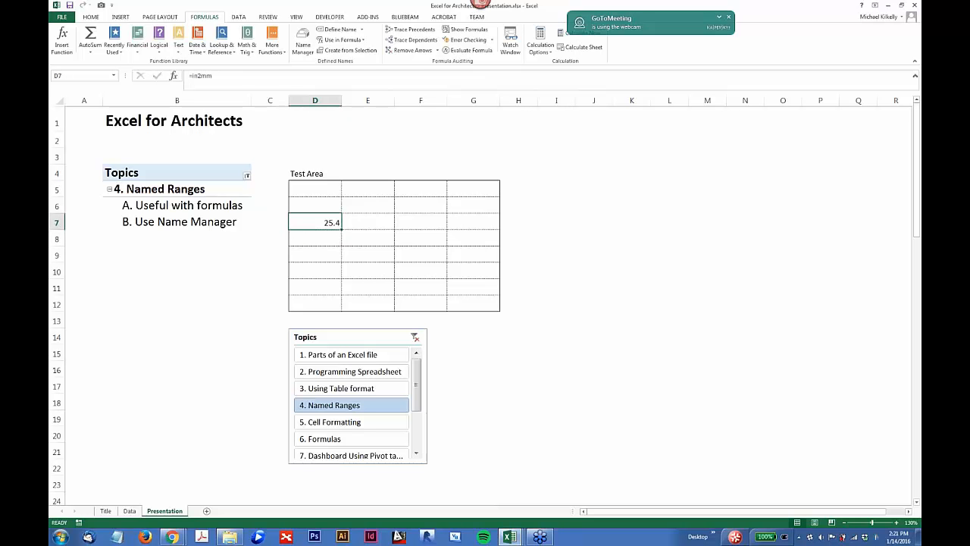
Step: Set the formula in cell D7 to =10*in2mm, using the defined name as the multiplier
{"action": "key", "text": "F2"}
{"action": "key", "text": "shift+Home"}
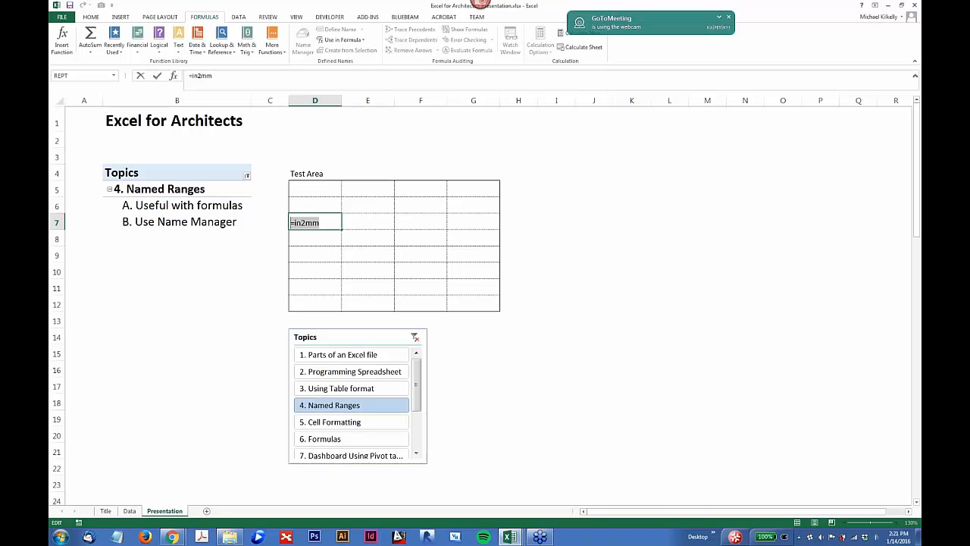
{"action": "type", "text": "=10*in2"}
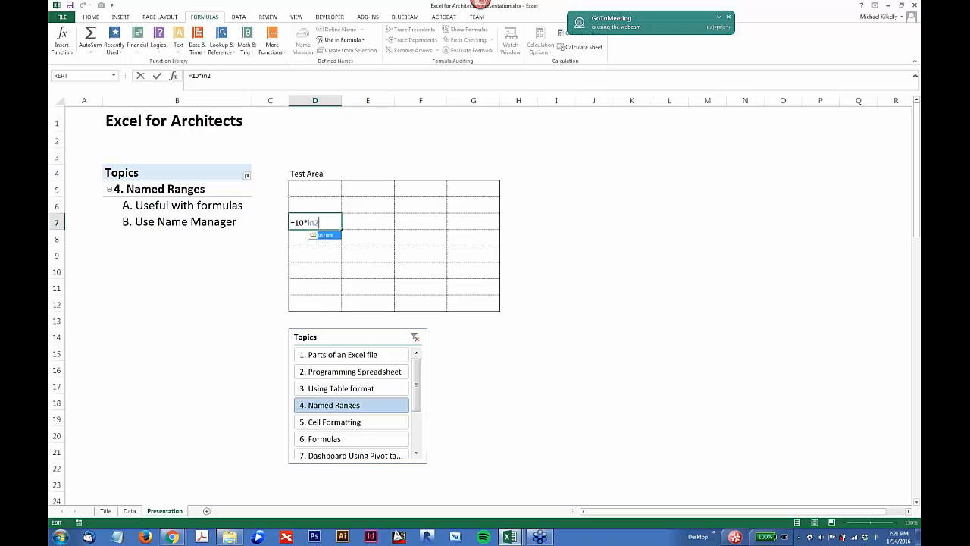
{"action": "key", "text": "Tab"}
{"action": "key", "text": "Return"}
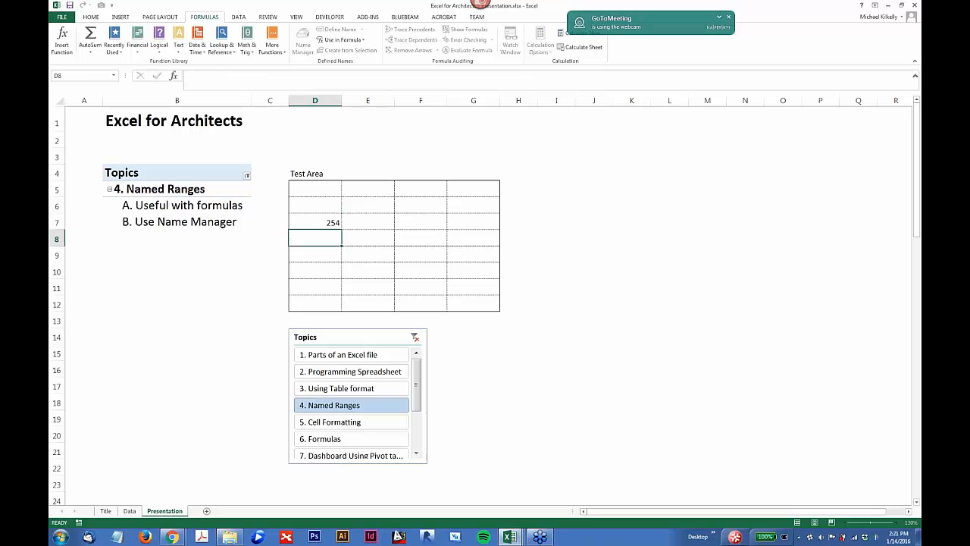
{"action": "left_click", "coordinate": [317, 228]}
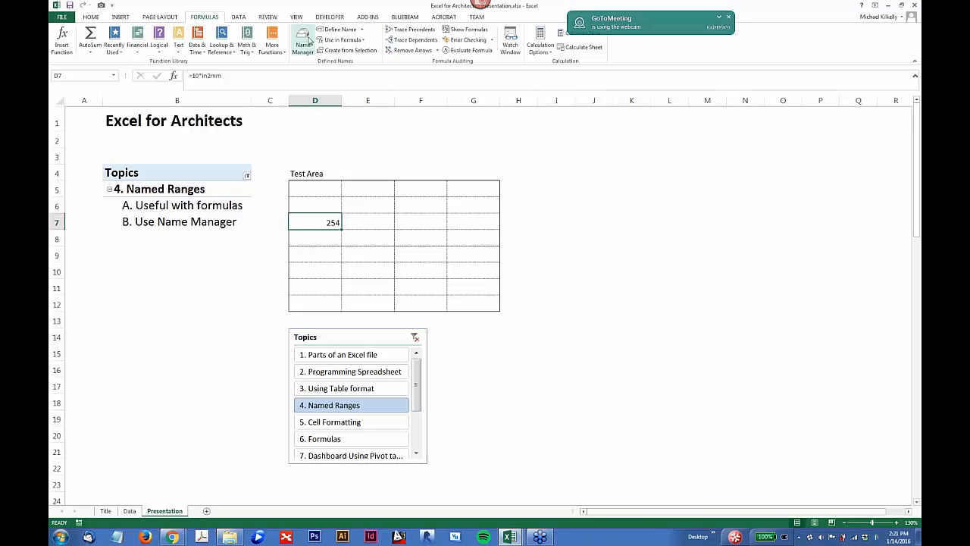
Step: Make the defined name in2mm refer to =35 in the Name Manager and close the dialog
{"action": "left_click", "coordinate": [303, 41]}
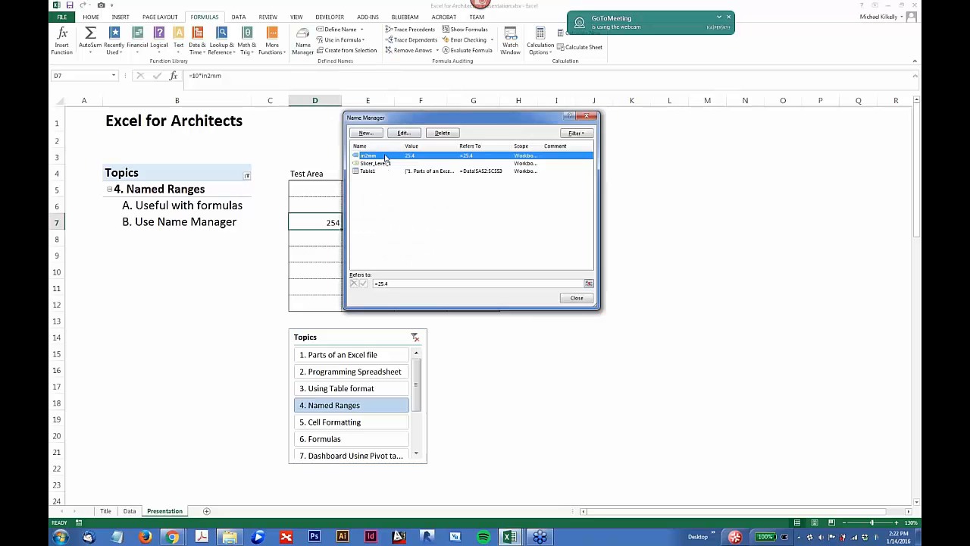
{"action": "left_click", "coordinate": [390, 283]}
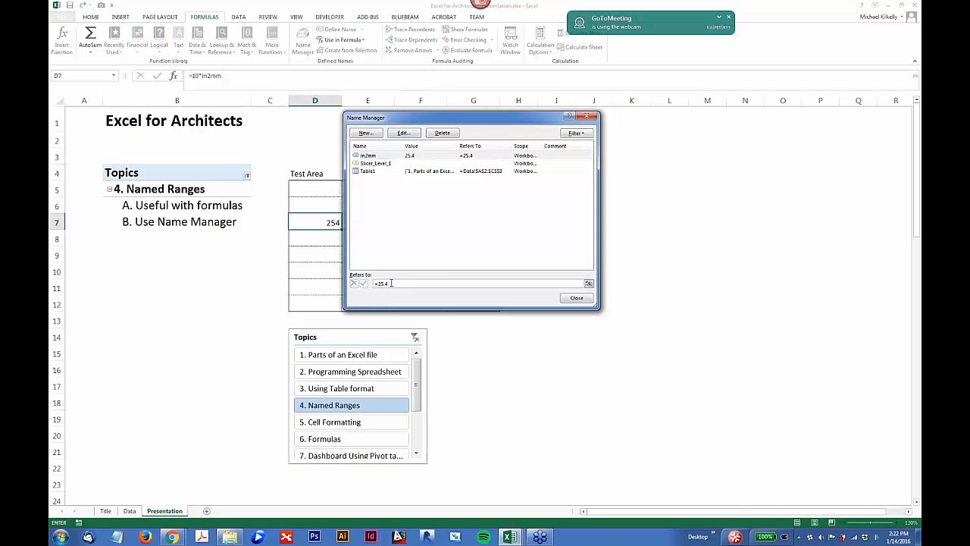
{"action": "key", "text": "BackSpace"}
{"action": "key", "text": "BackSpace"}
{"action": "type", "text": "35"}
{"action": "key", "text": "Return"}
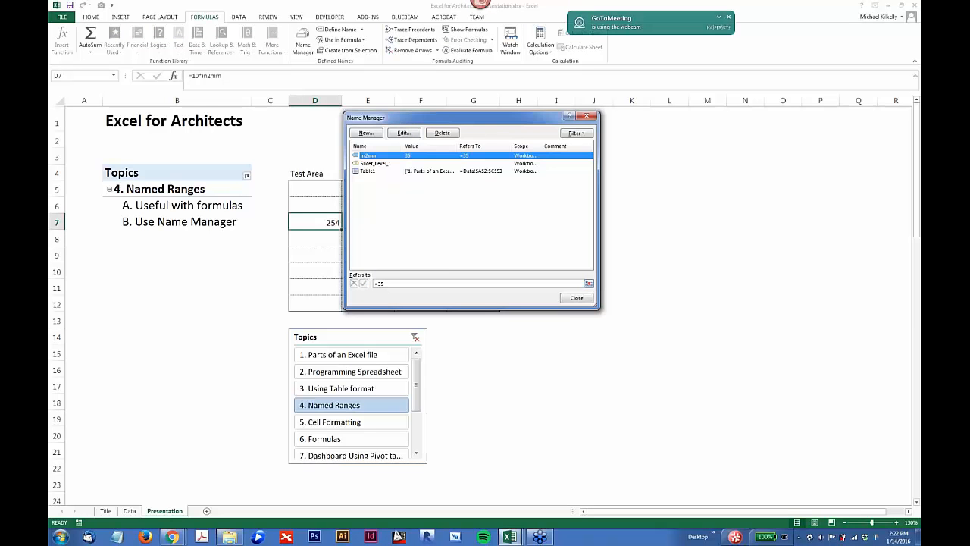
{"action": "left_click", "coordinate": [575, 298]}
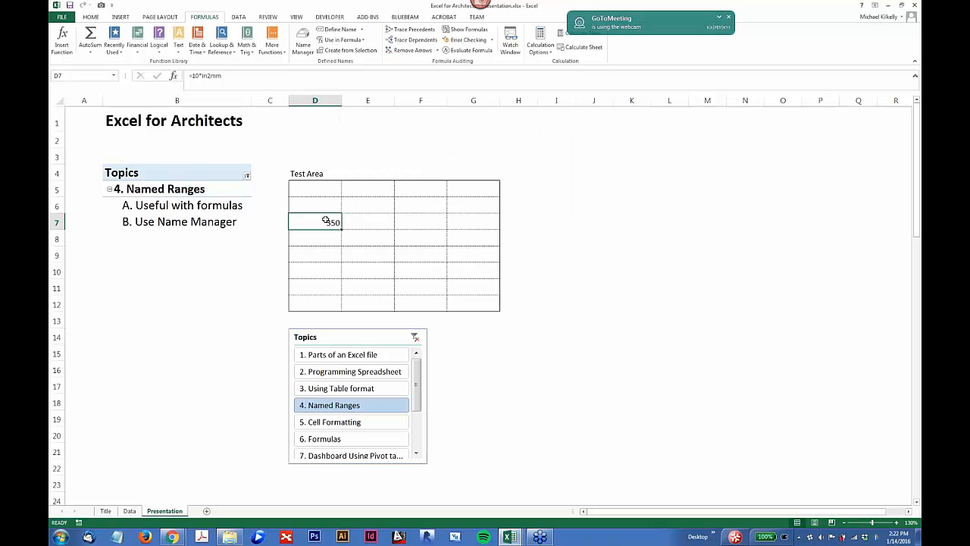
{"action": "left_click", "coordinate": [201, 76]}
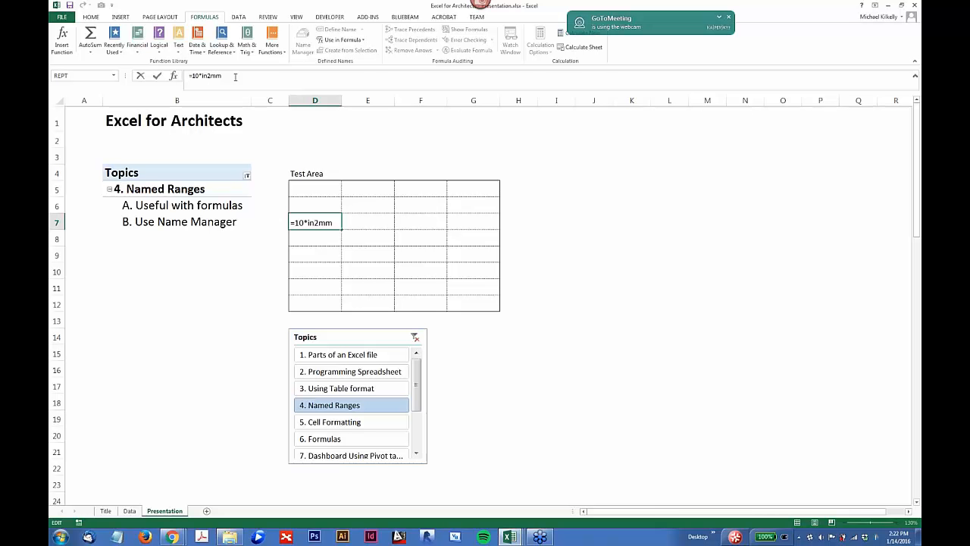
{"action": "left_click", "coordinate": [635, 218]}
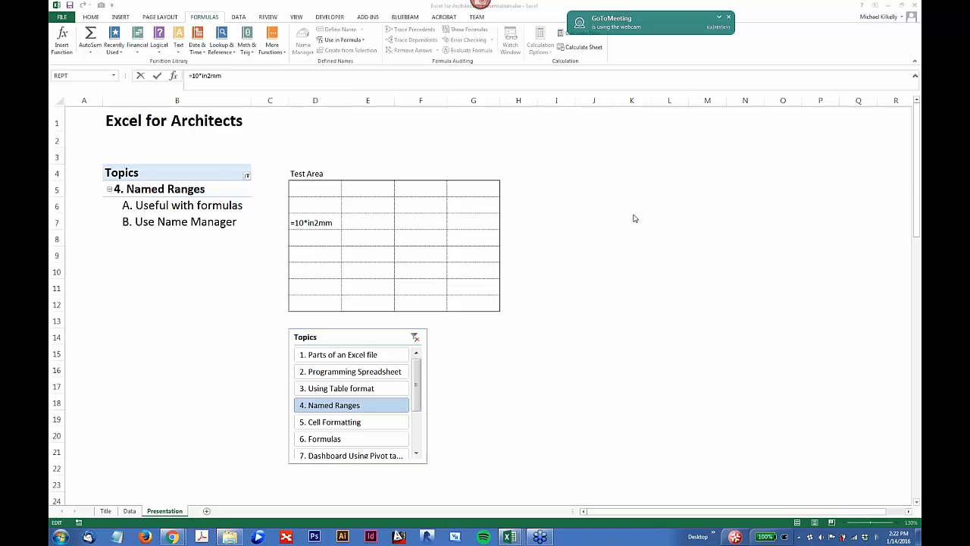
{"action": "left_click", "coordinate": [128, 510]}
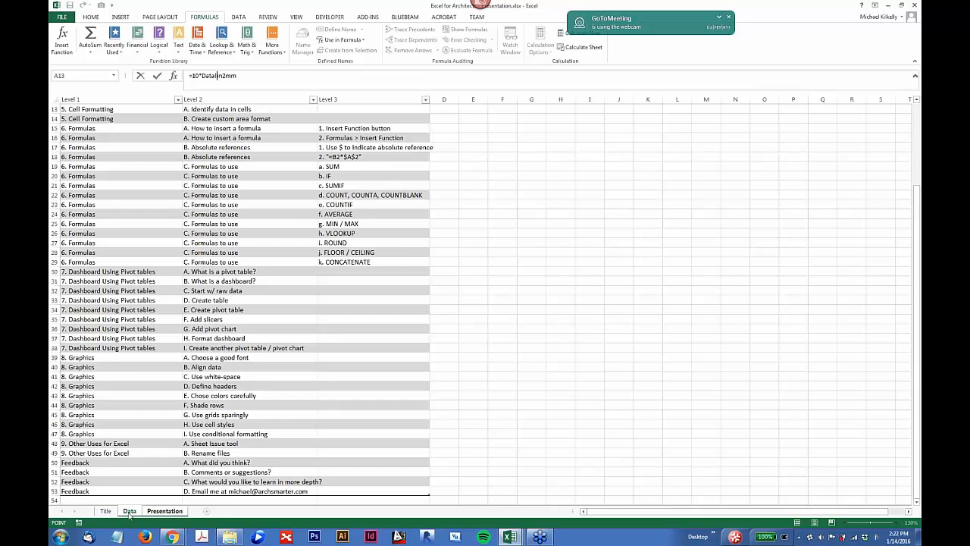
{"action": "left_click", "coordinate": [432, 346]}
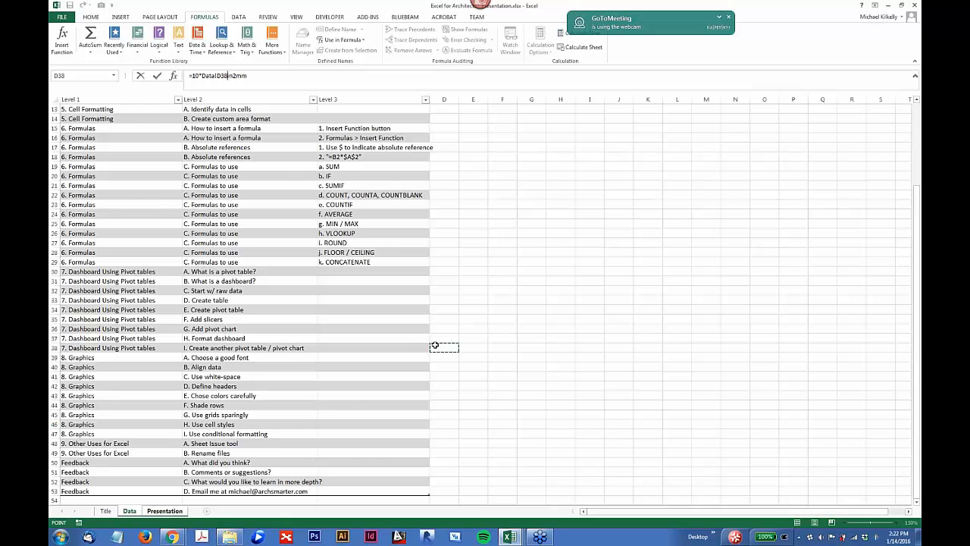
{"action": "left_click", "coordinate": [165, 510]}
{"action": "key", "text": "Return"}
{"action": "left_click", "coordinate": [307, 253]}
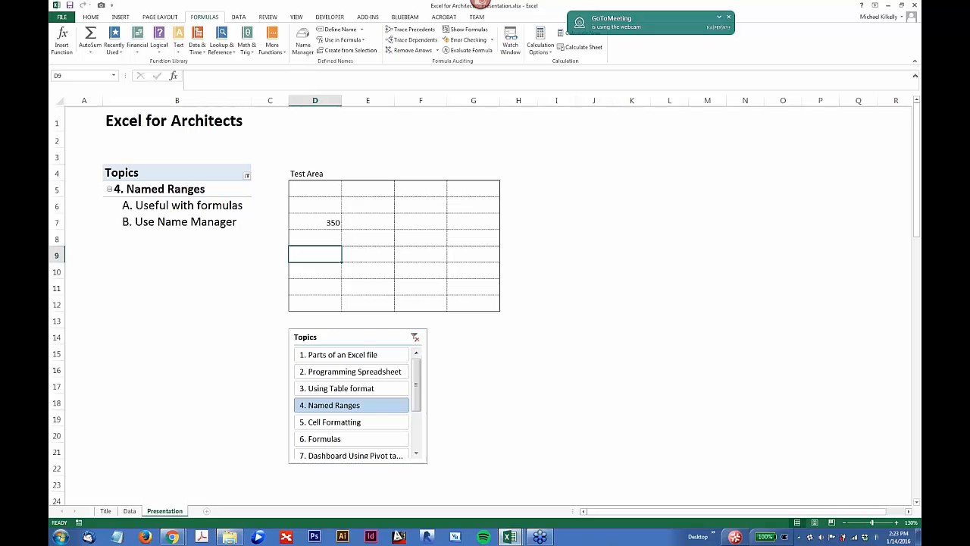
Step: Define the workbook-scope name range for cells E6:E10 of the Presentation sheet with the Name Manager
{"action": "left_click_drag", "start_coordinate": [416, 400], "coordinate": [415, 380]}
{"action": "left_click_drag", "start_coordinate": [363, 212], "coordinate": [384, 275]}
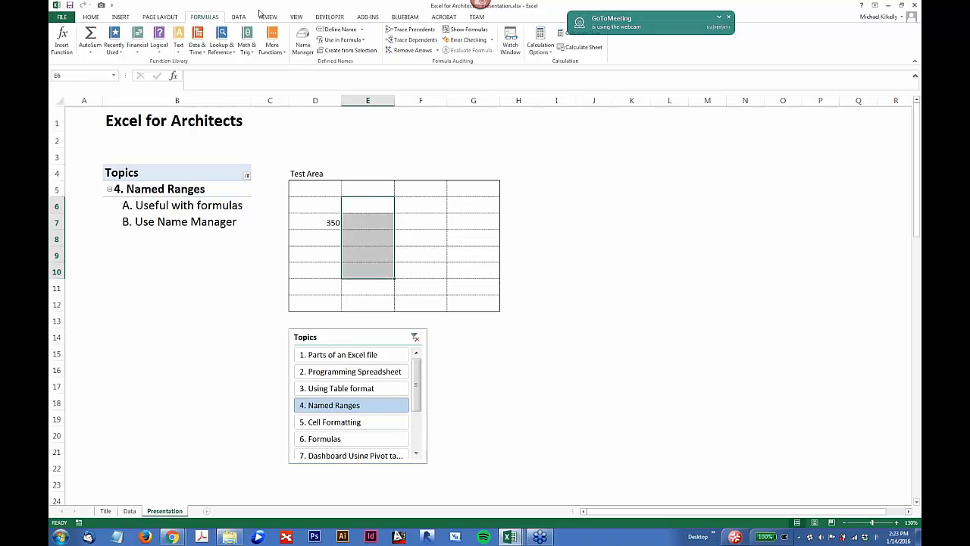
{"action": "left_click", "coordinate": [303, 42]}
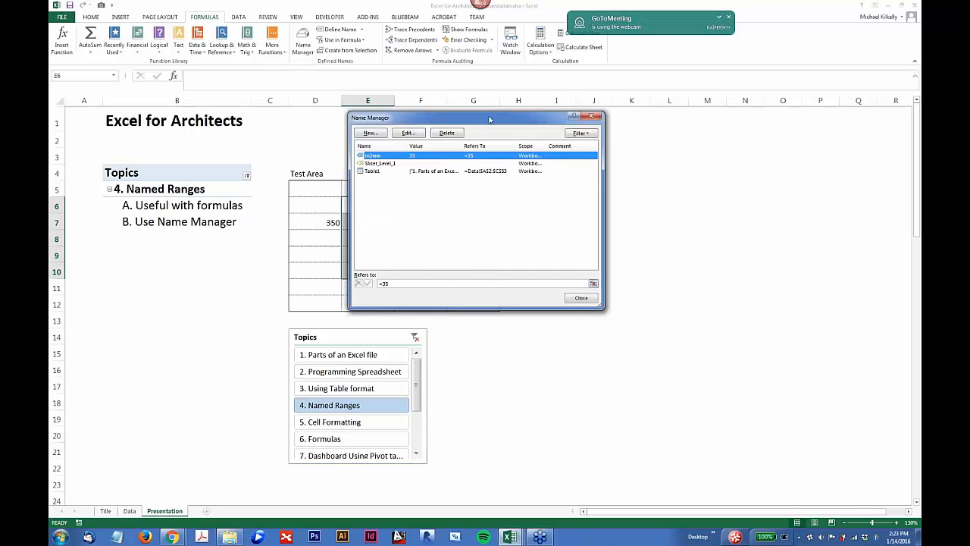
{"action": "left_click", "coordinate": [480, 133]}
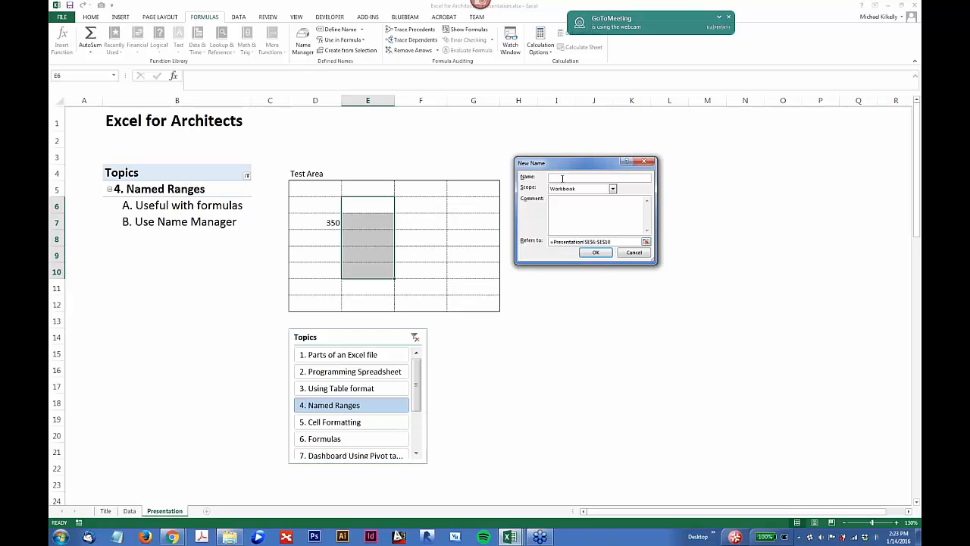
{"action": "type", "text": "range"}
{"action": "key", "text": "Return"}
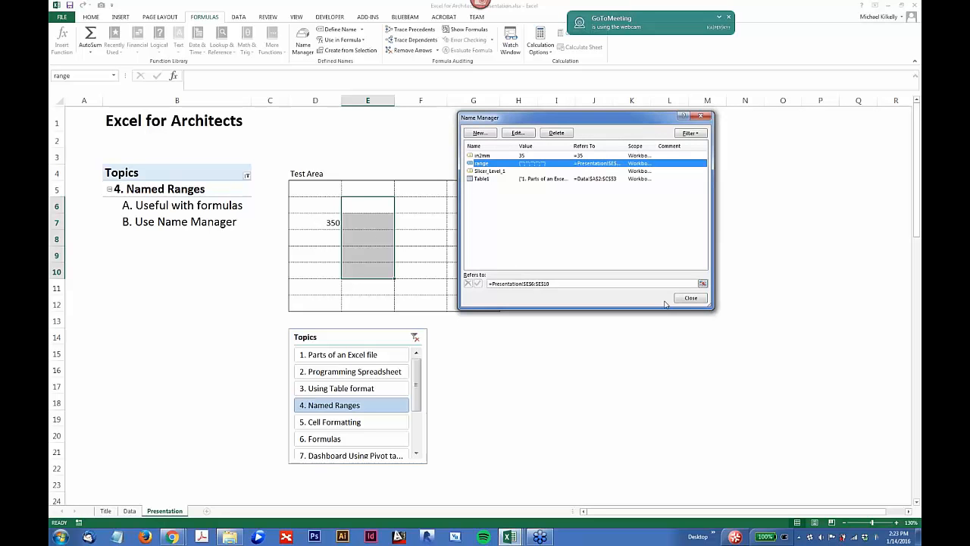
{"action": "left_click", "coordinate": [689, 297]}
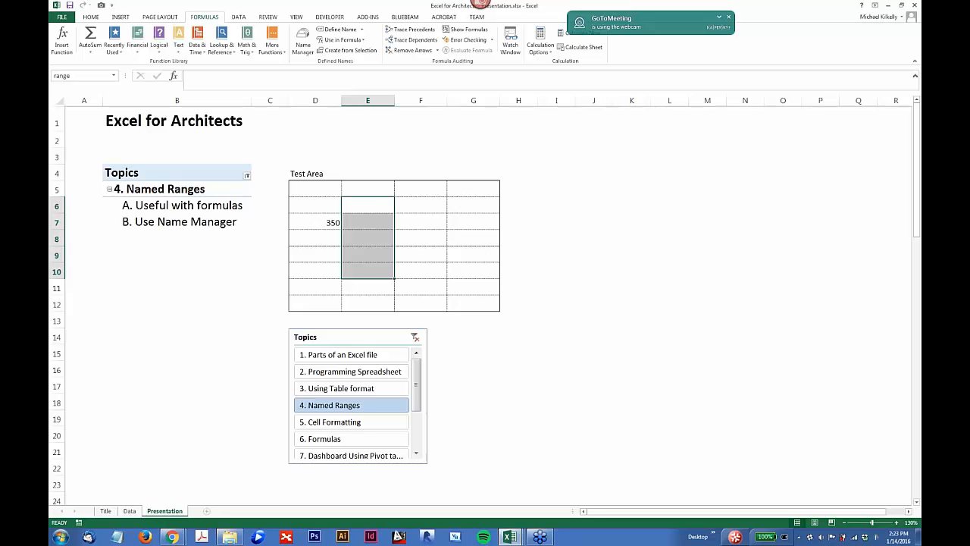
Step: Enter the heading First floor area in cell E5, above the named range
{"action": "left_click", "coordinate": [356, 188]}
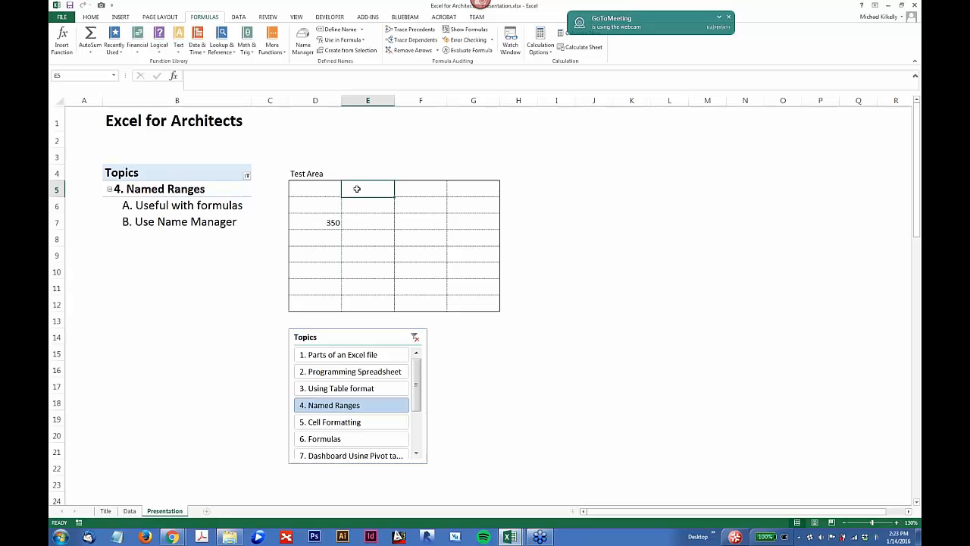
{"action": "type", "text": "First "}
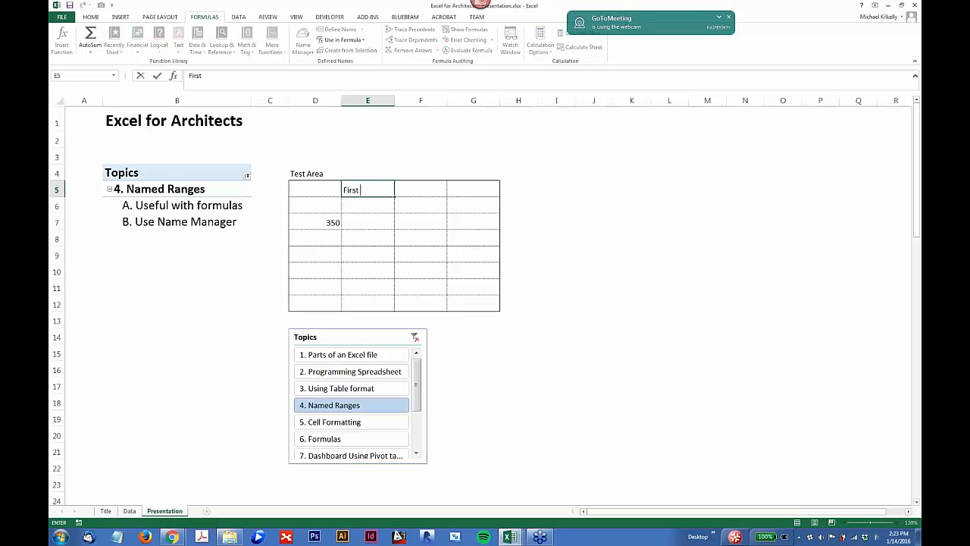
{"action": "type", "text": "floor area"}
{"action": "key", "text": "Return"}
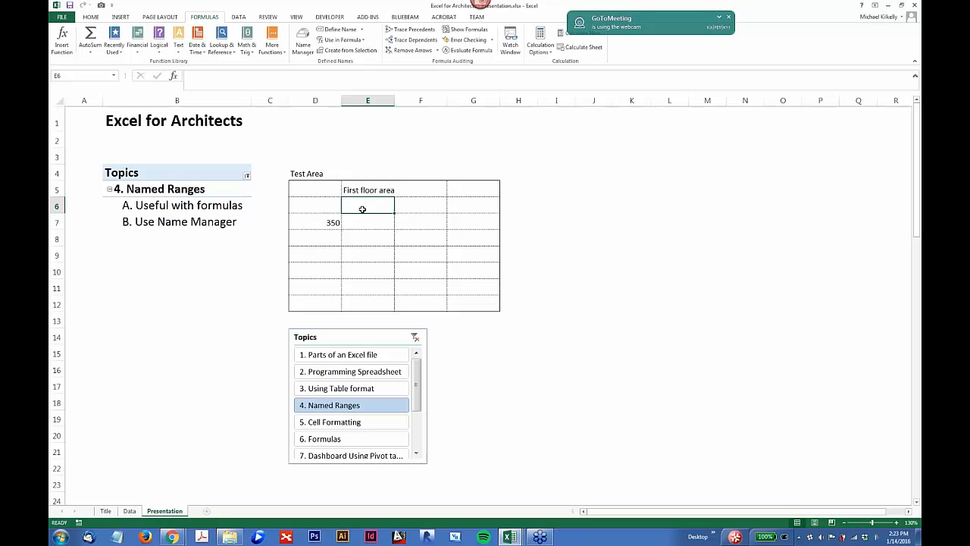
Step: Fill cells E6 to E10 with the areas 100, 110, 120, 123 and 125
{"action": "type", "text": "100"}
{"action": "key", "text": "Return"}
{"action": "type", "text": "110"}
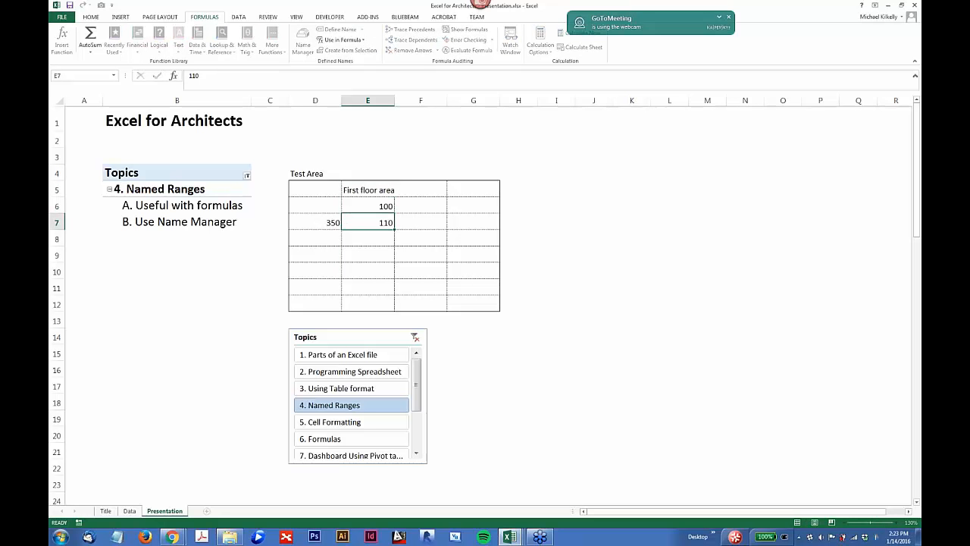
{"action": "key", "text": "Return"}
{"action": "type", "text": "120"}
{"action": "key", "text": "Return"}
{"action": "type", "text": "123"}
{"action": "key", "text": "Return"}
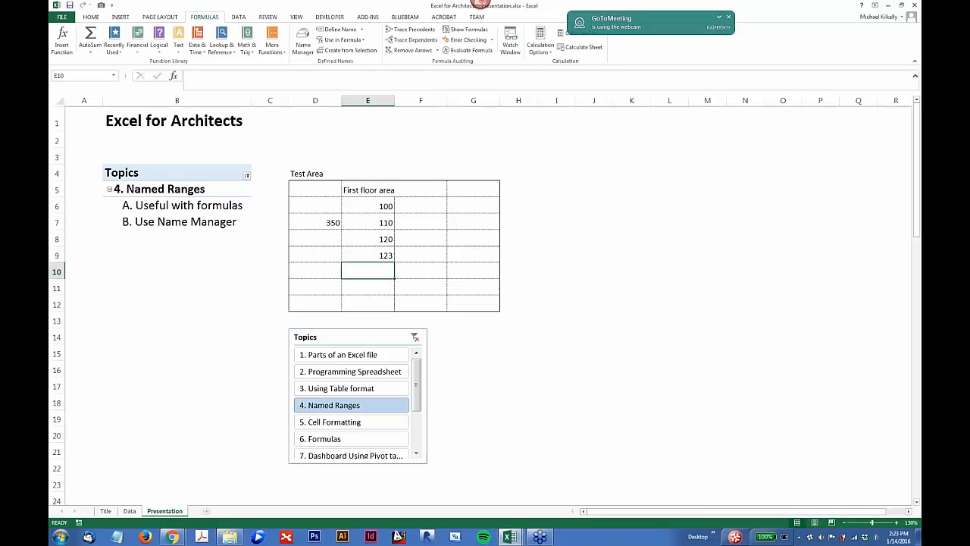
{"action": "type", "text": "125"}
{"action": "key", "text": "Return"}
Step: Define the workbook-scope name First_floor_area for cells E6:E10 of the Presentation sheet
{"action": "left_click_drag", "start_coordinate": [367, 205], "coordinate": [364, 268]}
{"action": "right_click", "coordinate": [364, 269]}
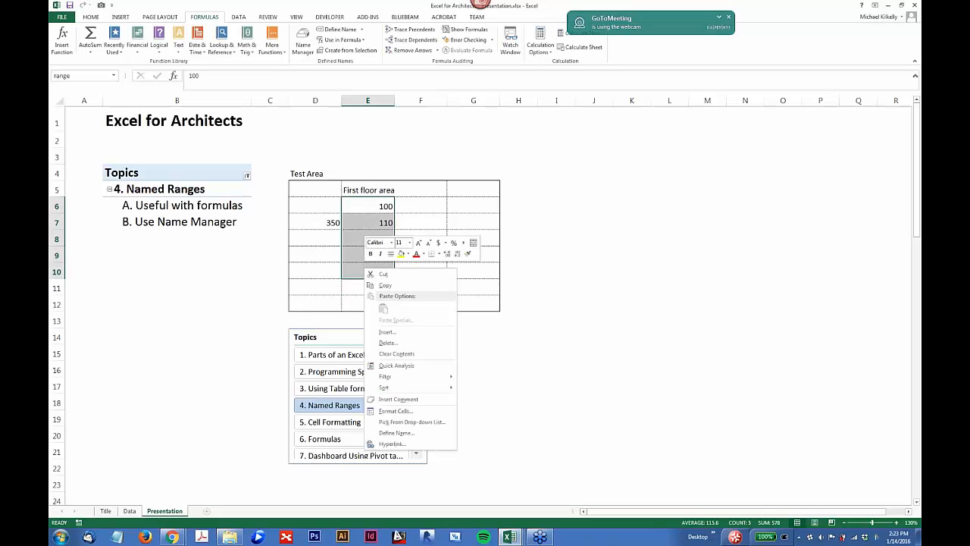
{"action": "left_click", "coordinate": [389, 432]}
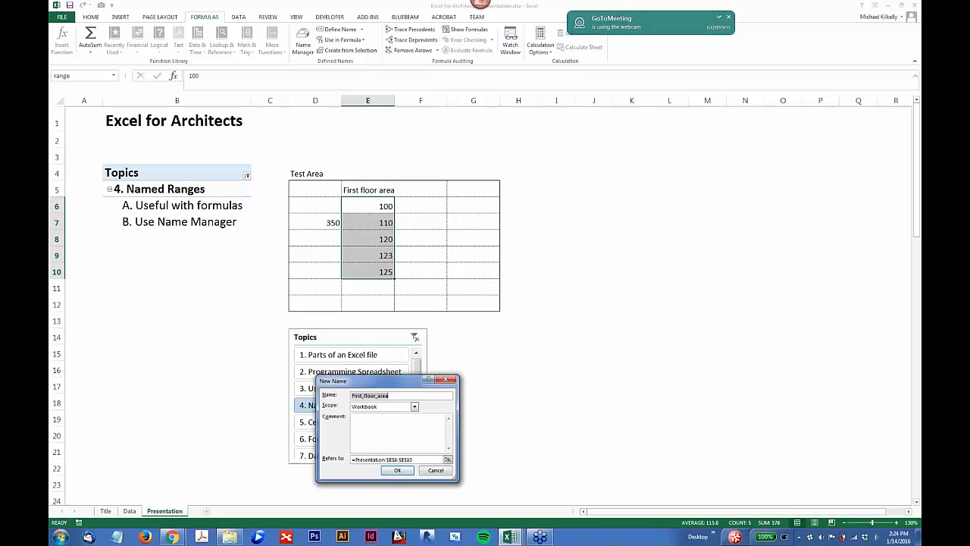
{"action": "left_click", "coordinate": [390, 473]}
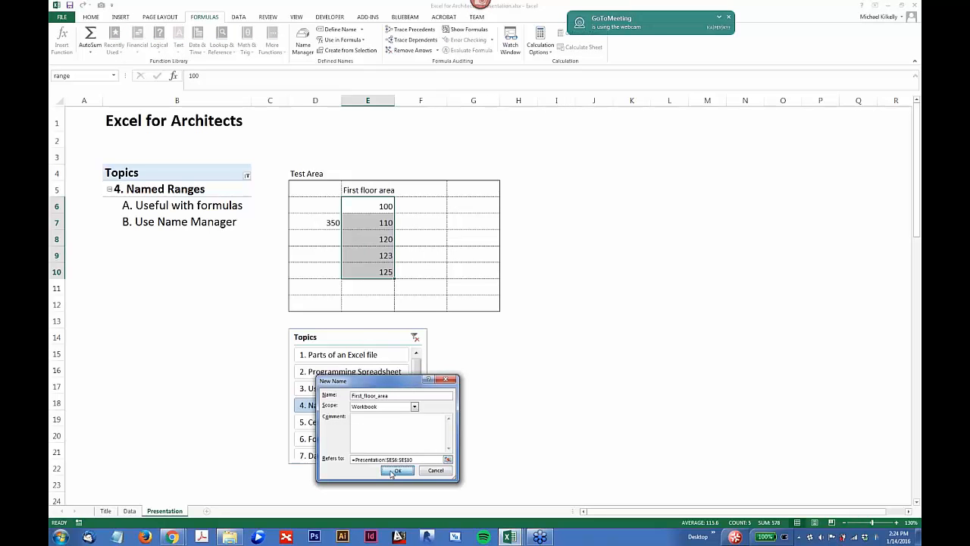
Step: Try to total the first floor areas in cell F7 with a SUM formula using the partial name fir
{"action": "left_click", "coordinate": [435, 222]}
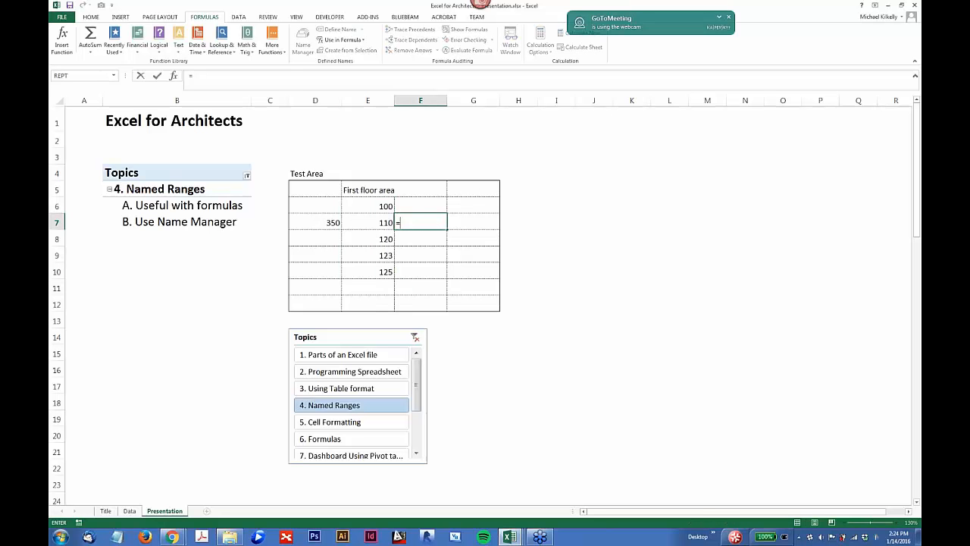
{"action": "type", "text": "=sum("}
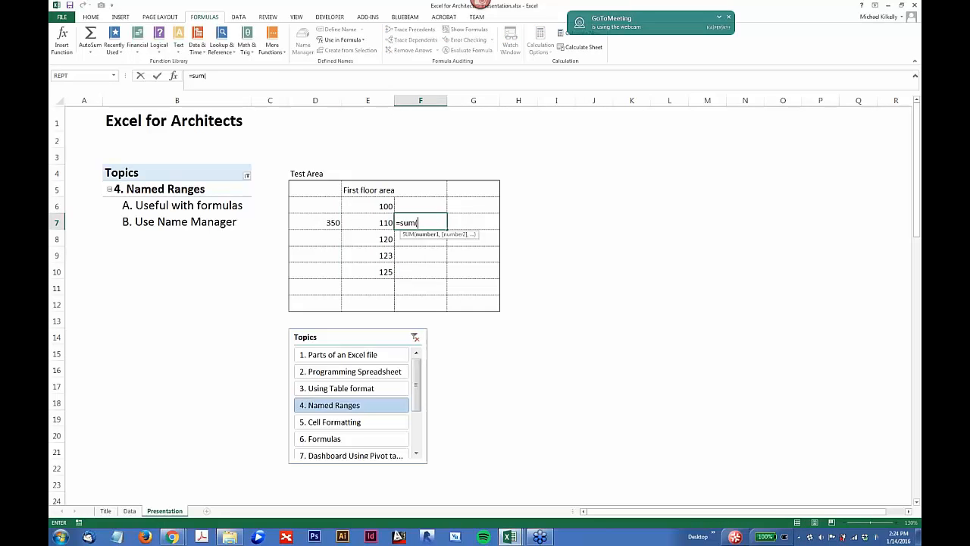
{"action": "type", "text": "fir"}
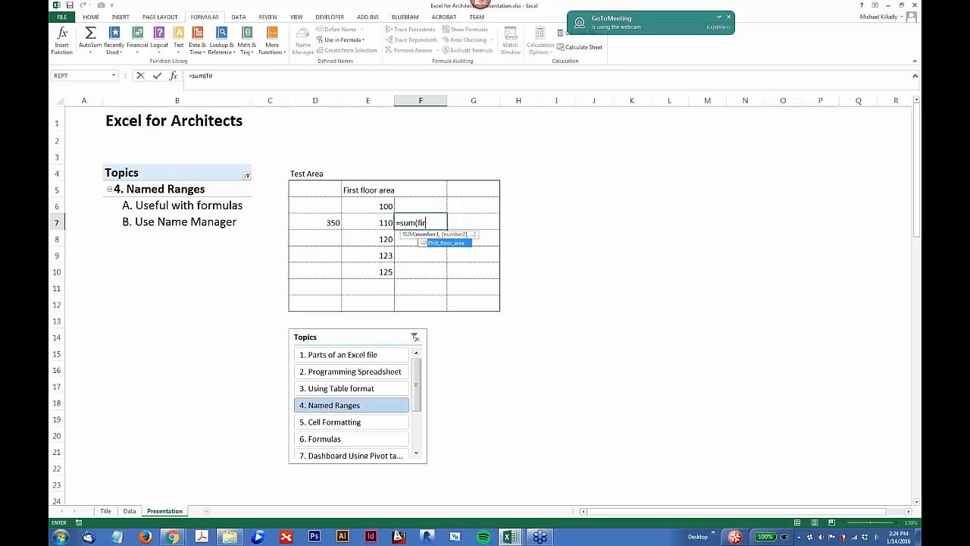
{"action": "key", "text": "Return"}
{"action": "key", "text": "Up"}
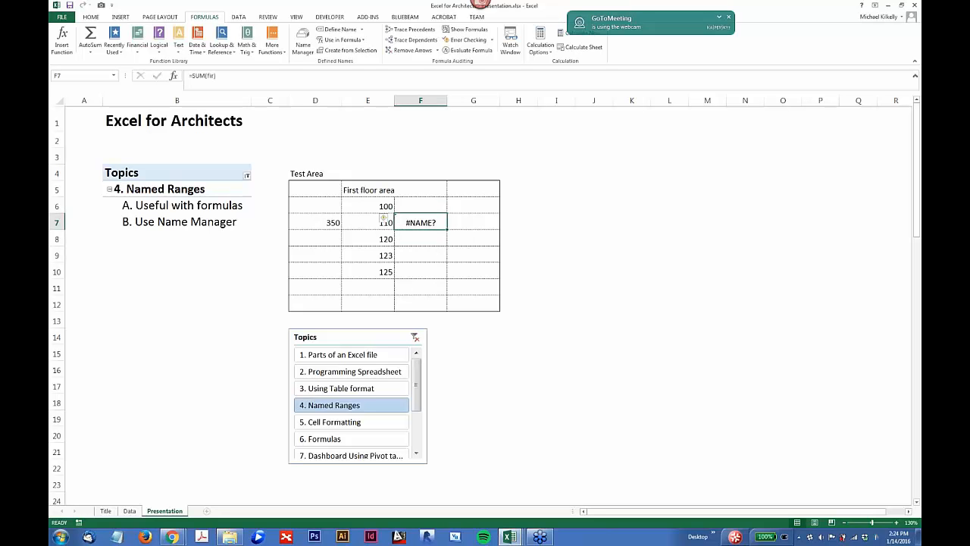
Step: Correct the formula in cell F7 to =SUM(First_floor_area)
{"action": "left_click", "coordinate": [237, 76]}
{"action": "key", "text": "BackSpace"}
{"action": "key", "text": "BackSpace"}
{"action": "key", "text": "BackSpace"}
{"action": "key", "text": "BackSpace"}
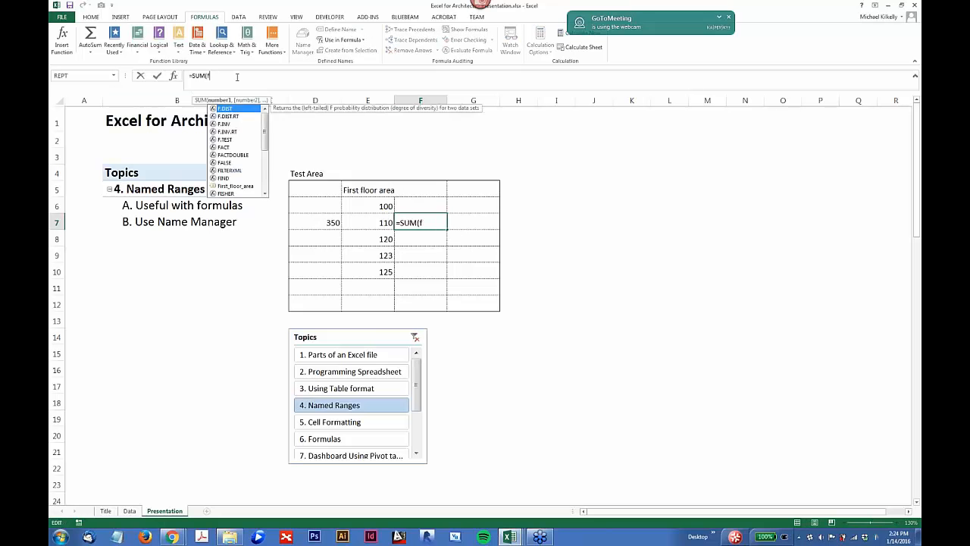
{"action": "type", "text": "first"}
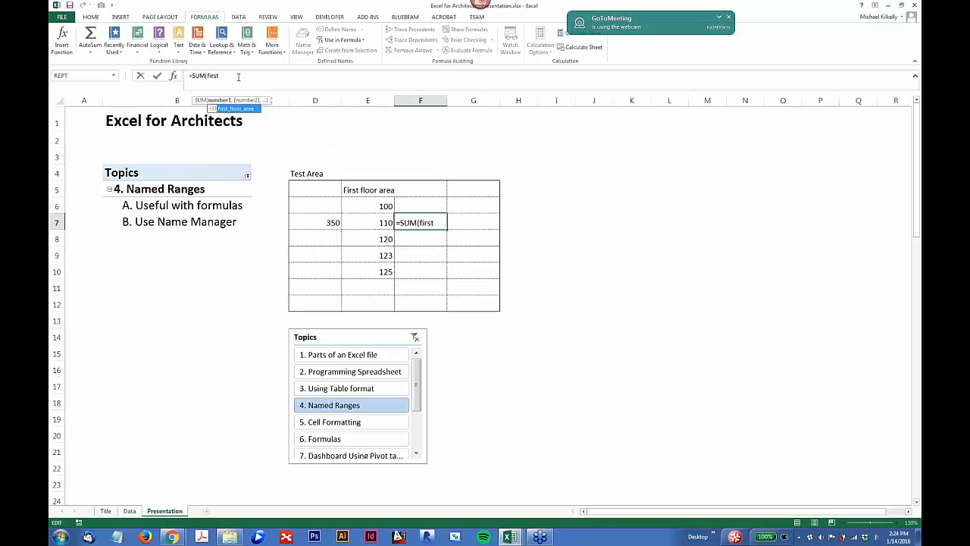
{"action": "double_click", "coordinate": [238, 111]}
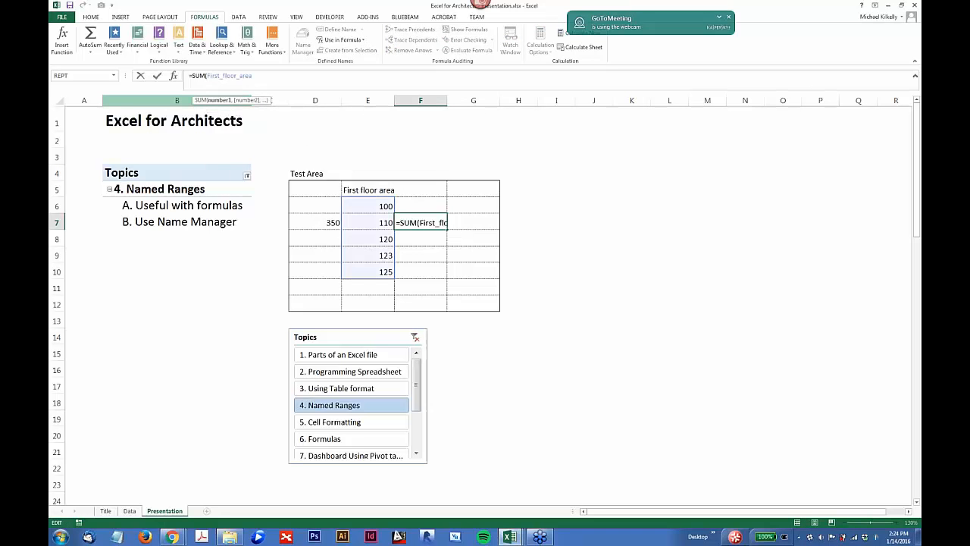
{"action": "type", "text": ")"}
{"action": "key", "text": "Return"}
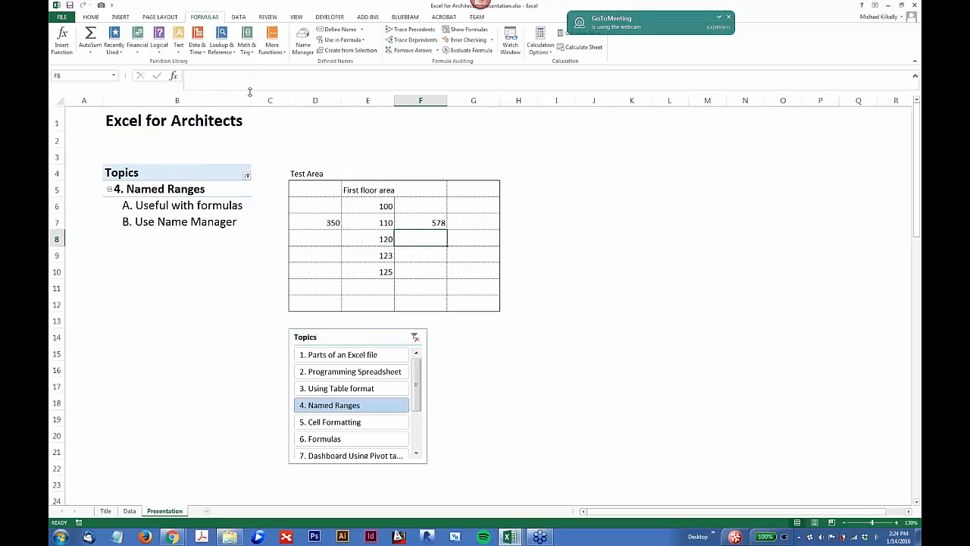
Step: Compare the named cells with the total in F7 and add the areas 150 and 200 in cells E11 and E12
{"action": "left_click_drag", "start_coordinate": [381, 204], "coordinate": [380, 273]}
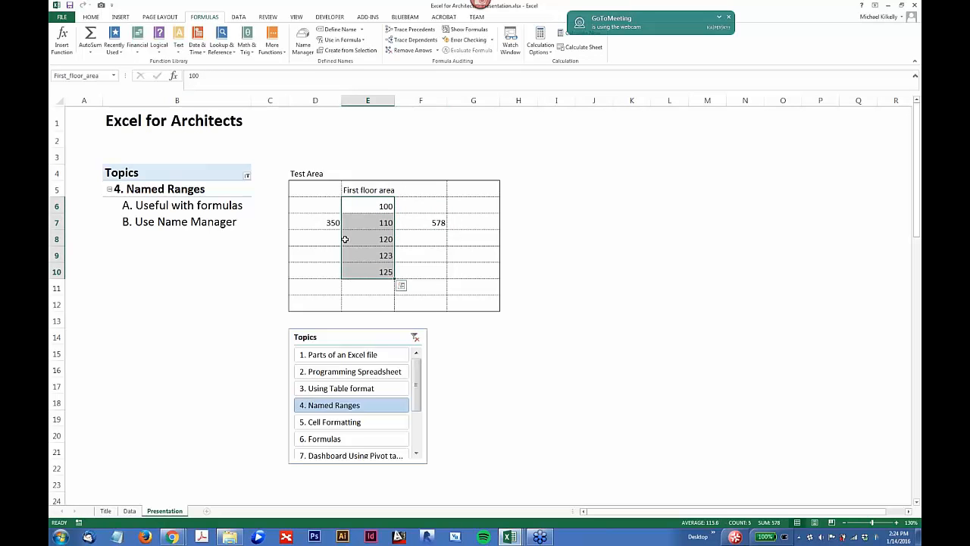
{"action": "left_click", "coordinate": [438, 222]}
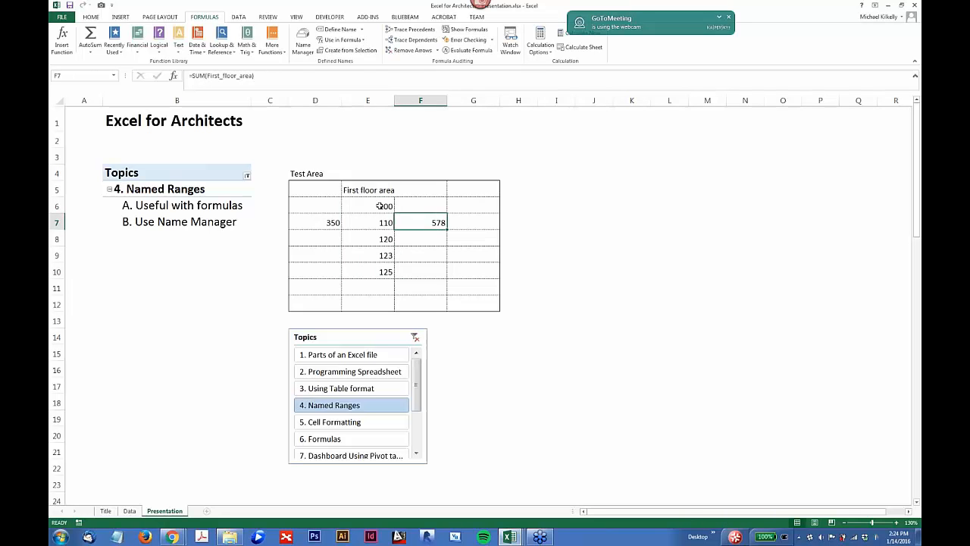
{"action": "left_click_drag", "start_coordinate": [385, 205], "coordinate": [386, 271]}
{"action": "left_click", "coordinate": [435, 220]}
{"action": "left_click", "coordinate": [376, 282]}
{"action": "type", "text": "150"}
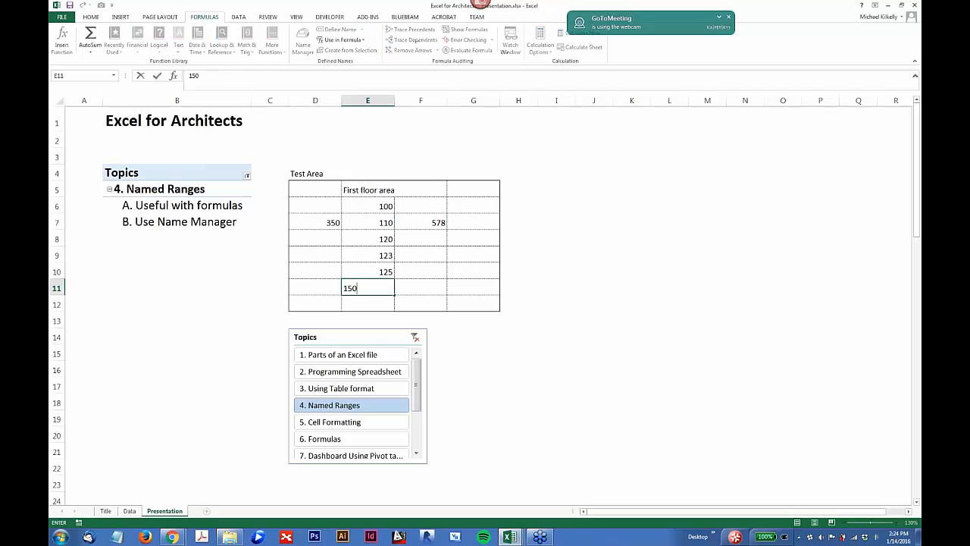
{"action": "key", "text": "Return"}
{"action": "type", "text": "200"}
{"action": "key", "text": "Return"}
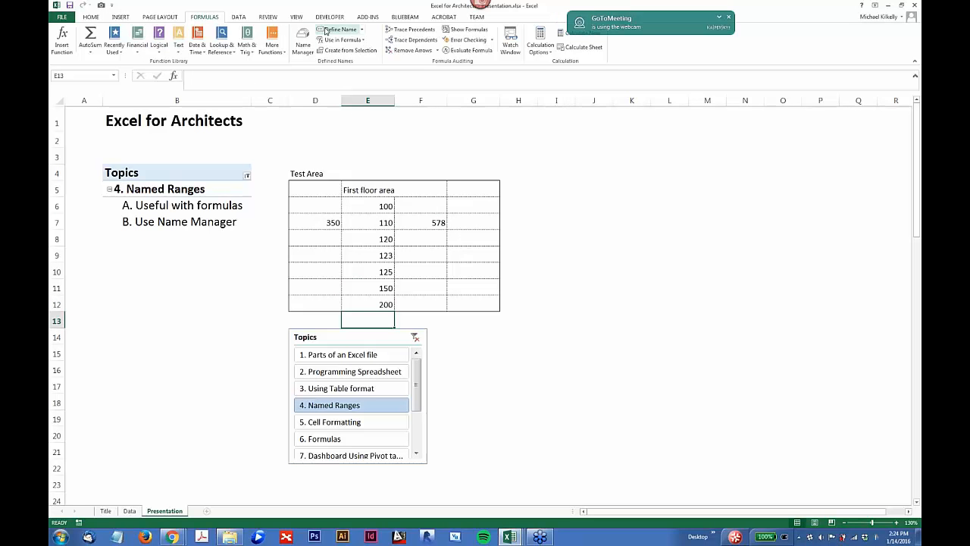
Step: Extend the defined name range to =Presentation!$E$6:$E$12 in the Name Manager and close the dialog
{"action": "left_click", "coordinate": [303, 40]}
{"action": "left_click", "coordinate": [542, 171]}
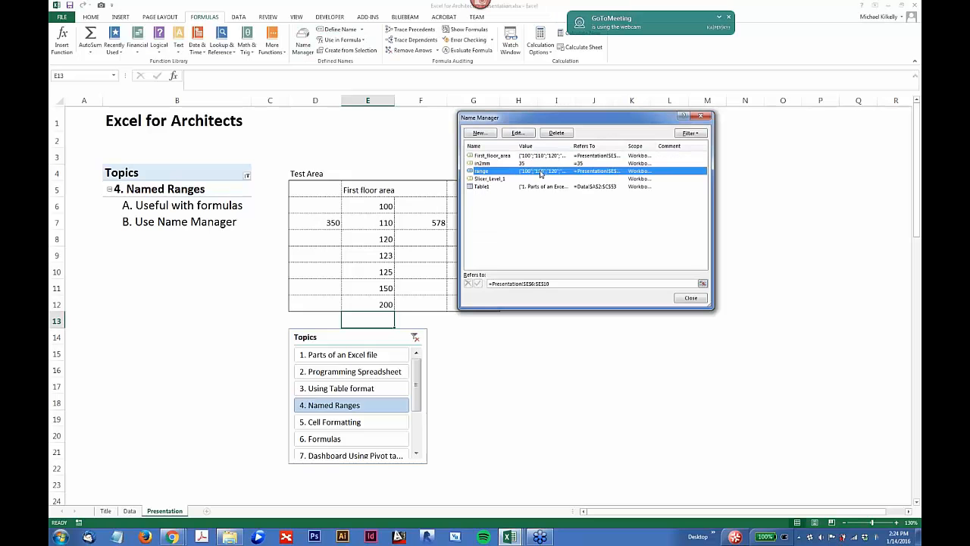
{"action": "left_click", "coordinate": [543, 283]}
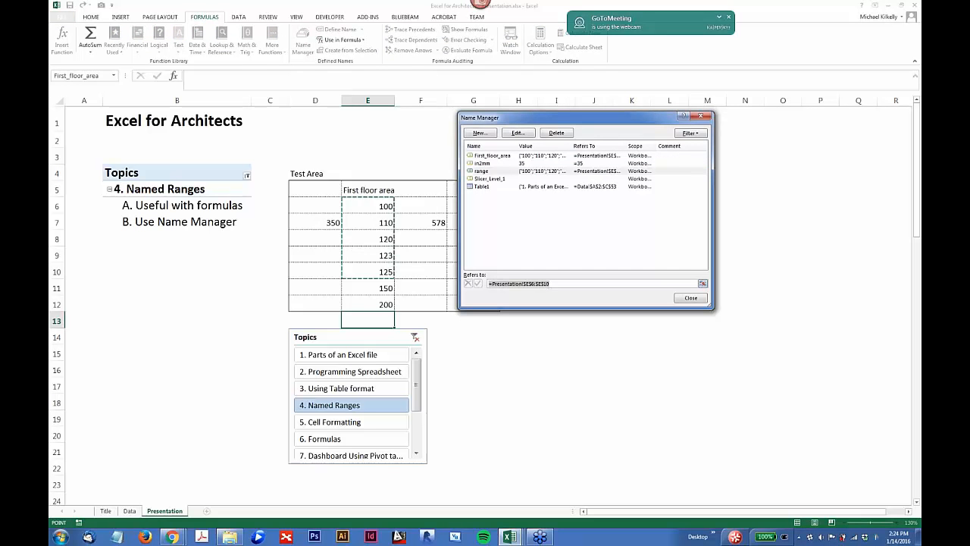
{"action": "key", "text": "Right"}
{"action": "key", "text": "Left"}
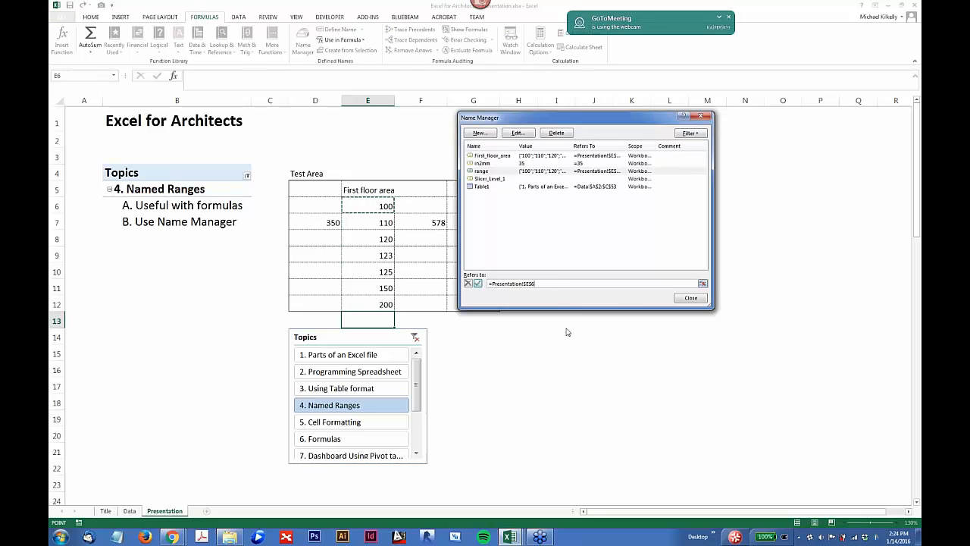
{"action": "key", "text": "shift+Down"}
{"action": "key", "text": "shift+Down"}
{"action": "key", "text": "shift+Down"}
{"action": "key", "text": "shift+Down"}
{"action": "key", "text": "shift+Down"}
{"action": "left_click", "coordinate": [691, 297]}
{"action": "left_click", "coordinate": [467, 292]}
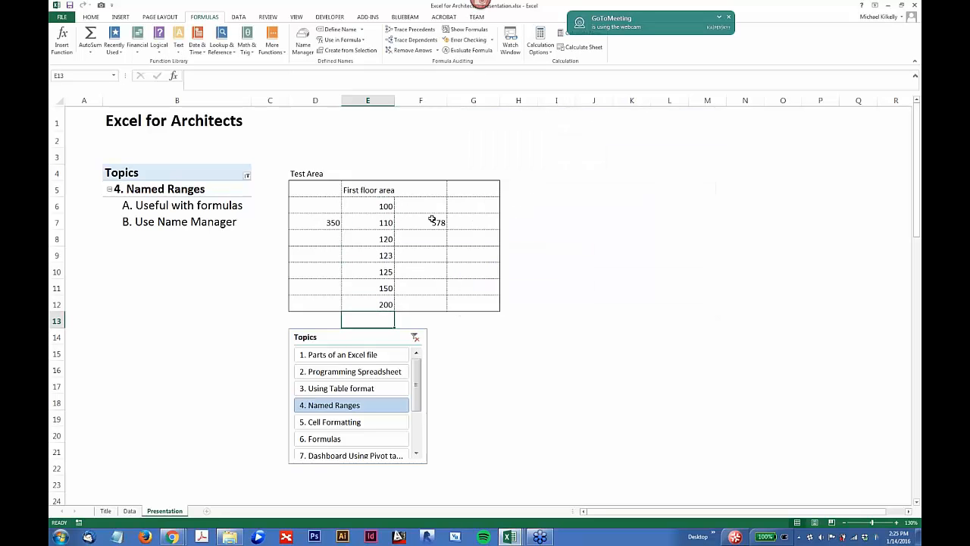
Step: Check the name used by the formula in F7 and make First_floor_area refer to =Presentation!$E$6:$E$12
{"action": "left_click", "coordinate": [424, 221]}
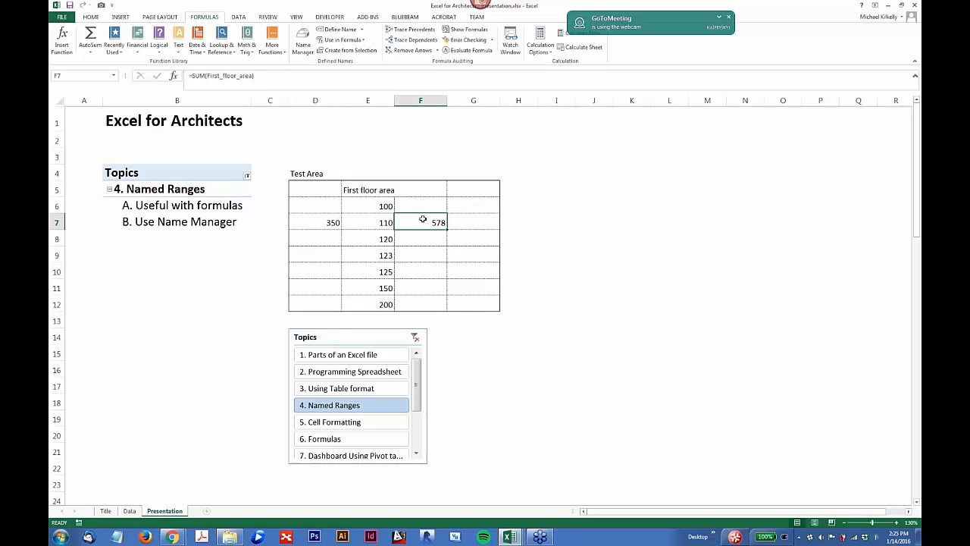
{"action": "double_click", "coordinate": [424, 220]}
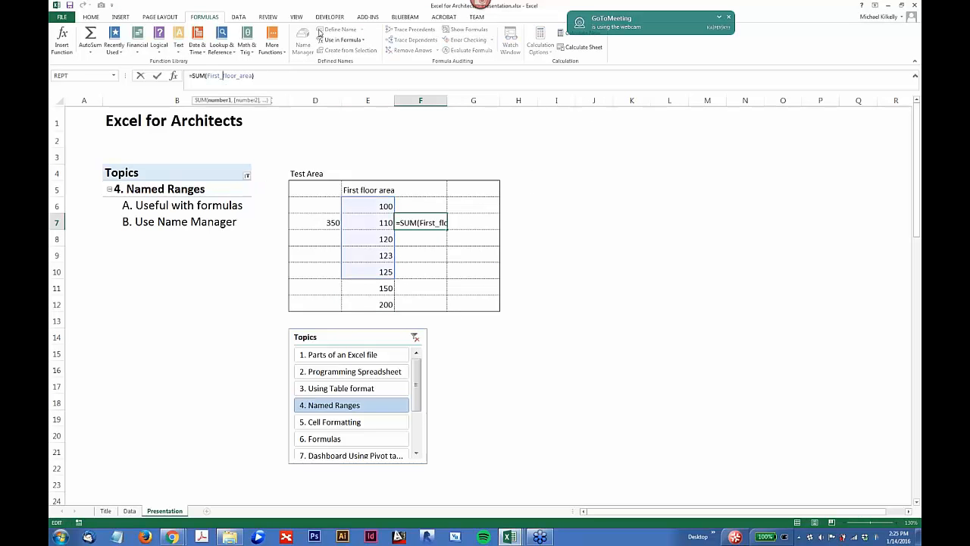
{"action": "left_click", "coordinate": [367, 304]}
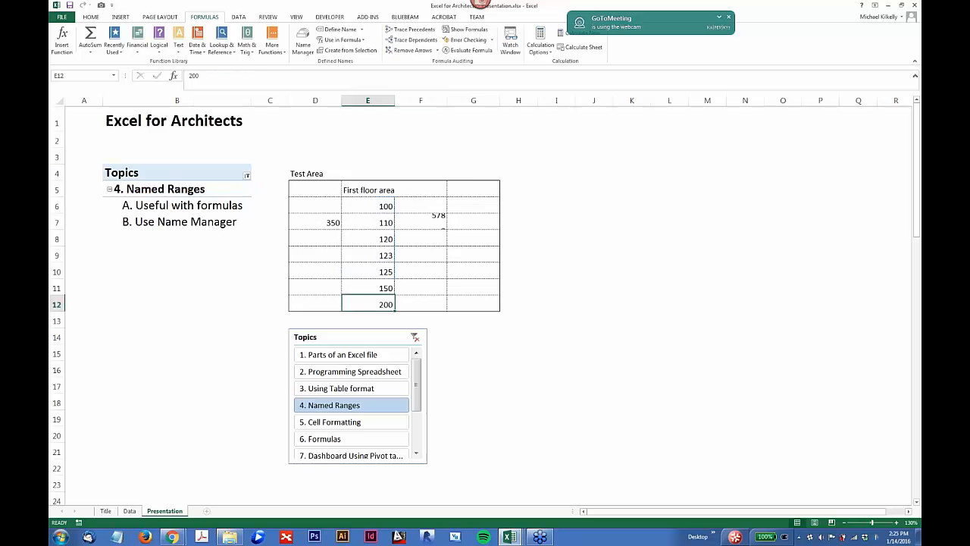
{"action": "left_click", "coordinate": [303, 42]}
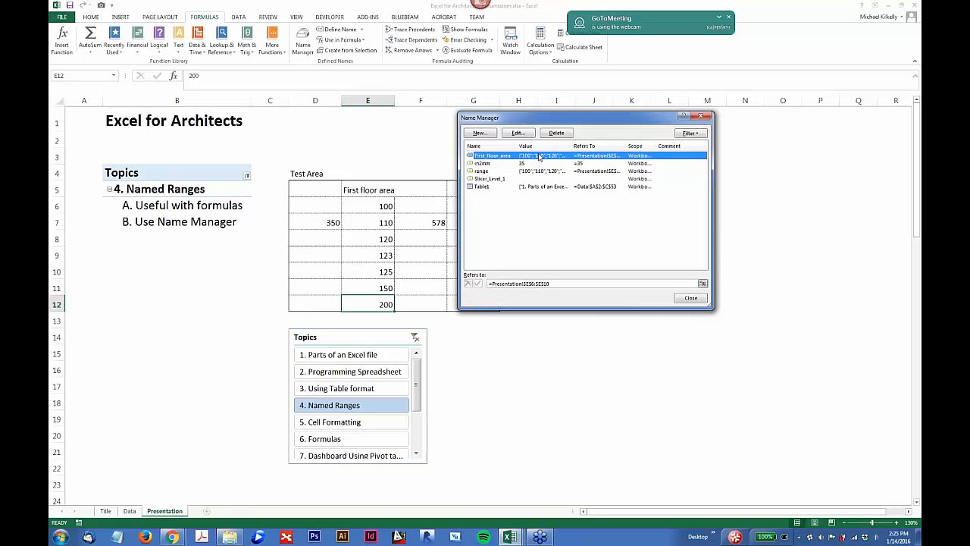
{"action": "left_click", "coordinate": [539, 283]}
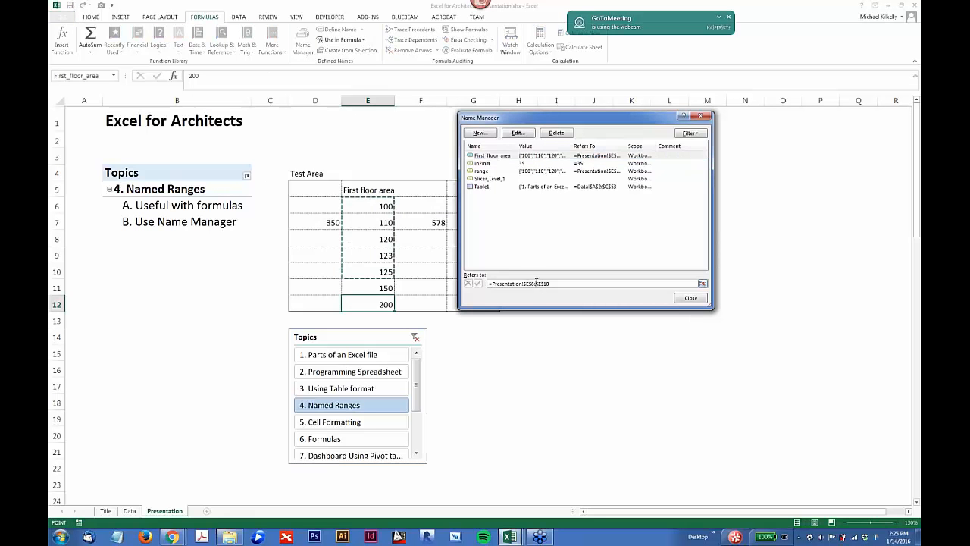
{"action": "left_click", "coordinate": [518, 133]}
{"action": "left_click", "coordinate": [611, 239]}
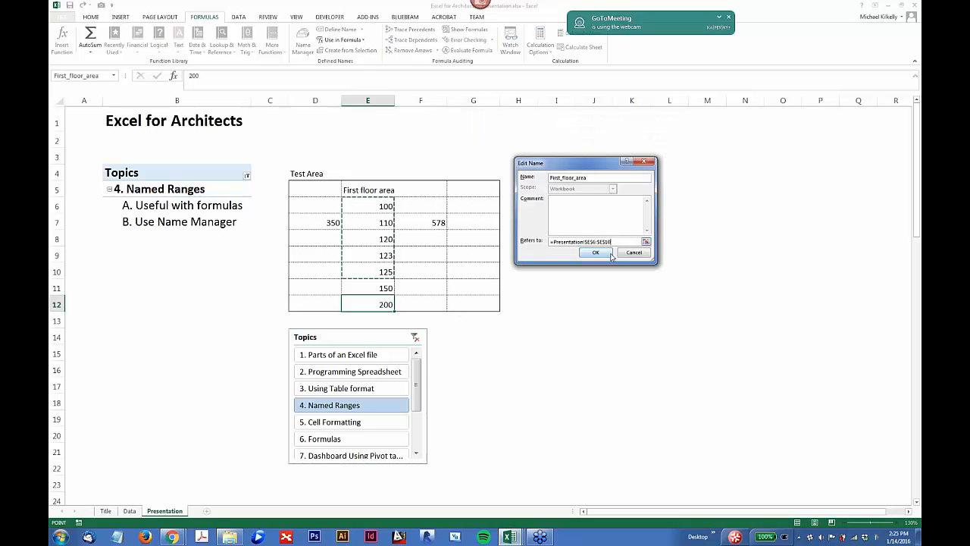
{"action": "key", "text": "BackSpace"}
{"action": "type", "text": "2"}
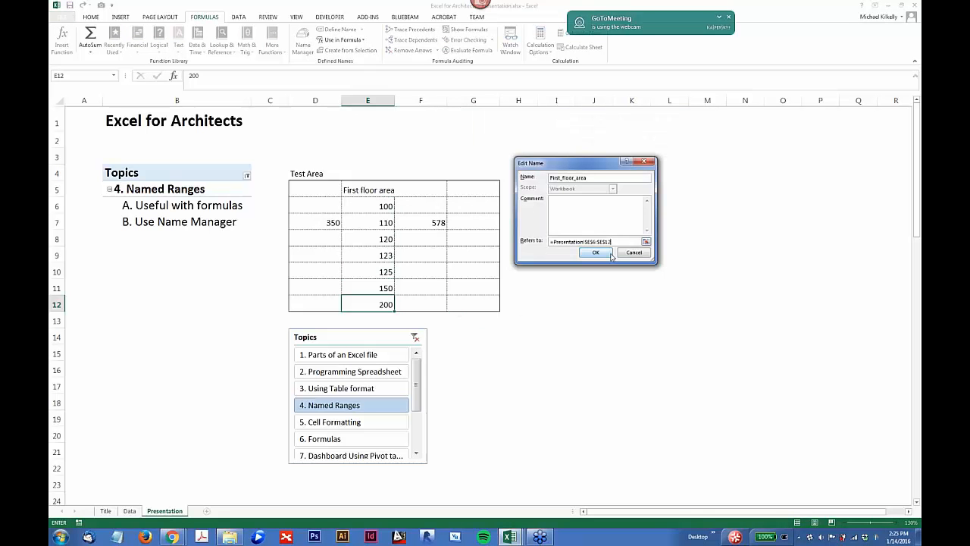
{"action": "left_click", "coordinate": [609, 254]}
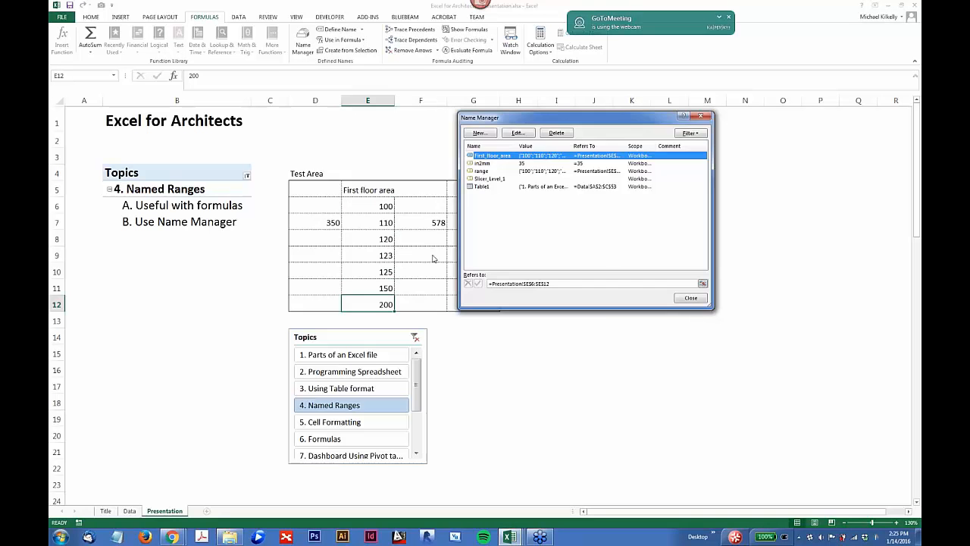
{"action": "left_click", "coordinate": [698, 298]}
{"action": "left_click", "coordinate": [430, 225]}
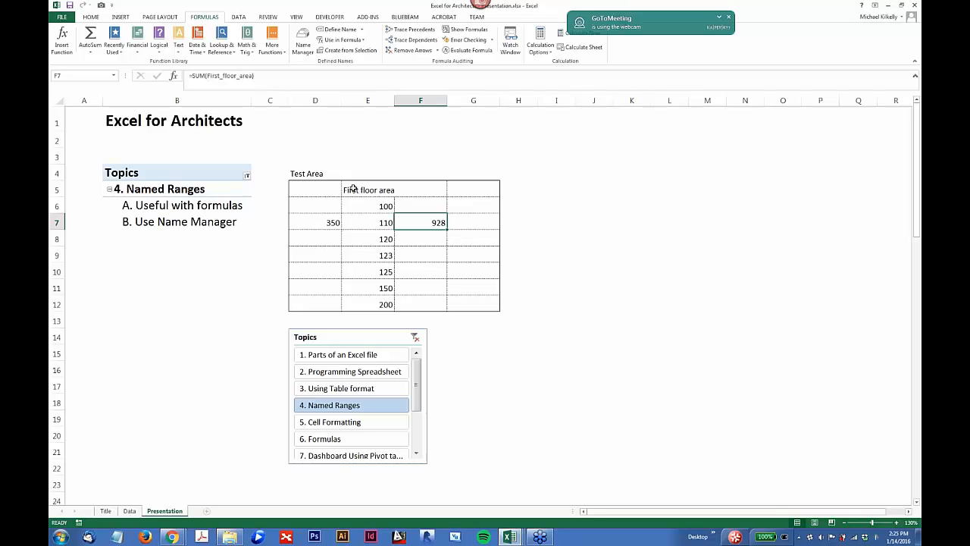
Step: Review the workbook's defined names in the Name Manager and close it without editing
{"action": "left_click_drag", "start_coordinate": [364, 203], "coordinate": [365, 240]}
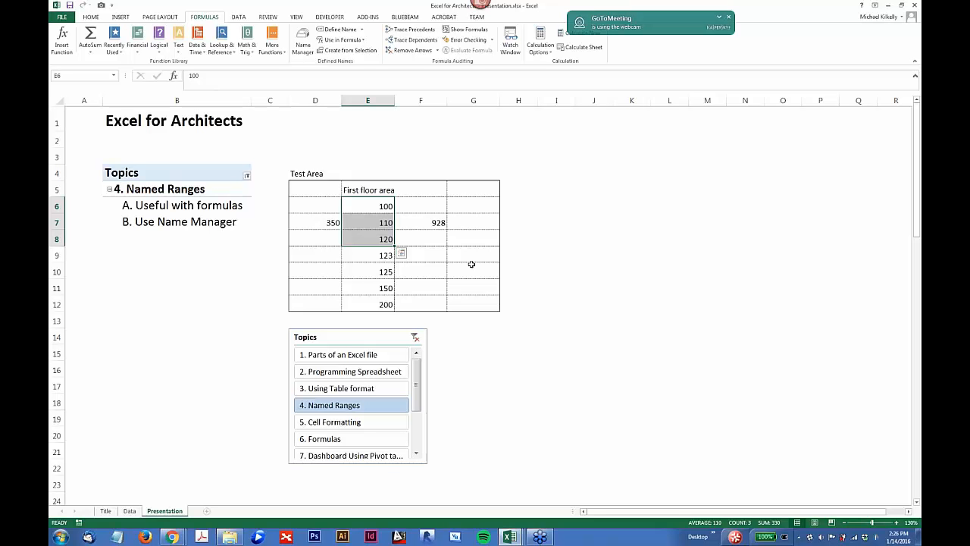
{"action": "key", "text": "ctrl+F3"}
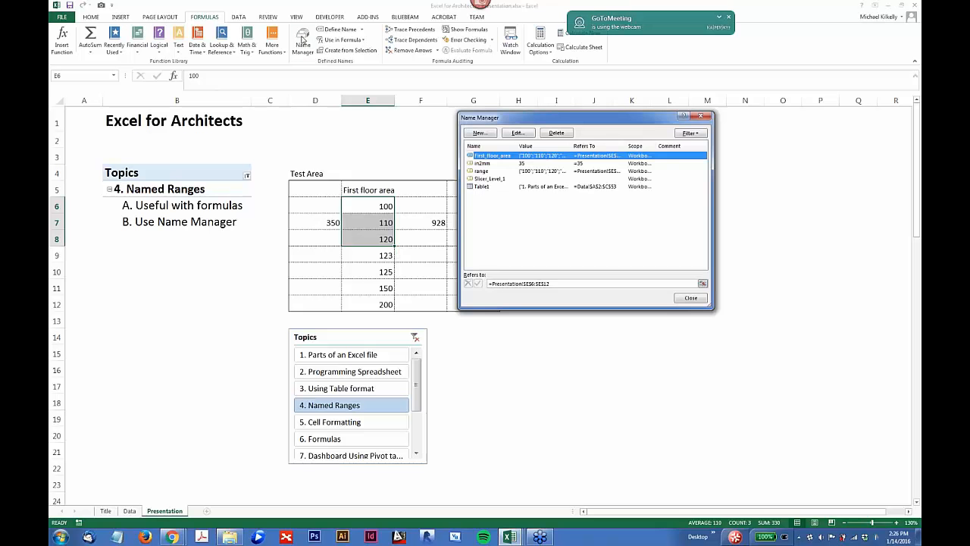
{"action": "left_click_drag", "start_coordinate": [568, 123], "coordinate": [543, 147]}
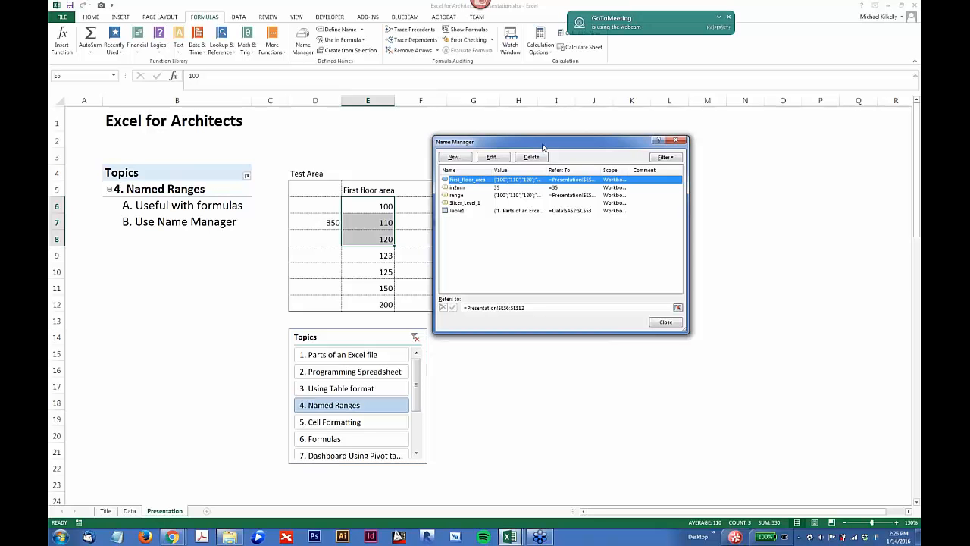
{"action": "left_click", "coordinate": [667, 320]}
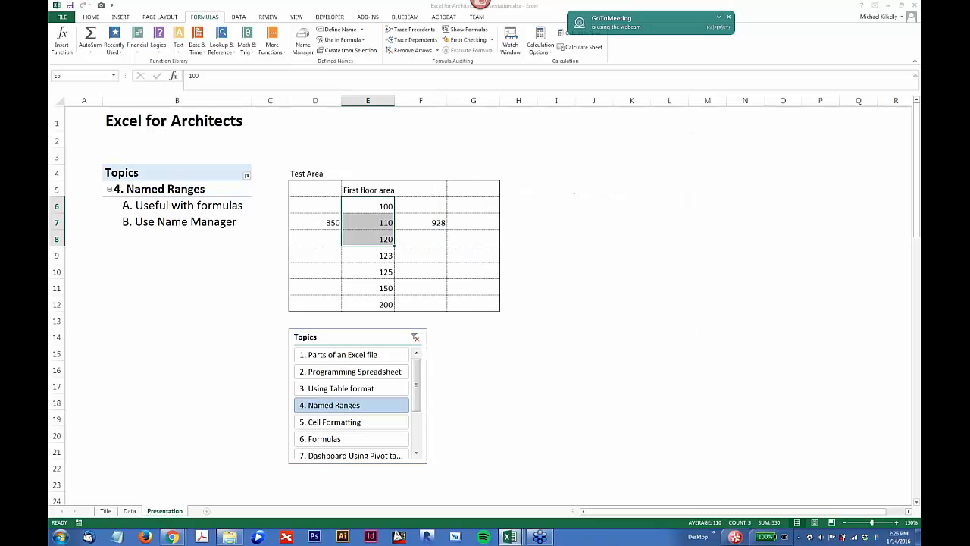
Step: Filter the Topics slicer to 5. Cell Formatting and clear the contents of the test area D5:G12
{"action": "left_click", "coordinate": [348, 422]}
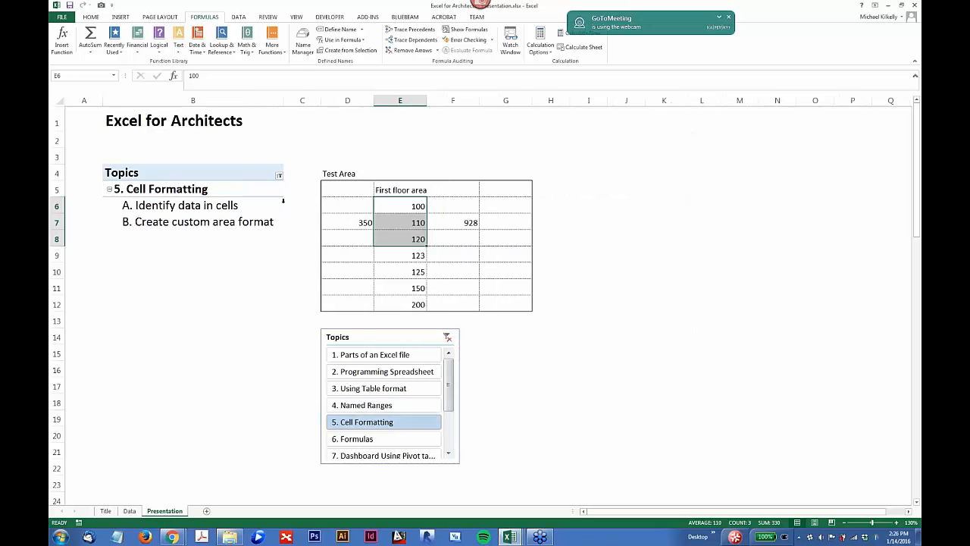
{"action": "left_click_drag", "start_coordinate": [371, 190], "coordinate": [496, 302]}
{"action": "key", "text": "Delete"}
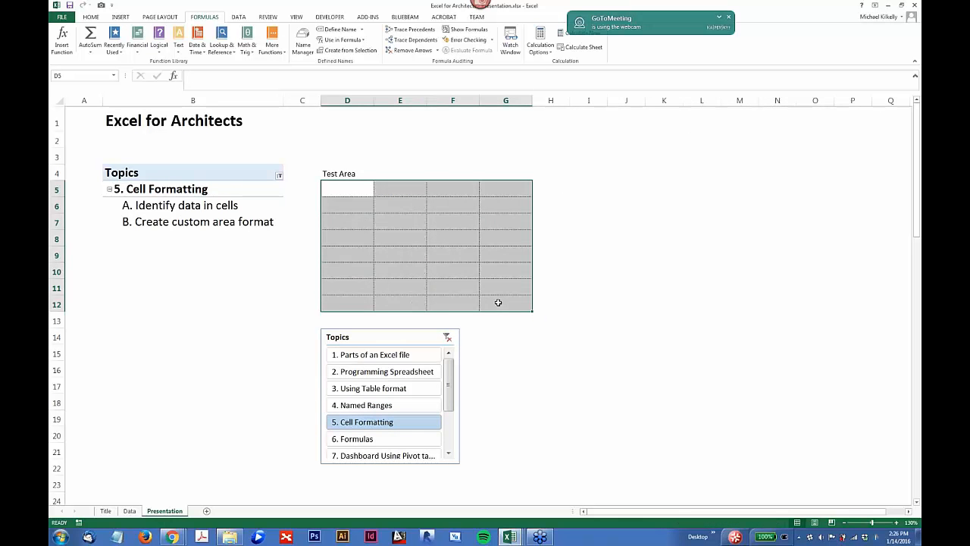
Step: Enter the values 100, 120, 130, 155 and 160 down cells E6 to E10 of the test area
{"action": "left_click", "coordinate": [336, 190]}
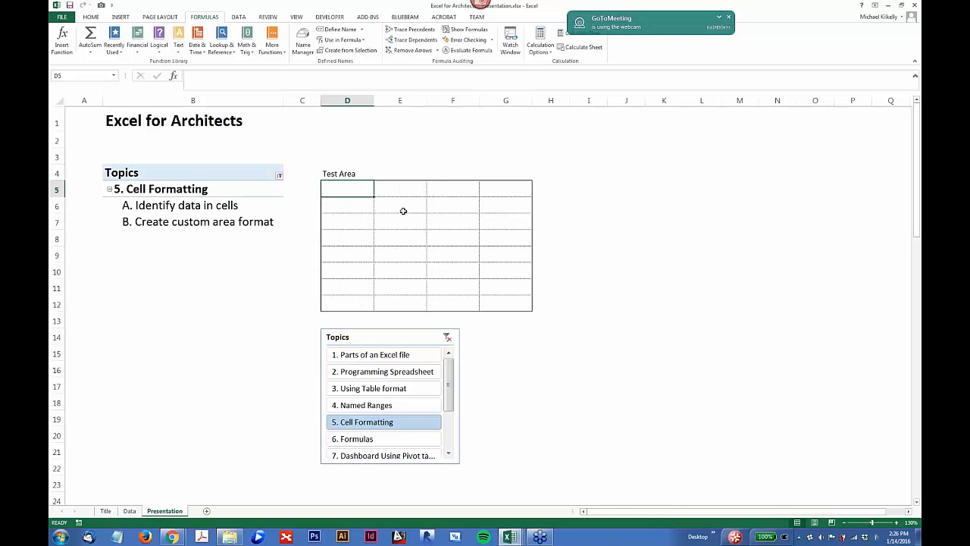
{"action": "left_click", "coordinate": [403, 211]}
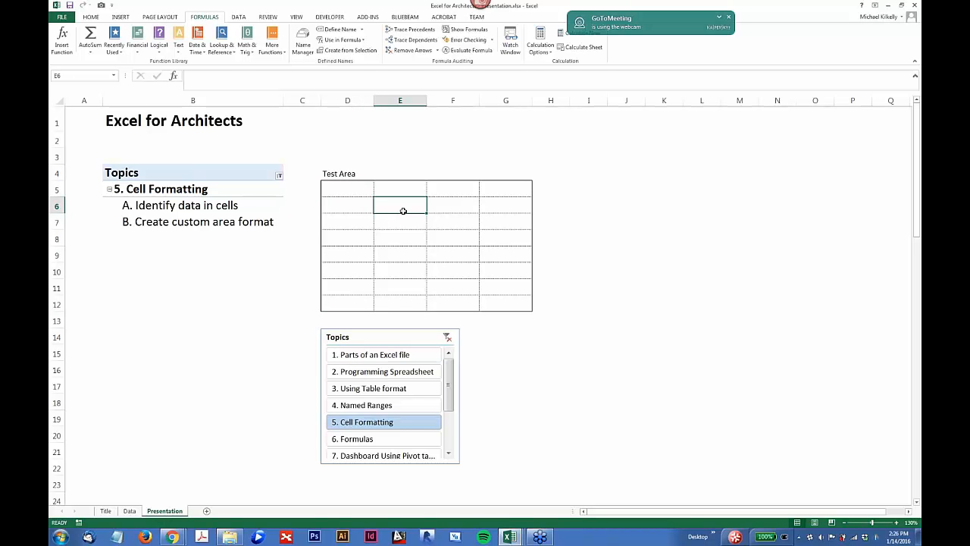
{"action": "type", "text": "100"}
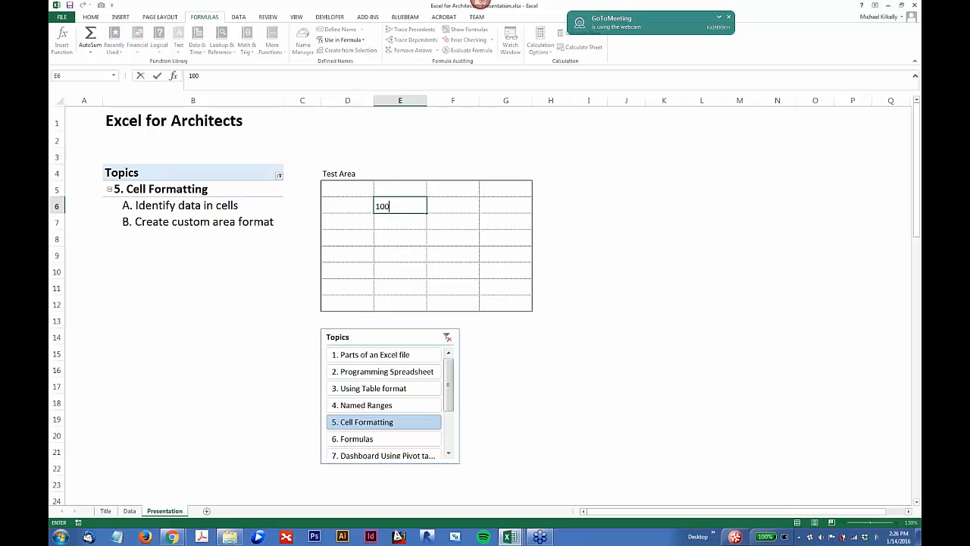
{"action": "key", "text": "Return"}
{"action": "type", "text": "10"}
{"action": "key", "text": "BackSpace"}
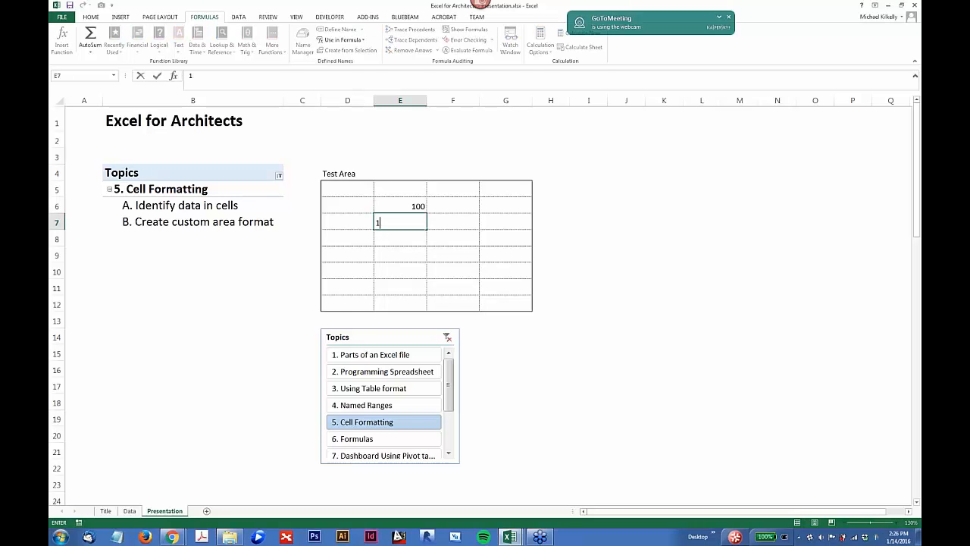
{"action": "type", "text": "20"}
{"action": "key", "text": "Return"}
{"action": "type", "text": "130"}
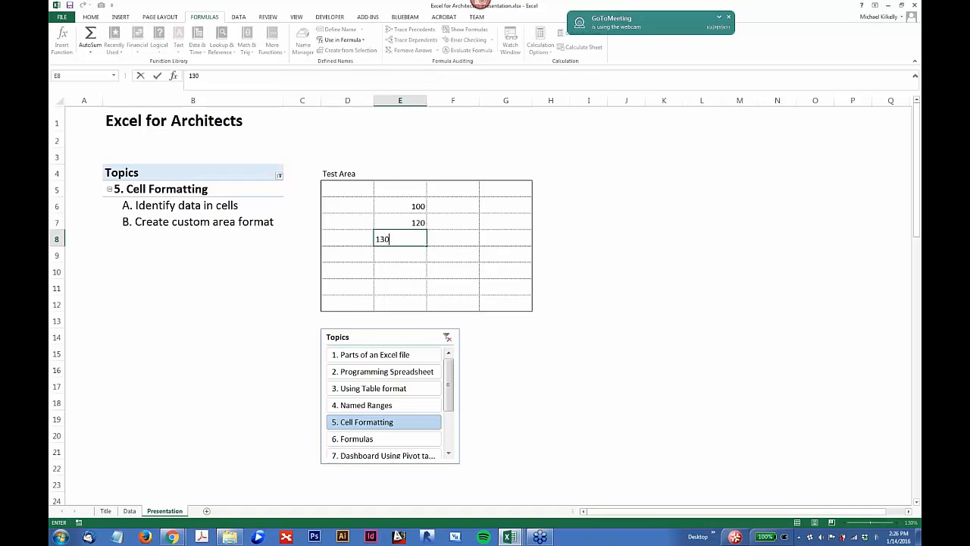
{"action": "key", "text": "Return"}
{"action": "type", "text": "155"}
{"action": "key", "text": "Return"}
{"action": "type", "text": "160"}
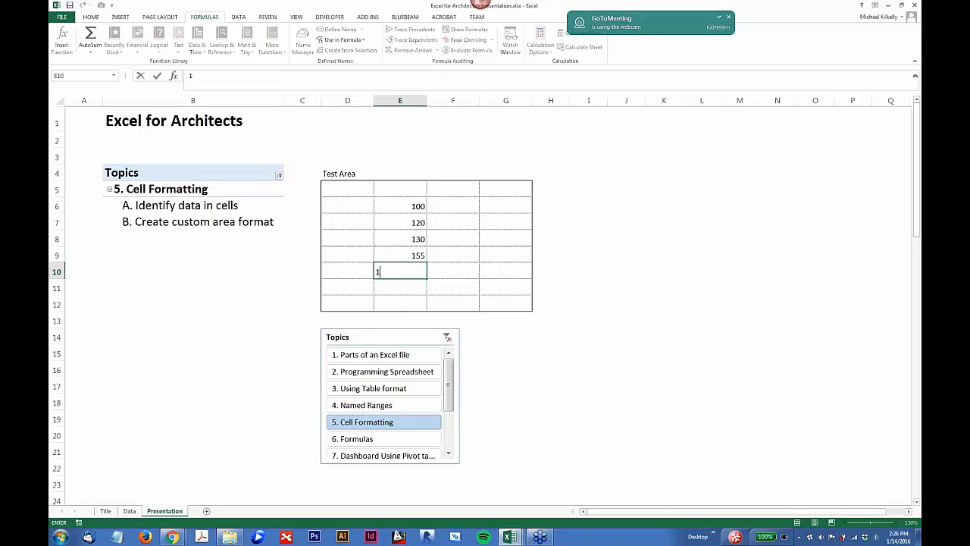
{"action": "key", "text": "Return"}
{"action": "key", "text": "Up"}
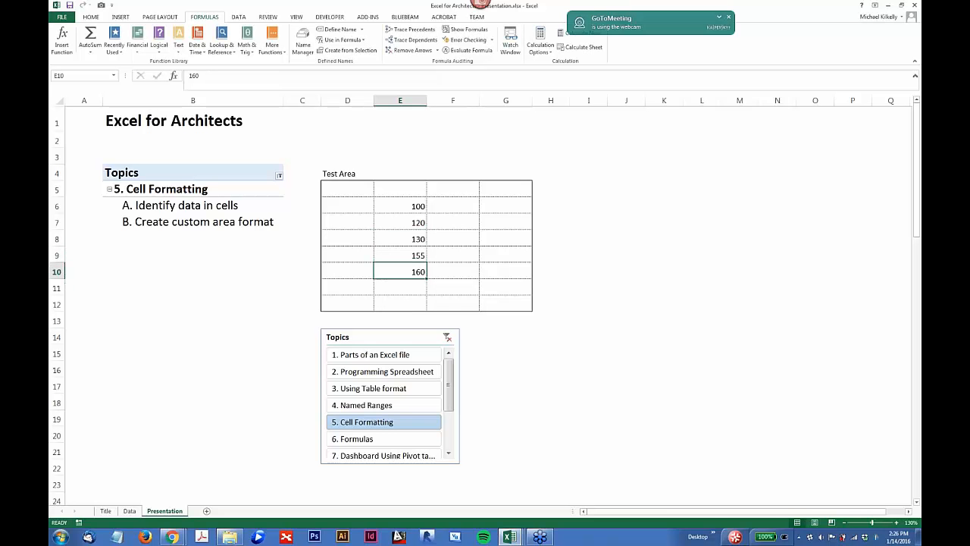
Step: Total the column in cell E11 with the formula =SUM(E6:E10)
{"action": "left_click_drag", "start_coordinate": [403, 206], "coordinate": [401, 239]}
{"action": "left_click", "coordinate": [405, 289]}
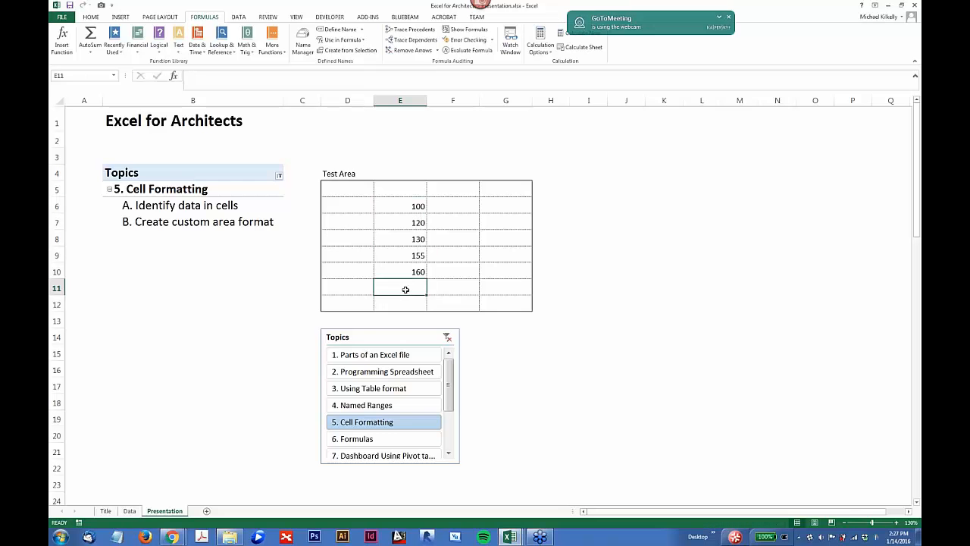
{"action": "type", "text": "=sum("}
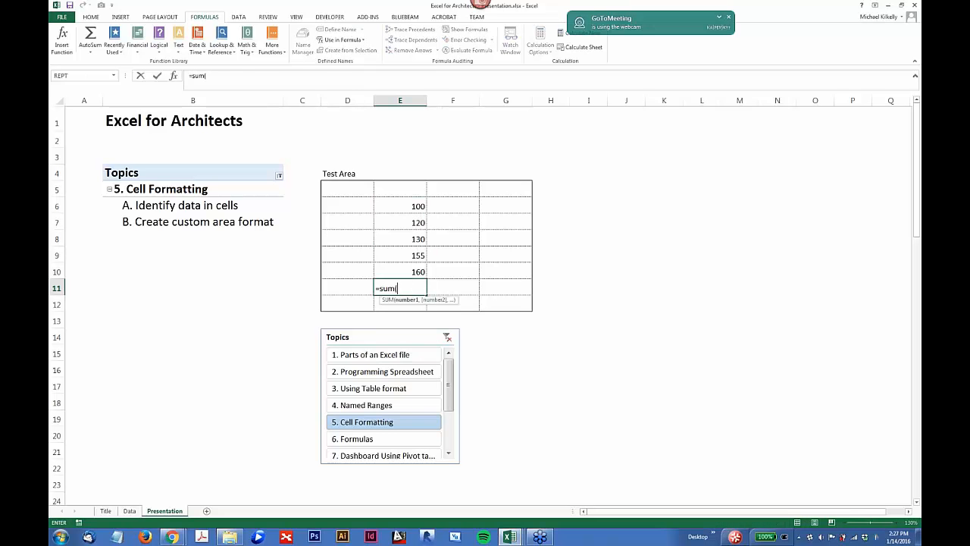
{"action": "left_click_drag", "start_coordinate": [409, 208], "coordinate": [409, 267]}
{"action": "key", "text": "Return"}
{"action": "left_click", "coordinate": [409, 286]}
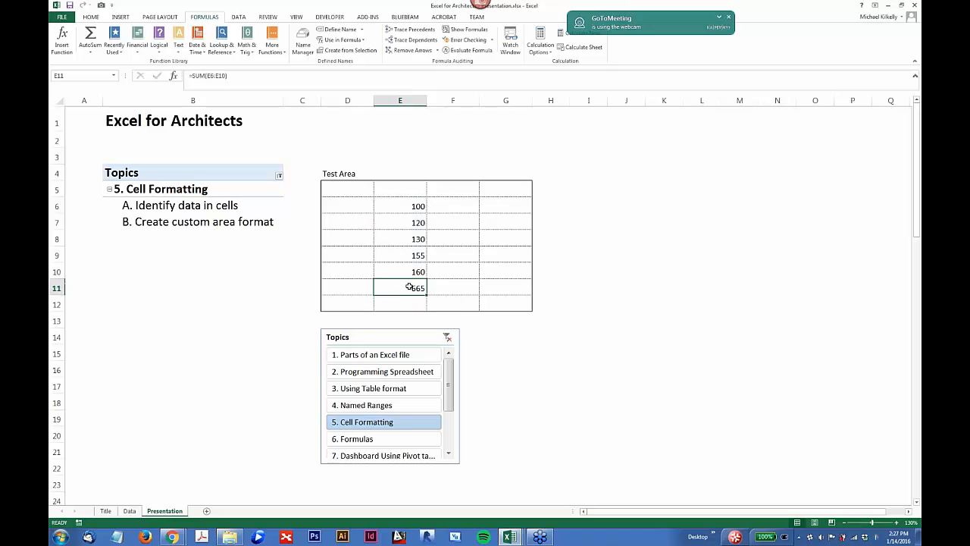
{"action": "left_click", "coordinate": [406, 206]}
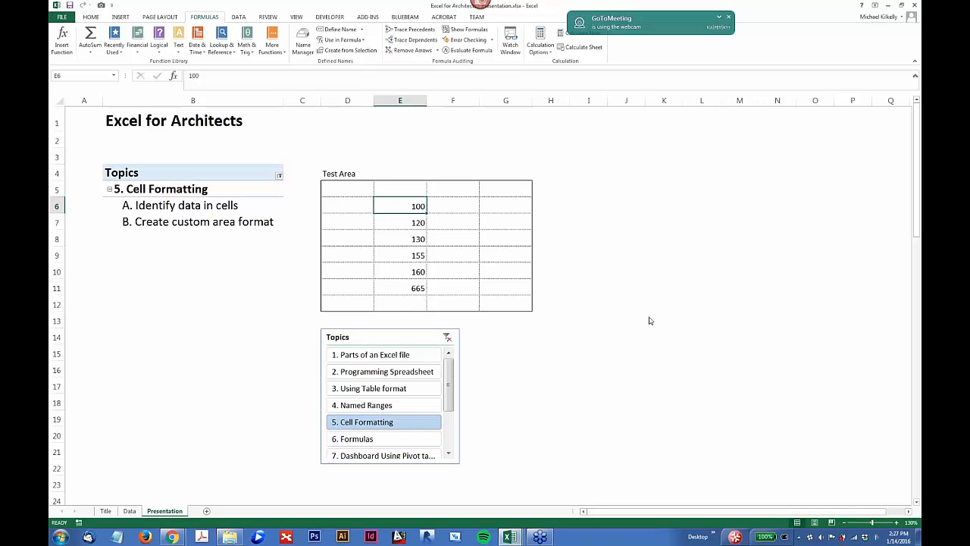
{"action": "left_click", "coordinate": [56, 239]}
{"action": "right_click", "coordinate": [58, 239]}
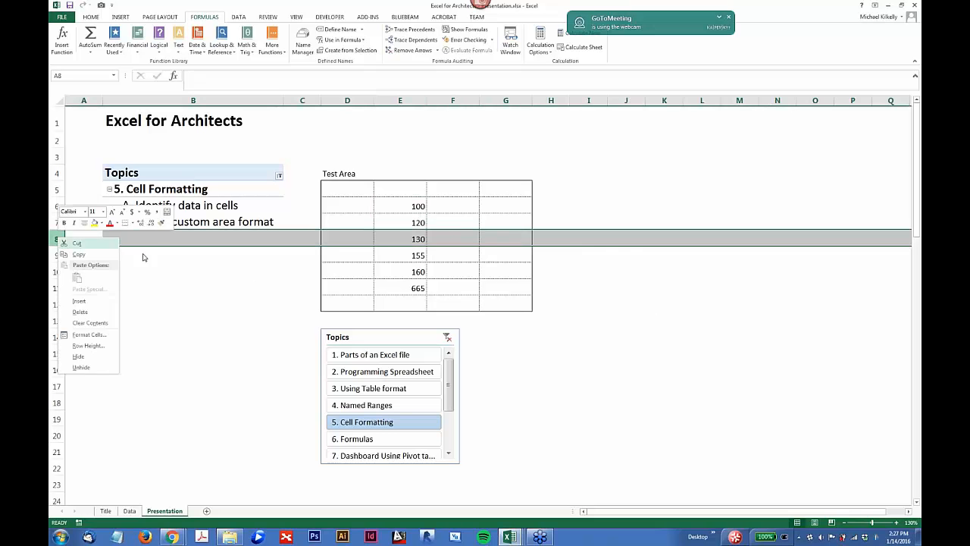
{"action": "left_click", "coordinate": [384, 239]}
{"action": "left_click", "coordinate": [383, 239]}
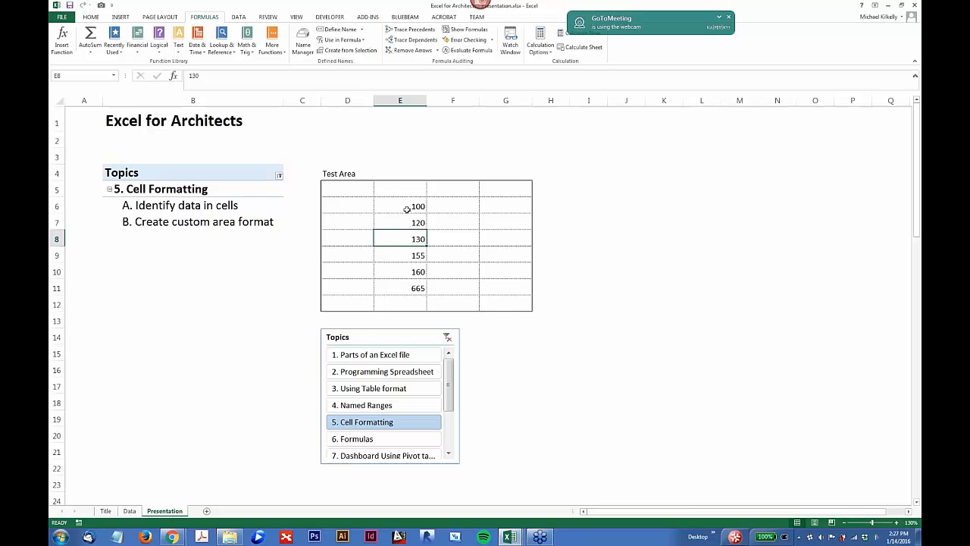
Step: Append the text SF to the numbers in E6, E7 and E8 so they read 100 SF, 120 SF and 130 SF
{"action": "left_click_drag", "start_coordinate": [407, 208], "coordinate": [416, 288]}
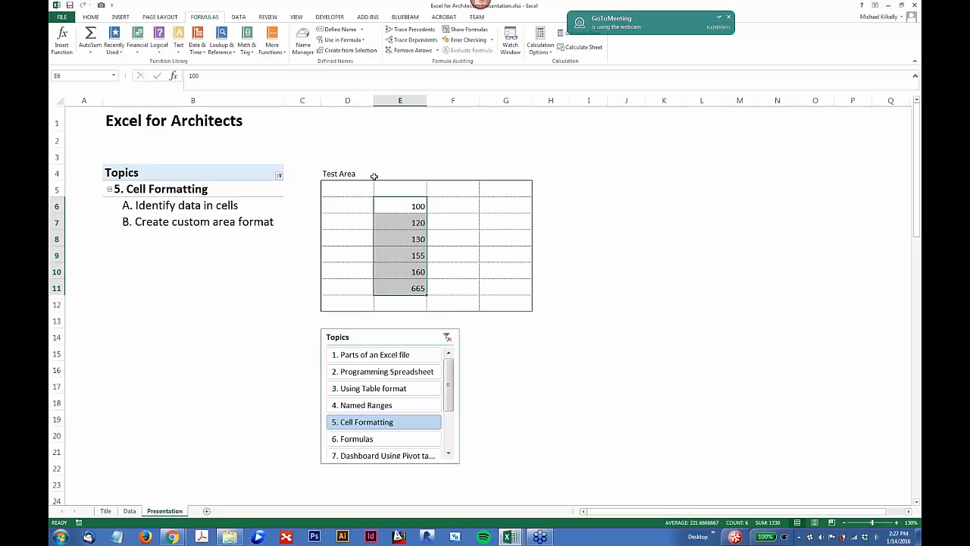
{"action": "left_click", "coordinate": [211, 75]}
{"action": "type", "text": "SF"}
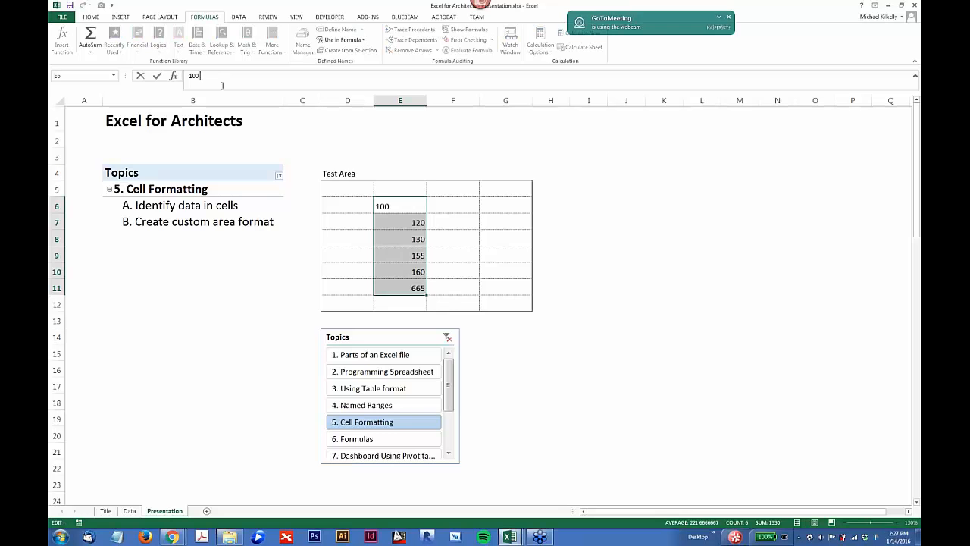
{"action": "key", "text": "Return"}
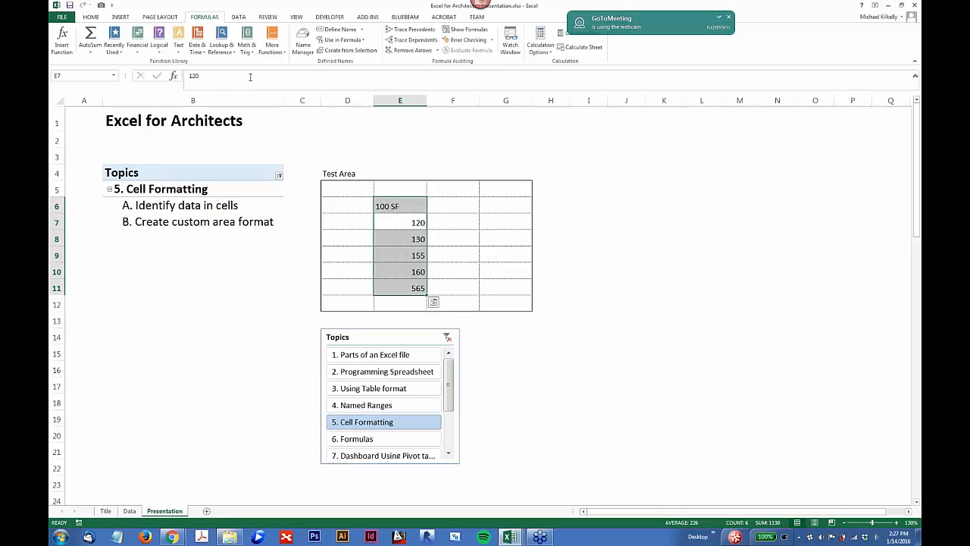
{"action": "left_click", "coordinate": [385, 221]}
{"action": "left_click", "coordinate": [222, 77]}
{"action": "type", "text": "SF"}
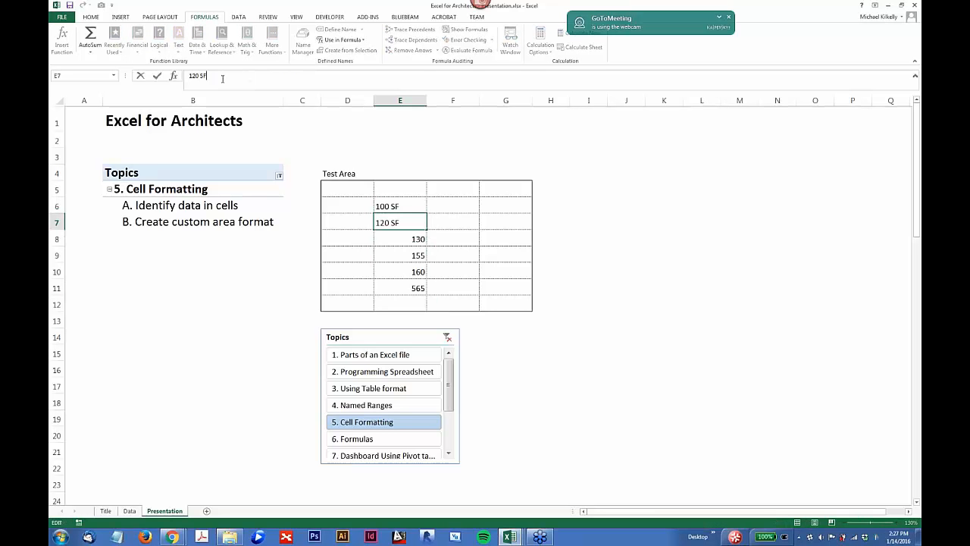
{"action": "key", "text": "Return"}
{"action": "key", "text": "Return"}
{"action": "left_click", "coordinate": [408, 239]}
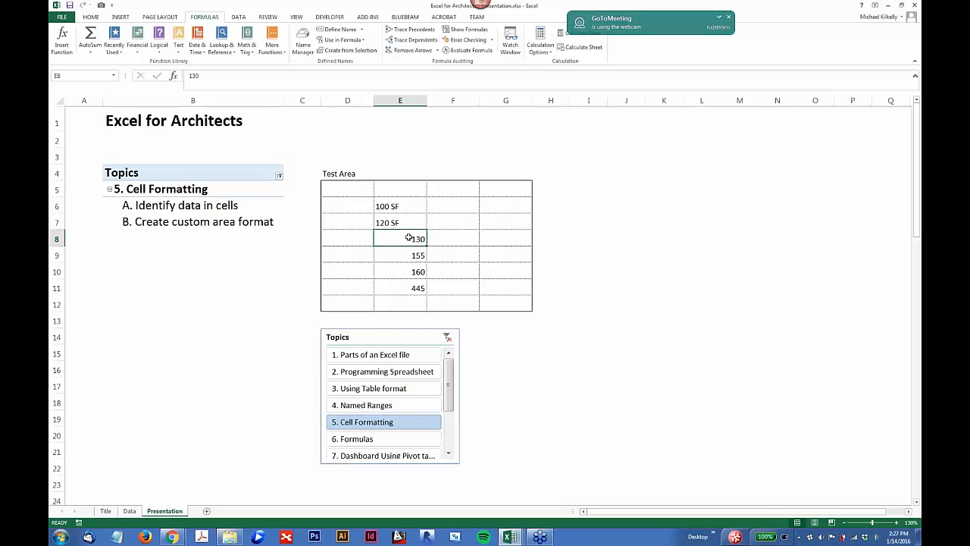
{"action": "left_click", "coordinate": [219, 75]}
{"action": "type", "text": "SF"}
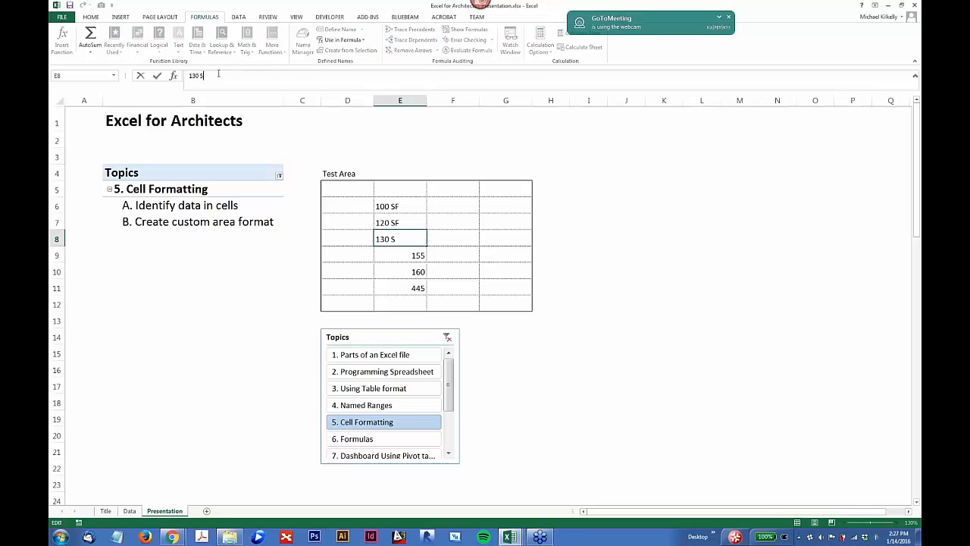
{"action": "left_click", "coordinate": [418, 256]}
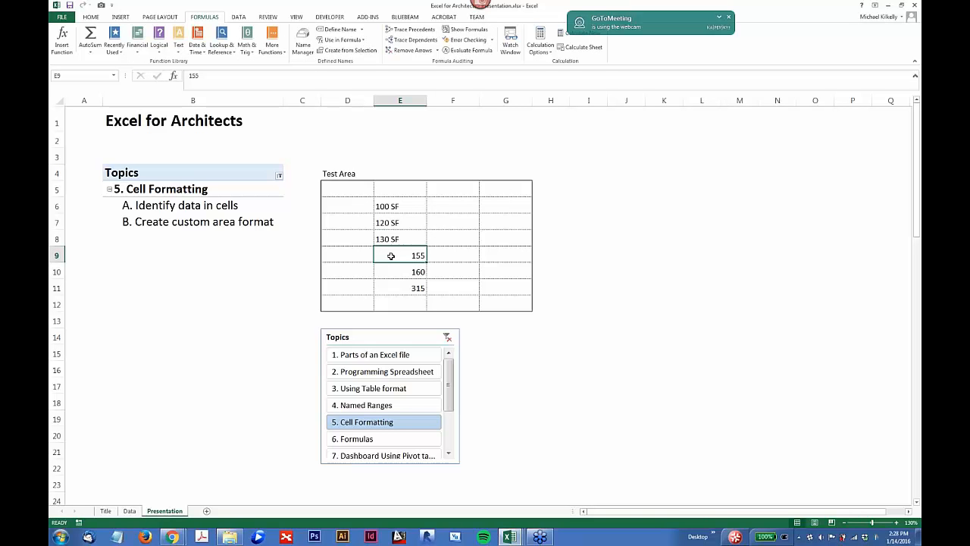
Step: Undo the three SF text additions in cells E6 to E8
{"action": "left_click", "coordinate": [392, 208]}
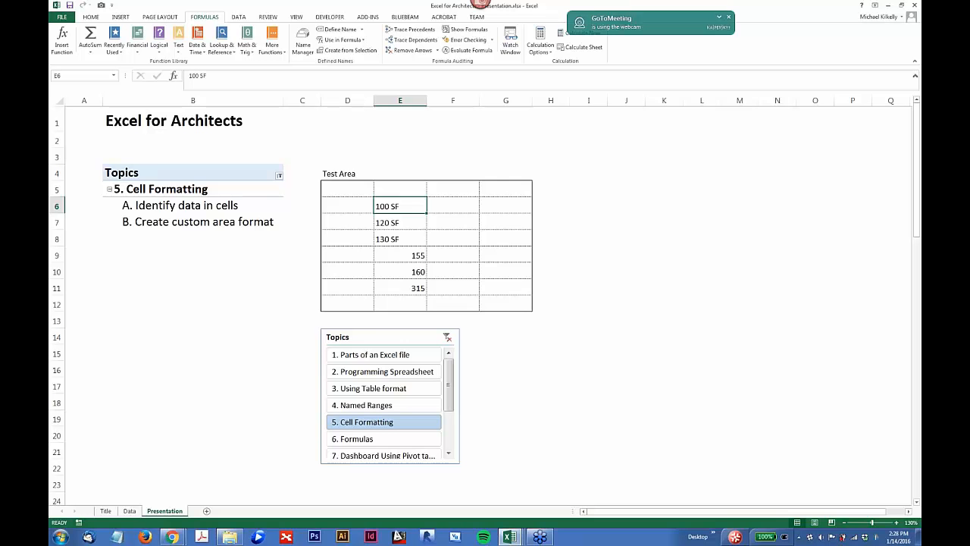
{"action": "key", "text": "ctrl+z"}
{"action": "key", "text": "ctrl+z"}
{"action": "key", "text": "ctrl+z"}
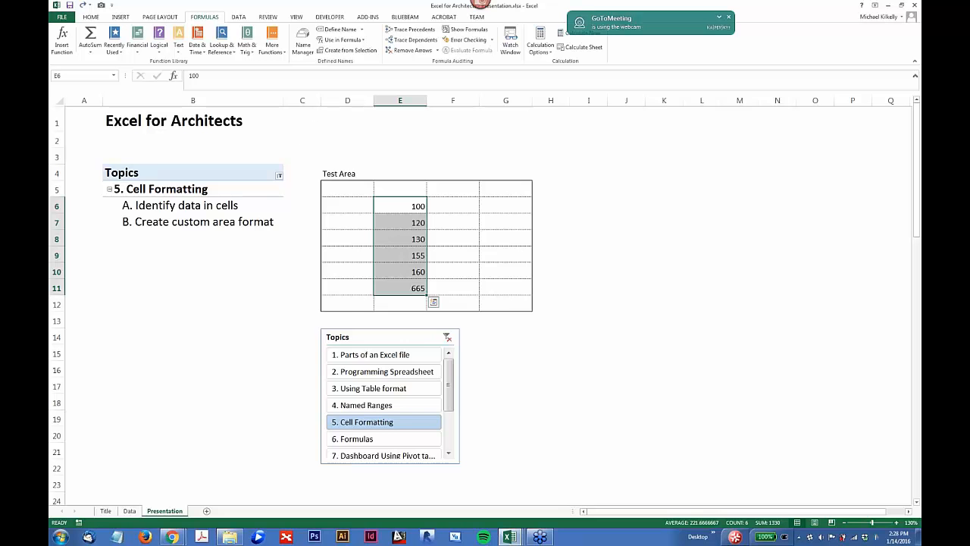
{"action": "right_click", "coordinate": [417, 207]}
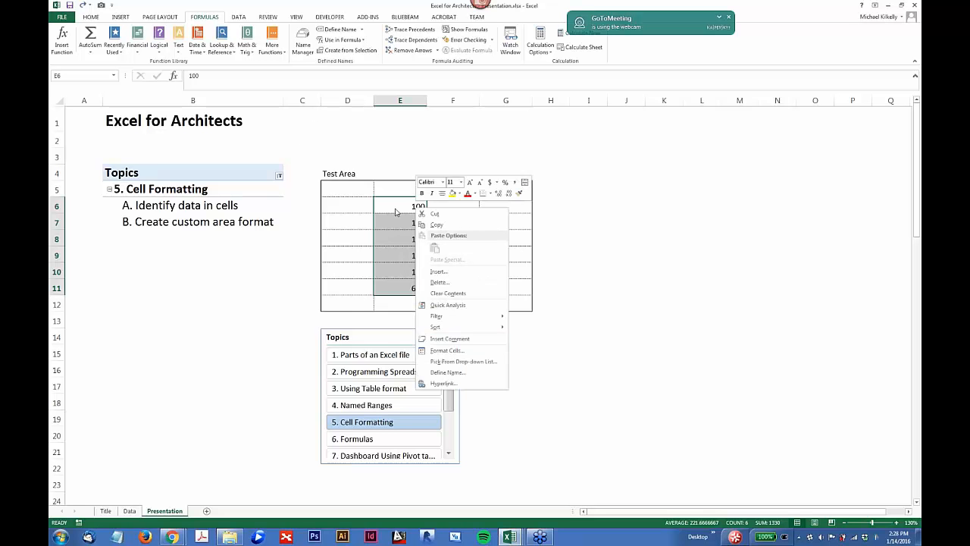
{"action": "left_click", "coordinate": [398, 210]}
{"action": "left_click", "coordinate": [401, 207]}
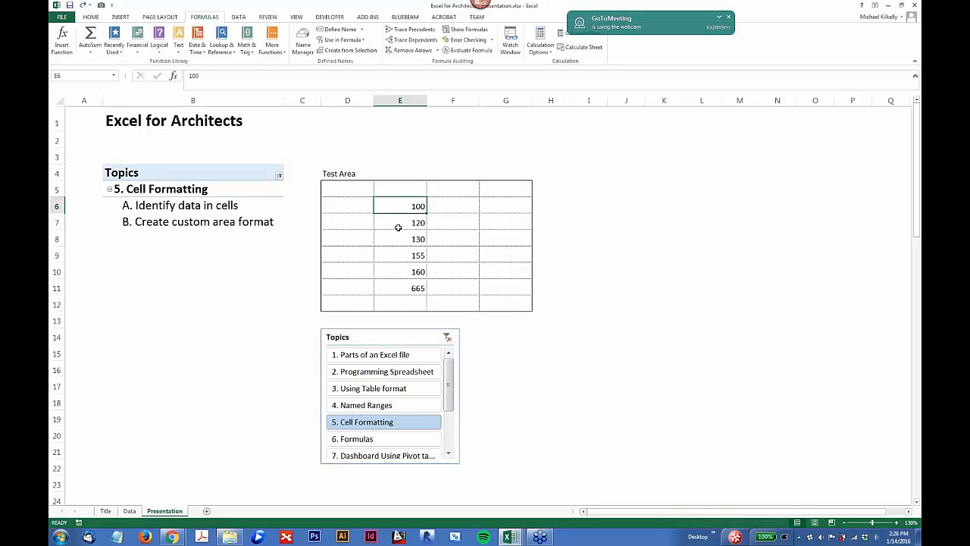
Step: Open the cell format settings for E6:E11 and choose the Custom number category
{"action": "mouse_move", "coordinate": [401, 209]}
{"action": "left_mouse_down"}
{"action": "mouse_move", "coordinate": [387, 288]}
{"action": "mouse_move", "coordinate": [410, 208]}
{"action": "left_mouse_up"}
{"action": "right_click", "coordinate": [410, 207]}
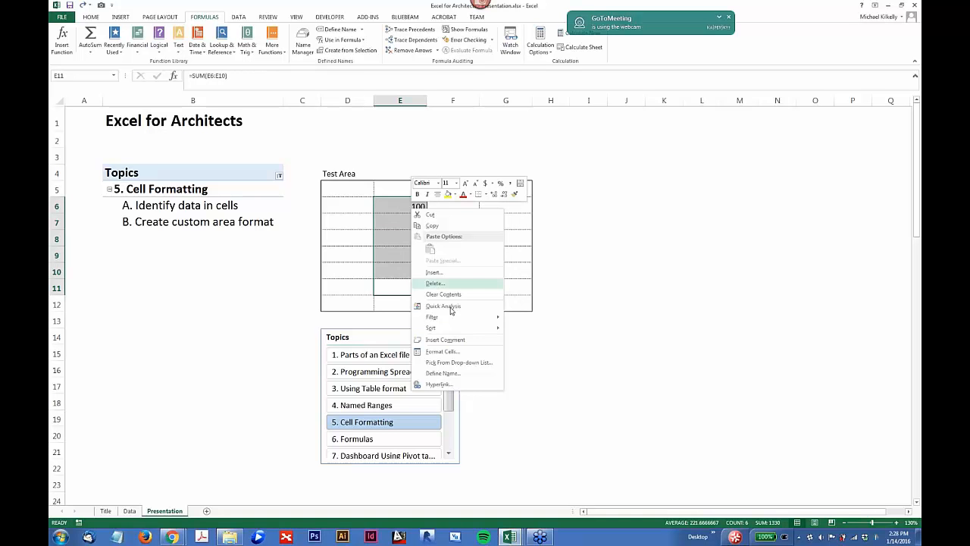
{"action": "left_click", "coordinate": [443, 352]}
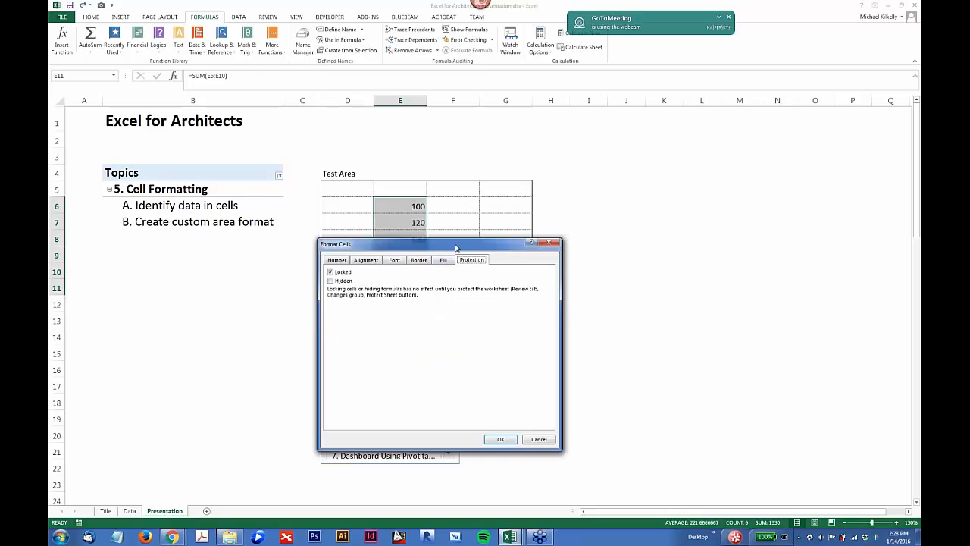
{"action": "left_click_drag", "start_coordinate": [462, 246], "coordinate": [528, 128]}
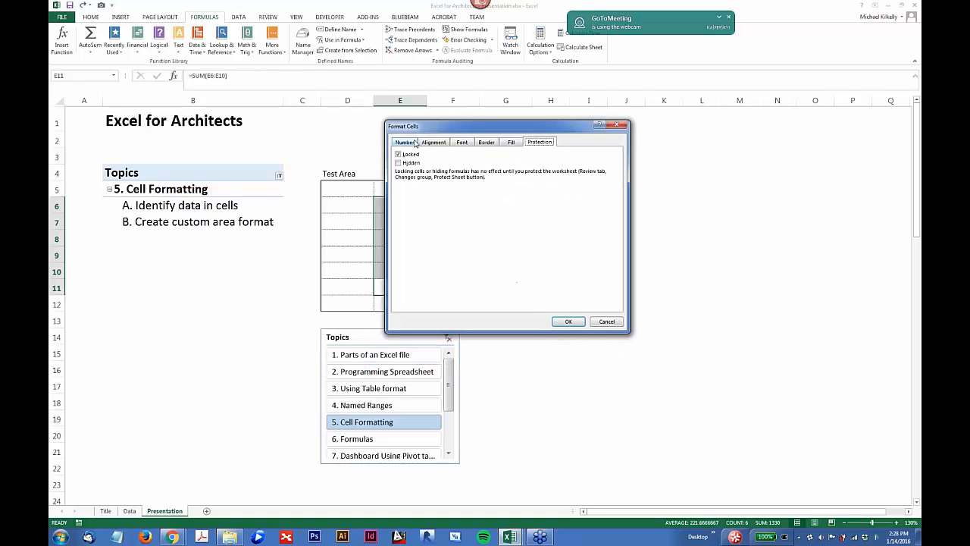
{"action": "left_click", "coordinate": [410, 142]}
{"action": "left_click", "coordinate": [406, 228]}
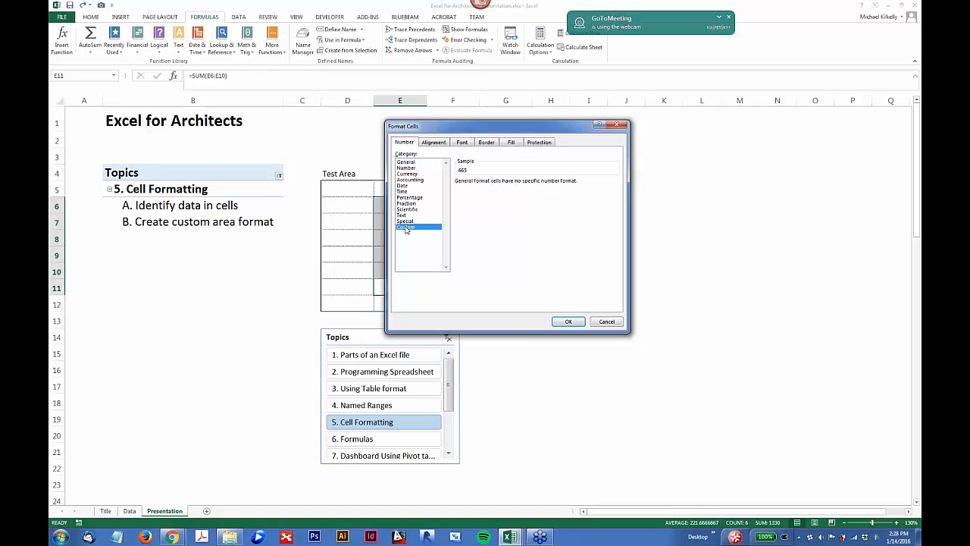
{"action": "left_click_drag", "start_coordinate": [487, 130], "coordinate": [425, 81]}
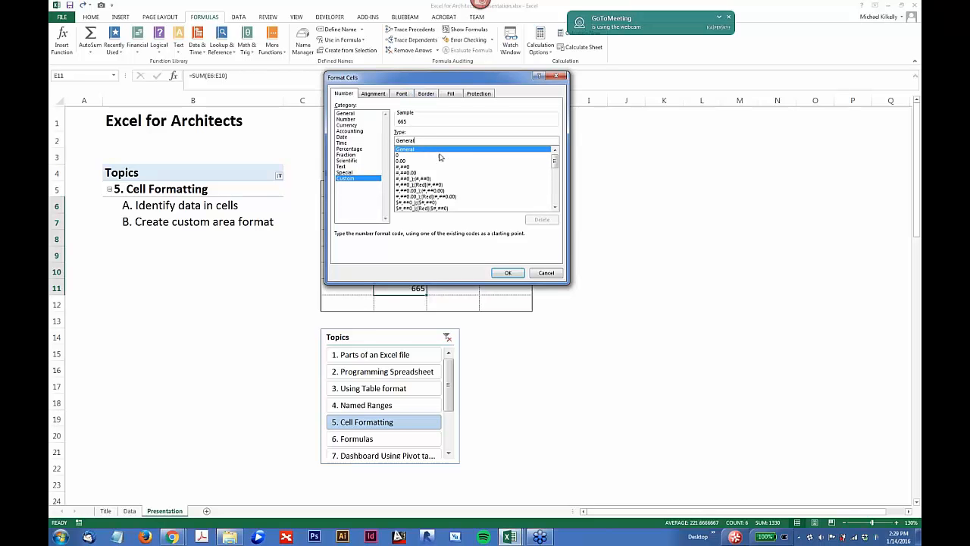
Step: Base the custom number format on #,##0 and try to apply it edited to #,##SF
{"action": "scroll", "coordinate": [428, 161], "scroll_direction": "down", "scroll_amount": 1}
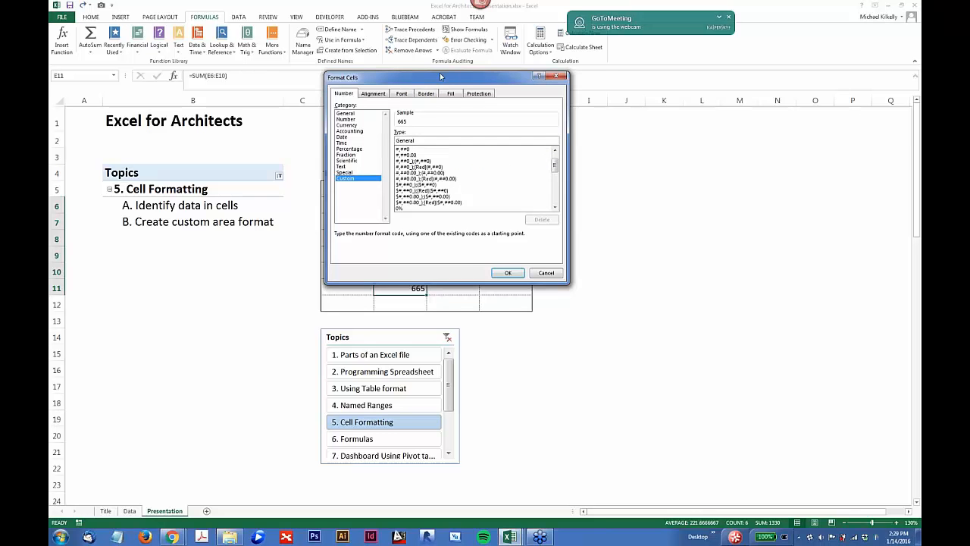
{"action": "left_click_drag", "start_coordinate": [439, 73], "coordinate": [391, 63]}
{"action": "left_click", "coordinate": [363, 140]}
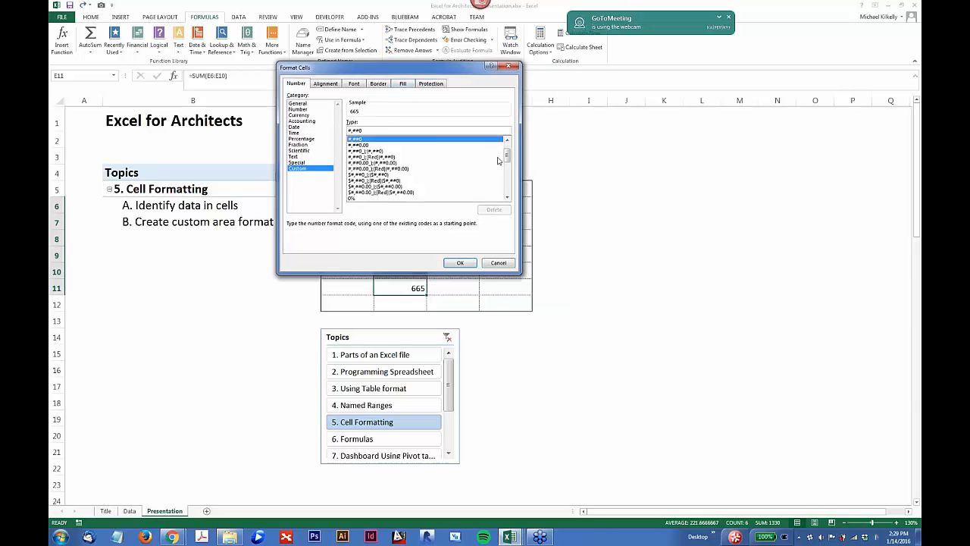
{"action": "left_click", "coordinate": [395, 130]}
{"action": "key", "text": "BackSpace"}
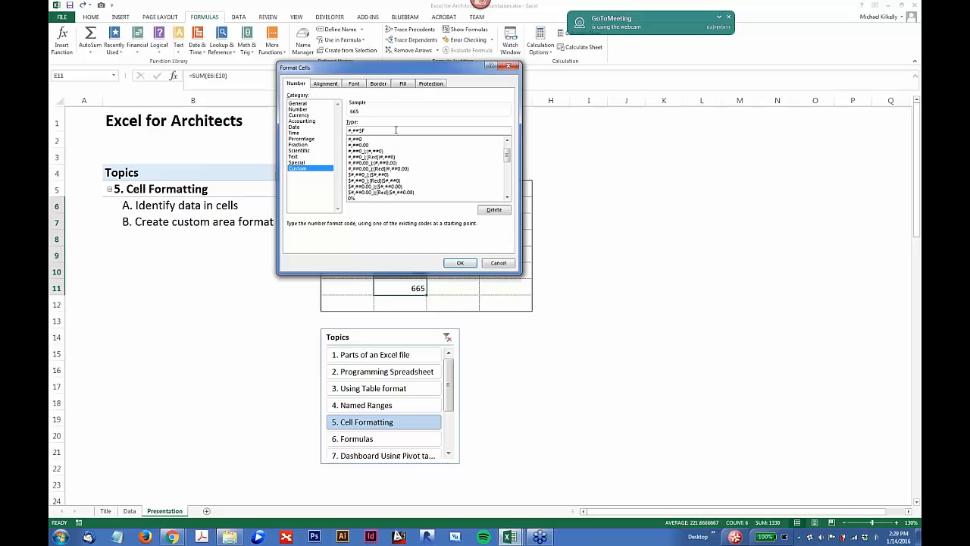
{"action": "left_click", "coordinate": [462, 263]}
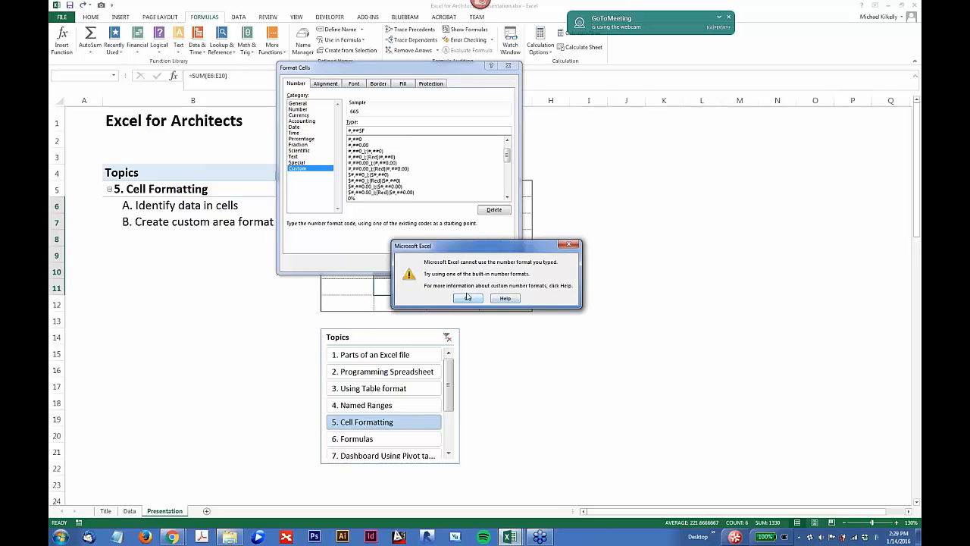
{"action": "left_click", "coordinate": [467, 297]}
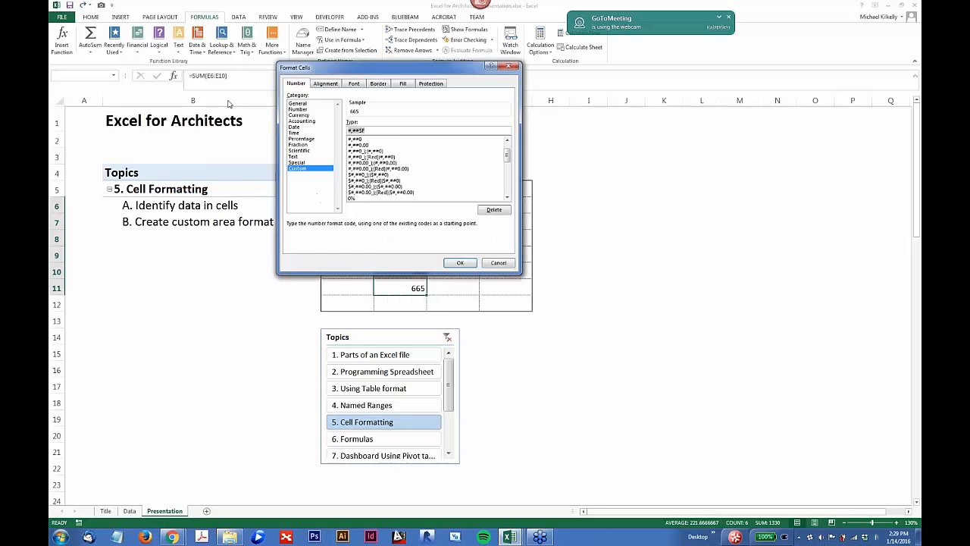
Step: Try to apply the custom number format #,##0 SF, without quotation marks, to cells E6:E11
{"action": "left_click", "coordinate": [361, 130]}
{"action": "type", "text": "0"}
{"action": "left_click", "coordinate": [453, 265]}
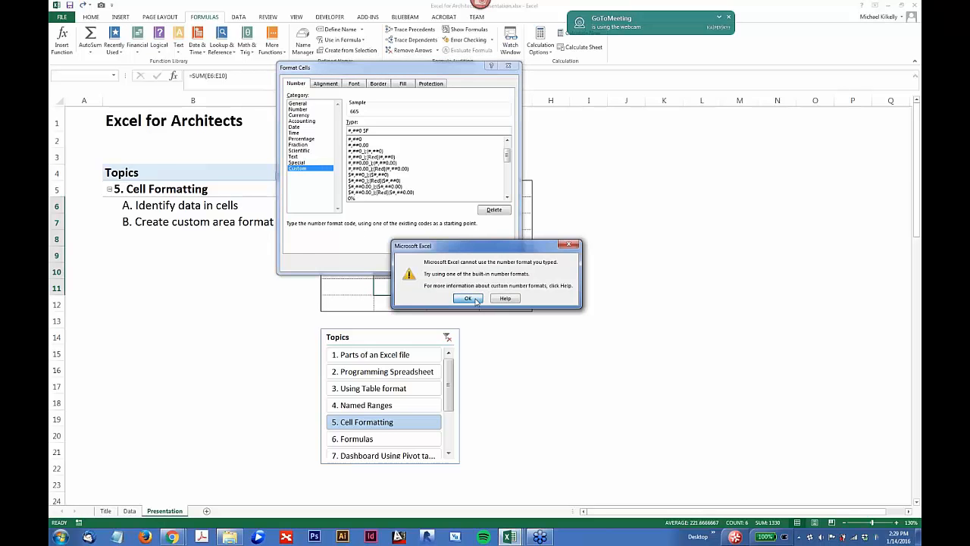
{"action": "left_click", "coordinate": [474, 299]}
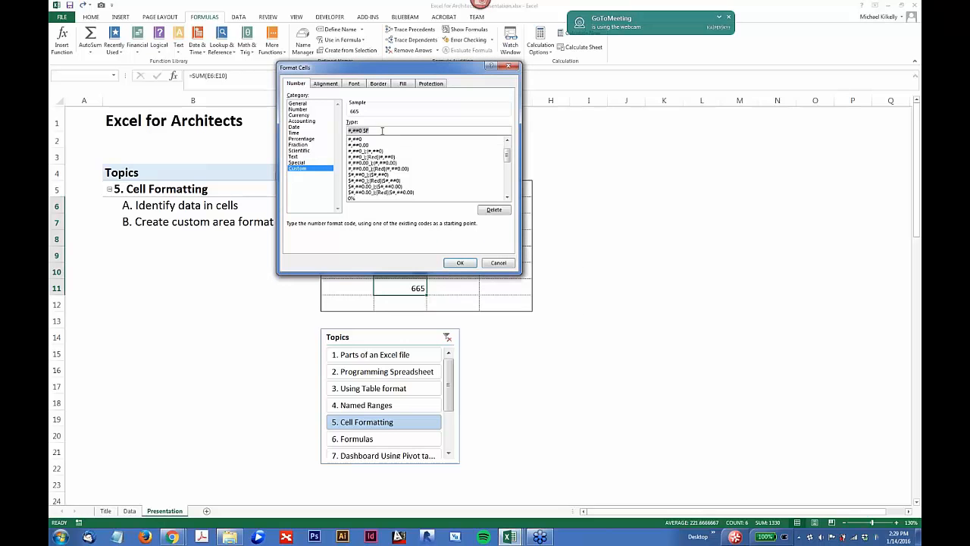
Step: Replace the custom format code with 0 "SF", quoting the unit, and apply it to cells E6:E11
{"action": "left_click", "coordinate": [357, 130]}
{"action": "left_click_drag", "start_coordinate": [370, 131], "coordinate": [324, 131]}
{"action": "left_click_drag", "start_coordinate": [506, 156], "coordinate": [508, 145]}
{"action": "type", "text": "0 "}
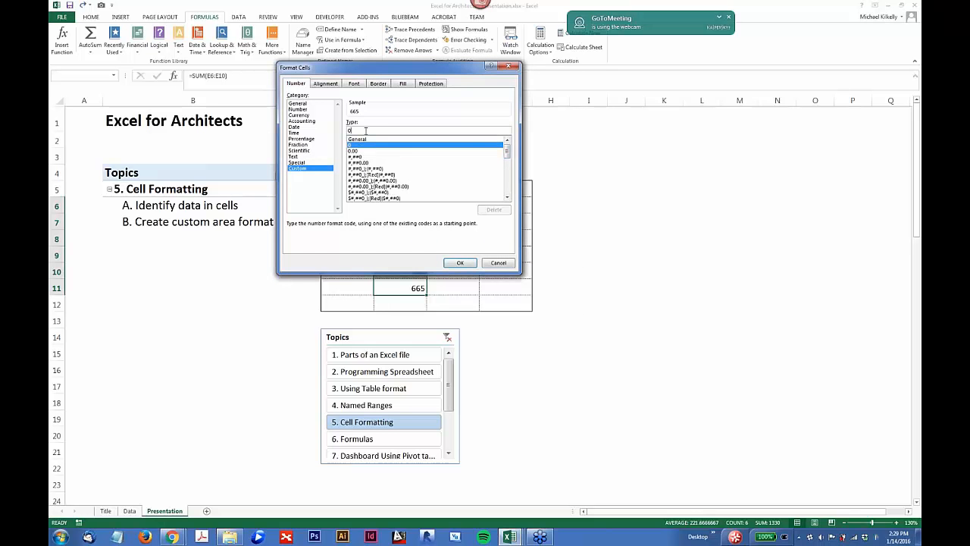
{"action": "type", "text": "\"SF"}
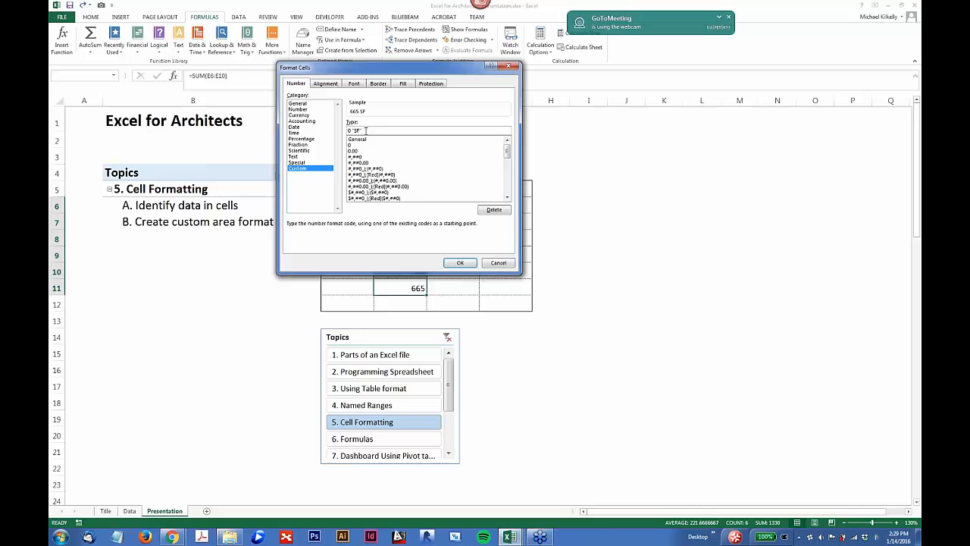
{"action": "left_click_drag", "start_coordinate": [355, 75], "coordinate": [380, 83]}
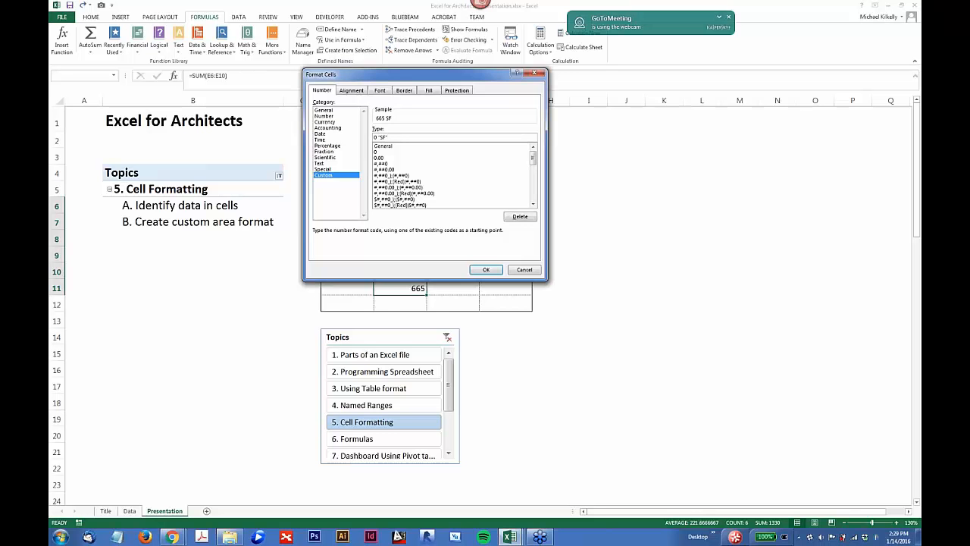
{"action": "left_click", "coordinate": [485, 271]}
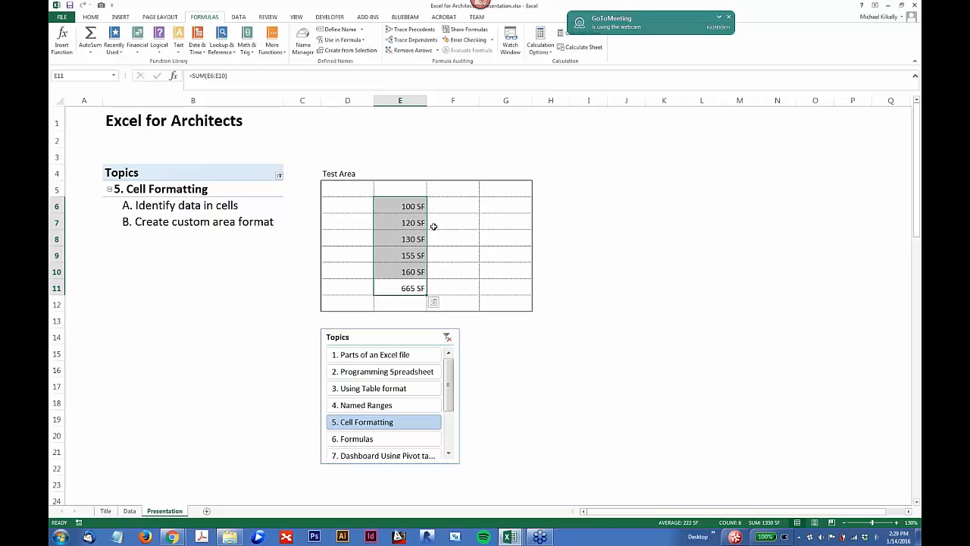
{"action": "left_click", "coordinate": [423, 291]}
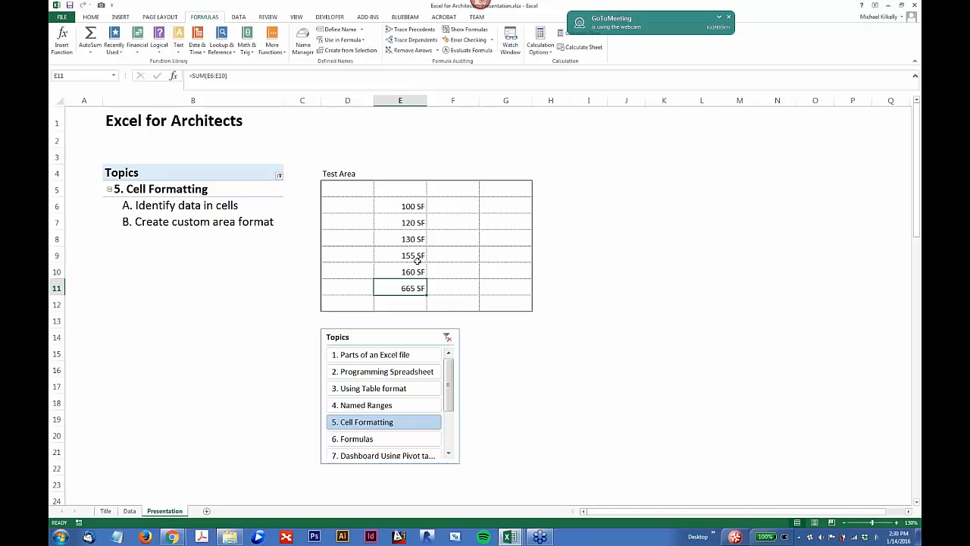
Step: Change the custom number format of cells E6:E11 to #,##0 "SF" to add a thousands separator
{"action": "left_click_drag", "start_coordinate": [410, 209], "coordinate": [409, 289]}
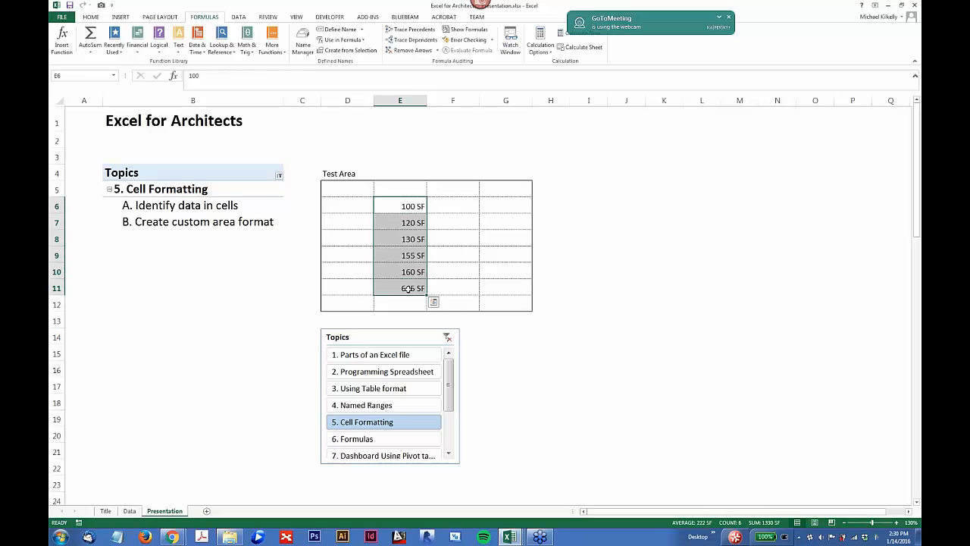
{"action": "right_click", "coordinate": [409, 290]}
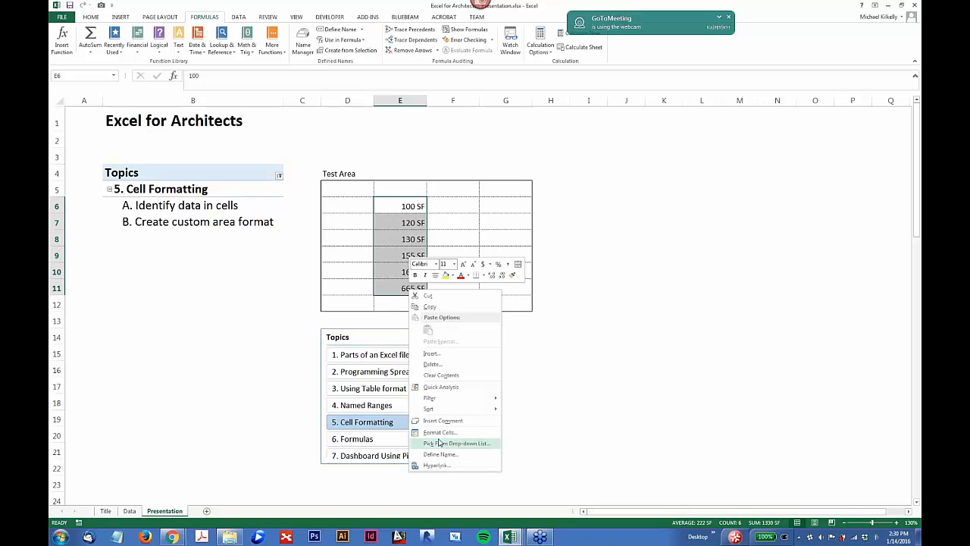
{"action": "left_click", "coordinate": [439, 432]}
{"action": "left_click_drag", "start_coordinate": [477, 326], "coordinate": [501, 268]}
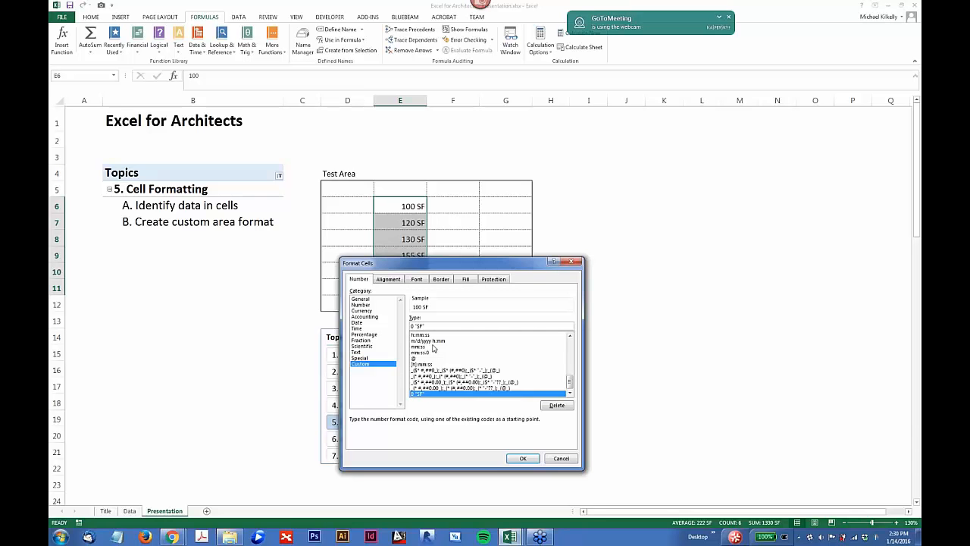
{"action": "type", "text": "#,##"}
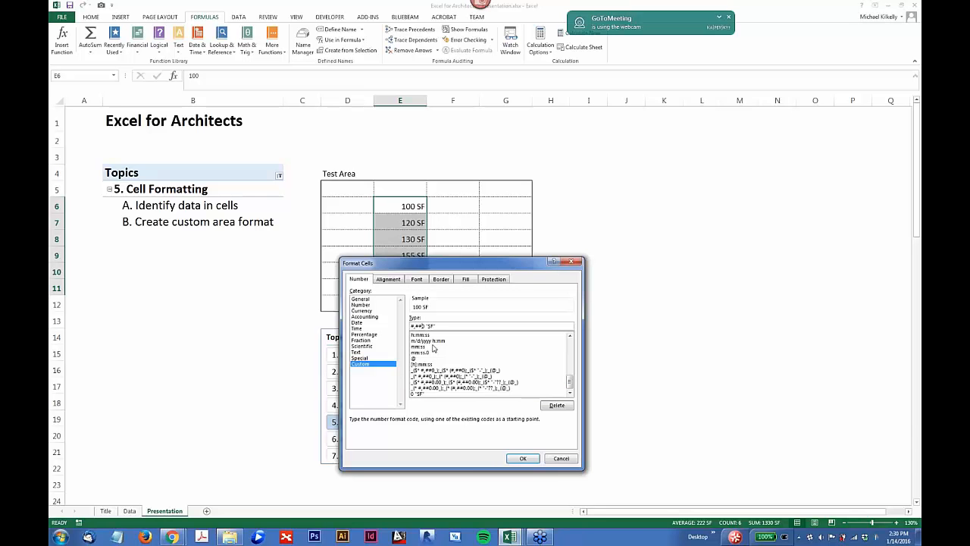
{"action": "type", "text": "#"}
{"action": "key", "text": "BackSpace"}
{"action": "left_click", "coordinate": [521, 458]}
Step: Enter 1200 in cell E6 to test the thousands separator in the area format
{"action": "left_click", "coordinate": [396, 206]}
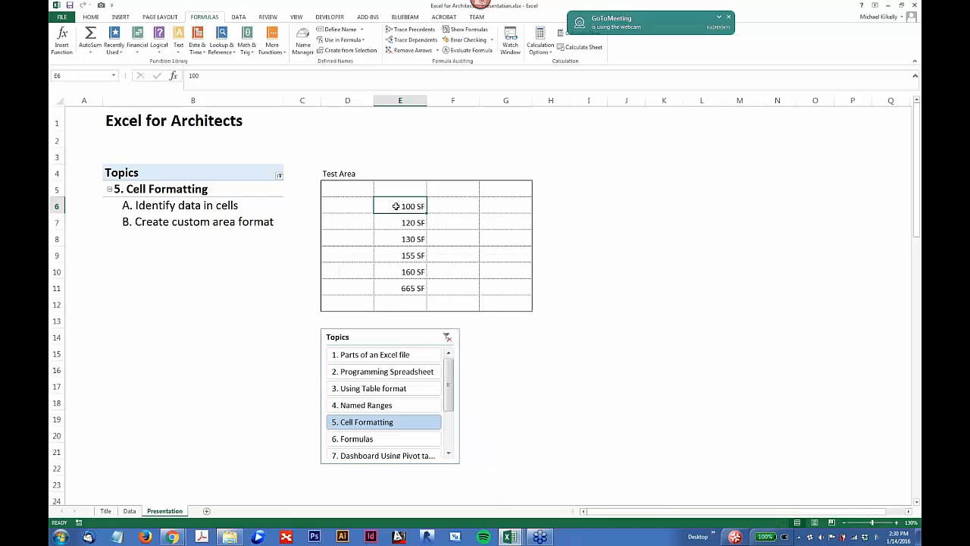
{"action": "type", "text": "1200"}
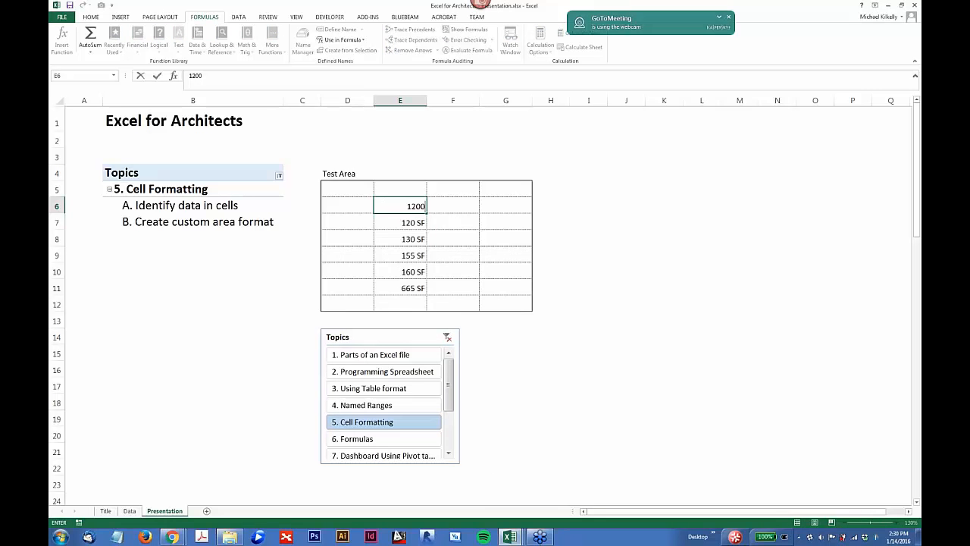
{"action": "key", "text": "Return"}
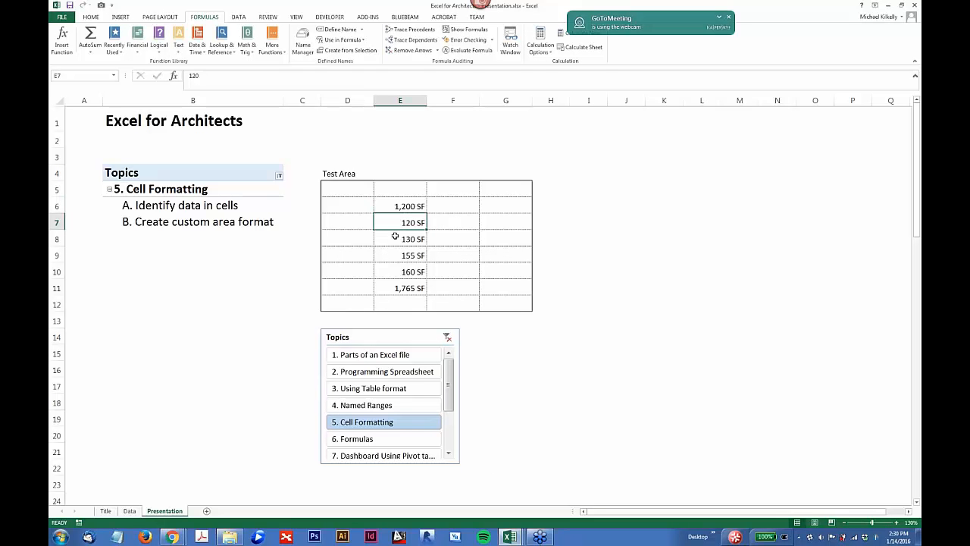
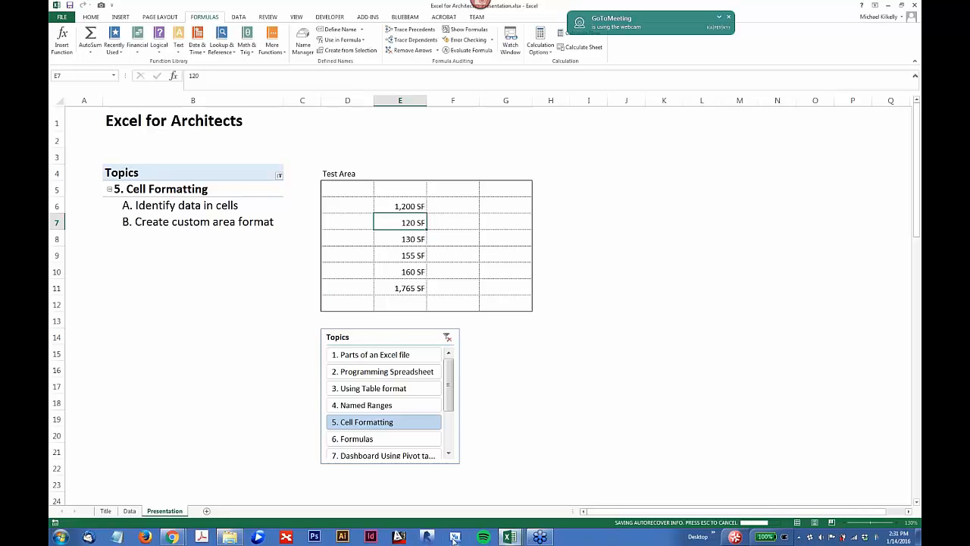
Step: Show the available conditional formatting options for cell E9 without applying any
{"action": "left_click", "coordinate": [408, 255]}
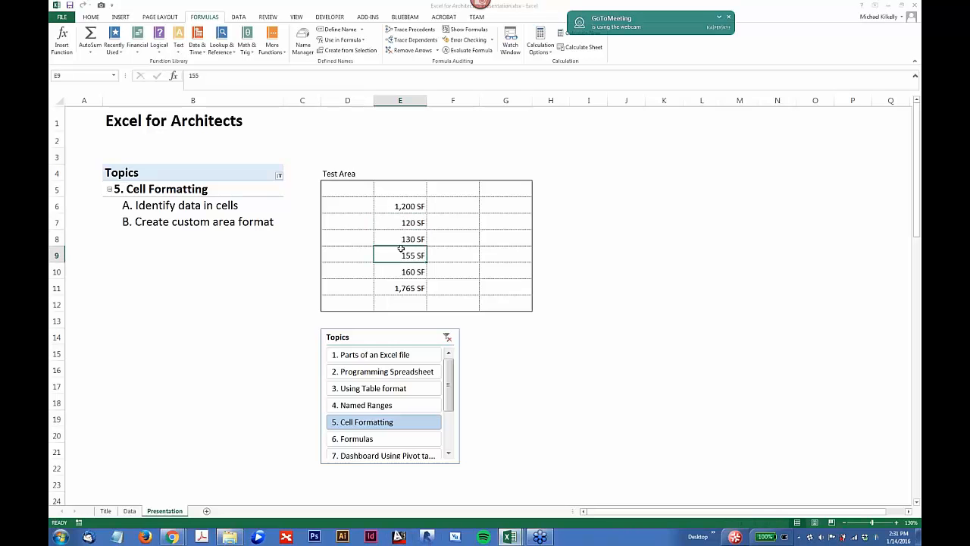
{"action": "right_click", "coordinate": [395, 254]}
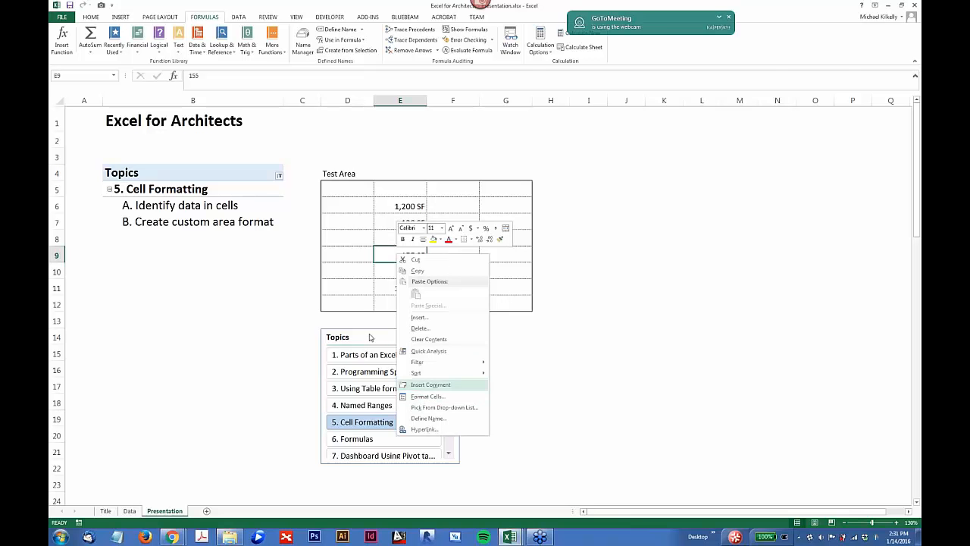
{"action": "left_click", "coordinate": [90, 20]}
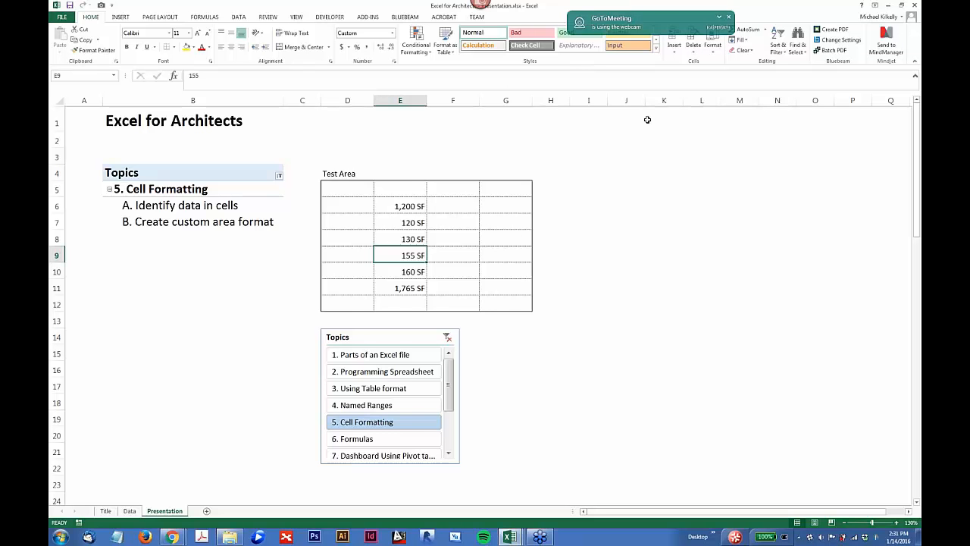
{"action": "left_click", "coordinate": [422, 51]}
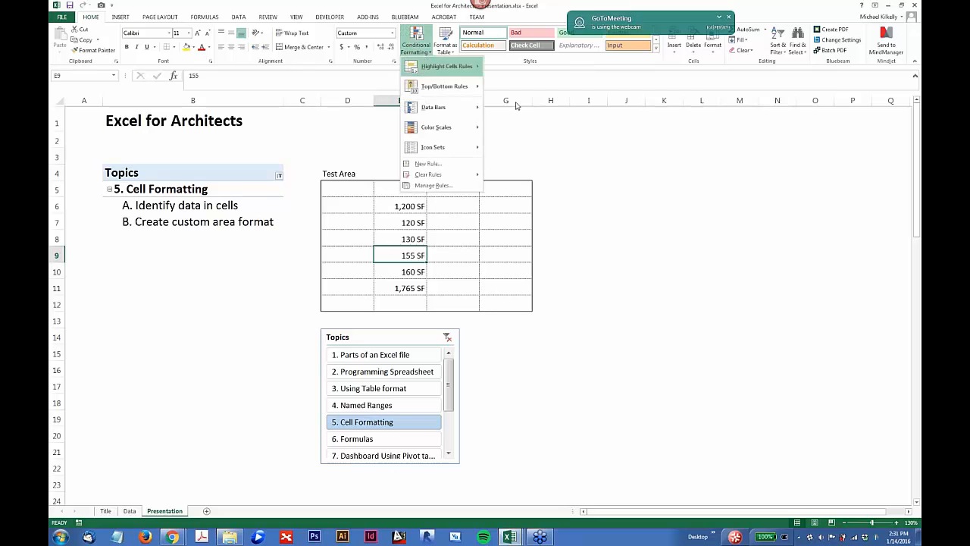
{"action": "left_click", "coordinate": [582, 158]}
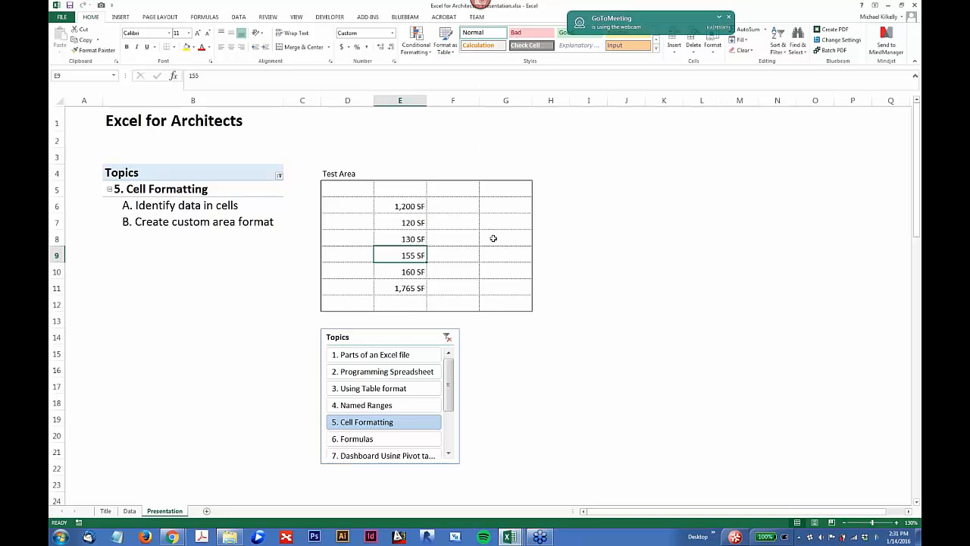
Step: Display the custom number format of cell E9 in the Format Cells dialog, then close it without changing anything
{"action": "left_click", "coordinate": [394, 64]}
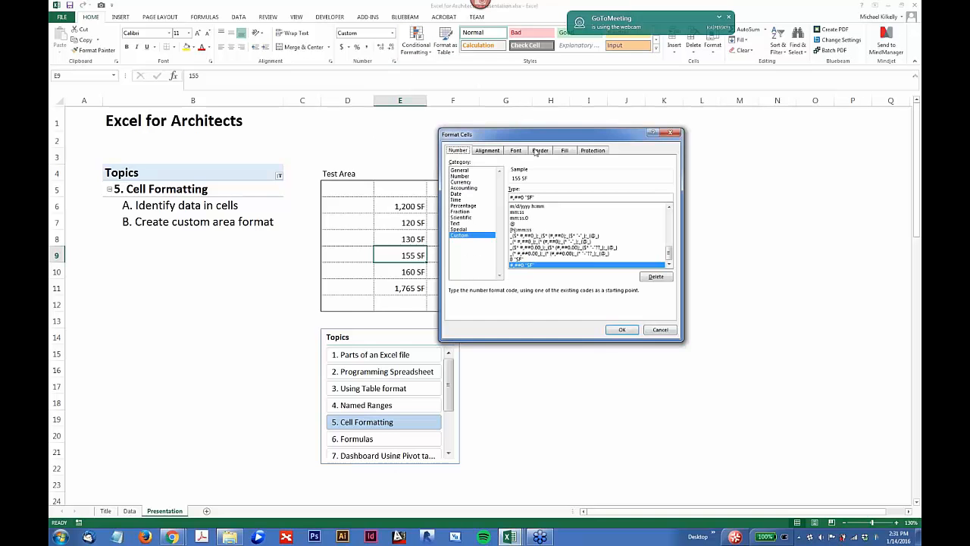
{"action": "left_click_drag", "start_coordinate": [552, 126], "coordinate": [411, 55]}
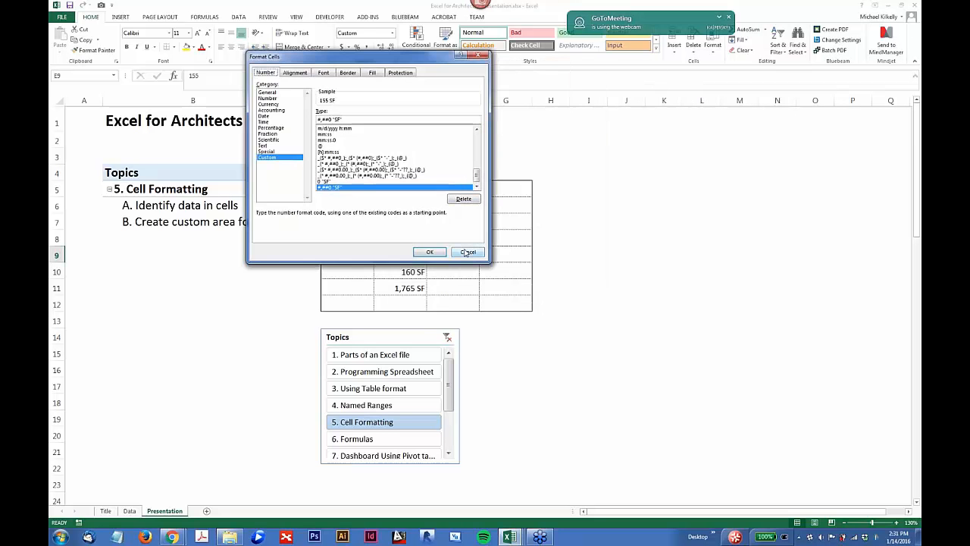
{"action": "left_click", "coordinate": [466, 254]}
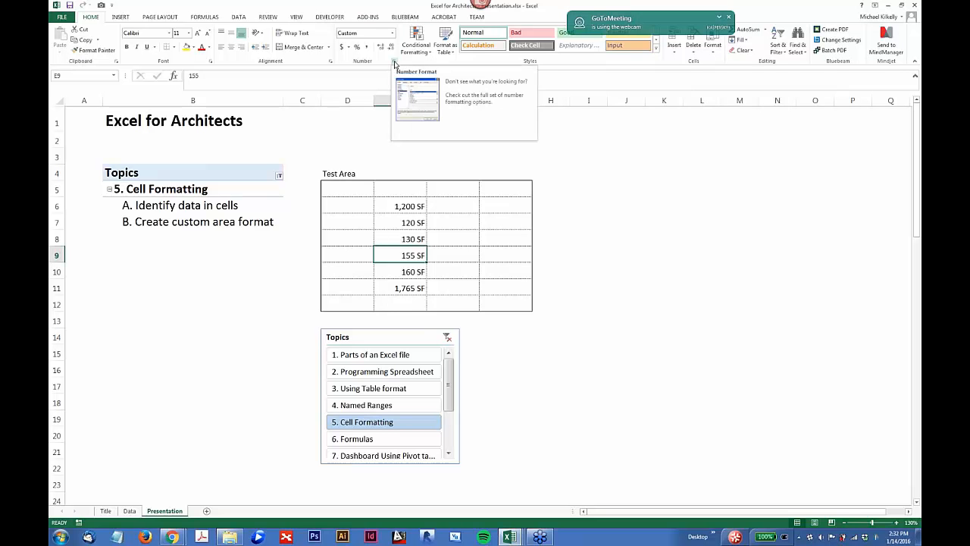
{"action": "left_click", "coordinate": [395, 62]}
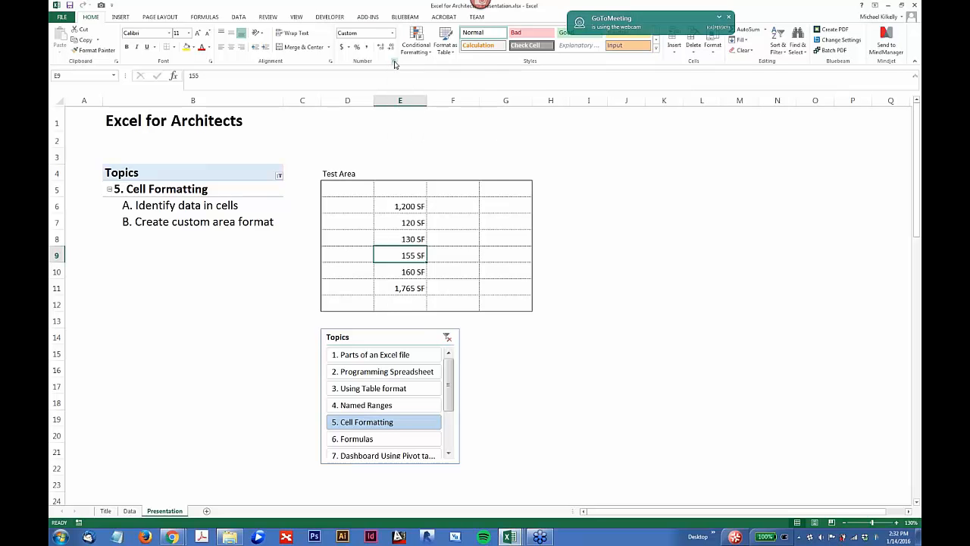
{"action": "left_click_drag", "start_coordinate": [396, 59], "coordinate": [456, 72]}
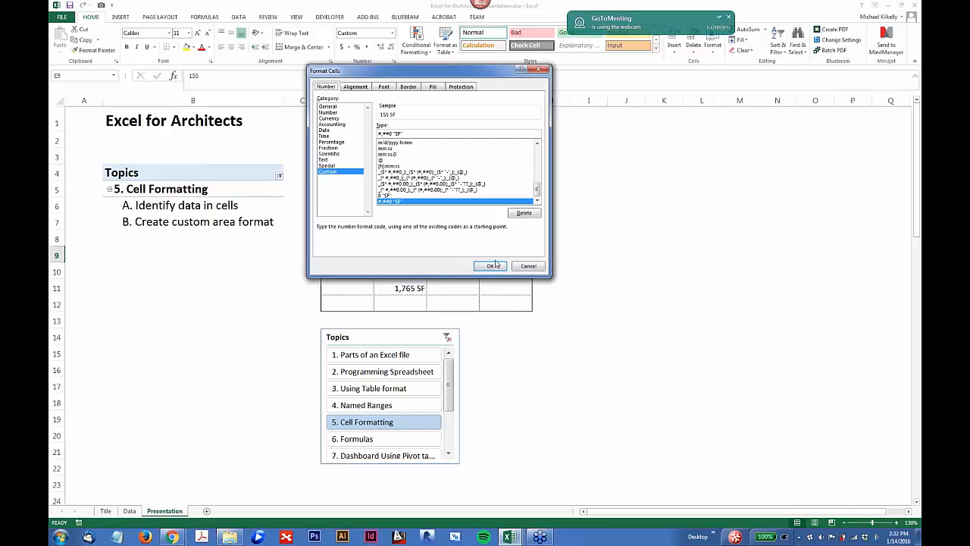
{"action": "key", "text": "Print"}
{"action": "key", "text": "Escape"}
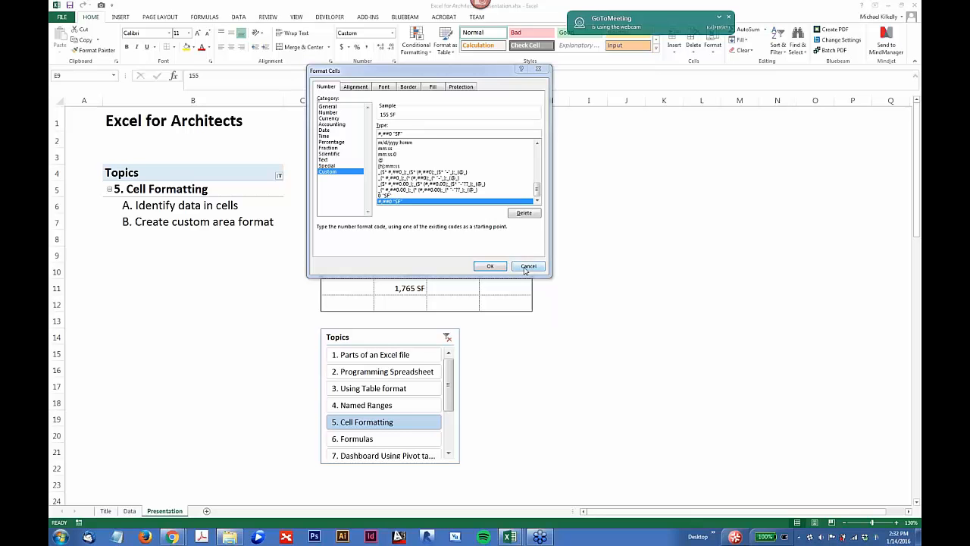
{"action": "left_click", "coordinate": [523, 270]}
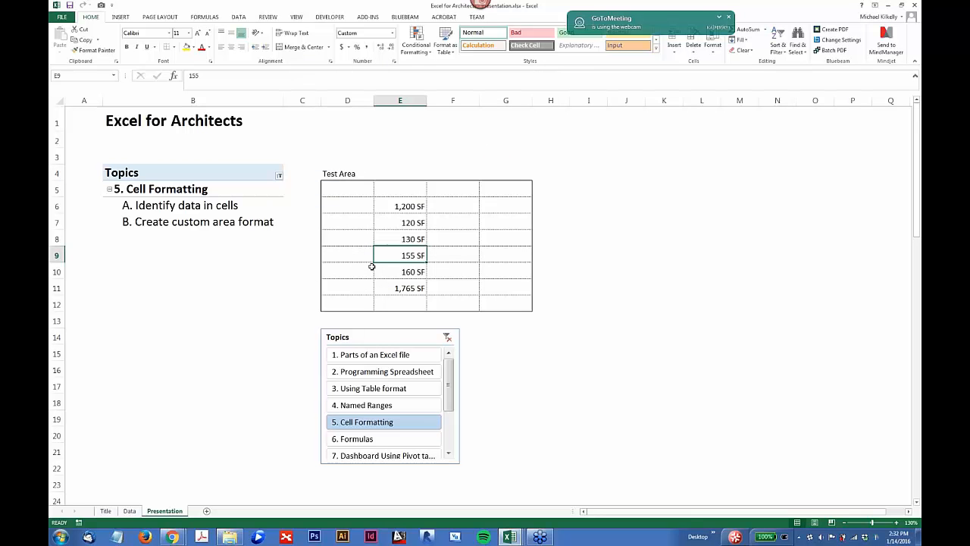
Step: Switch to the workbook 6 - Excel Formulas.xlsx and bring up the function library and formula tools
{"action": "left_click", "coordinate": [511, 536]}
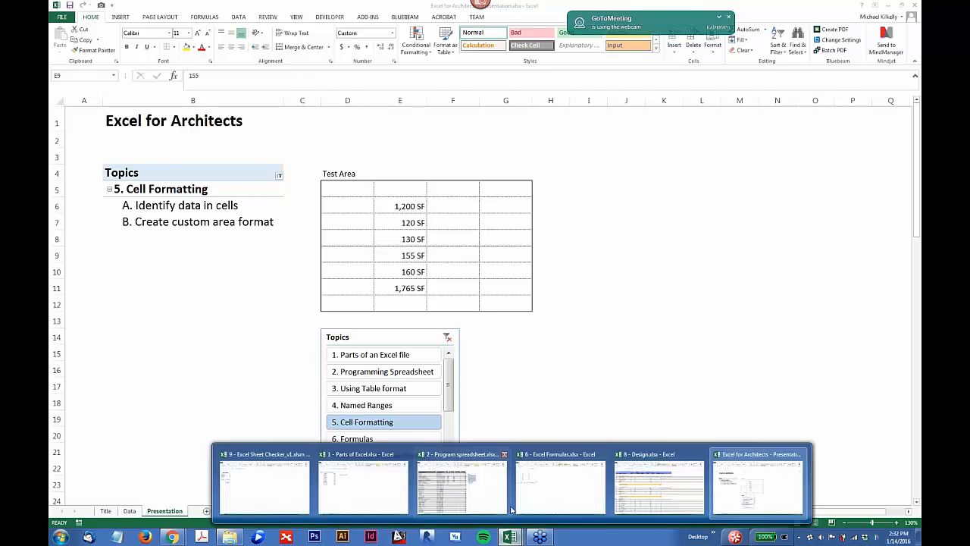
{"action": "left_click", "coordinate": [464, 485]}
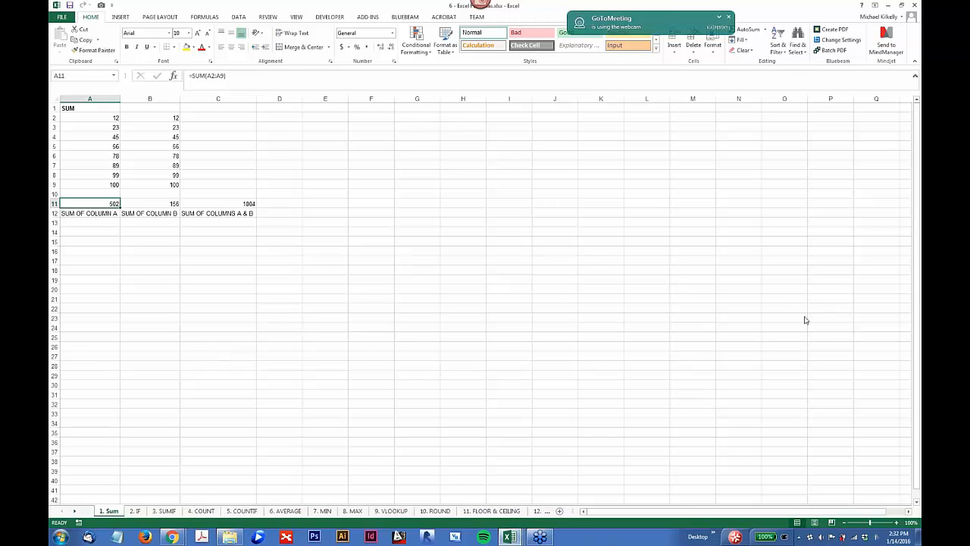
{"action": "left_click", "coordinate": [199, 17]}
{"action": "left_click", "coordinate": [201, 19]}
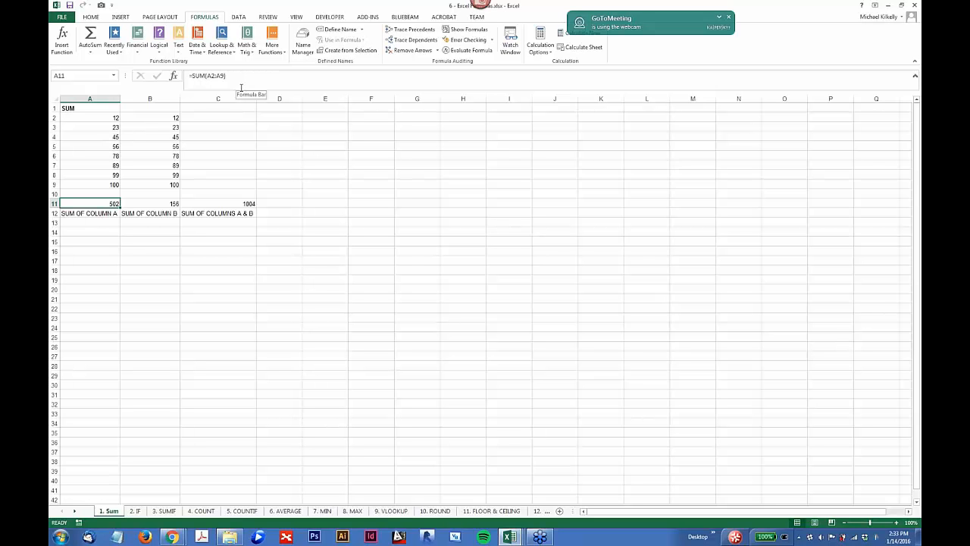
{"action": "left_click", "coordinate": [116, 253]}
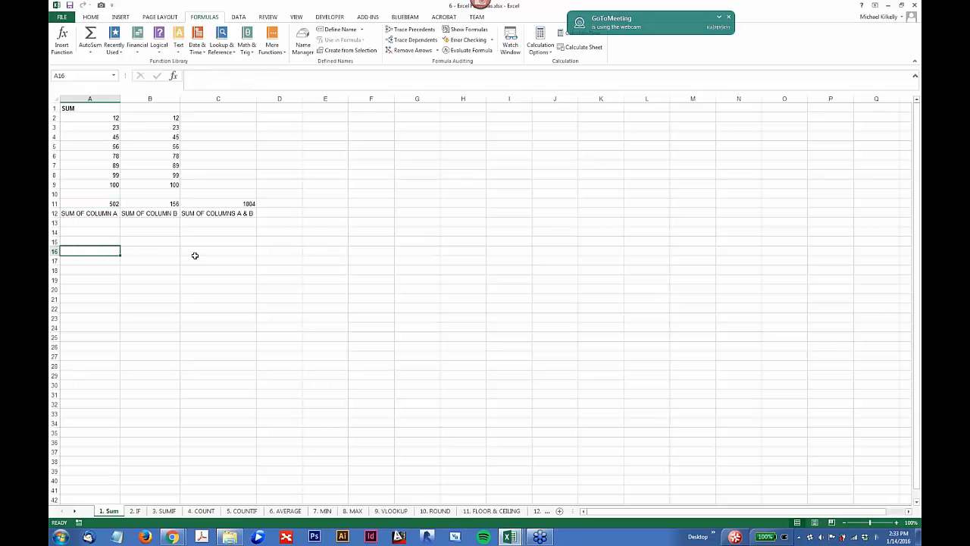
{"action": "left_click", "coordinate": [197, 77]}
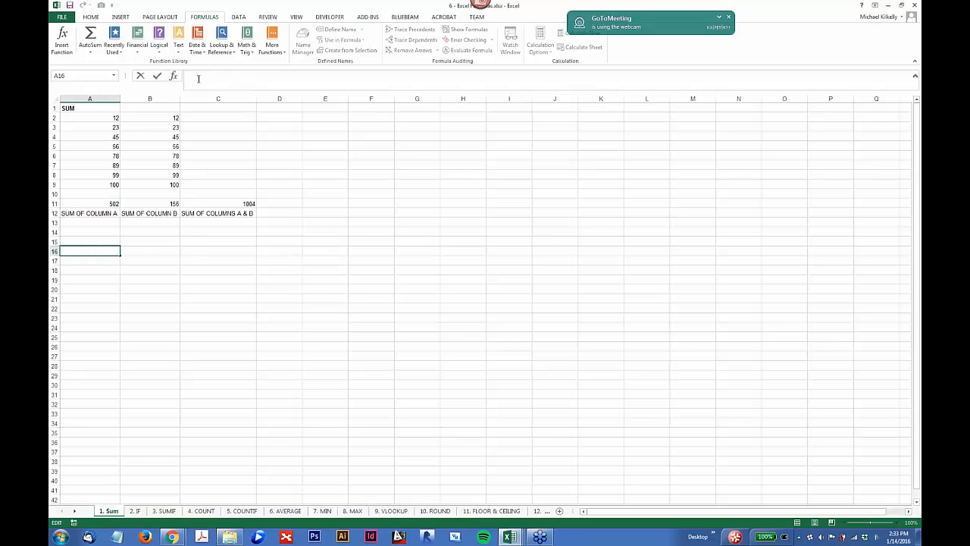
{"action": "type", "text": "="}
{"action": "left_click", "coordinate": [130, 251]}
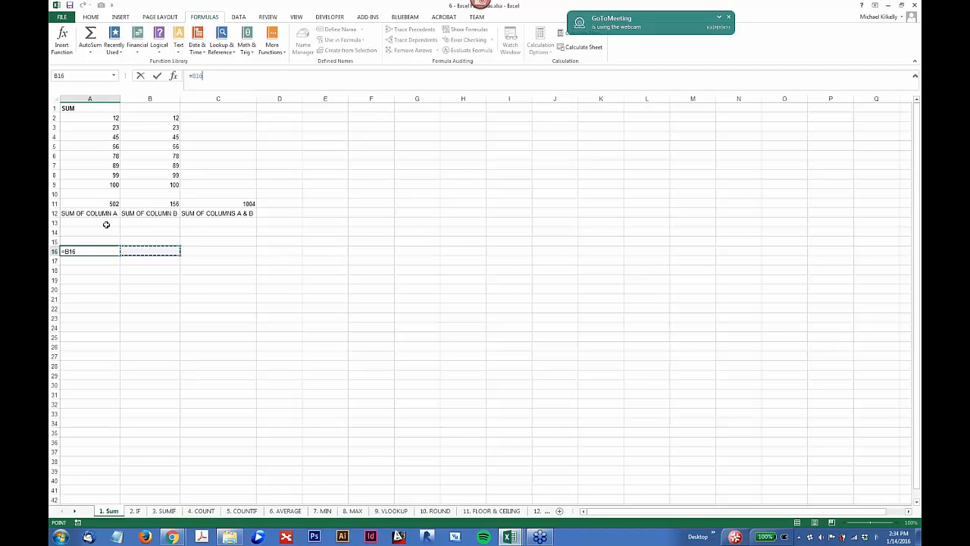
{"action": "key", "text": "Escape"}
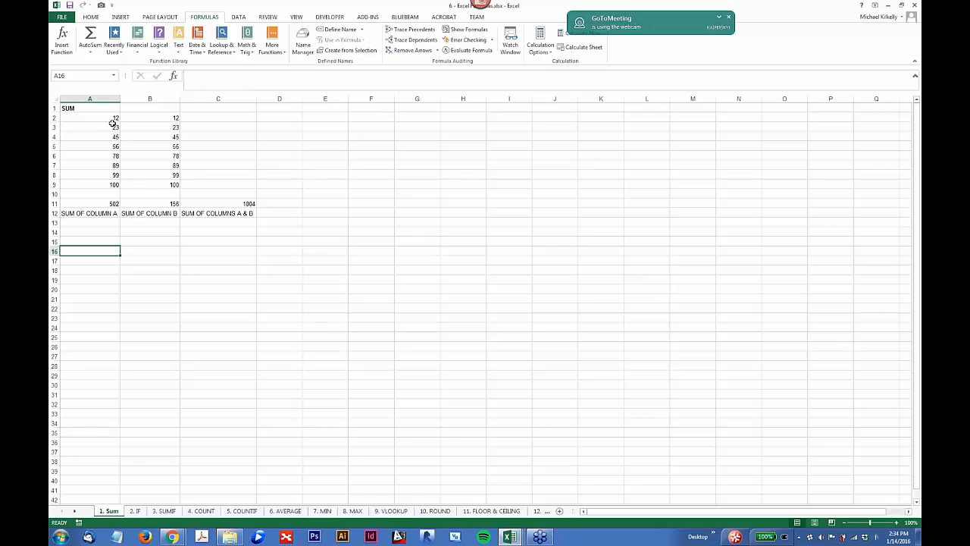
Step: Enter the formula =sum(B2:B9) in cell C15 to total the column B values
{"action": "left_click", "coordinate": [211, 242]}
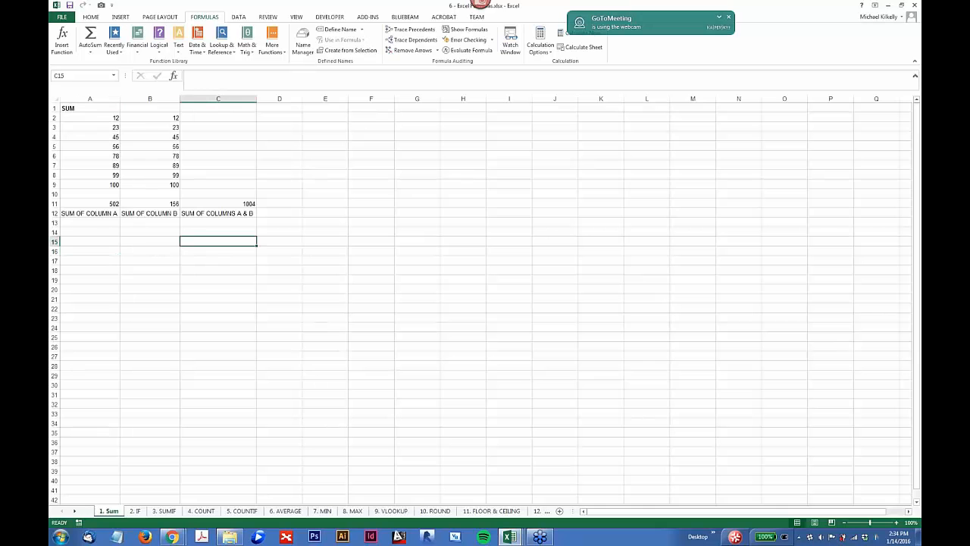
{"action": "type", "text": "="}
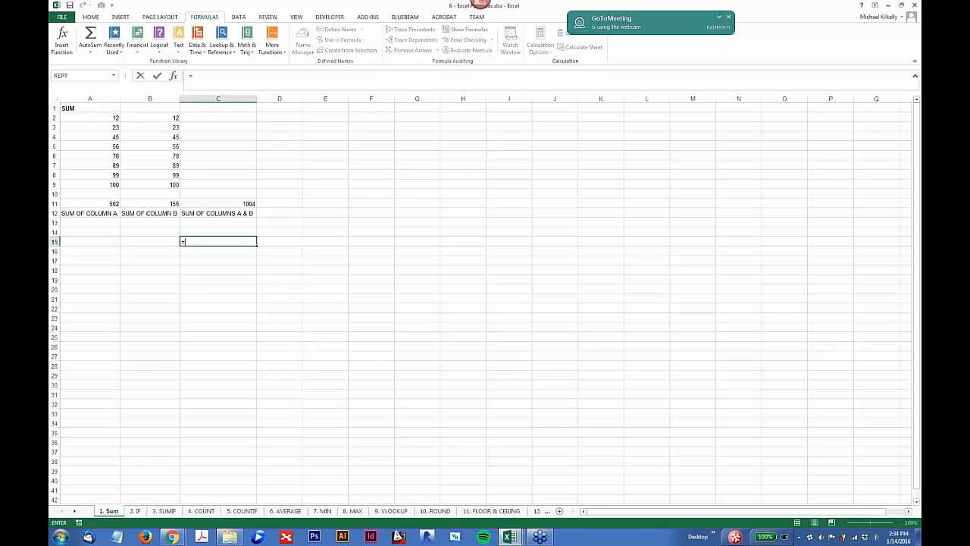
{"action": "type", "text": "sum("}
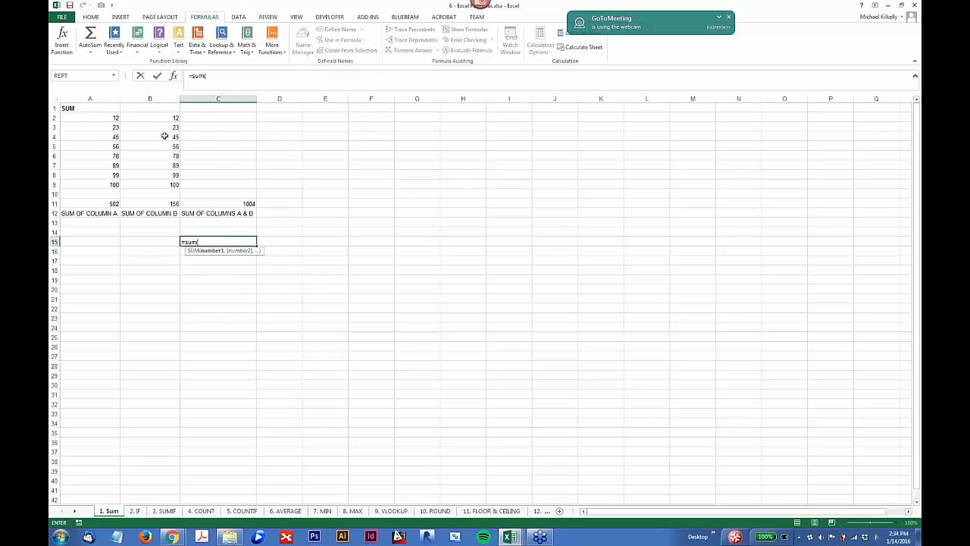
{"action": "left_click_drag", "start_coordinate": [161, 120], "coordinate": [161, 184]}
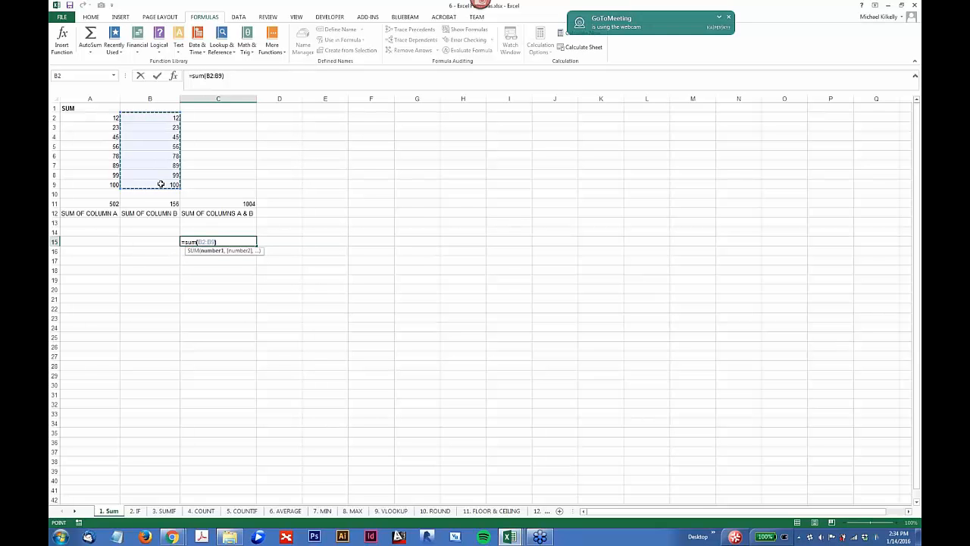
{"action": "type", "text": ")"}
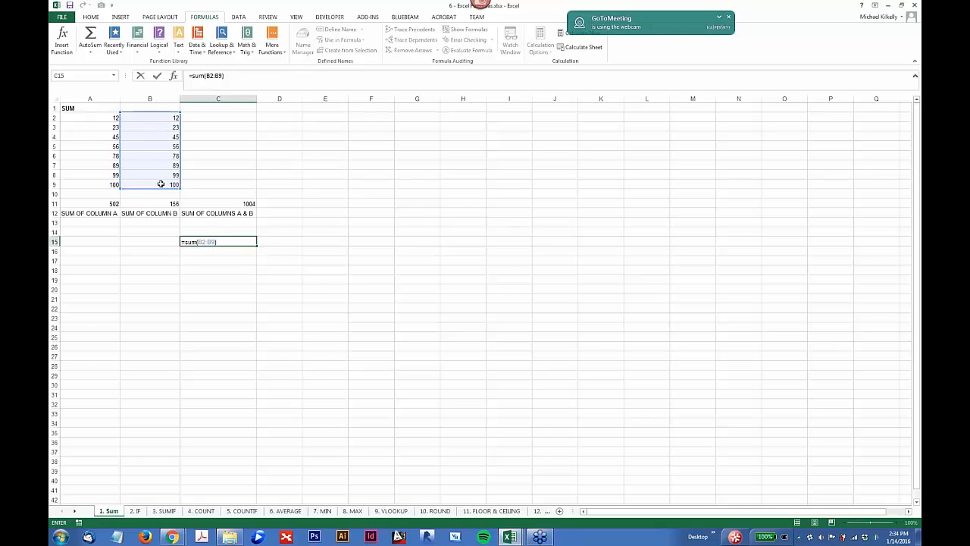
{"action": "key", "text": "Return"}
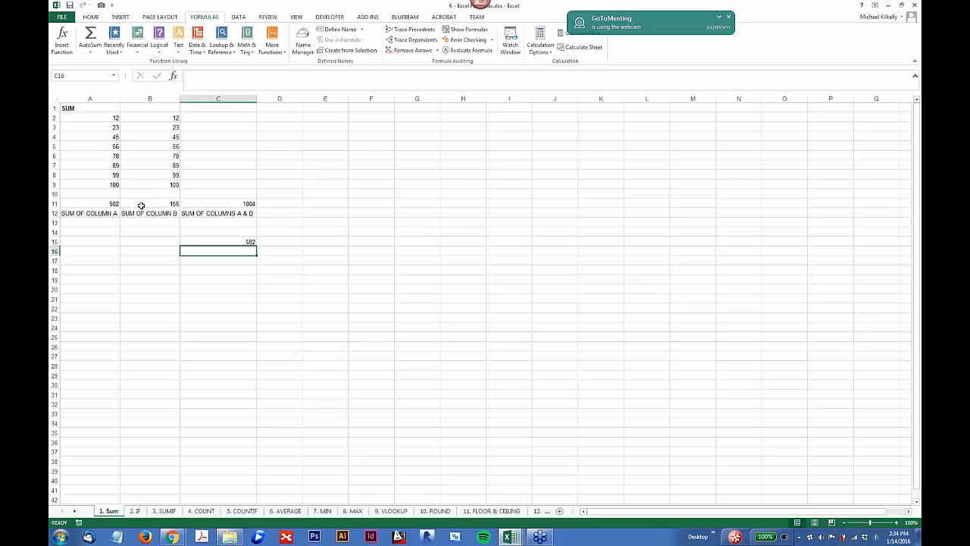
Step: Examine the SUM formulas in cells A11, B11 and C11 and the cells each one references
{"action": "left_click", "coordinate": [100, 205]}
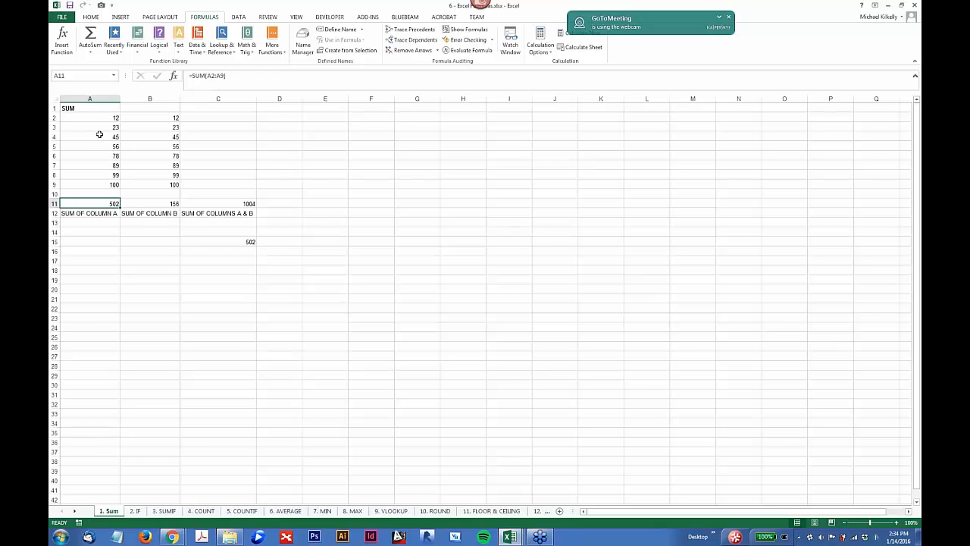
{"action": "left_click", "coordinate": [174, 204]}
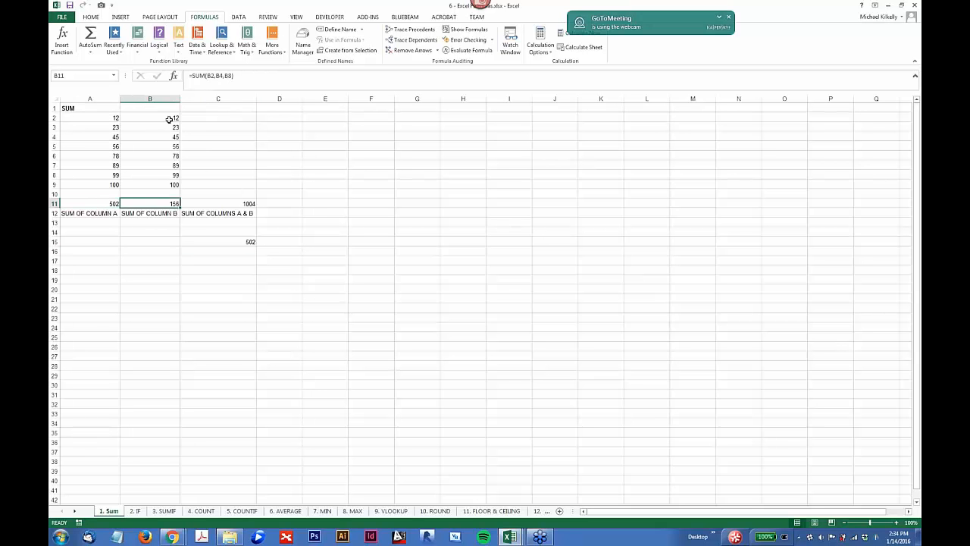
{"action": "key", "text": "F2"}
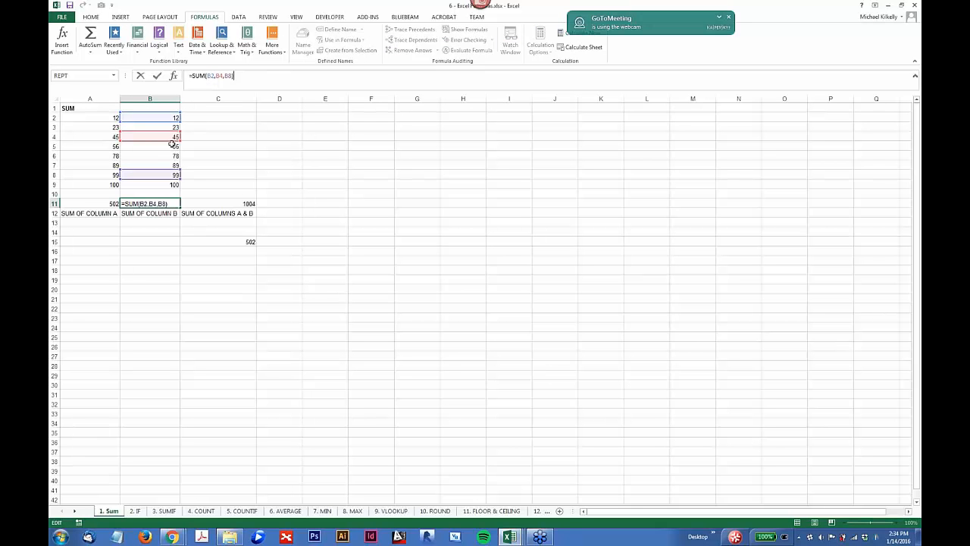
{"action": "left_click", "coordinate": [240, 205]}
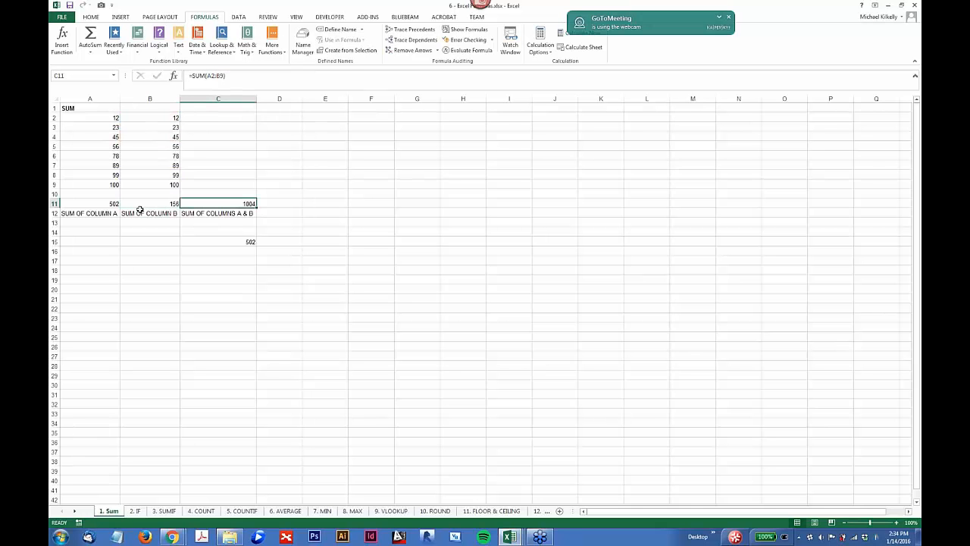
{"action": "left_click", "coordinate": [161, 206]}
{"action": "left_click", "coordinate": [245, 206]}
{"action": "left_click", "coordinate": [219, 75]}
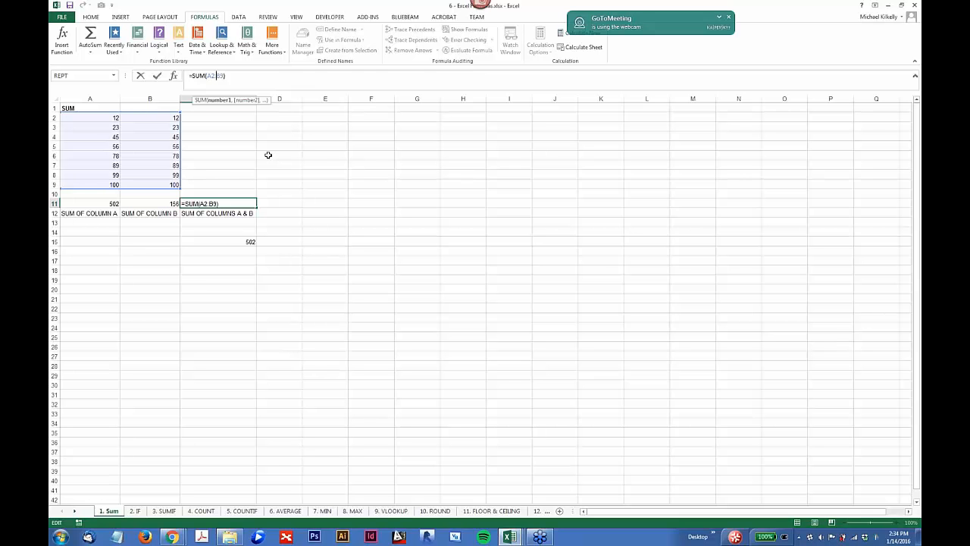
{"action": "key", "text": "ctrl+Return"}
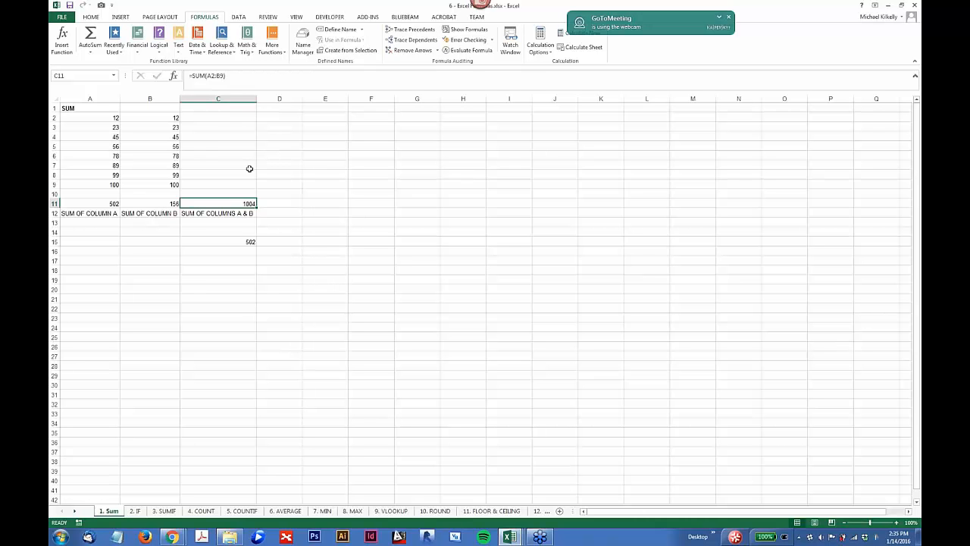
{"action": "left_click", "coordinate": [287, 128]}
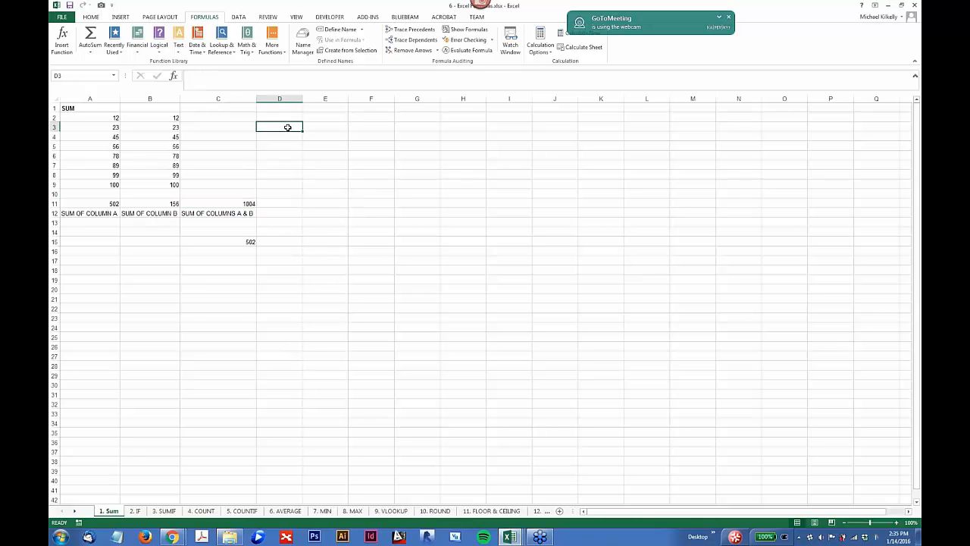
{"action": "left_click", "coordinate": [243, 205]}
{"action": "left_click", "coordinate": [210, 75]}
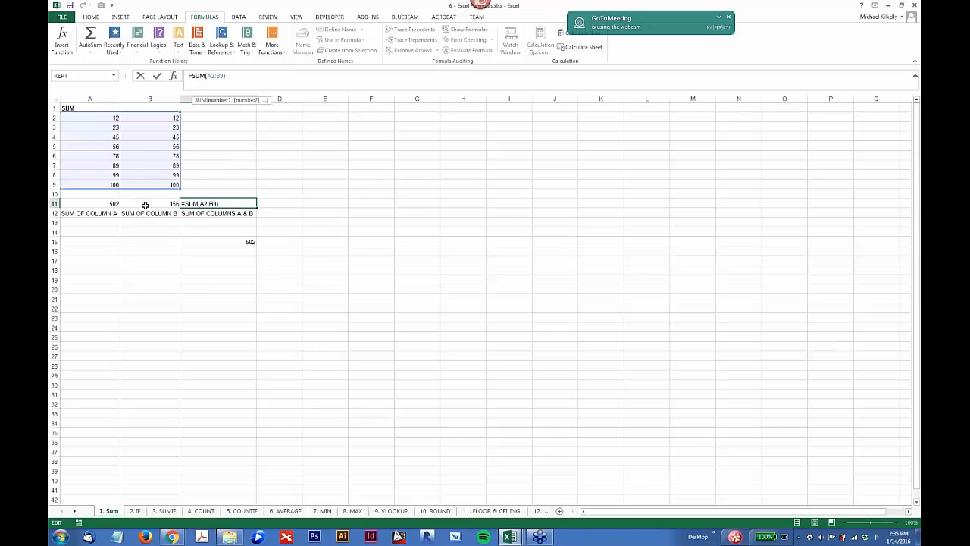
{"action": "left_click", "coordinate": [117, 203]}
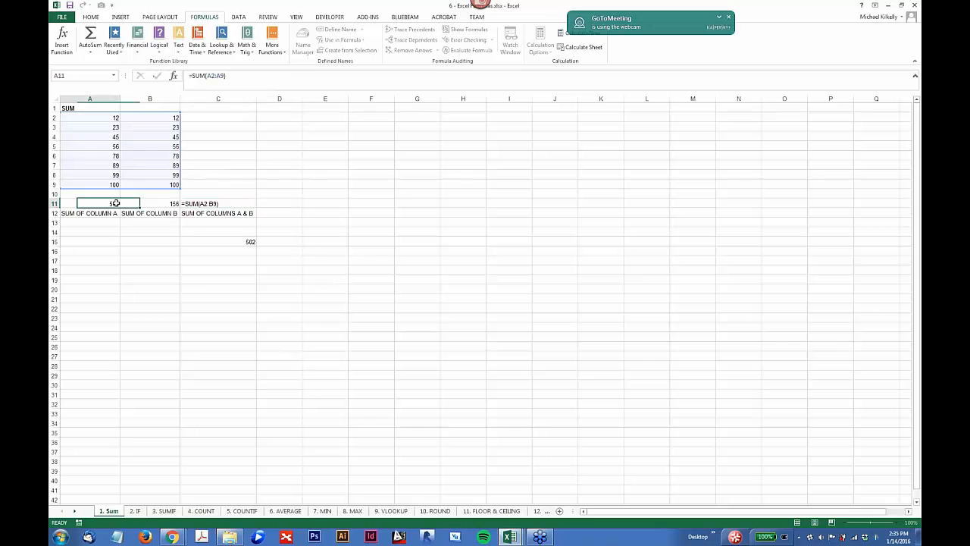
Step: Copy the SUM formula from C11 into D11 and inspect the range the copied formula references
{"action": "left_click", "coordinate": [235, 204]}
{"action": "key", "text": "ctrl+c"}
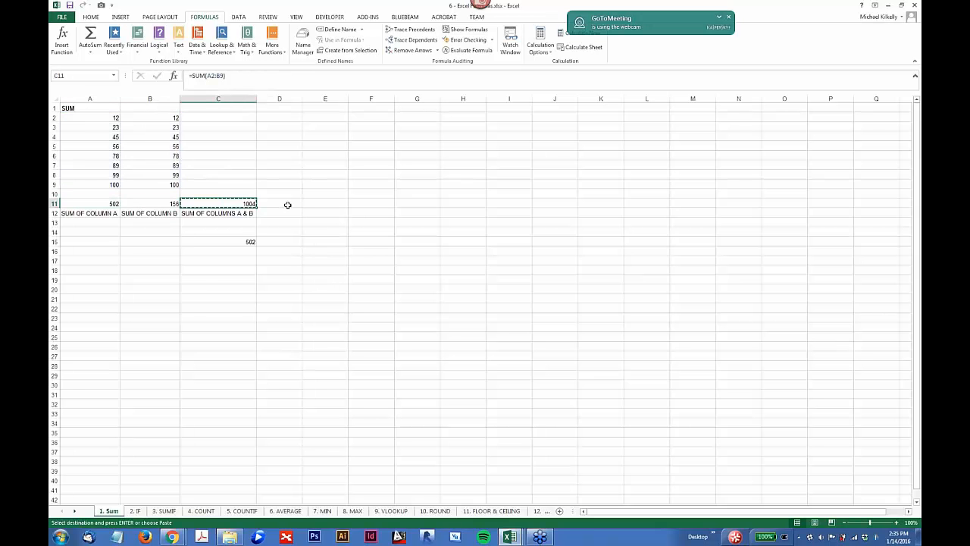
{"action": "left_click", "coordinate": [288, 202]}
{"action": "key", "text": "ctrl+v"}
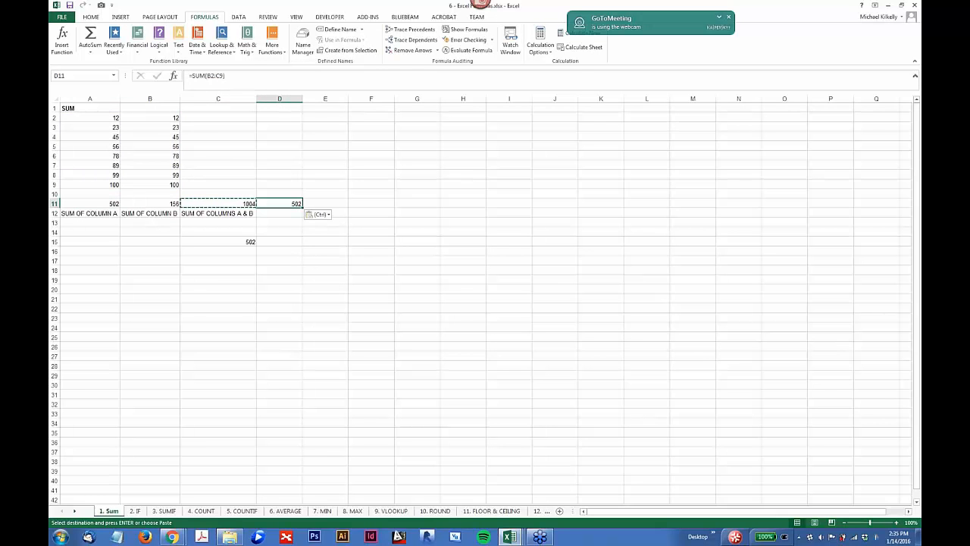
{"action": "left_click", "coordinate": [214, 76]}
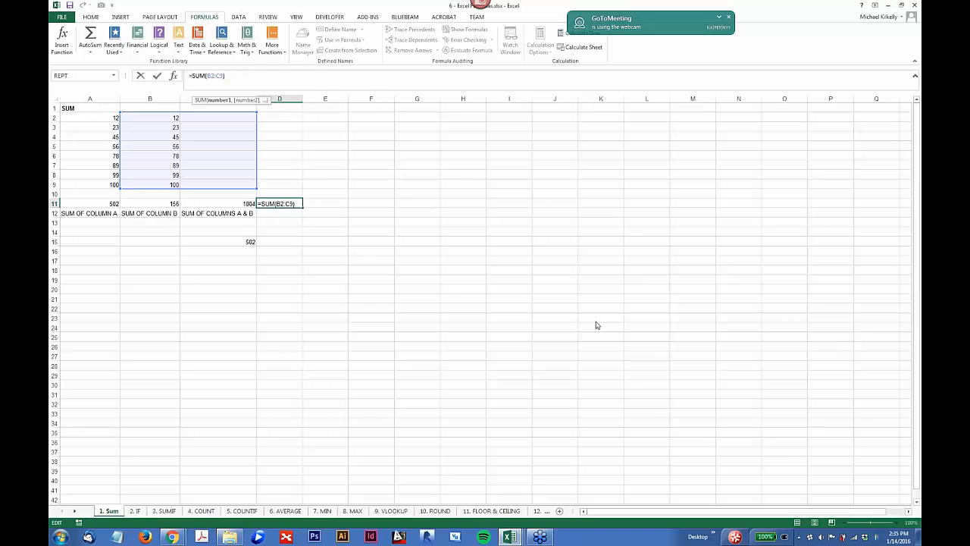
{"action": "left_click", "coordinate": [362, 80]}
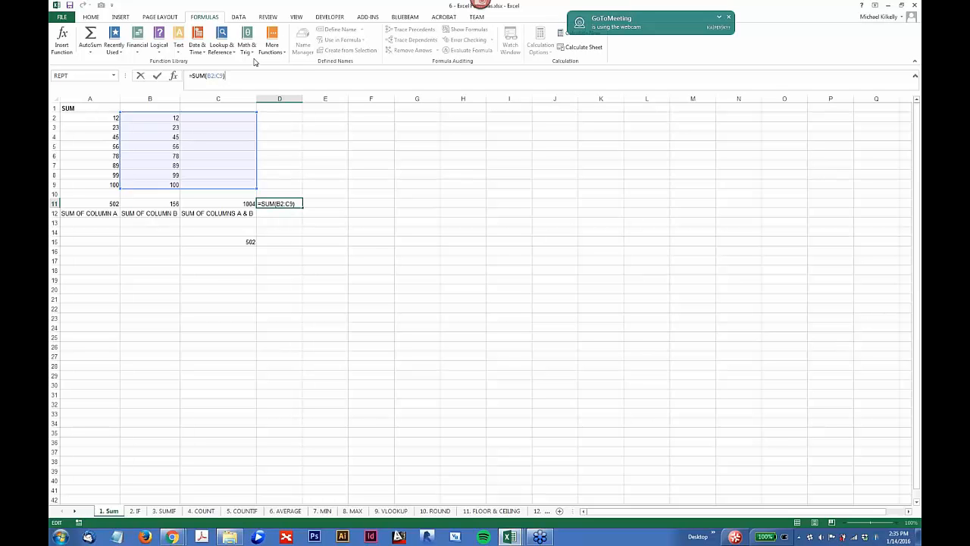
{"action": "left_click", "coordinate": [327, 251]}
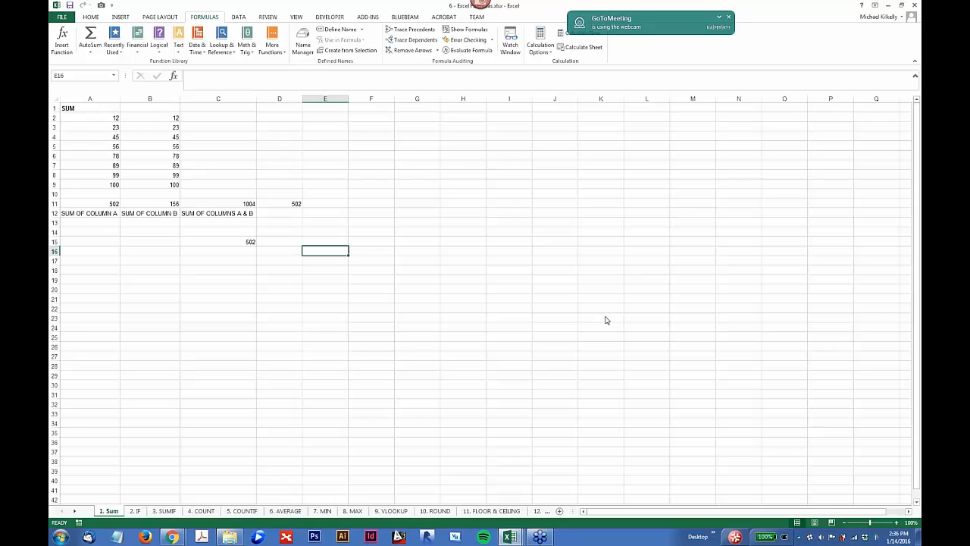
Step: Compare the cell references in the SUM formulas of A11, B11, D11 and C11
{"action": "left_click", "coordinate": [101, 203]}
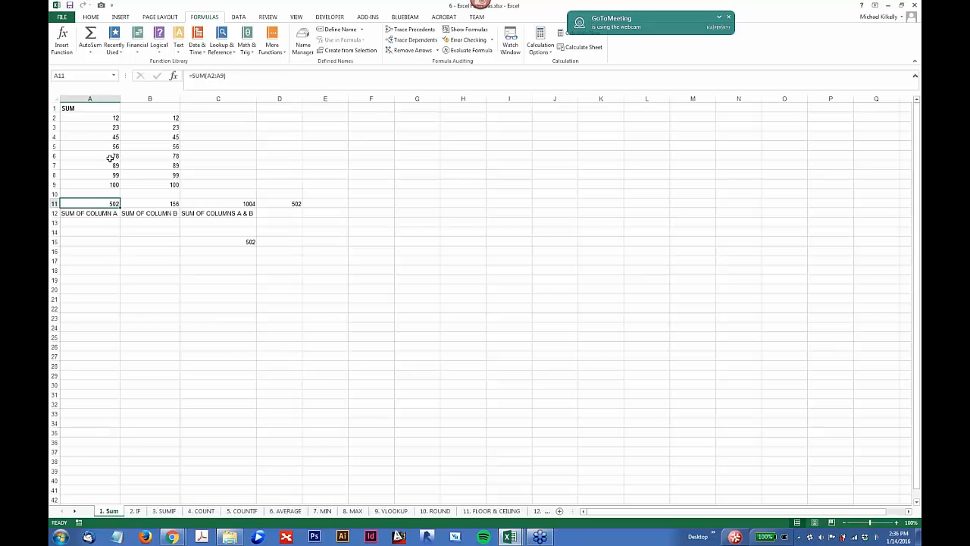
{"action": "left_click", "coordinate": [170, 203]}
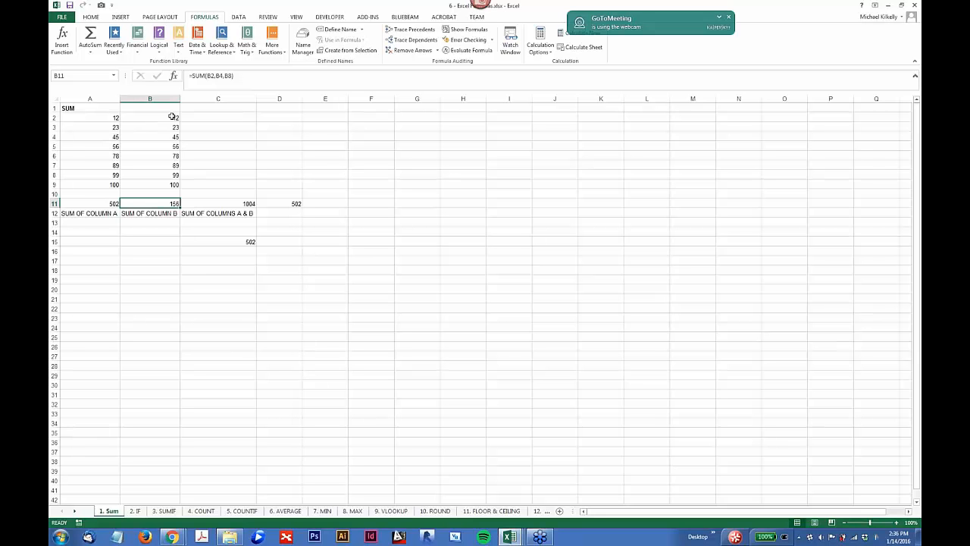
{"action": "left_click", "coordinate": [108, 204]}
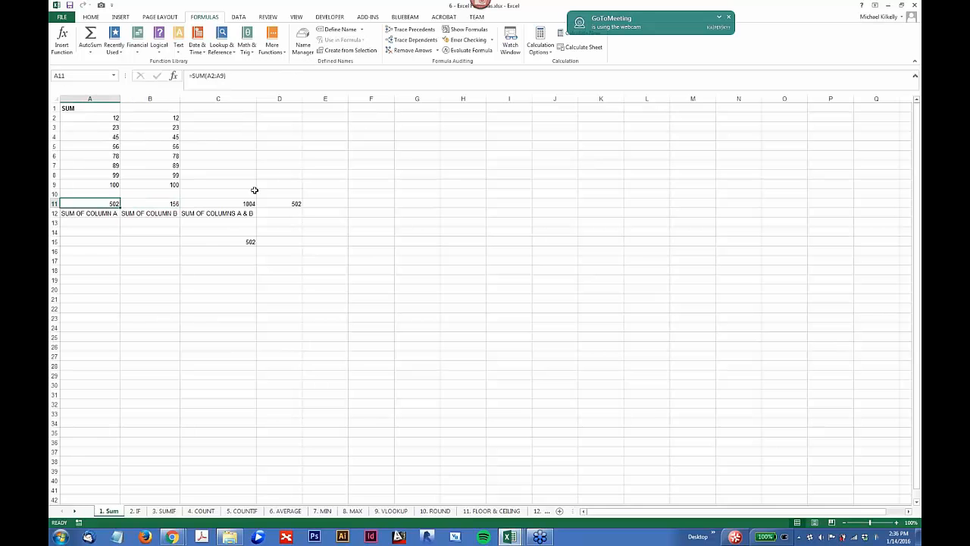
{"action": "left_click", "coordinate": [288, 203]}
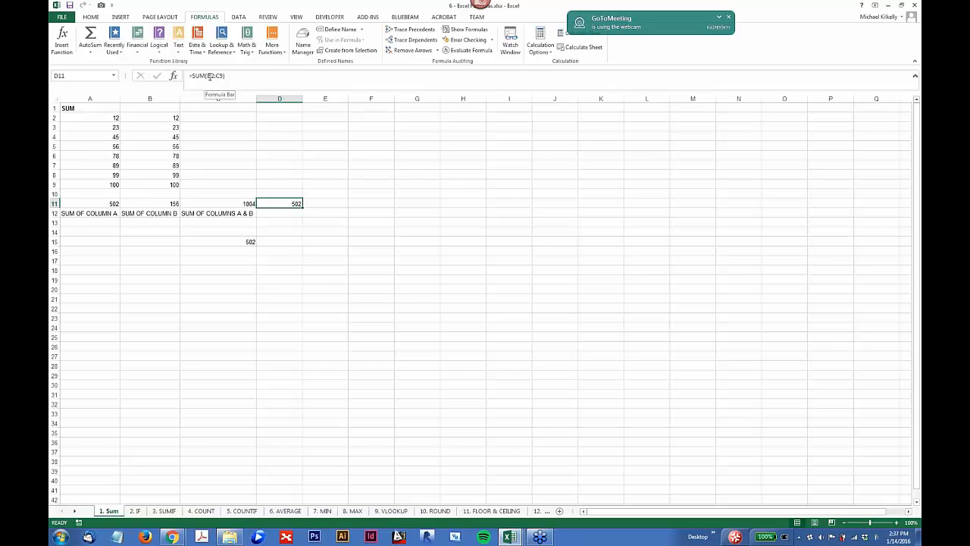
{"action": "left_click", "coordinate": [242, 205]}
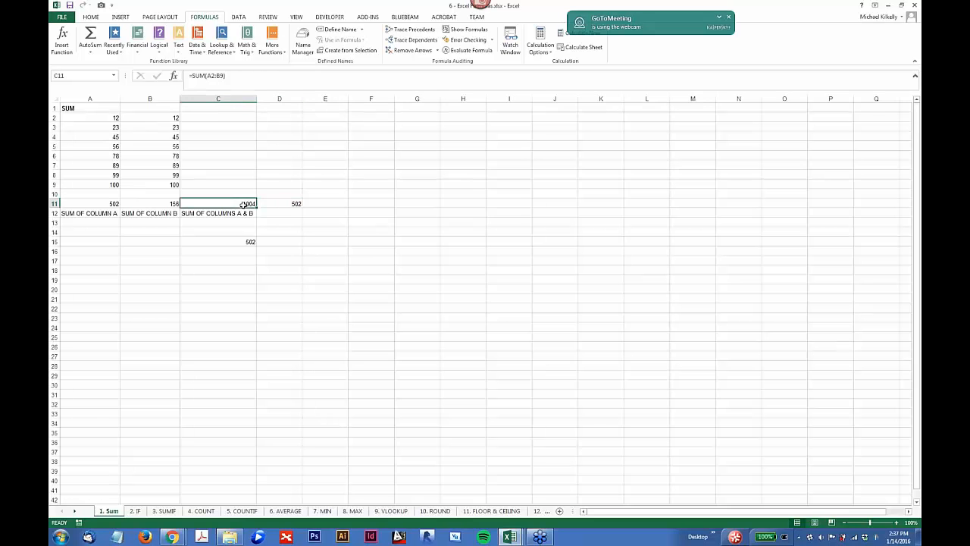
Step: Clear cell D11 and paste the C11 formula into it again, checking which columns its relative references cover
{"action": "left_click", "coordinate": [276, 206]}
{"action": "key", "text": "Delete"}
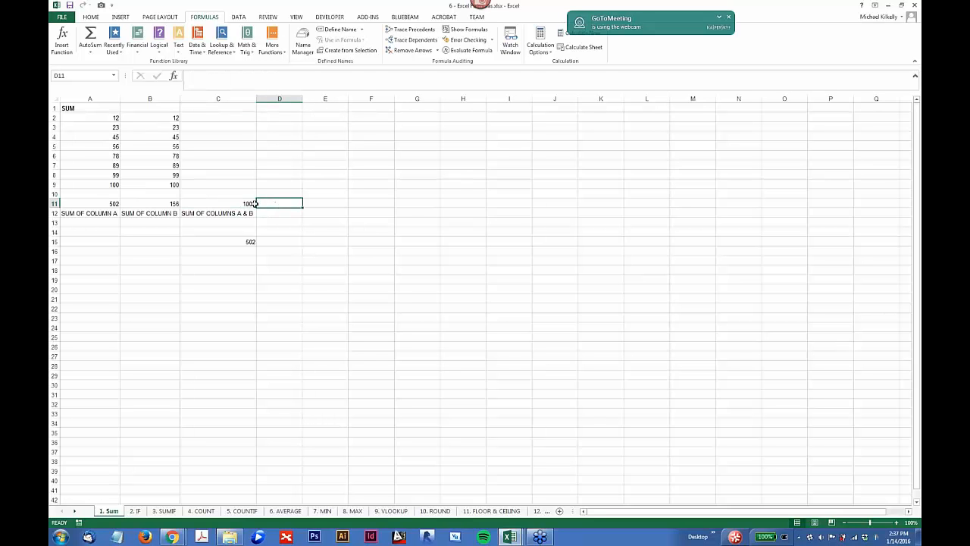
{"action": "left_click", "coordinate": [251, 204]}
{"action": "key", "text": "ctrl+c"}
{"action": "left_click", "coordinate": [272, 204]}
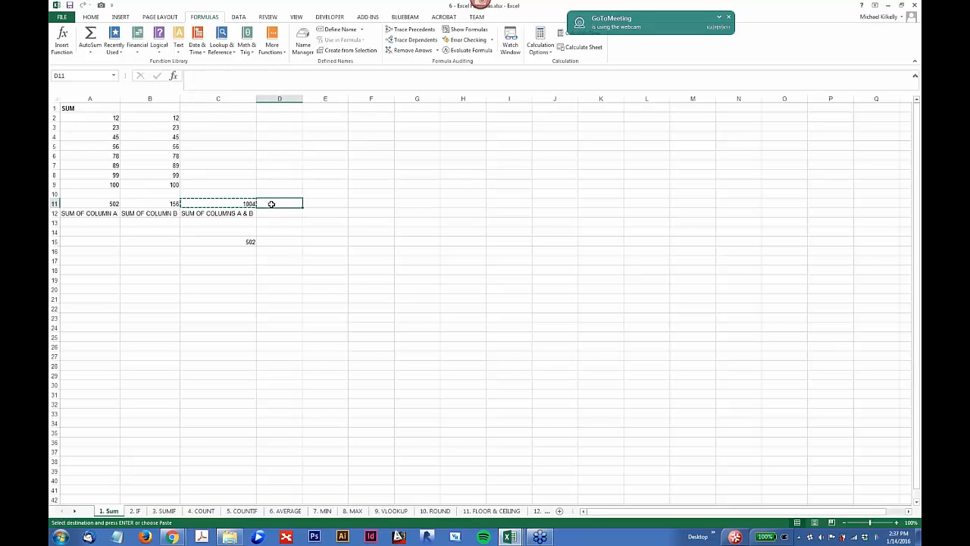
{"action": "key", "text": "ctrl+v"}
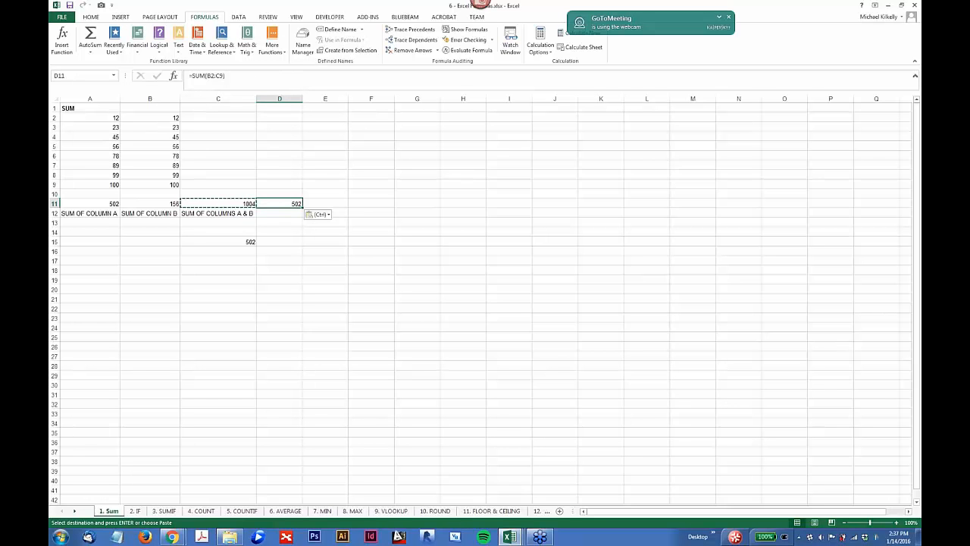
{"action": "left_click", "coordinate": [210, 75]}
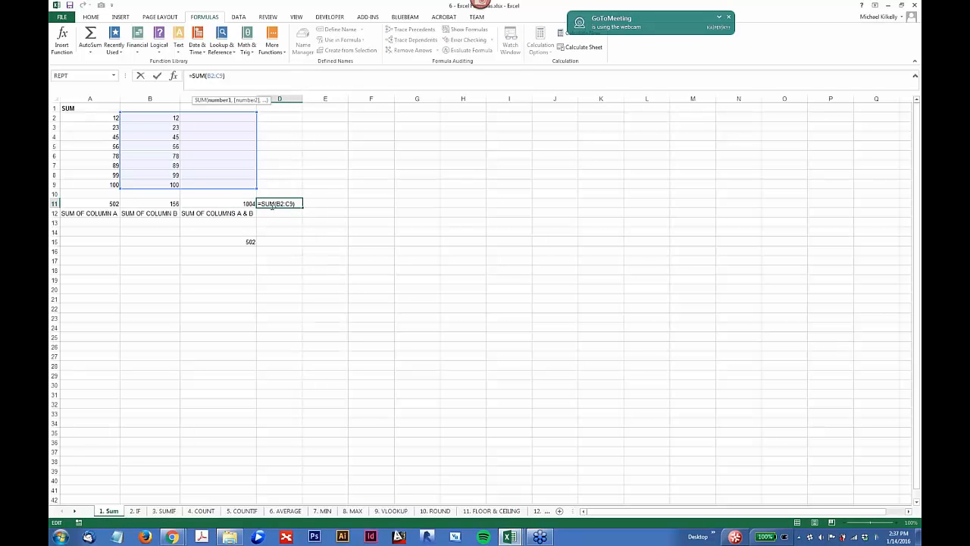
{"action": "left_click", "coordinate": [269, 257]}
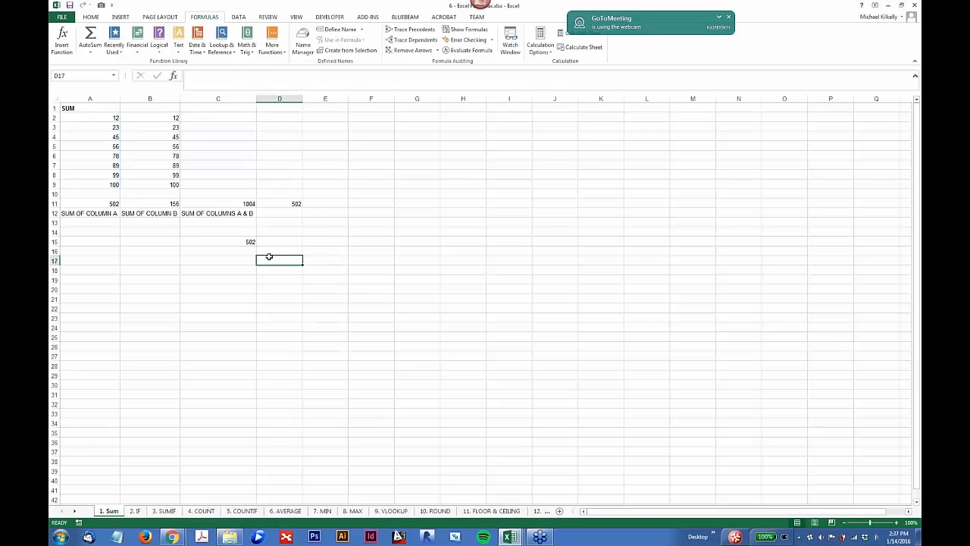
{"action": "left_click", "coordinate": [296, 205]}
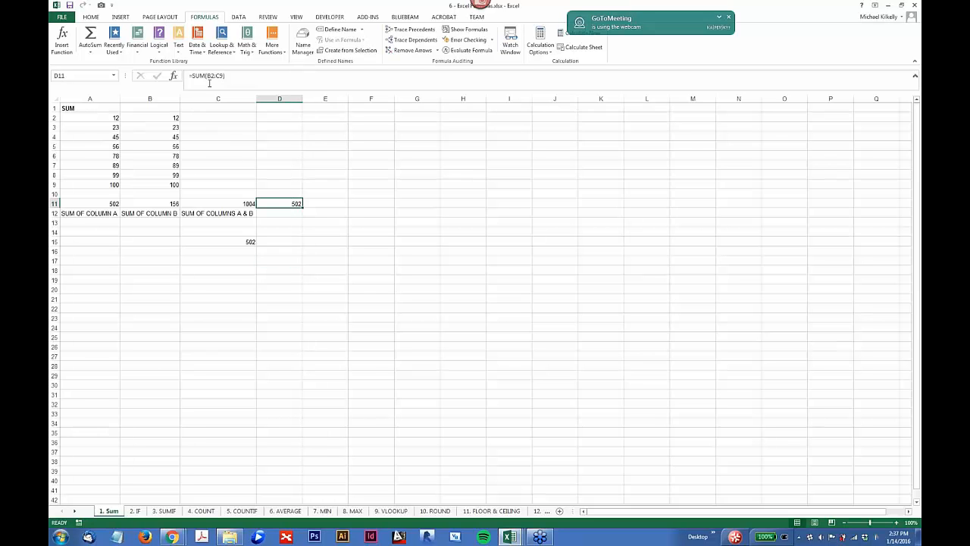
Step: Make the range in the C11 formula absolute so it reads =SUM($A$2:$B$9)
{"action": "left_click", "coordinate": [248, 205]}
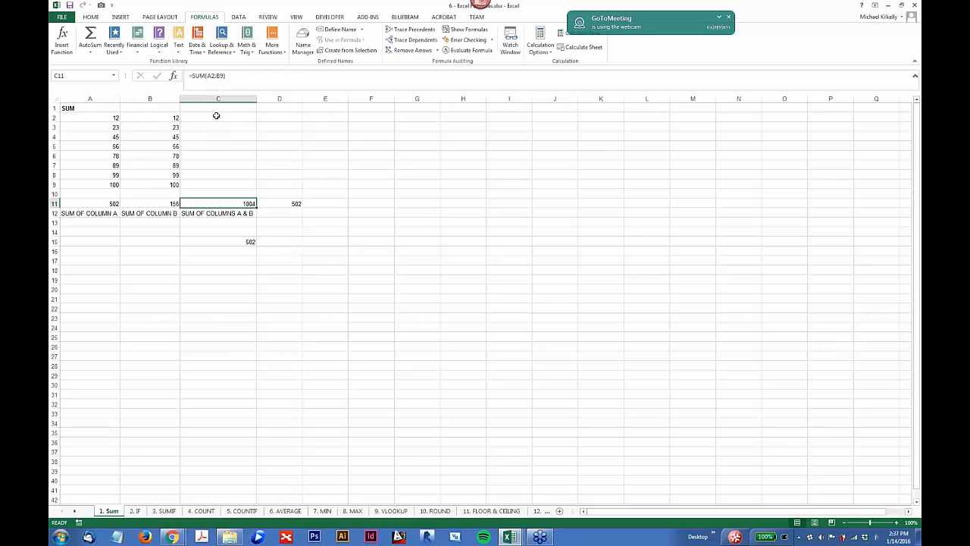
{"action": "left_click", "coordinate": [209, 76]}
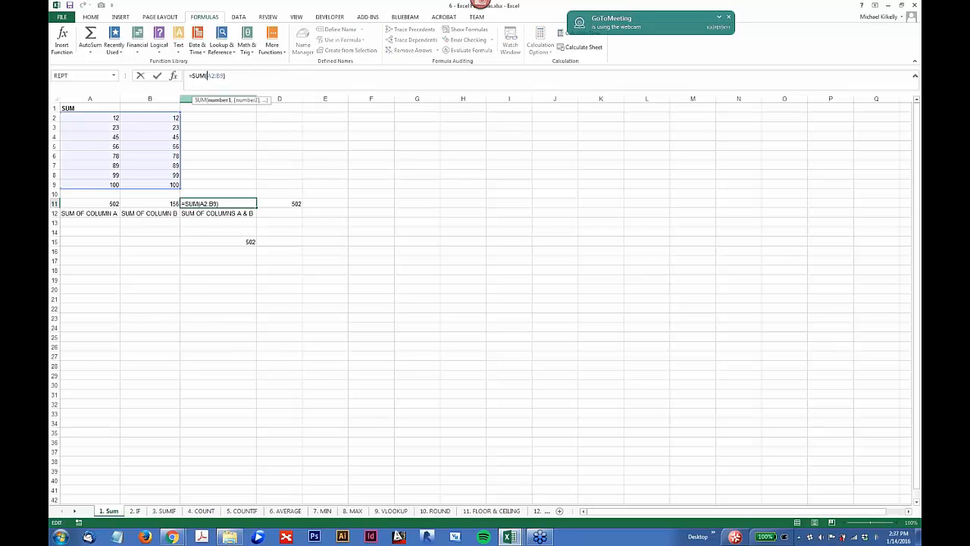
{"action": "type", "text": "$A$"}
{"action": "key", "text": "Right"}
{"action": "key", "text": "Right"}
{"action": "type", "text": "$"}
{"action": "key", "text": "Right"}
{"action": "type", "text": "$"}
{"action": "key", "text": "Return"}
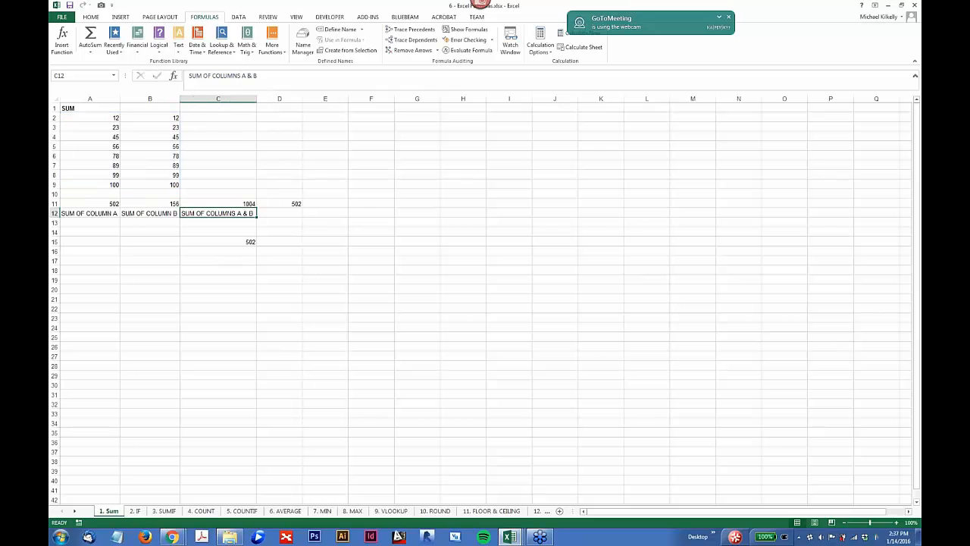
Step: Replace the contents of D11 with a copy of the absolute-reference SUM formula from C11
{"action": "left_click", "coordinate": [241, 204]}
{"action": "left_click", "coordinate": [289, 203]}
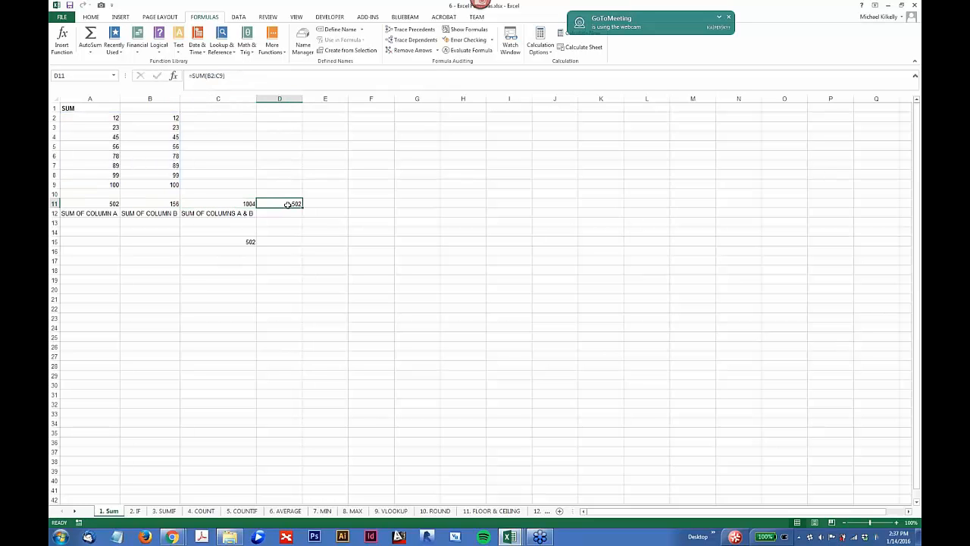
{"action": "key", "text": "Delete"}
{"action": "left_click", "coordinate": [242, 205]}
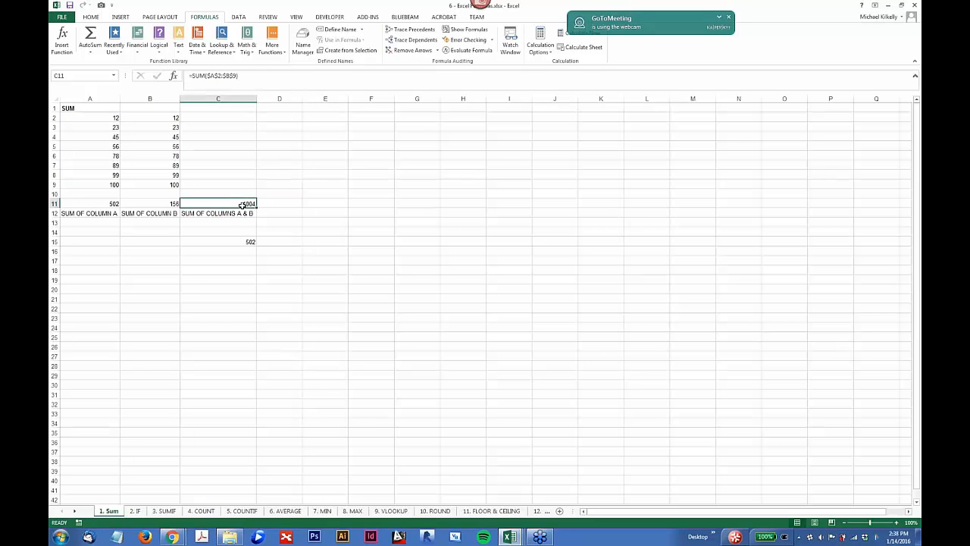
{"action": "key", "text": "ctrl+c"}
{"action": "left_click", "coordinate": [272, 205]}
{"action": "key", "text": "ctrl+v"}
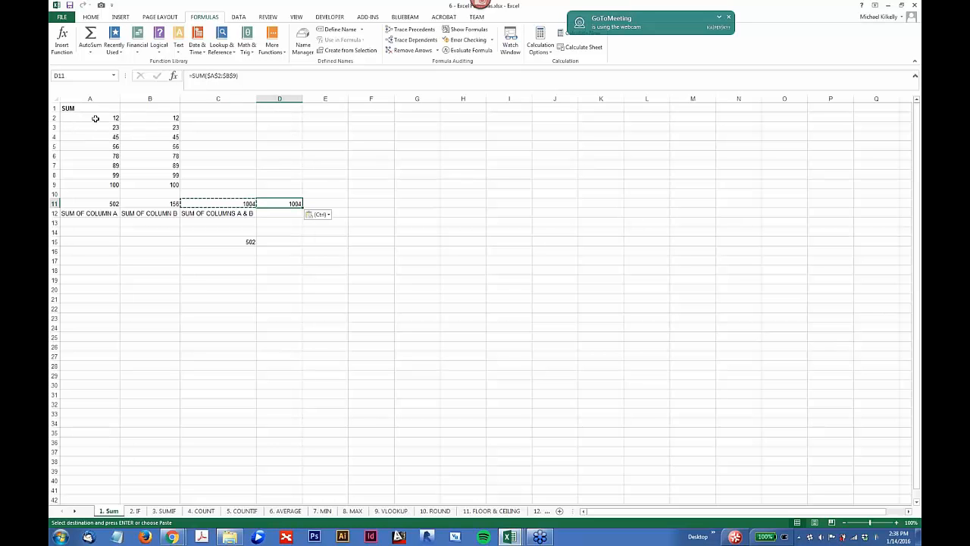
Step: Enter the value 123 in cell E2
{"action": "left_click", "coordinate": [316, 148]}
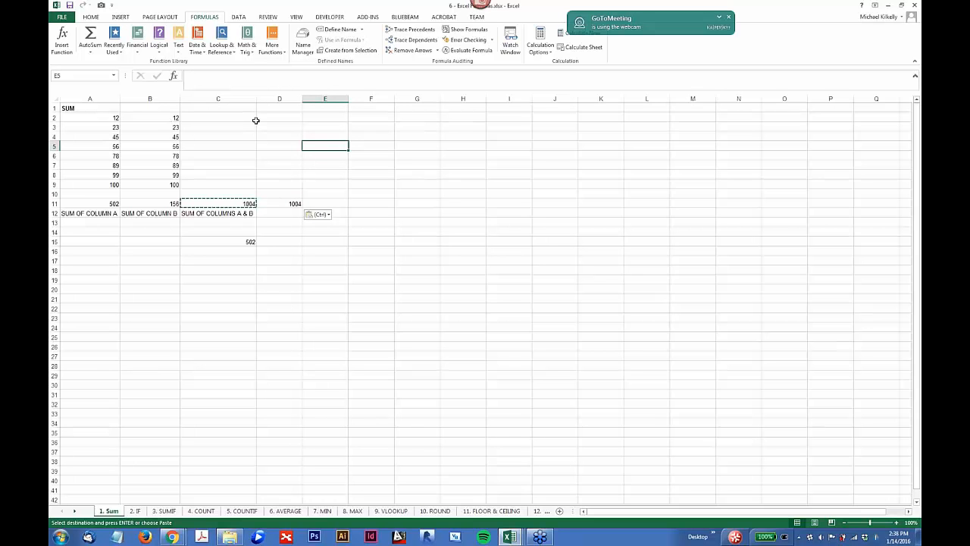
{"action": "left_click", "coordinate": [317, 117]}
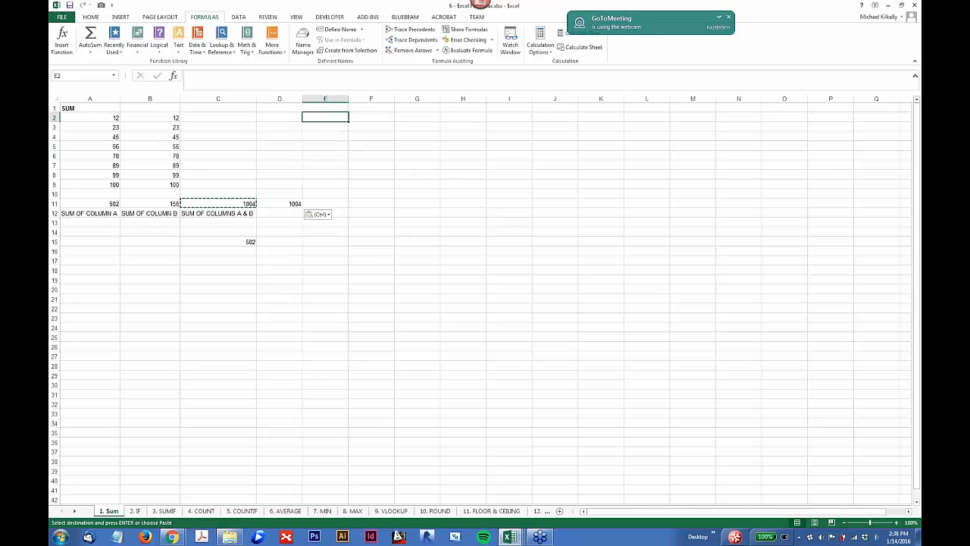
{"action": "type", "text": "123"}
{"action": "key", "text": "Return"}
Step: Enter the formula =B2*E2 in cell C2 to multiply the first column B value by E2
{"action": "left_click", "coordinate": [223, 118]}
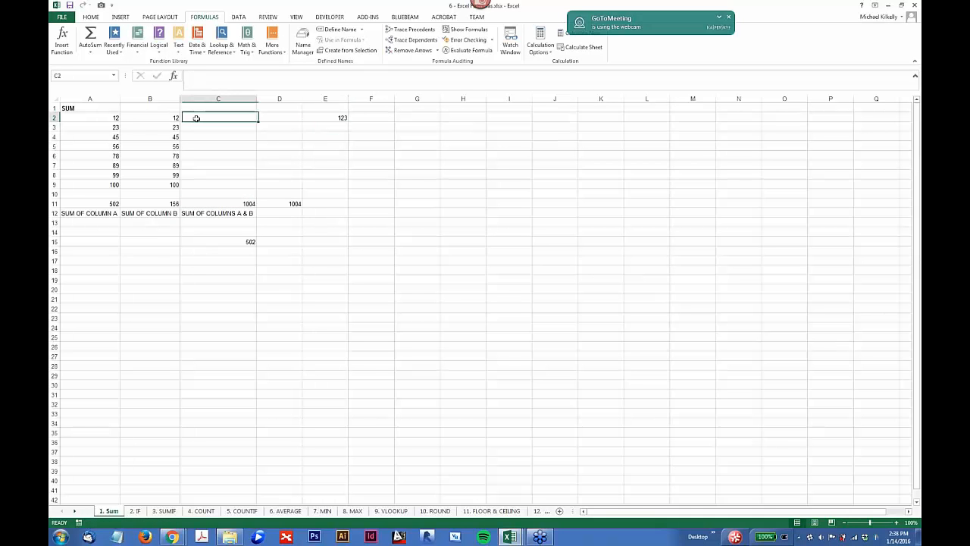
{"action": "type", "text": "="}
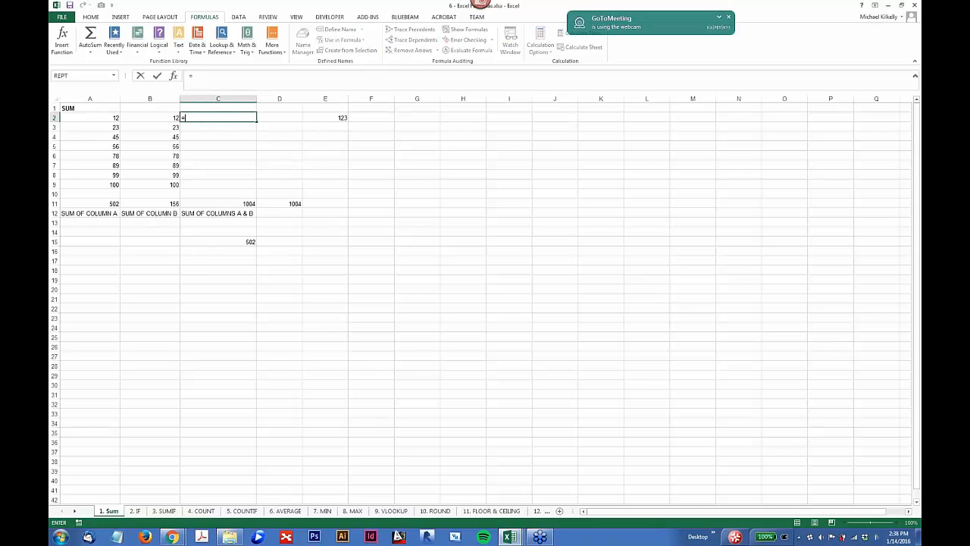
{"action": "left_click", "coordinate": [170, 116]}
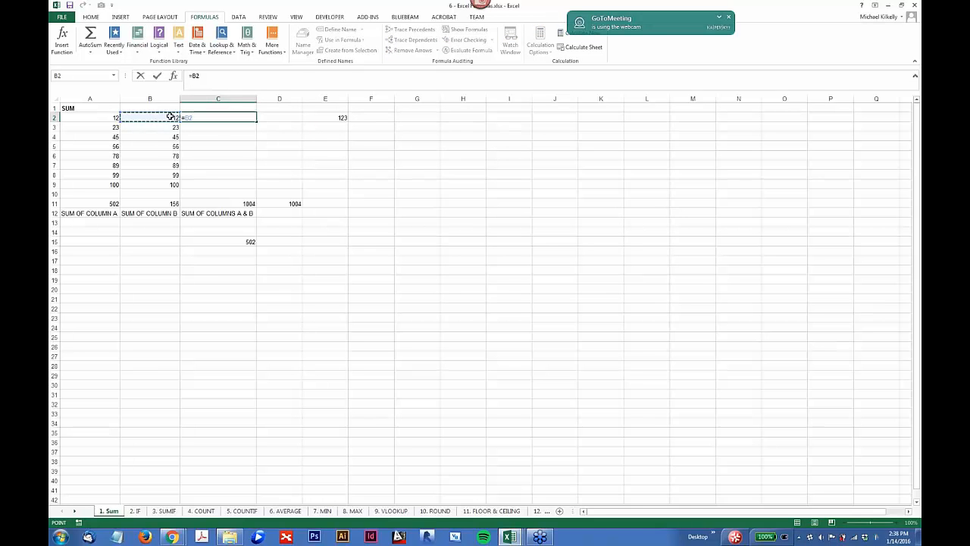
{"action": "type", "text": "*"}
{"action": "left_click", "coordinate": [340, 118]}
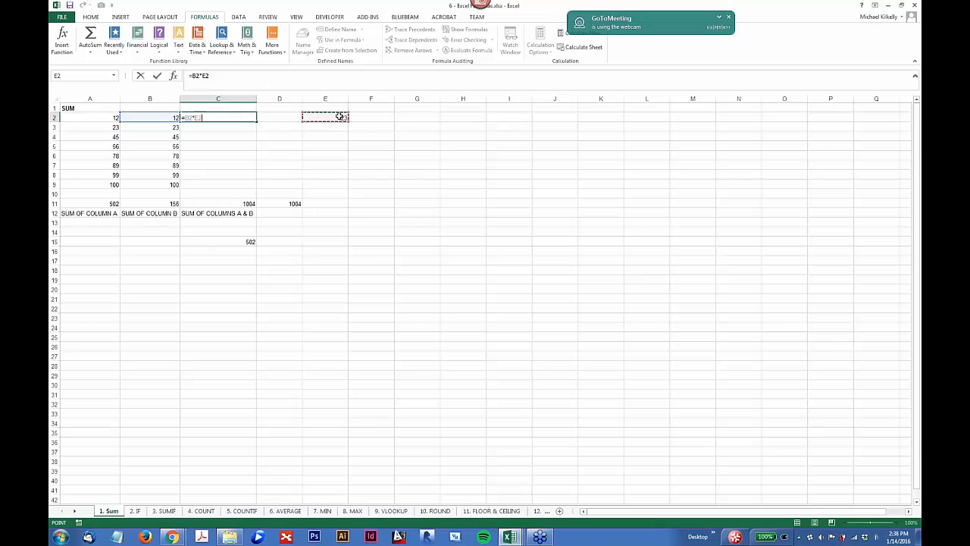
{"action": "key", "text": "Return"}
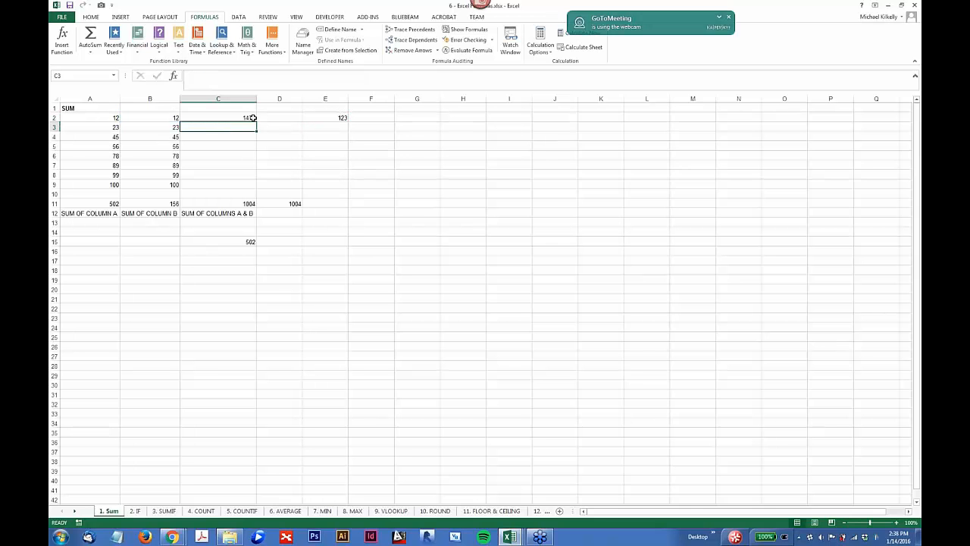
Step: Lock the multiplier reference in the C2 formula so it reads =B2*$E$2
{"action": "key", "text": "Up"}
{"action": "left_click", "coordinate": [213, 82]}
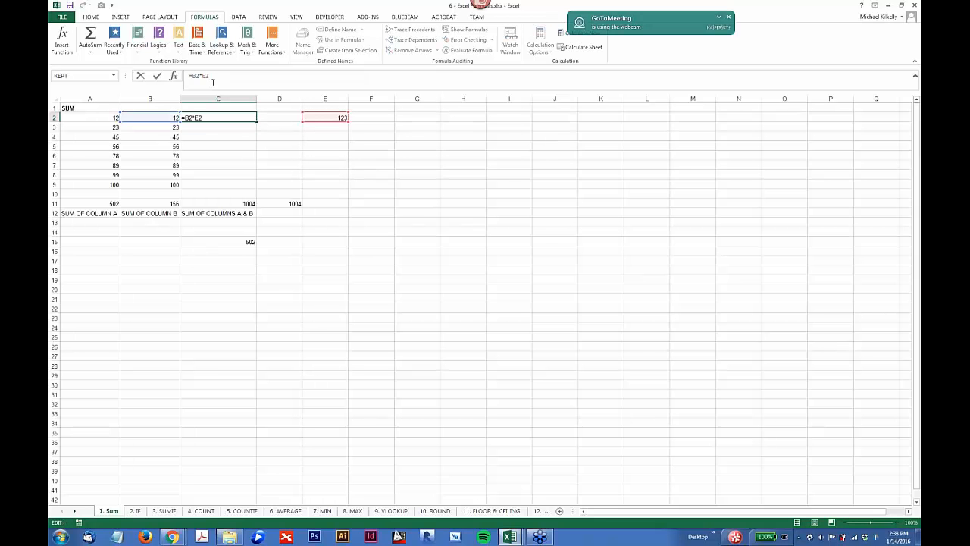
{"action": "type", "text": "$E$"}
{"action": "key", "text": "Return"}
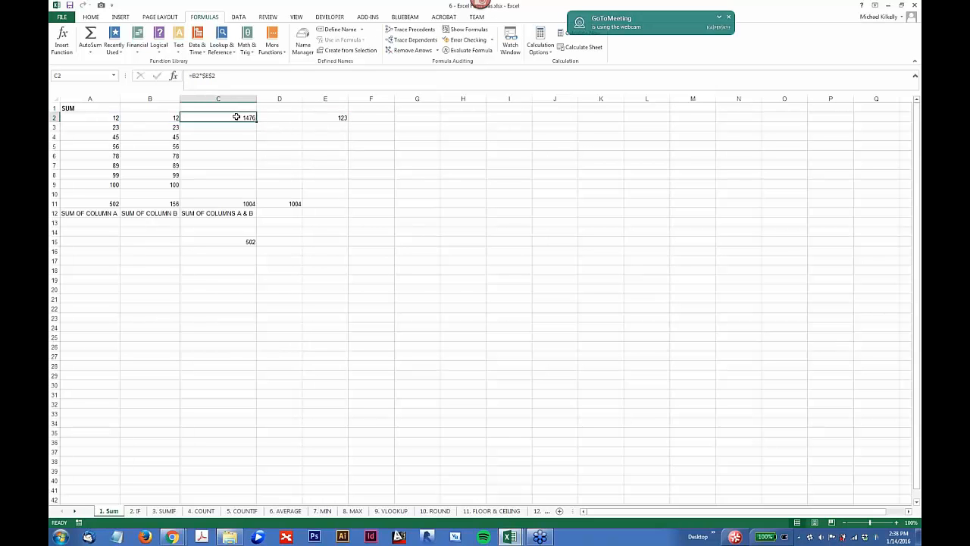
Step: Fill the C2 formula down through C9 and check the references in the copied formulas
{"action": "left_click", "coordinate": [236, 116]}
{"action": "left_click_drag", "start_coordinate": [256, 119], "coordinate": [256, 187]}
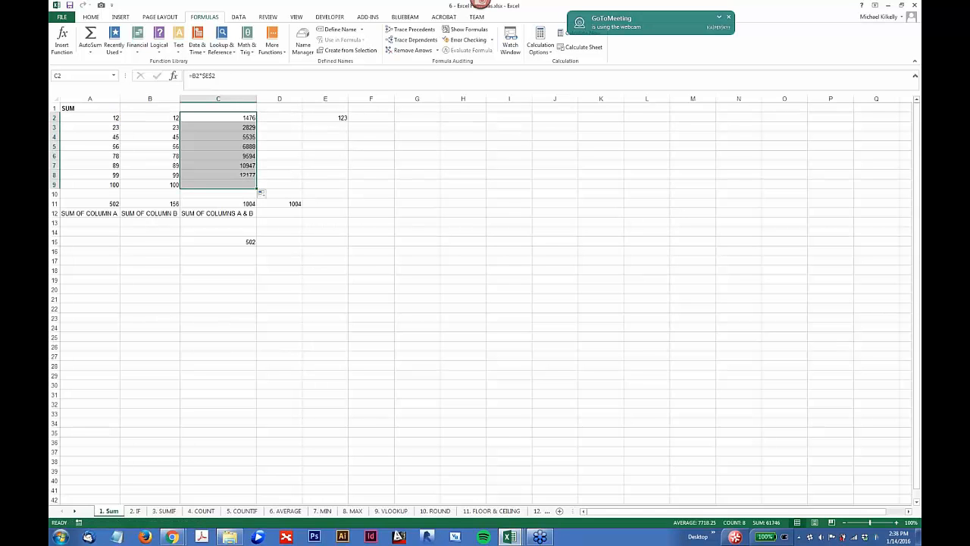
{"action": "left_click", "coordinate": [235, 127]}
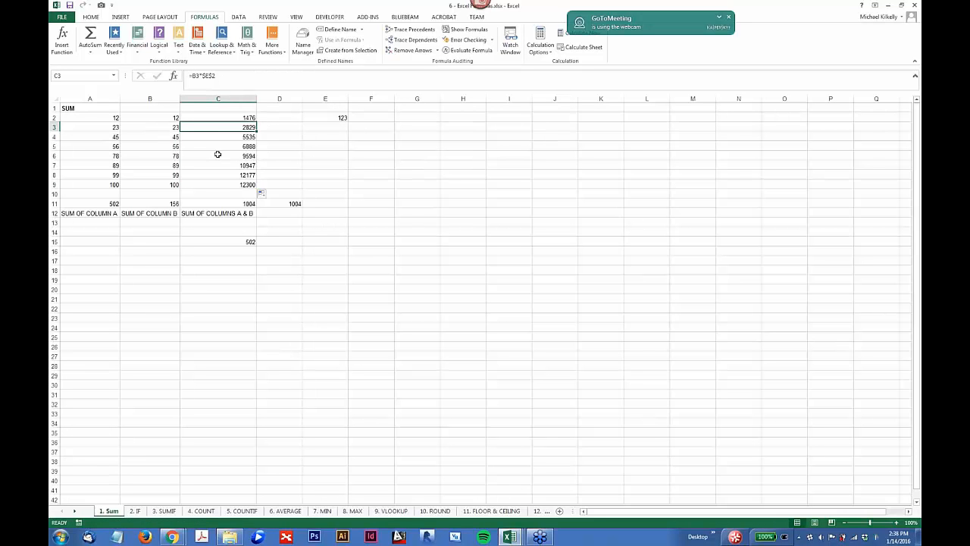
{"action": "left_click", "coordinate": [242, 138]}
{"action": "left_click", "coordinate": [244, 145]}
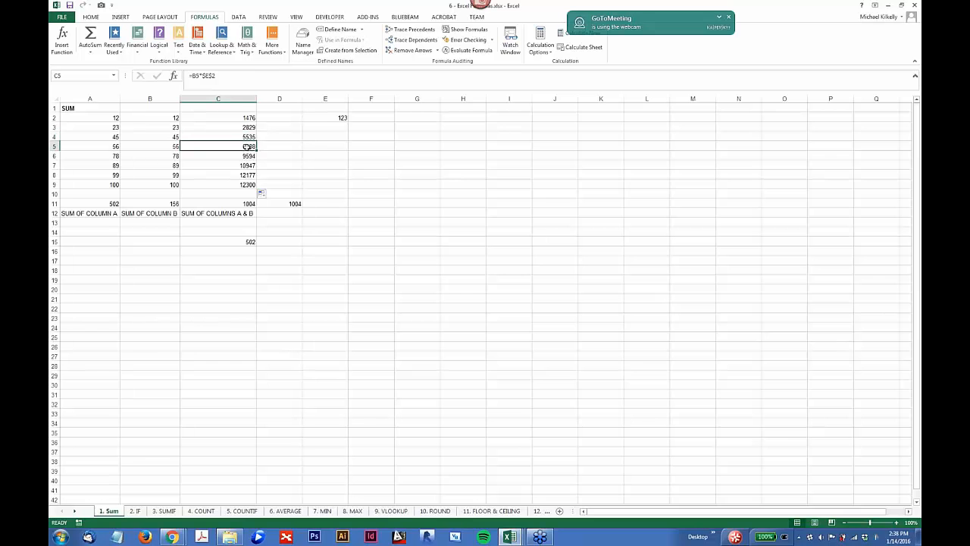
{"action": "left_click", "coordinate": [247, 157]}
{"action": "left_click", "coordinate": [248, 165]}
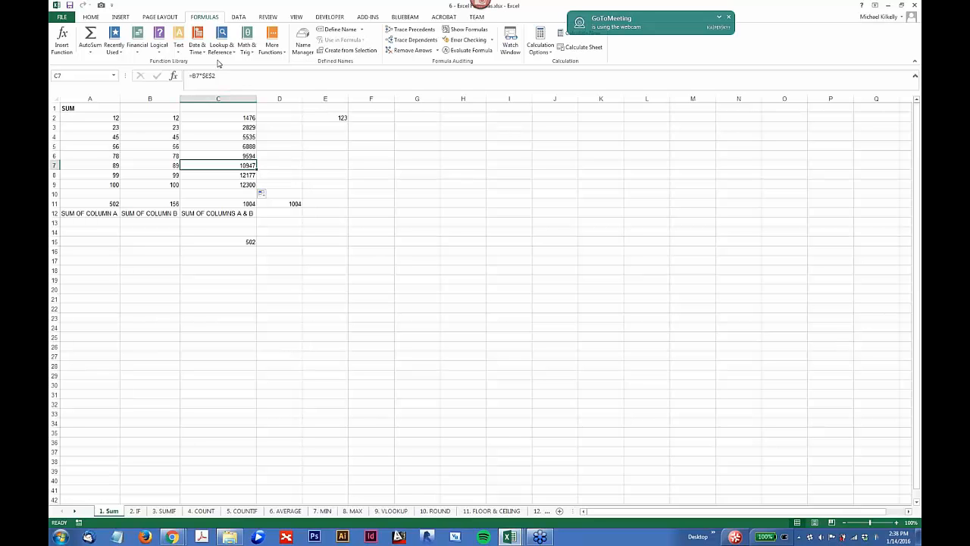
Step: Open the IF sheet and examine the AREA STATUS formulas in C3 to C6 against the target and actual areas
{"action": "left_click", "coordinate": [333, 117]}
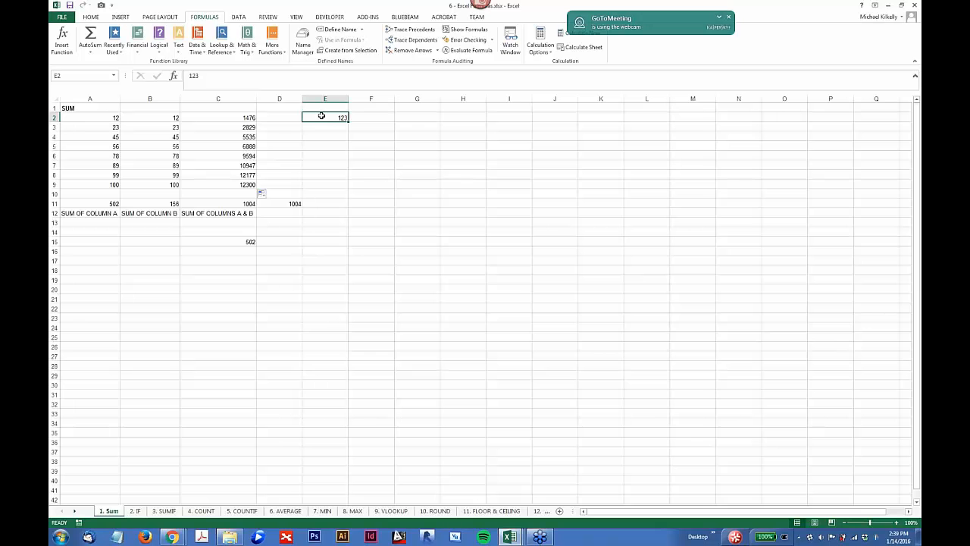
{"action": "left_click_drag", "start_coordinate": [149, 480], "coordinate": [149, 490]}
{"action": "left_click", "coordinate": [135, 511]}
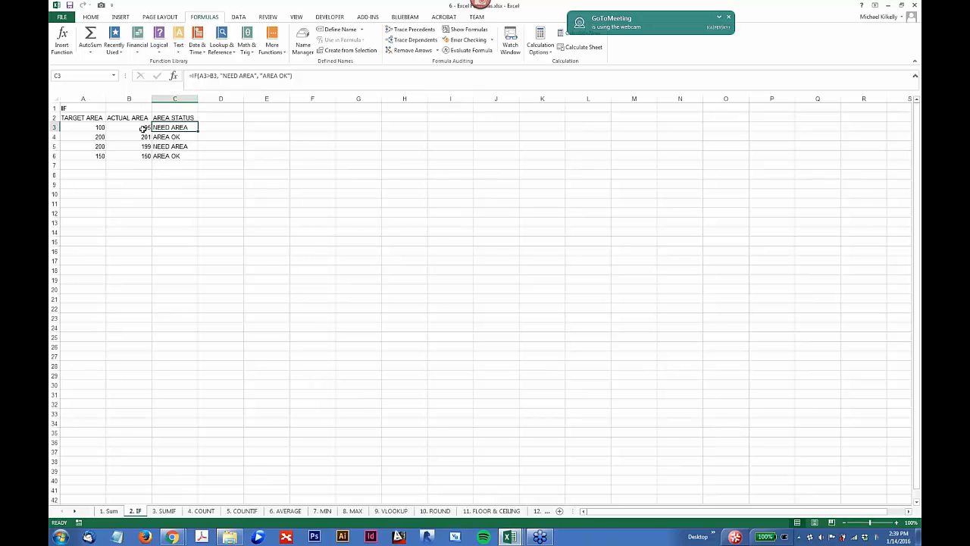
{"action": "left_click", "coordinate": [91, 127]}
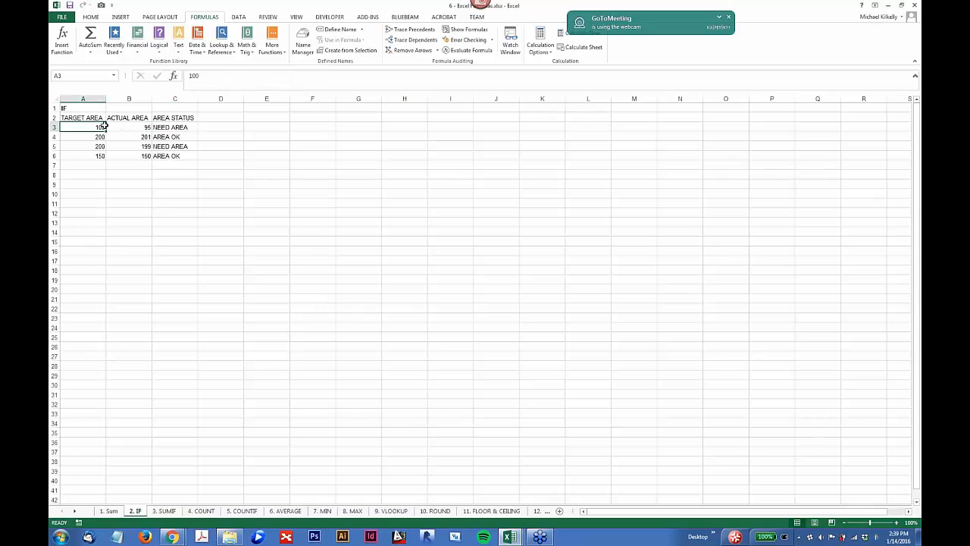
{"action": "left_click", "coordinate": [156, 128]}
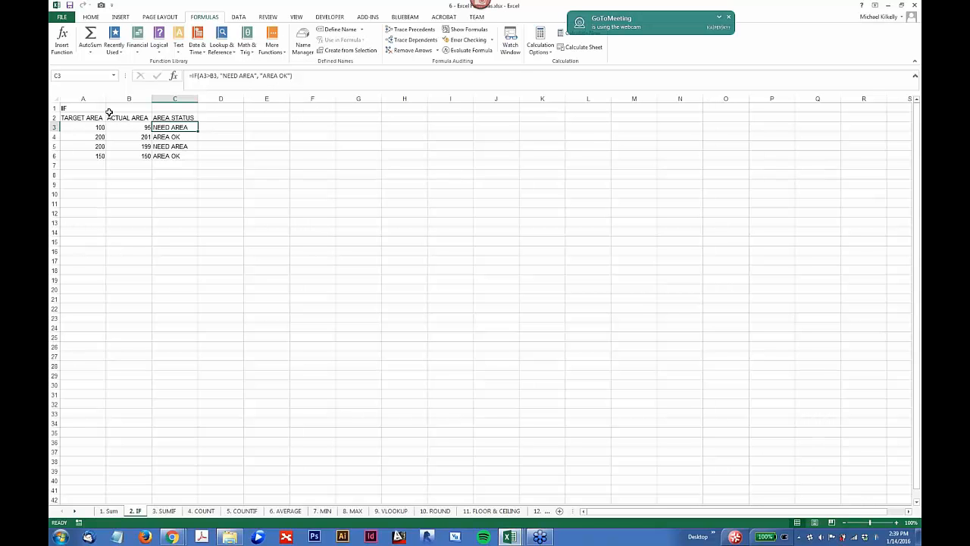
{"action": "left_click", "coordinate": [160, 137]}
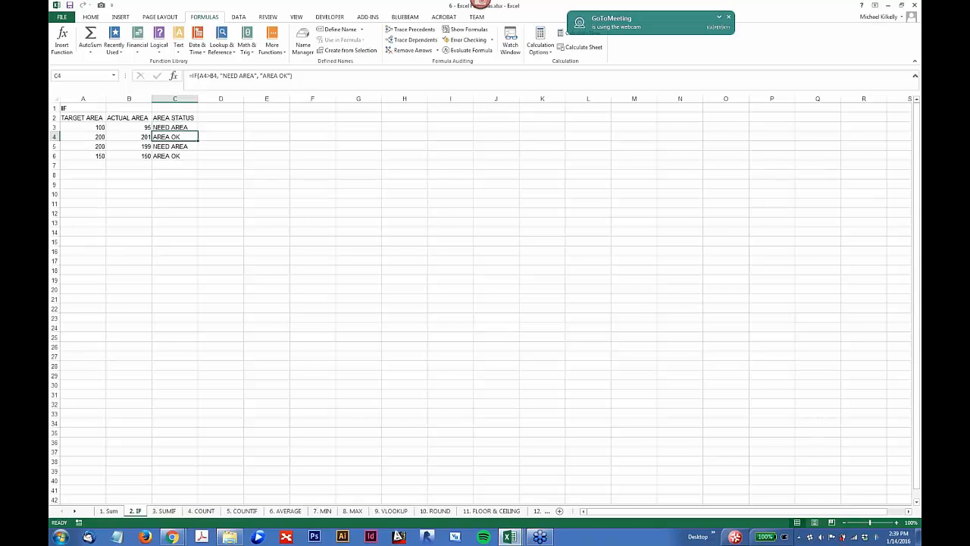
{"action": "left_click", "coordinate": [164, 148]}
{"action": "left_click", "coordinate": [166, 155]}
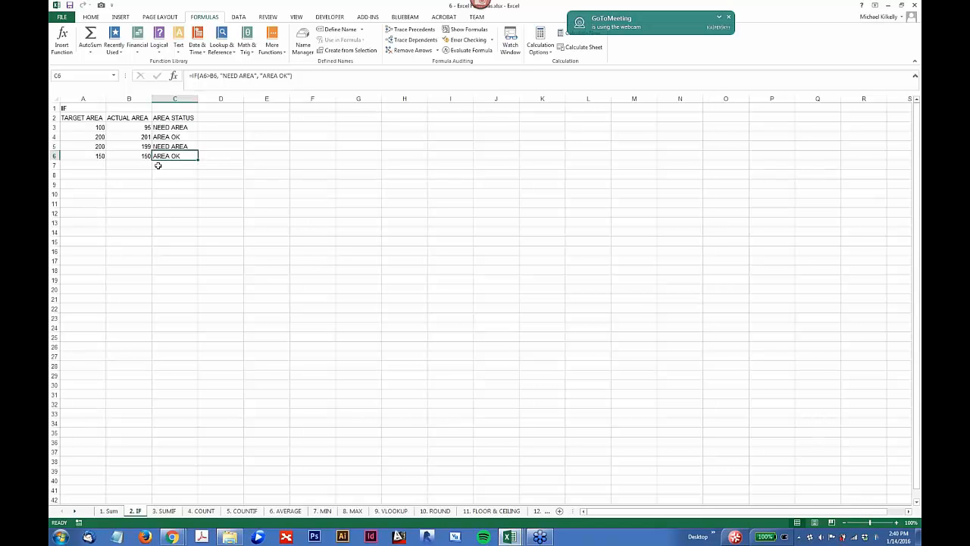
{"action": "left_click", "coordinate": [172, 130]}
{"action": "left_click_drag", "start_coordinate": [172, 129], "coordinate": [177, 164]}
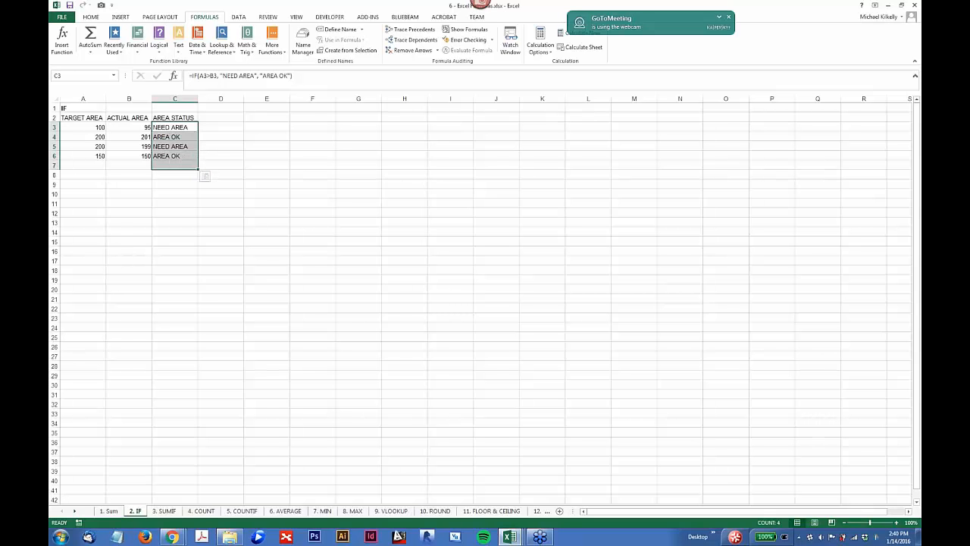
Step: Open the SUMIF sheet and examine the positive and negative sum formulas in A10 and A11, including their range and criteria
{"action": "left_click", "coordinate": [166, 513]}
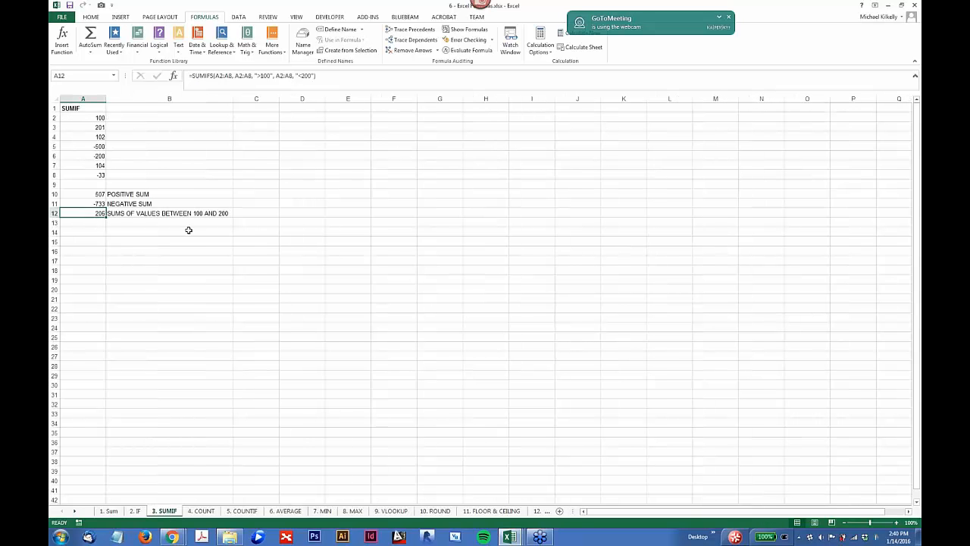
{"action": "left_click", "coordinate": [92, 194]}
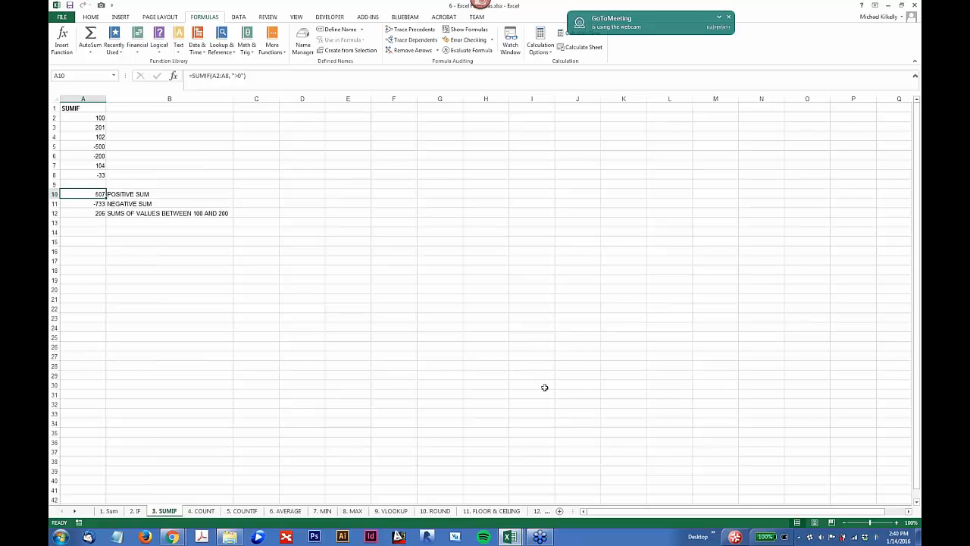
{"action": "left_click", "coordinate": [94, 126]}
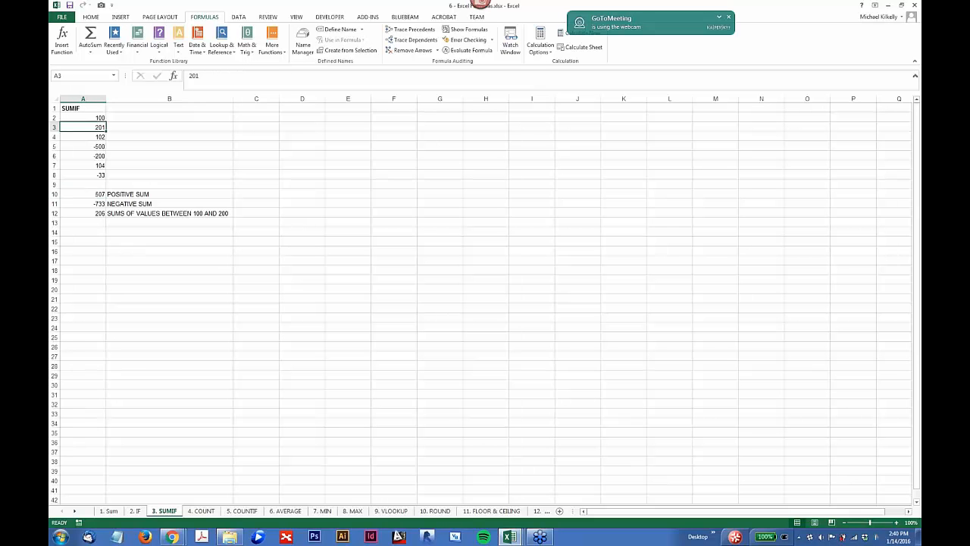
{"action": "left_click", "coordinate": [94, 195]}
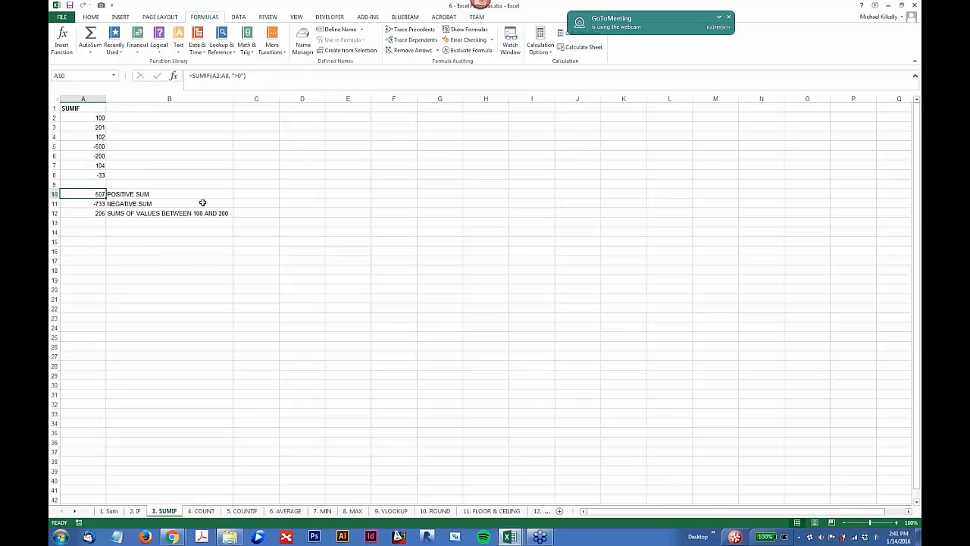
{"action": "left_click", "coordinate": [92, 203]}
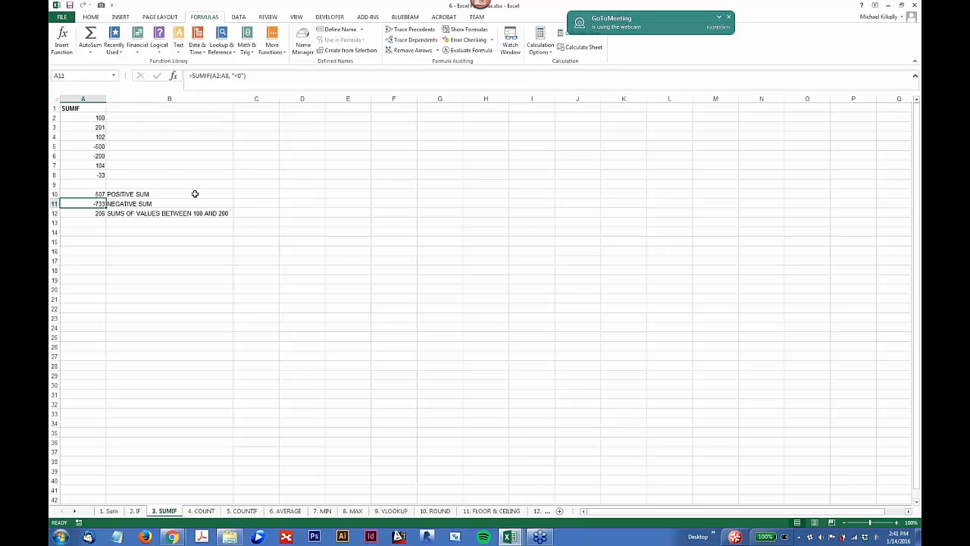
{"action": "left_click", "coordinate": [215, 73]}
{"action": "left_click", "coordinate": [237, 76]}
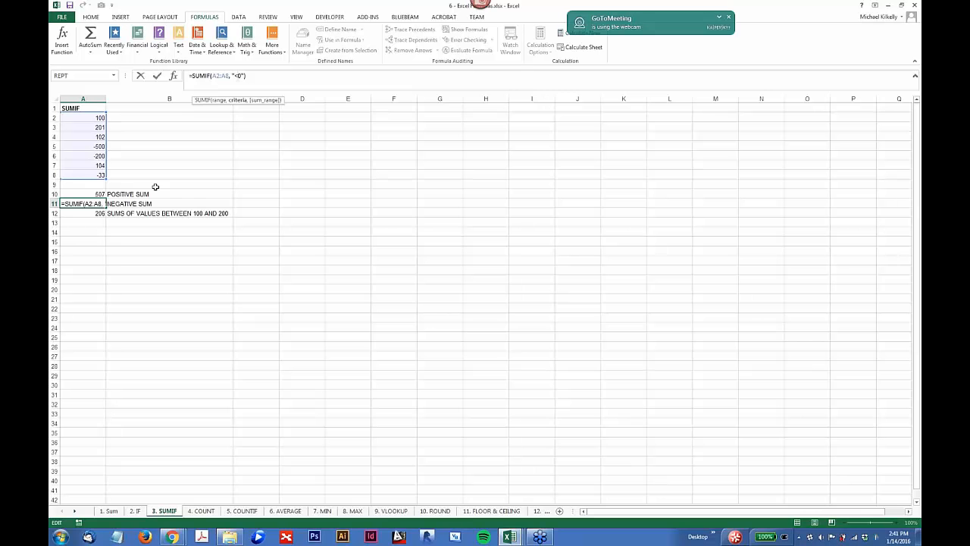
{"action": "key", "text": "BackSpace"}
{"action": "left_click", "coordinate": [91, 217]}
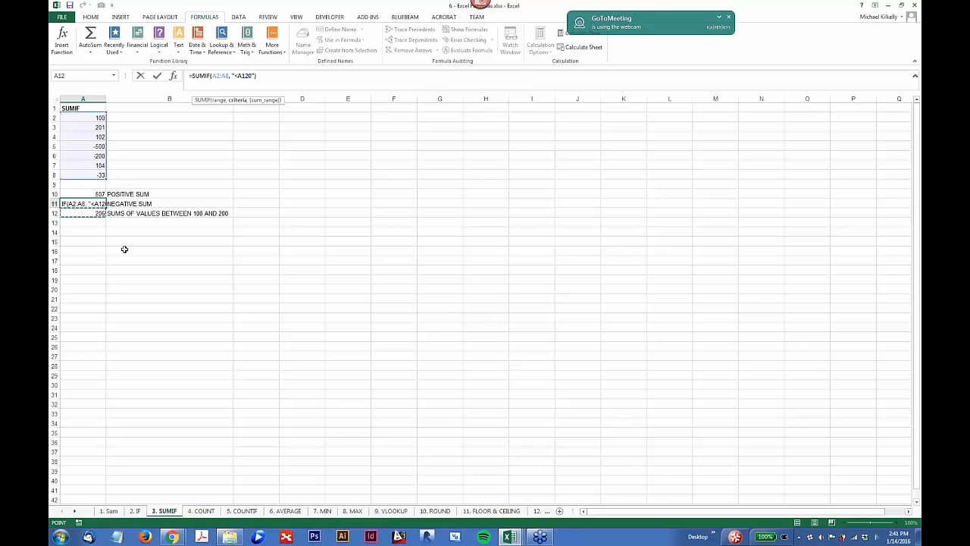
{"action": "key", "text": "Escape"}
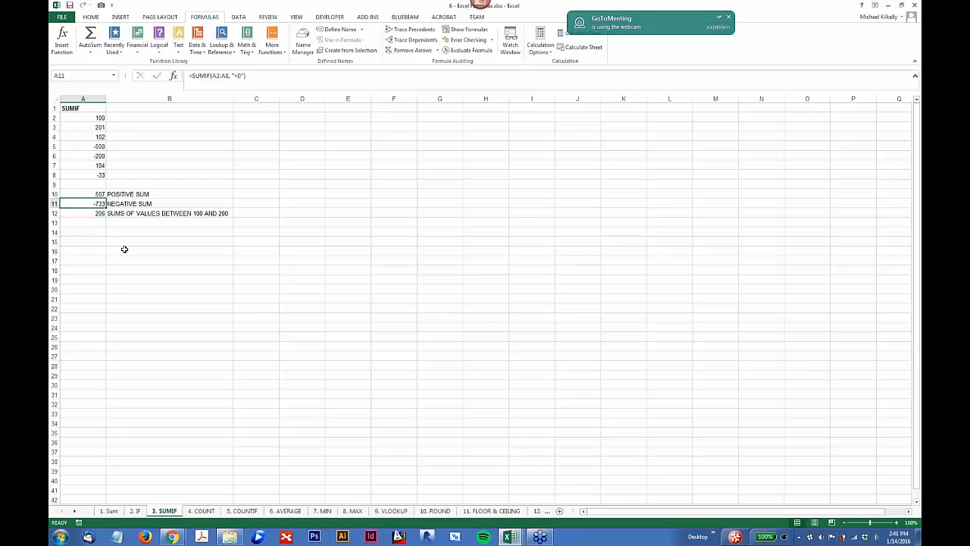
Step: Check which cells the SUMIFS formula in A12 references, and compare it with the SUMIF formula in A11
{"action": "left_click", "coordinate": [101, 214]}
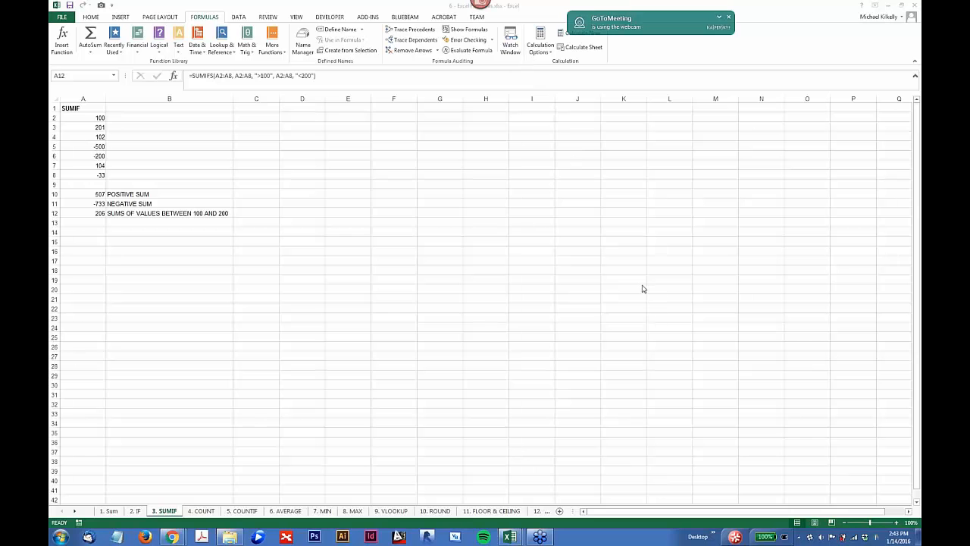
{"action": "left_click", "coordinate": [229, 77]}
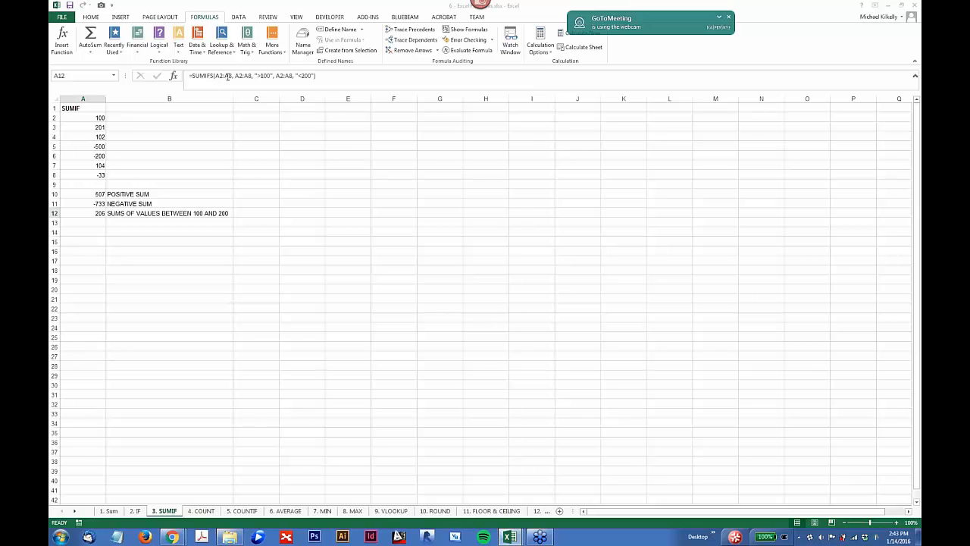
{"action": "left_click", "coordinate": [230, 76]}
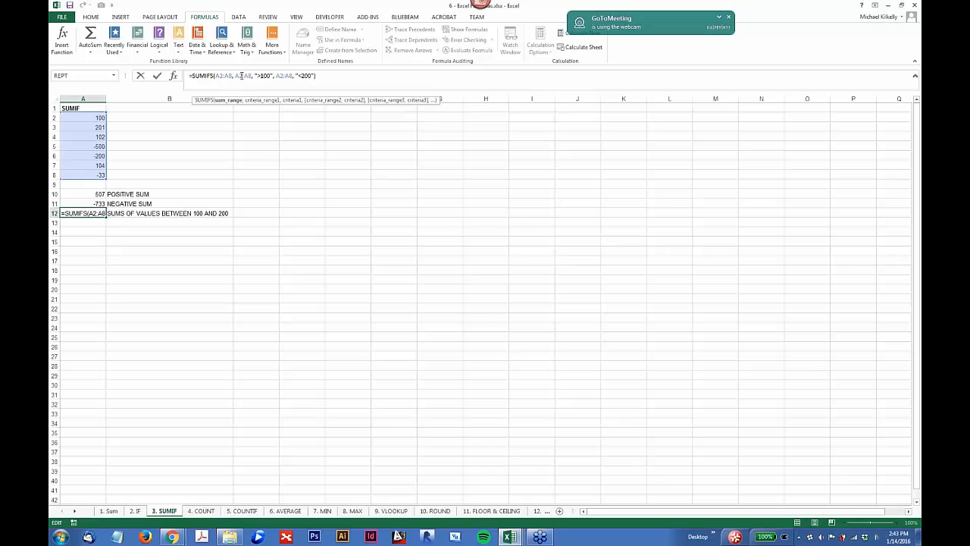
{"action": "key", "text": "Return"}
{"action": "left_click", "coordinate": [97, 204]}
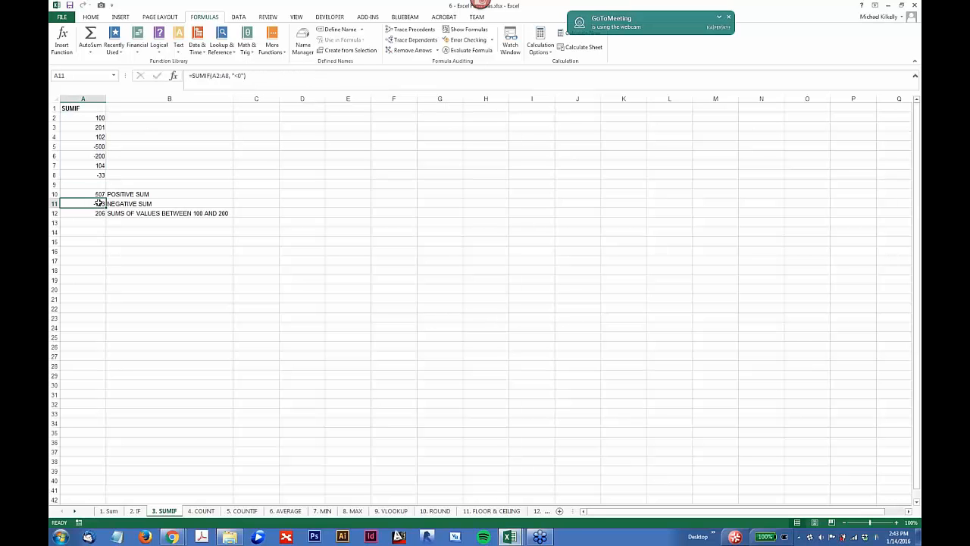
Step: Examine the sum range, criteria ranges and criteria of the A12 SUMIFS formula one by one, leaving the formula as it is
{"action": "left_click", "coordinate": [98, 213]}
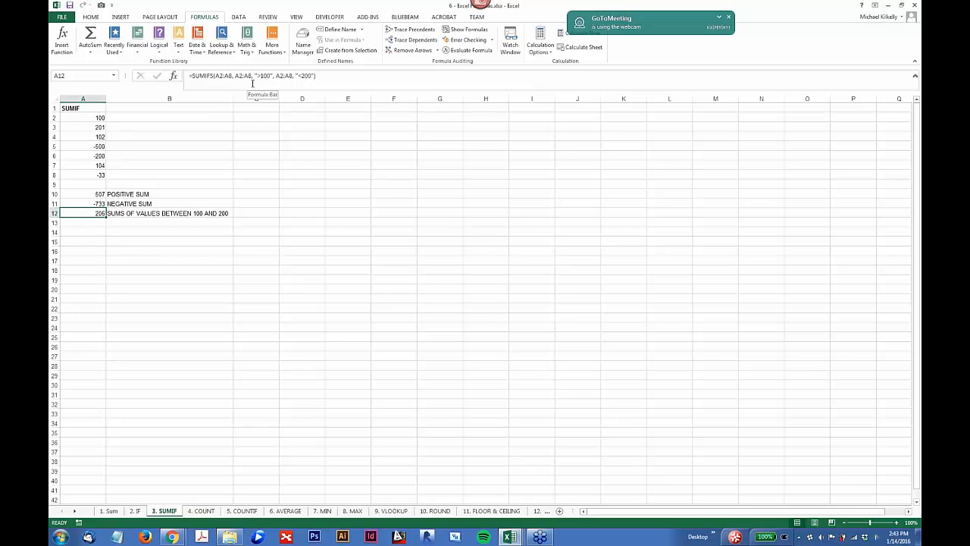
{"action": "left_click", "coordinate": [221, 77]}
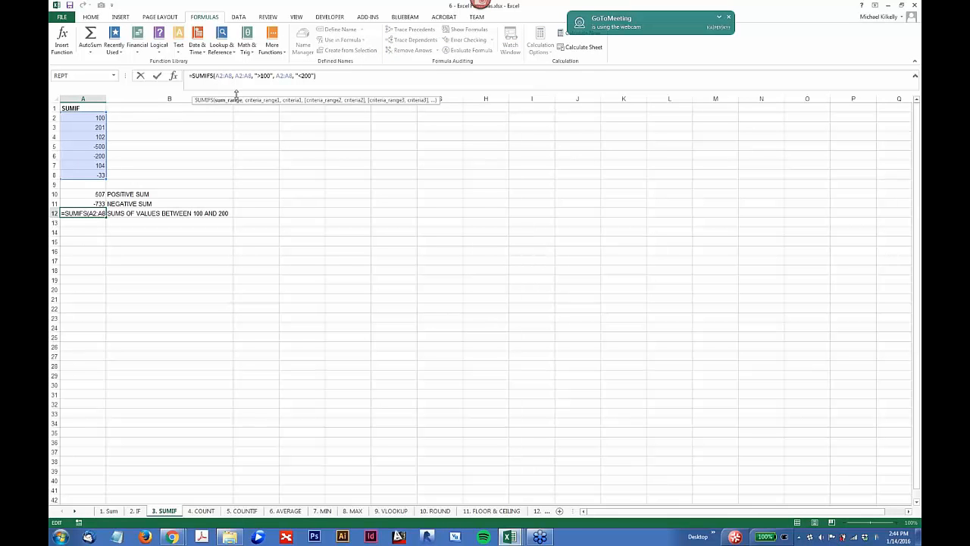
{"action": "left_click", "coordinate": [248, 77]}
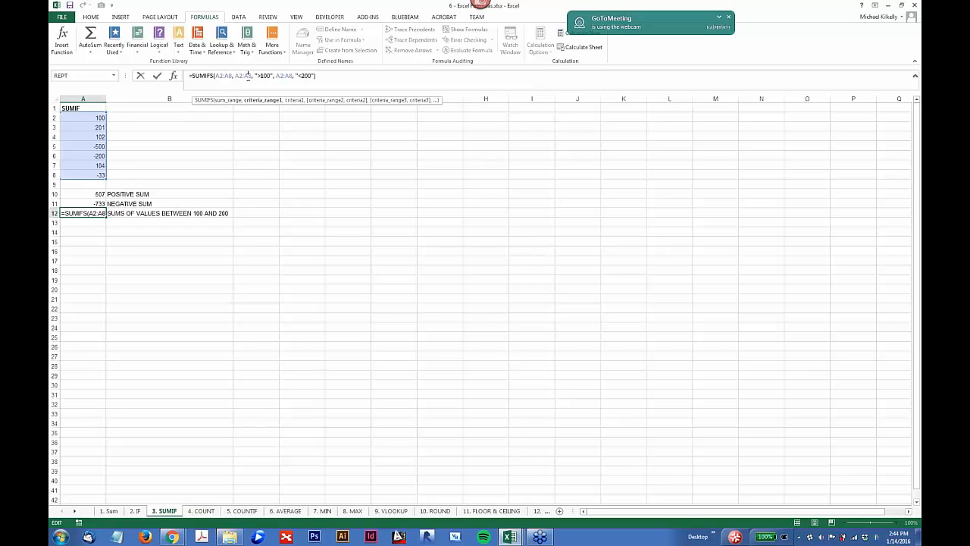
{"action": "left_click", "coordinate": [265, 76]}
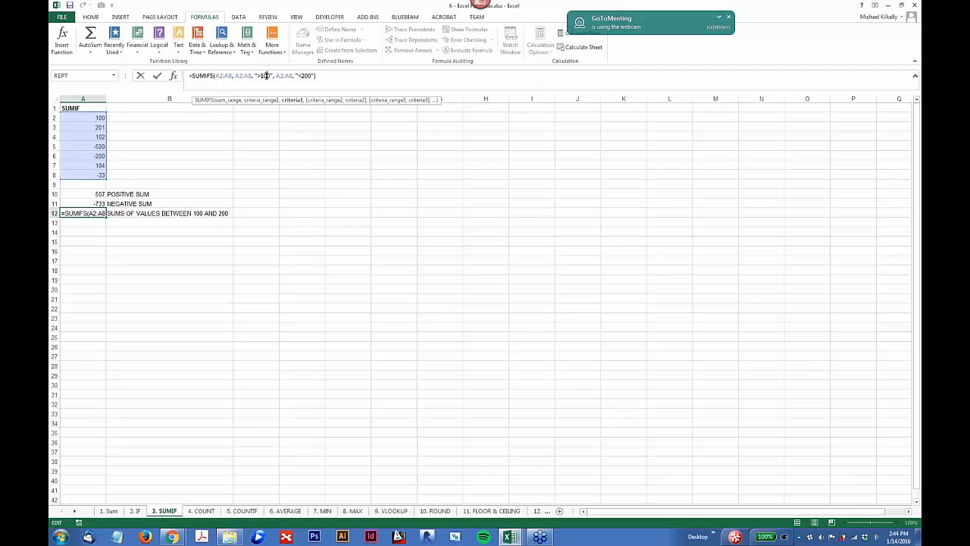
{"action": "left_click", "coordinate": [284, 76]}
{"action": "left_click", "coordinate": [307, 76]}
{"action": "left_click", "coordinate": [235, 75]}
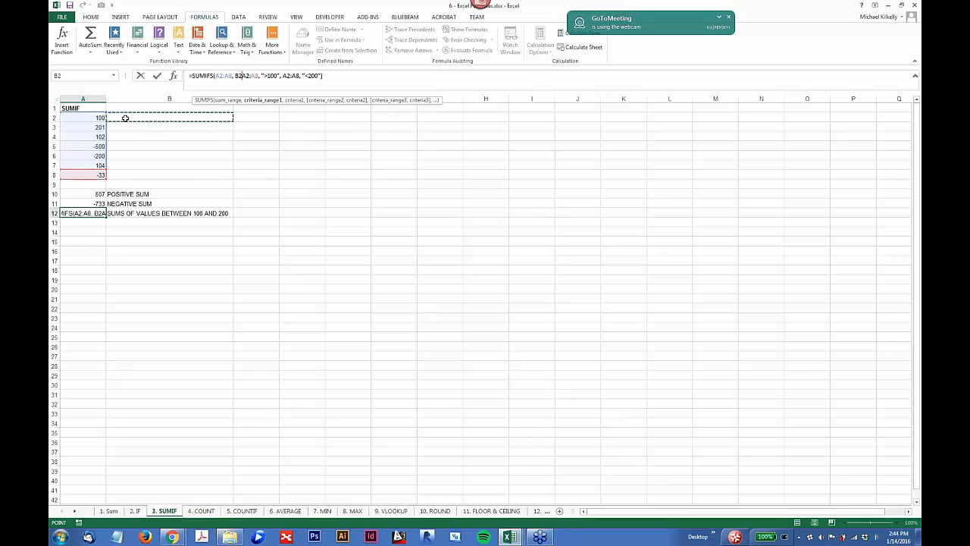
{"action": "key", "text": "ctrl+Return"}
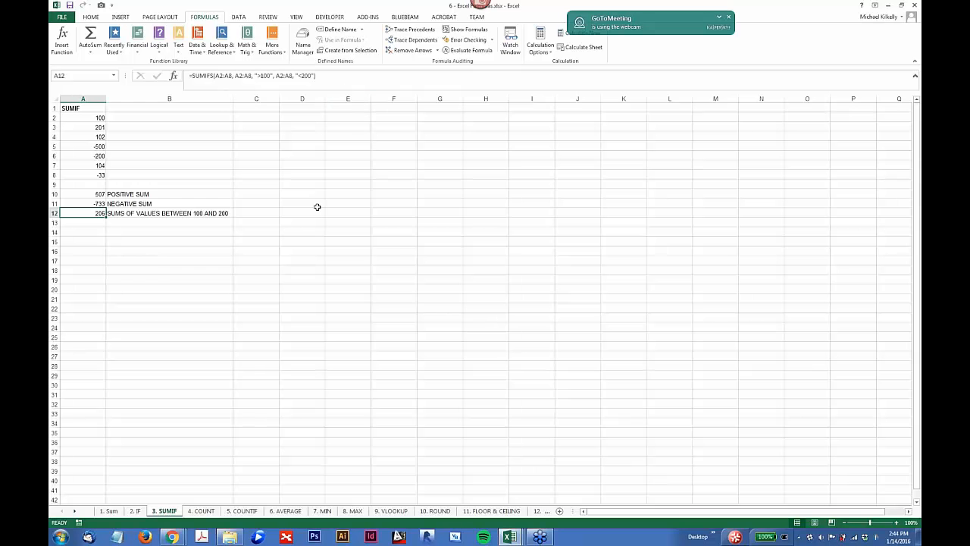
Step: Open the COUNT sheet and check the range used by the COUNT formula in A15
{"action": "left_click", "coordinate": [201, 511]}
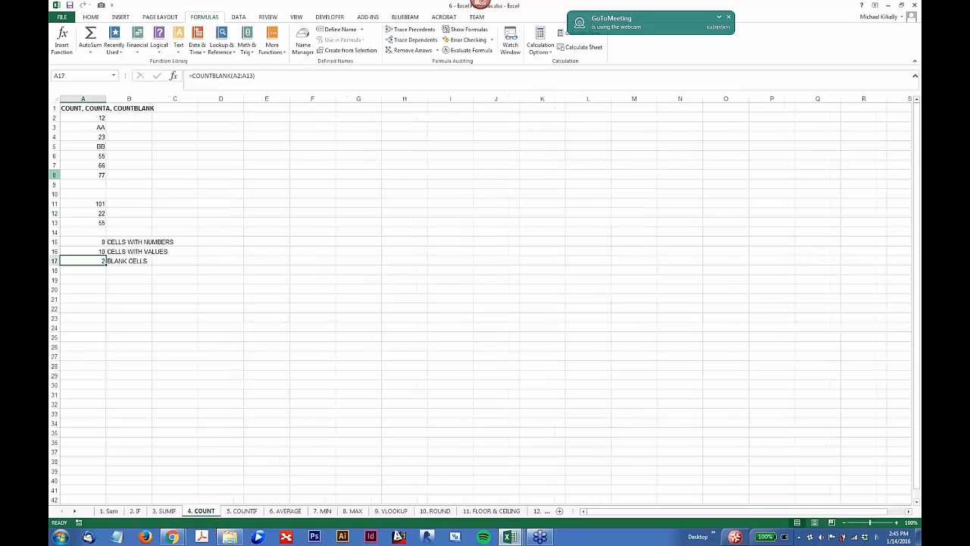
{"action": "left_click", "coordinate": [88, 241]}
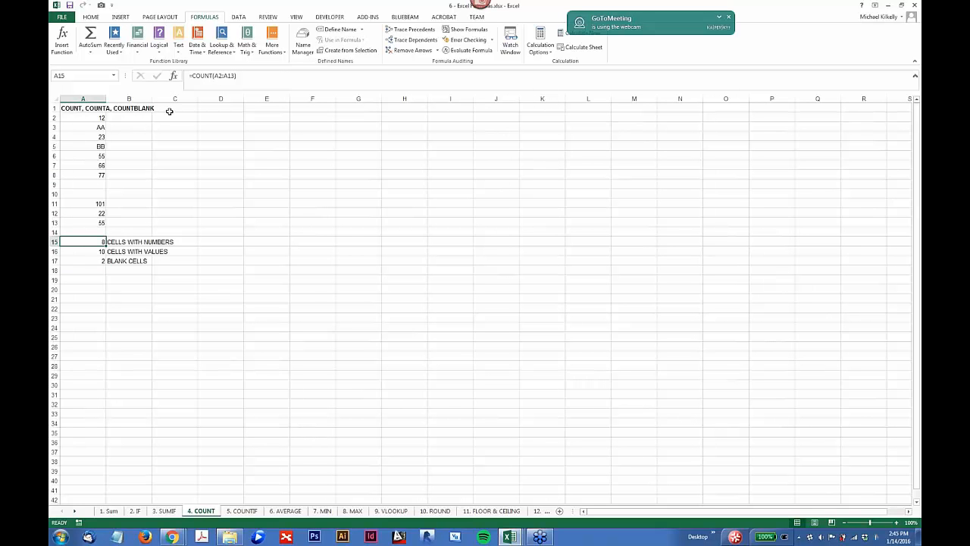
{"action": "scroll", "coordinate": [109, 239], "scroll_direction": "up", "scroll_amount": 3}
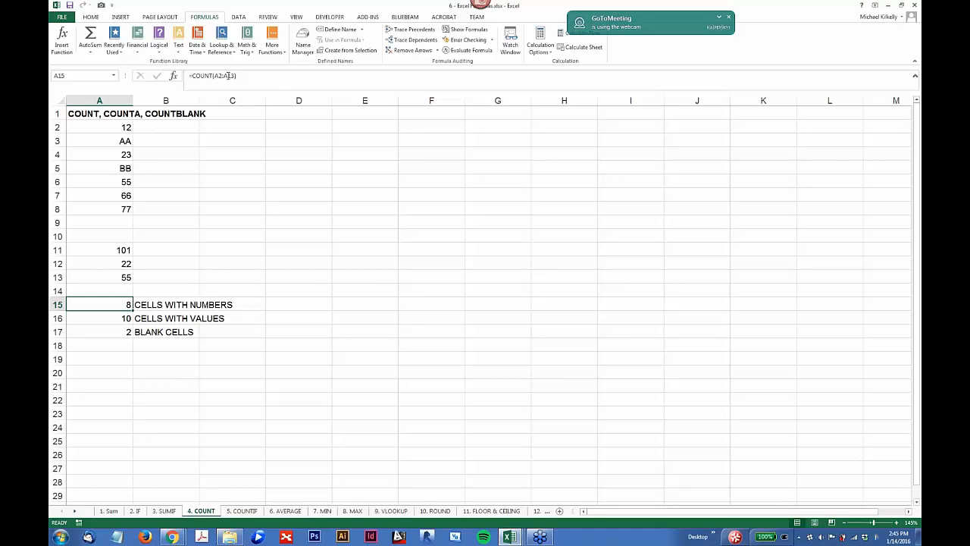
{"action": "left_click", "coordinate": [228, 76]}
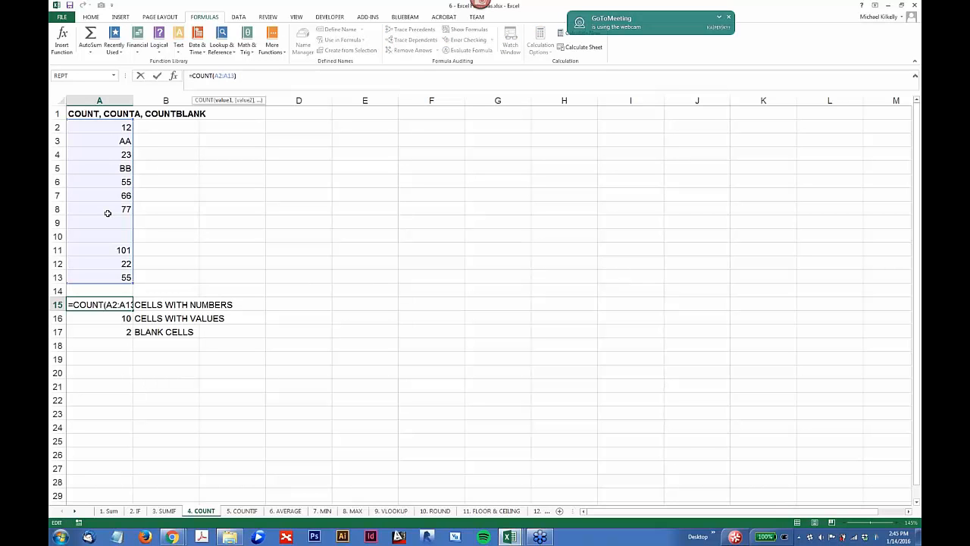
{"action": "key", "text": "ctrl+Return"}
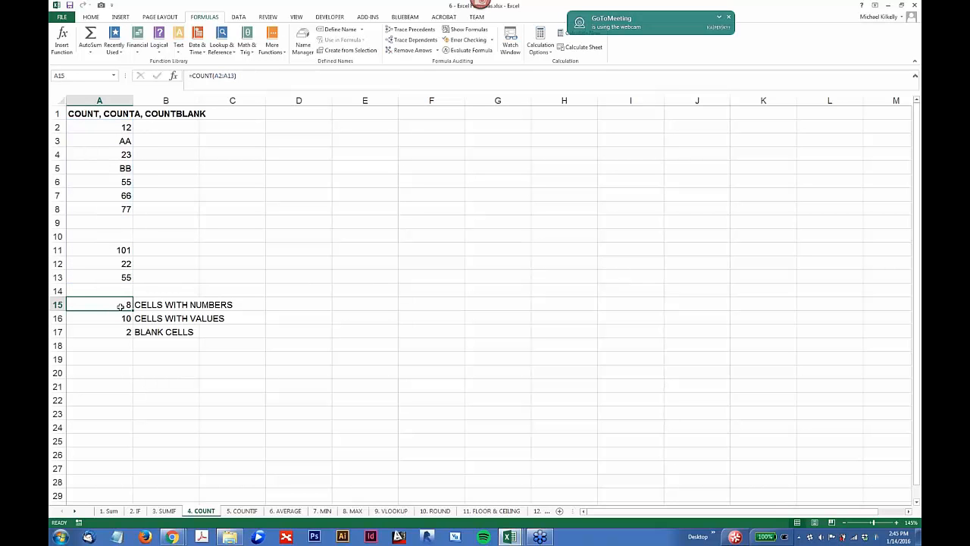
Step: Go through the number and text cells in column A and compare them with the range of the A15 COUNT formula
{"action": "left_click", "coordinate": [107, 124]}
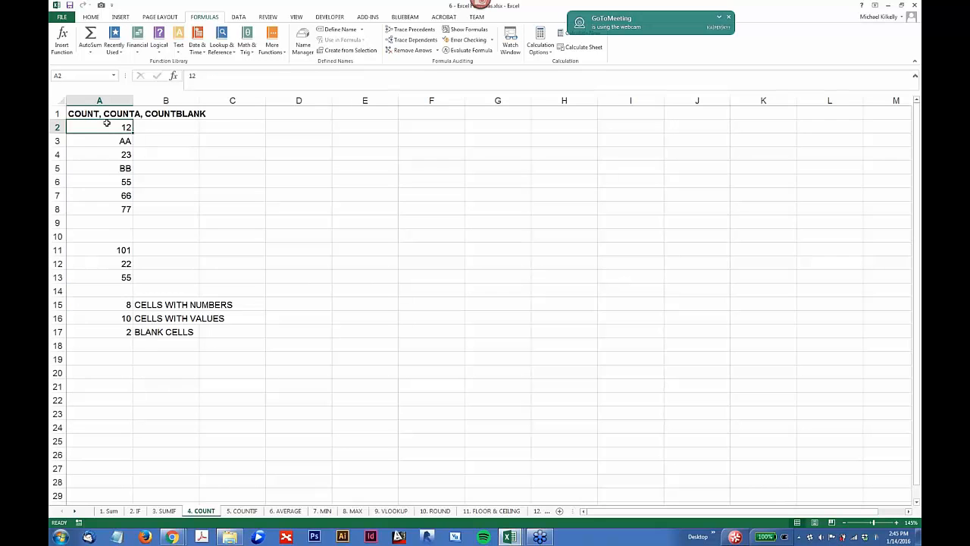
{"action": "key", "text": "Down"}
{"action": "key", "text": "Down"}
{"action": "key", "text": "Down"}
{"action": "key", "text": "Down"}
{"action": "key", "text": "Down"}
{"action": "key", "text": "Down"}
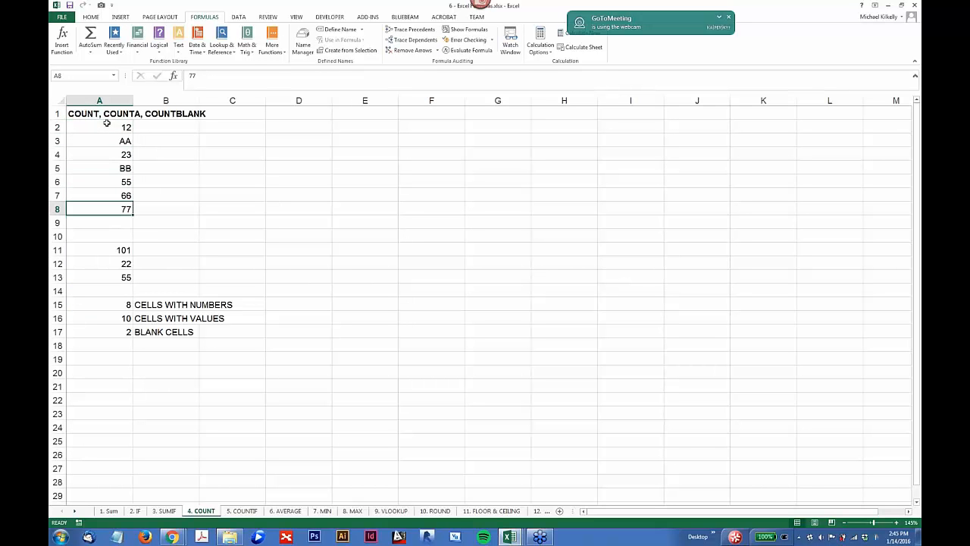
{"action": "left_click", "coordinate": [125, 253]}
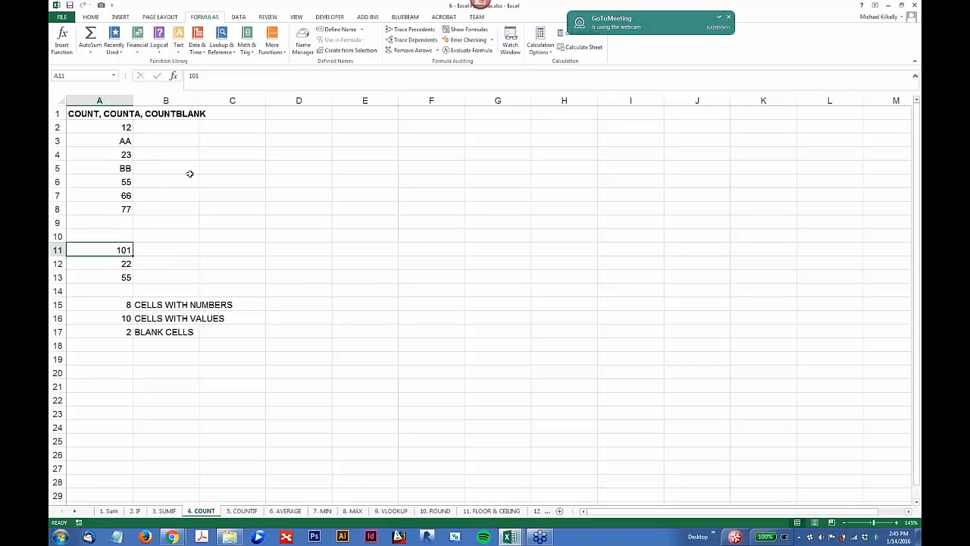
{"action": "left_click", "coordinate": [125, 304]}
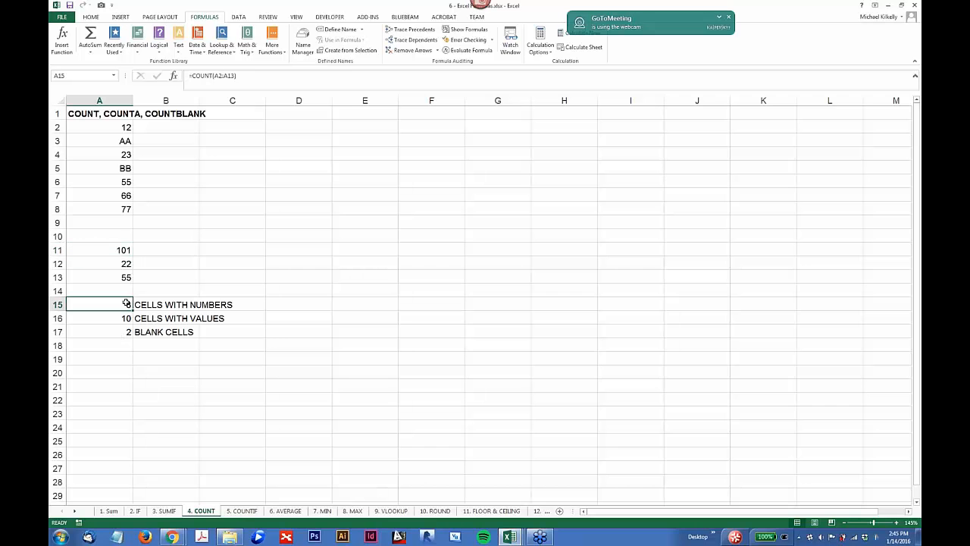
{"action": "left_click", "coordinate": [227, 76]}
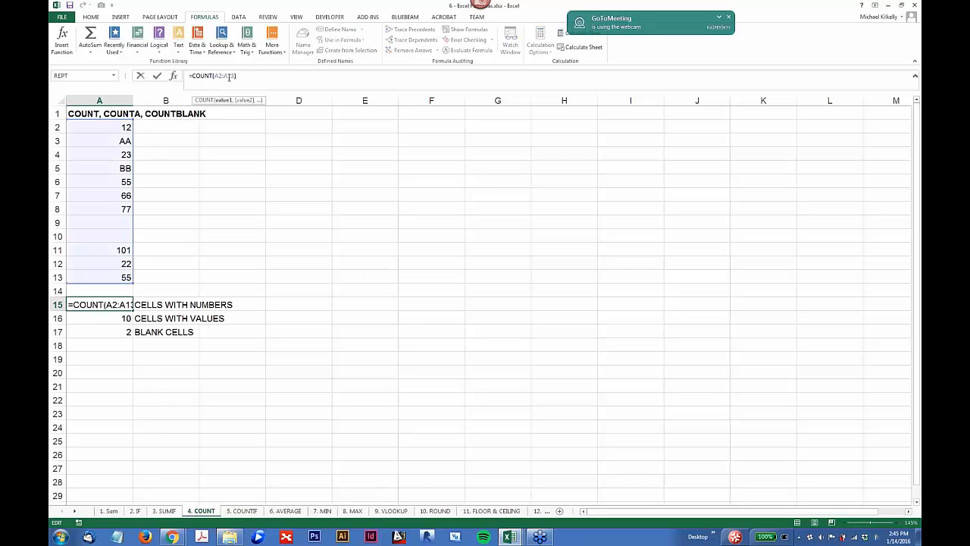
{"action": "left_click", "coordinate": [125, 142]}
{"action": "key", "text": "Down"}
{"action": "key", "text": "Down"}
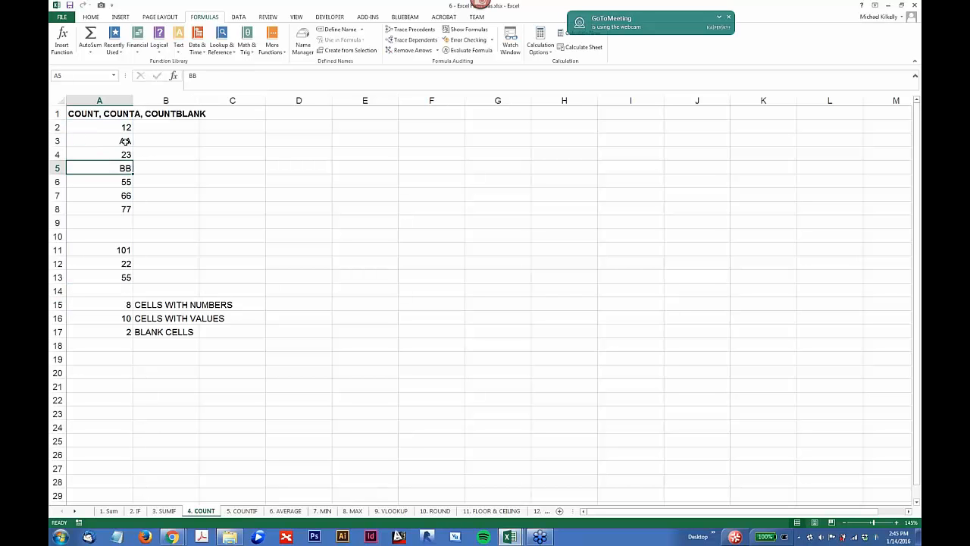
Step: Examine the ranges referenced by the COUNTA formula in A16 and the COUNTBLANK formula in A17, leaving both formulas as they are
{"action": "left_click", "coordinate": [106, 318]}
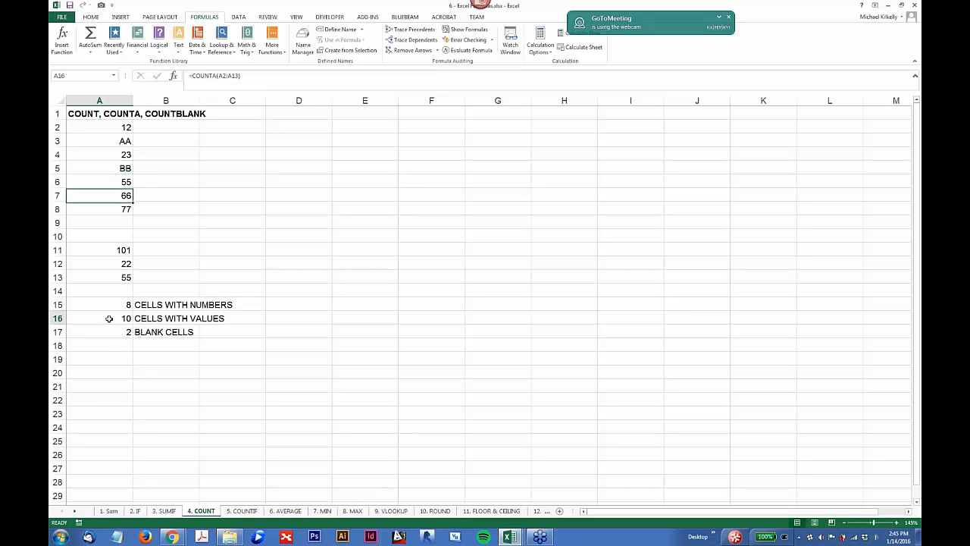
{"action": "left_click", "coordinate": [211, 75]}
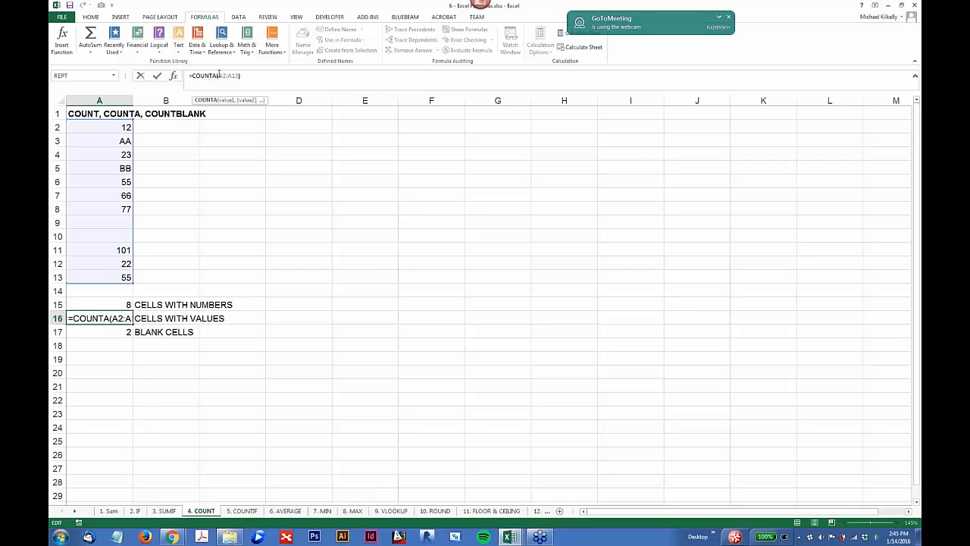
{"action": "left_click", "coordinate": [225, 75]}
{"action": "key", "text": "ctrl+Return"}
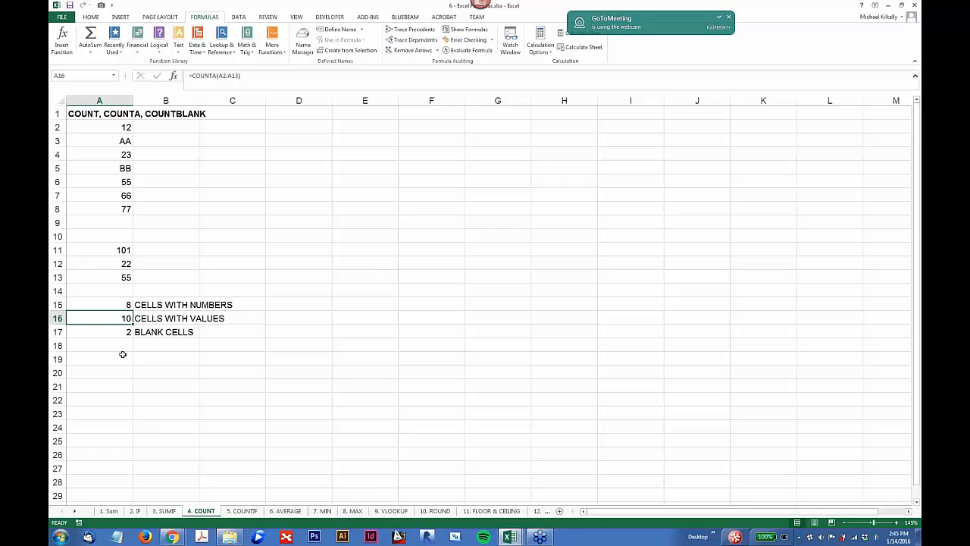
{"action": "left_click", "coordinate": [130, 332]}
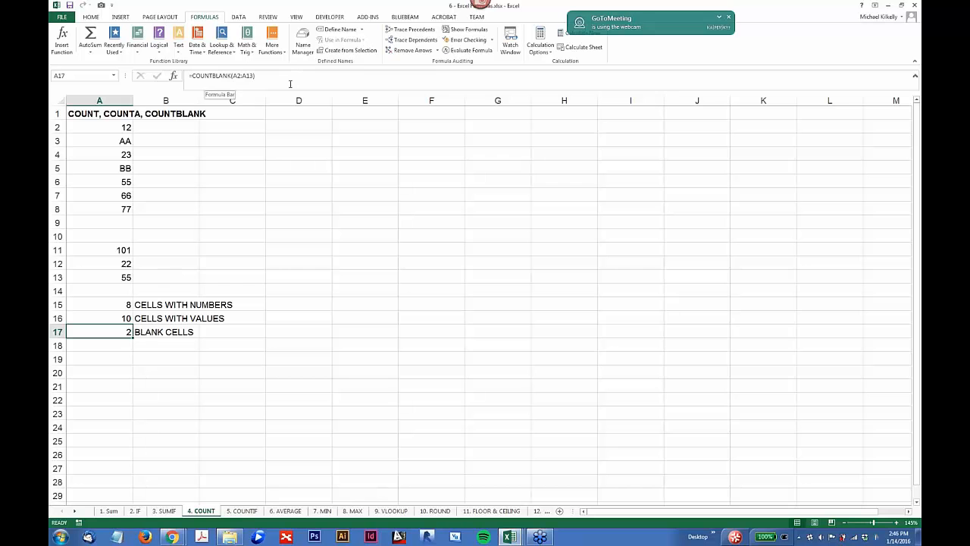
{"action": "left_click", "coordinate": [238, 78]}
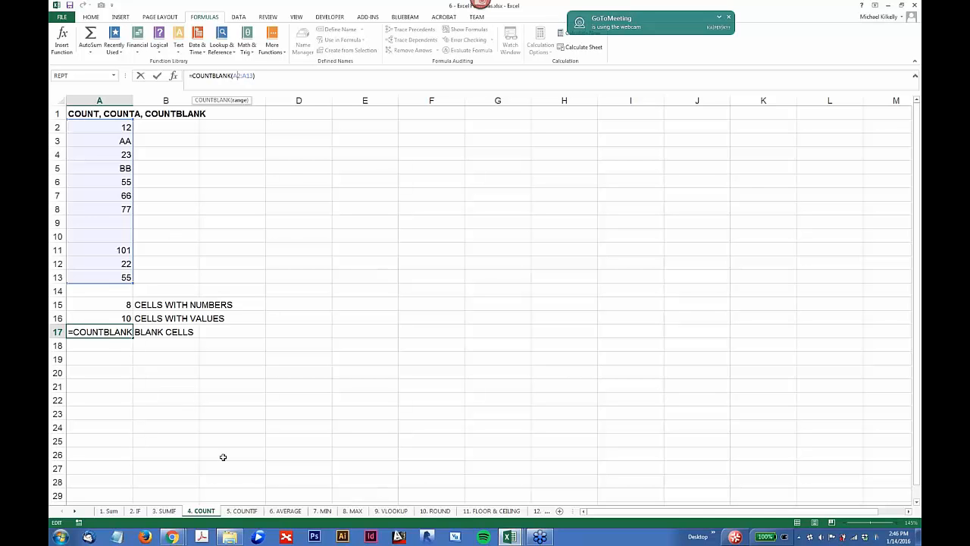
{"action": "key", "text": "ctrl+Return"}
Step: Open the COUNTIF sheet and examine the range and criteria of the COUNTIF formula in A11
{"action": "left_click", "coordinate": [243, 511]}
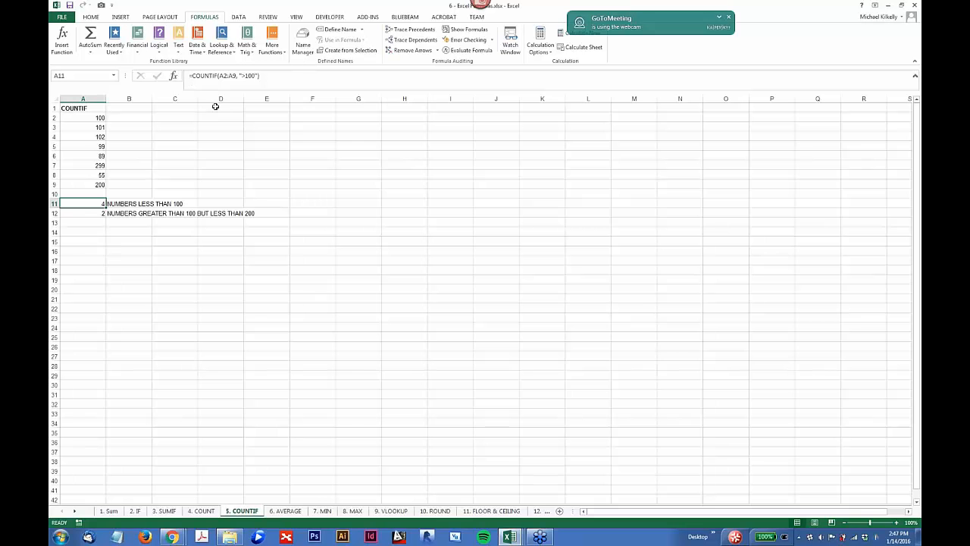
{"action": "scroll", "coordinate": [148, 237], "scroll_direction": "up", "scroll_amount": 3}
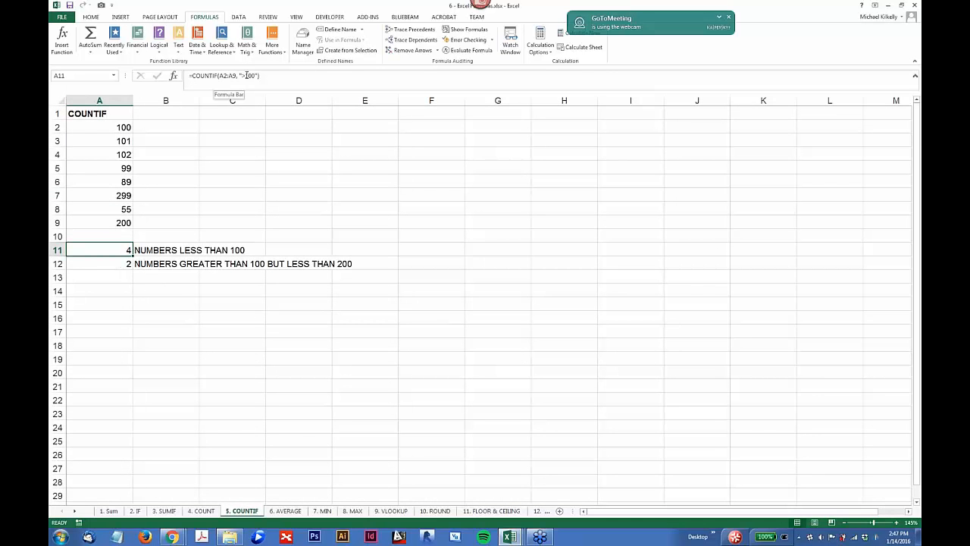
{"action": "left_click", "coordinate": [247, 75]}
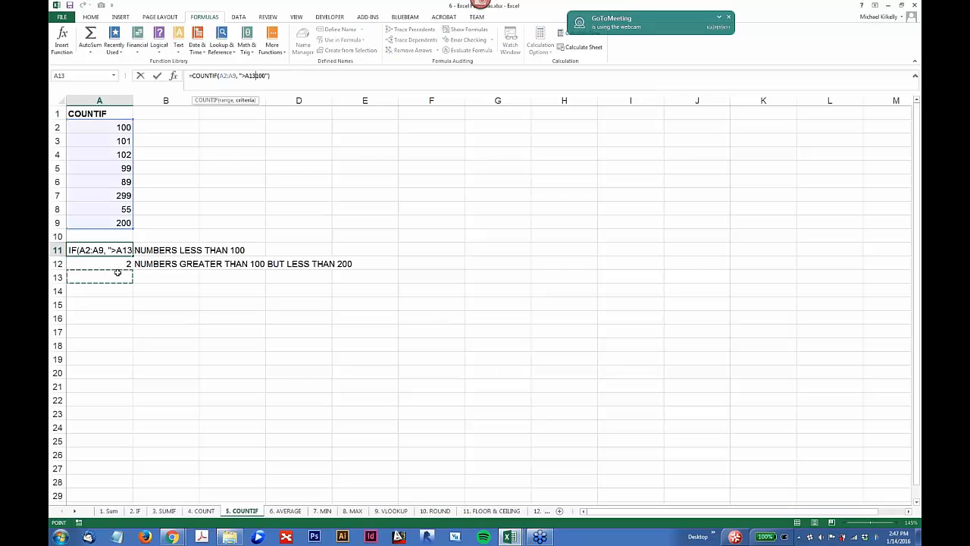
{"action": "key", "text": "ctrl+Return"}
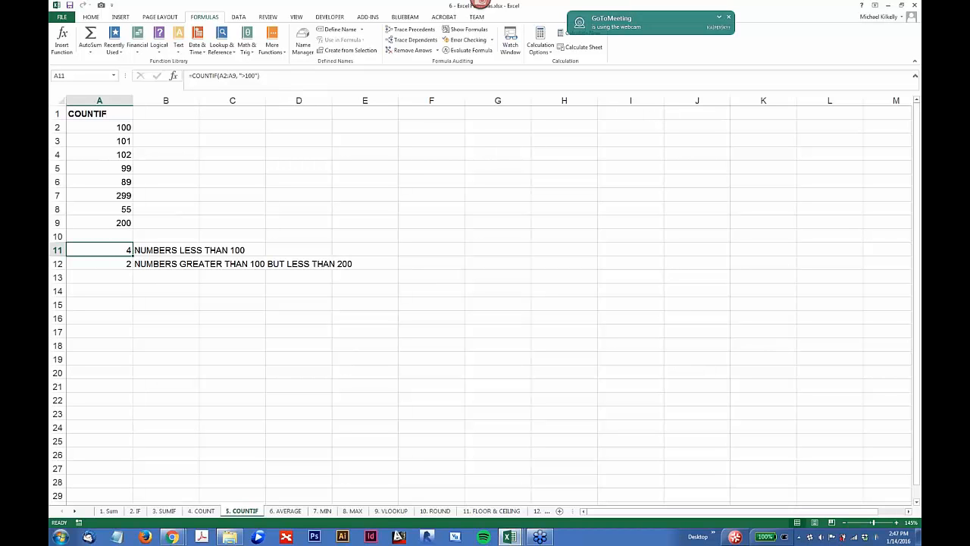
Step: Examine the criteria ranges and the two criteria of the COUNTIFS formula in A12, leaving the formula as it is
{"action": "left_click", "coordinate": [120, 263]}
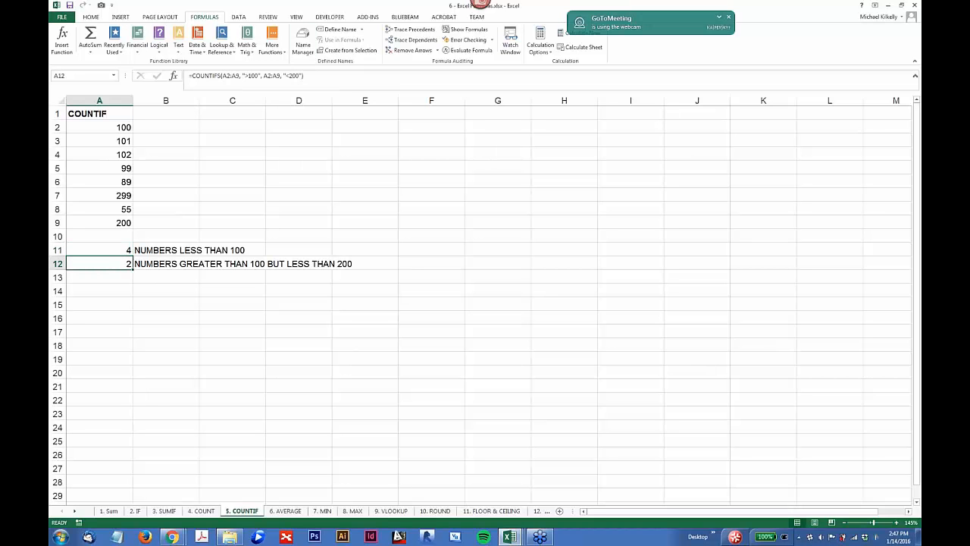
{"action": "left_click", "coordinate": [229, 76]}
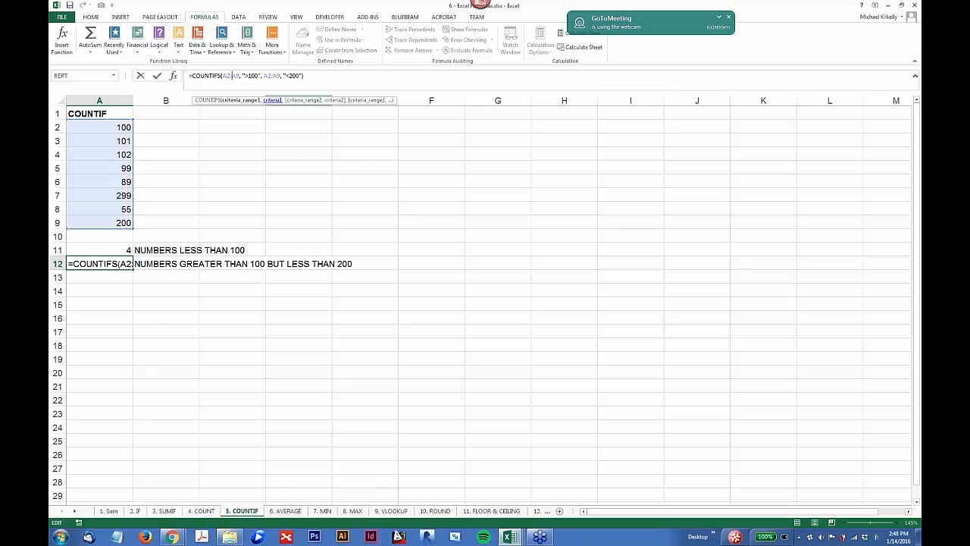
{"action": "key", "text": "ctrl+Return"}
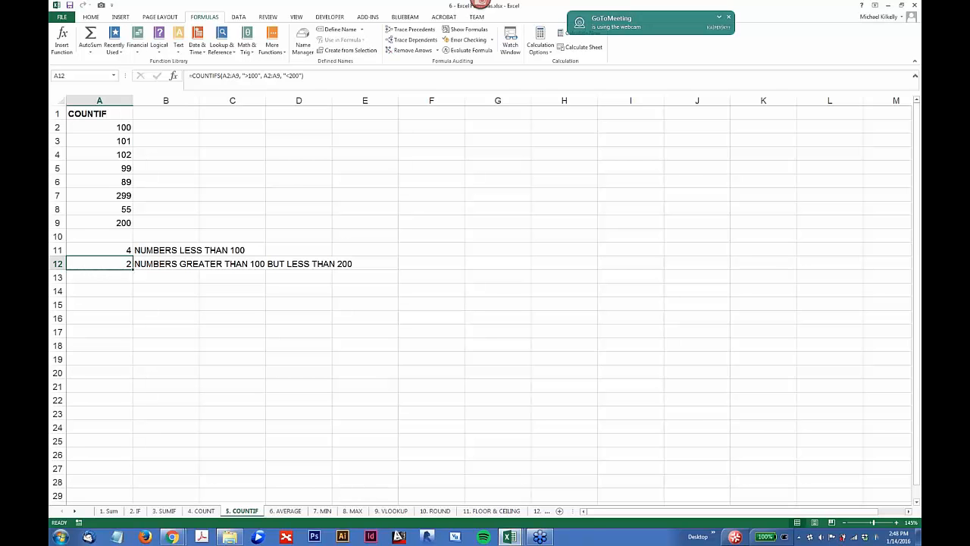
Step: Open the AVERAGE sheet and check which cells the AVERAGE formula in A12 references
{"action": "left_click", "coordinate": [285, 512]}
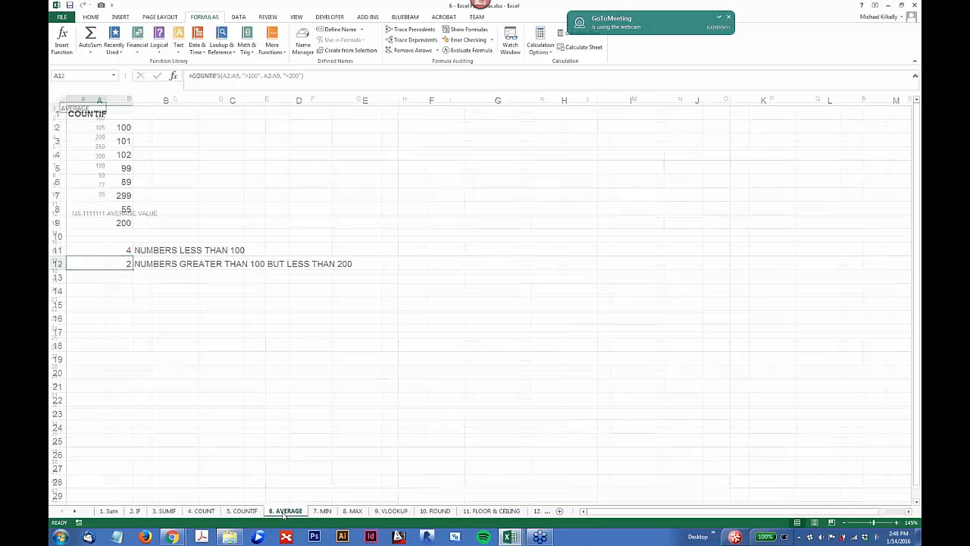
{"action": "left_click", "coordinate": [94, 193]}
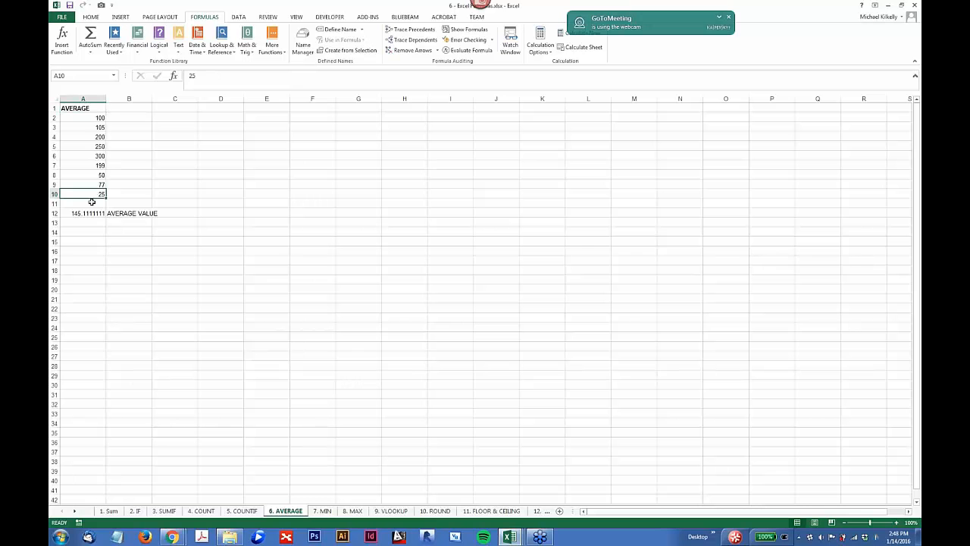
{"action": "left_click", "coordinate": [91, 213]}
{"action": "left_click", "coordinate": [212, 79]}
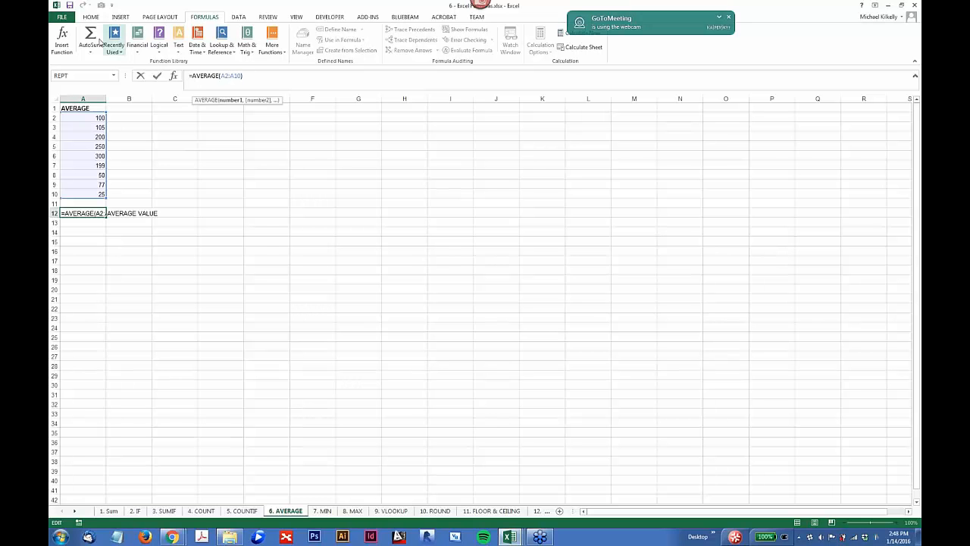
Step: Browse the Math & Trig functions and the Statistical, Engineering, Cube and other additional function categories without inserting any into the AVERAGE formula
{"action": "left_click", "coordinate": [271, 49]}
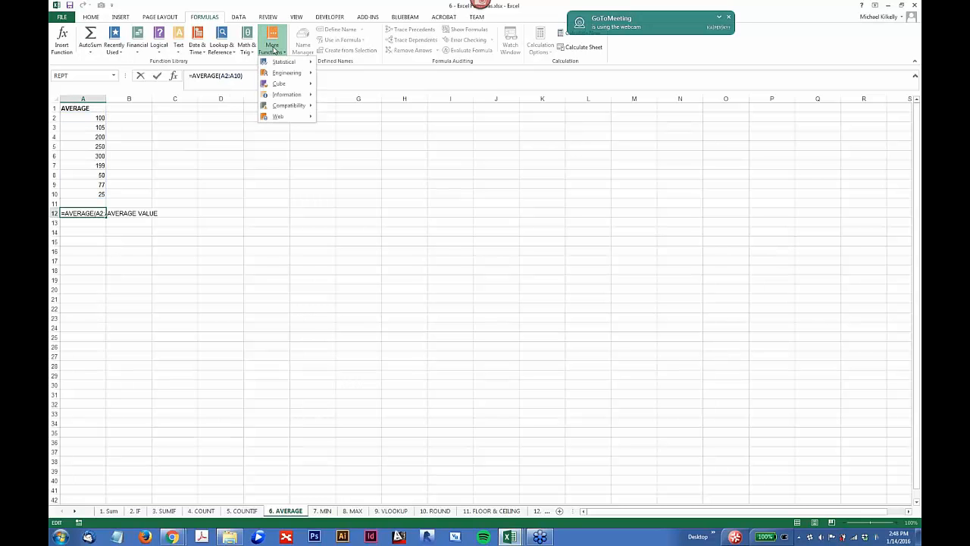
{"action": "mouse_move", "coordinate": [283, 62]}
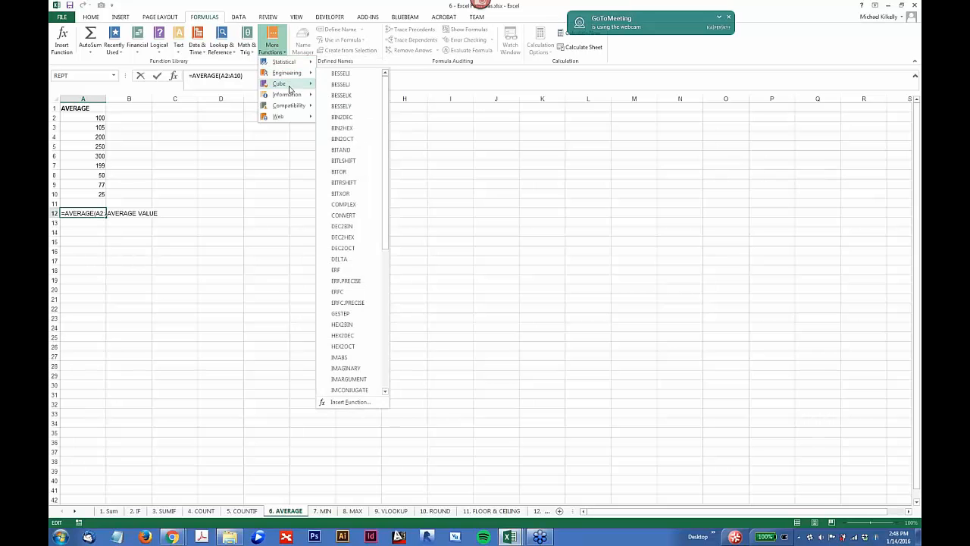
{"action": "mouse_move", "coordinate": [289, 90]}
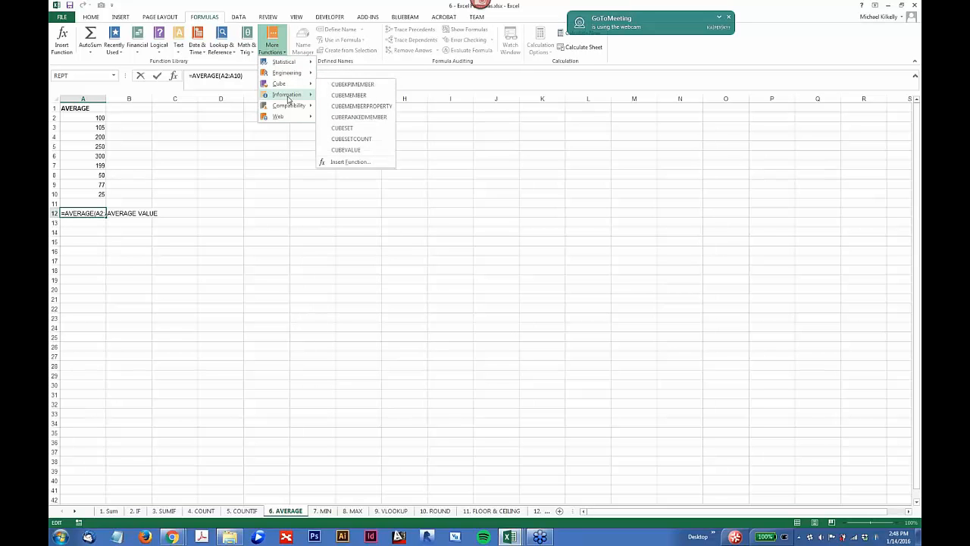
{"action": "mouse_move", "coordinate": [290, 116]}
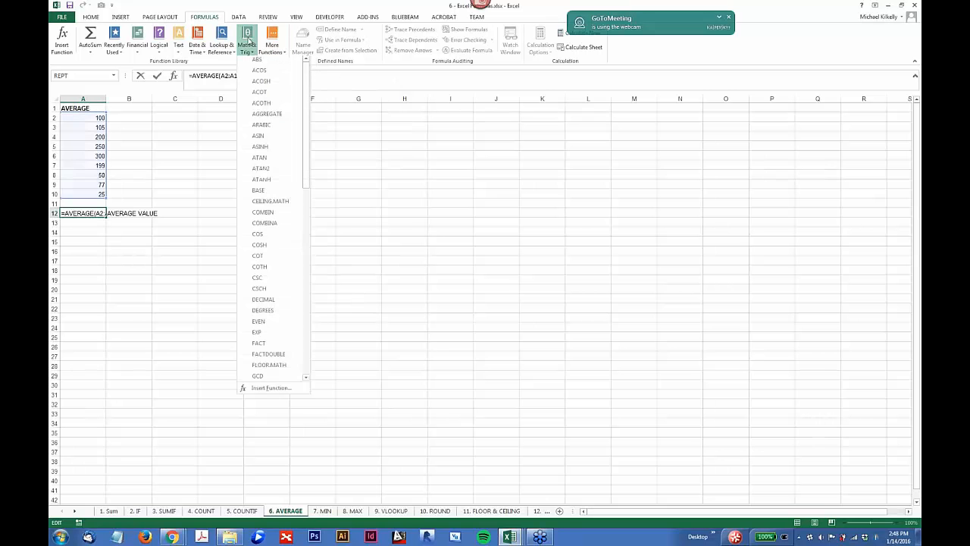
{"action": "left_click", "coordinate": [248, 40]}
{"action": "left_click", "coordinate": [248, 41]}
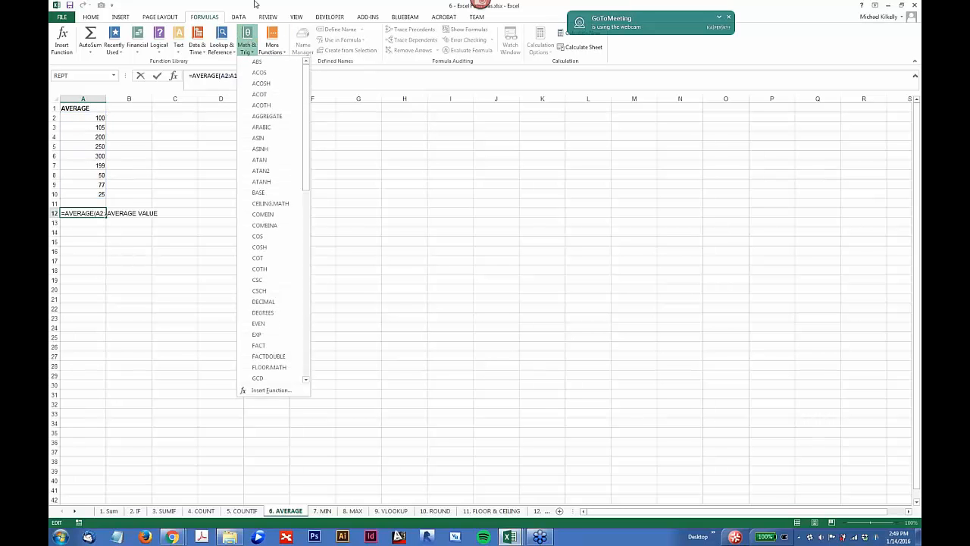
{"action": "left_click", "coordinate": [256, 4]}
{"action": "left_click", "coordinate": [273, 46]}
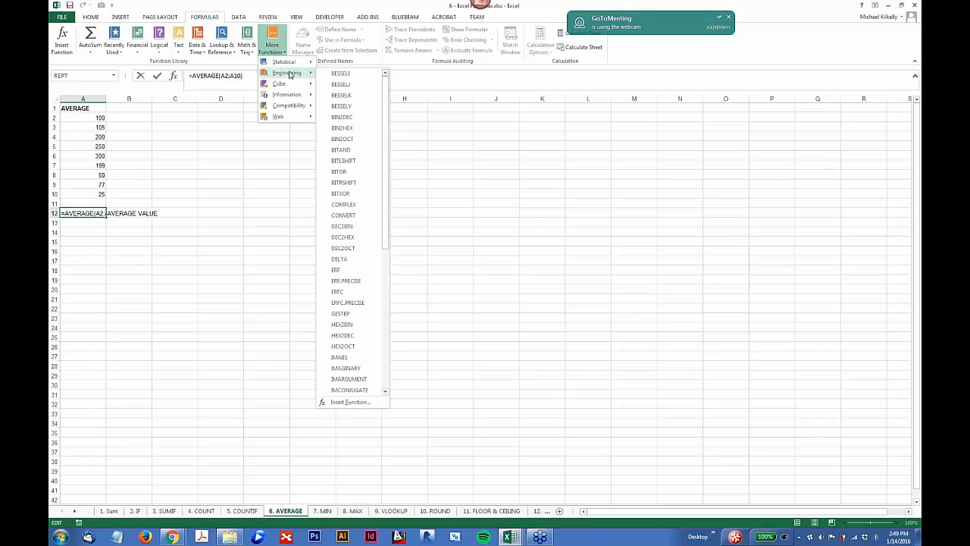
{"action": "left_click", "coordinate": [257, 10]}
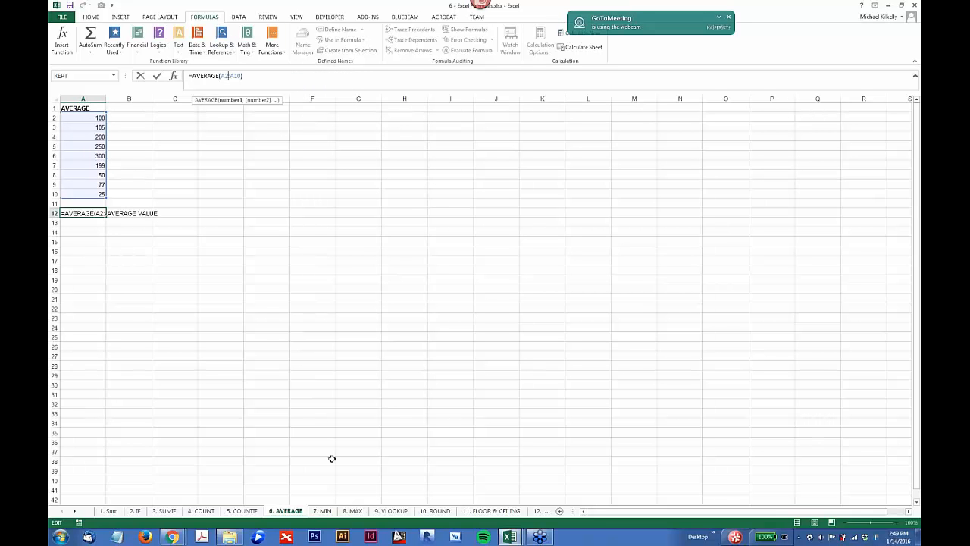
{"action": "key", "text": "Escape"}
Step: Open the MIN sheet and check the range used by the smallest-value formula in A12
{"action": "left_click", "coordinate": [324, 511]}
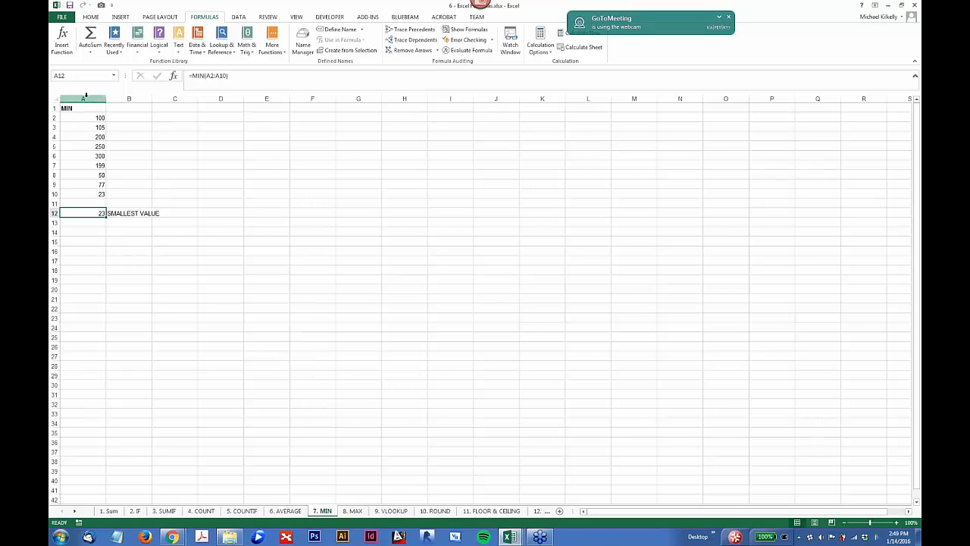
{"action": "left_click", "coordinate": [208, 76]}
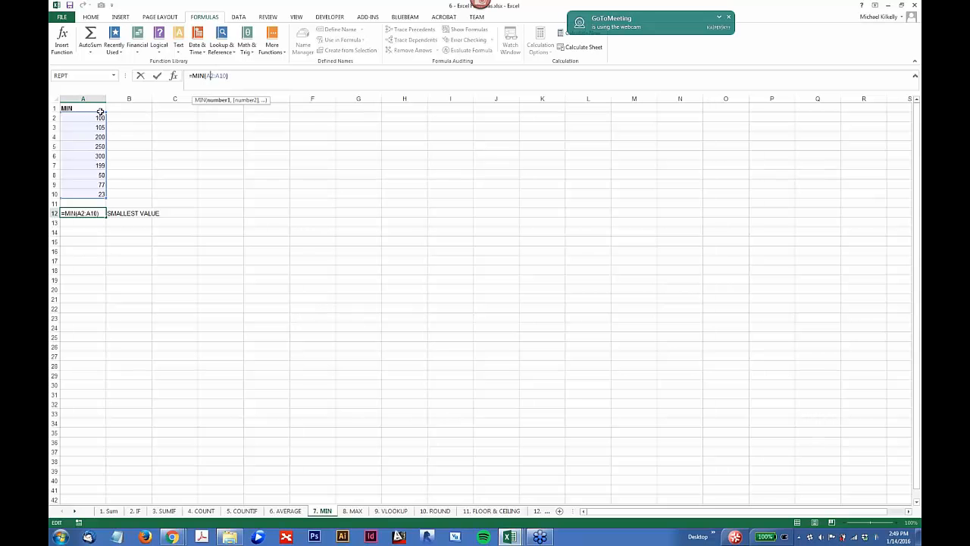
{"action": "left_click", "coordinate": [100, 213]}
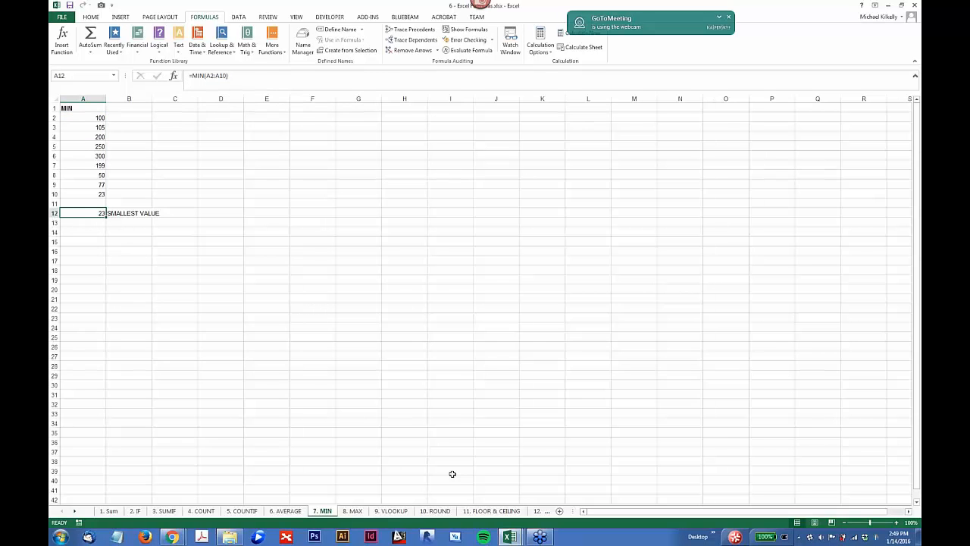
Step: Open the MAX sheet and check the range used by the largest-value formula in A12
{"action": "left_click", "coordinate": [356, 512]}
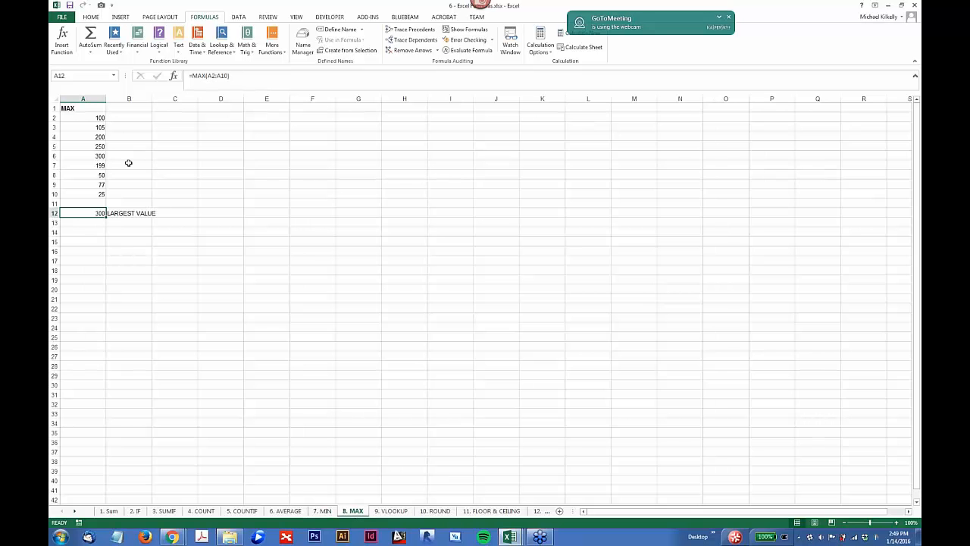
{"action": "scroll", "coordinate": [128, 163], "scroll_direction": "up", "scroll_amount": 4}
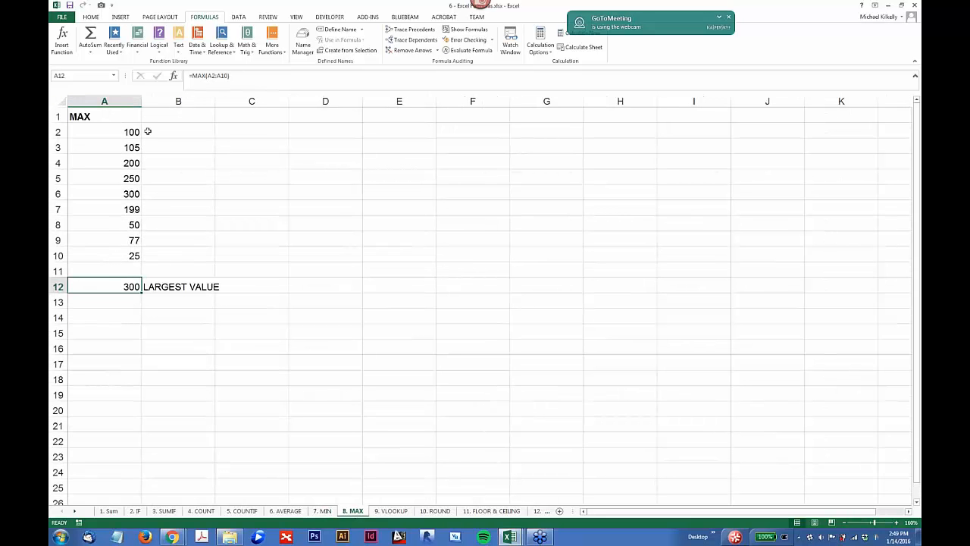
{"action": "left_click", "coordinate": [214, 76]}
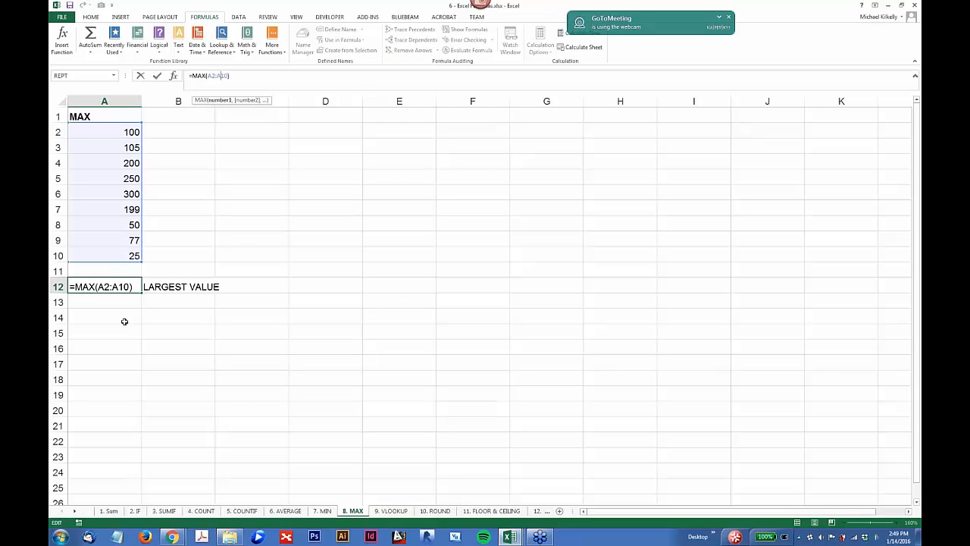
{"action": "key", "text": "ctrl+Return"}
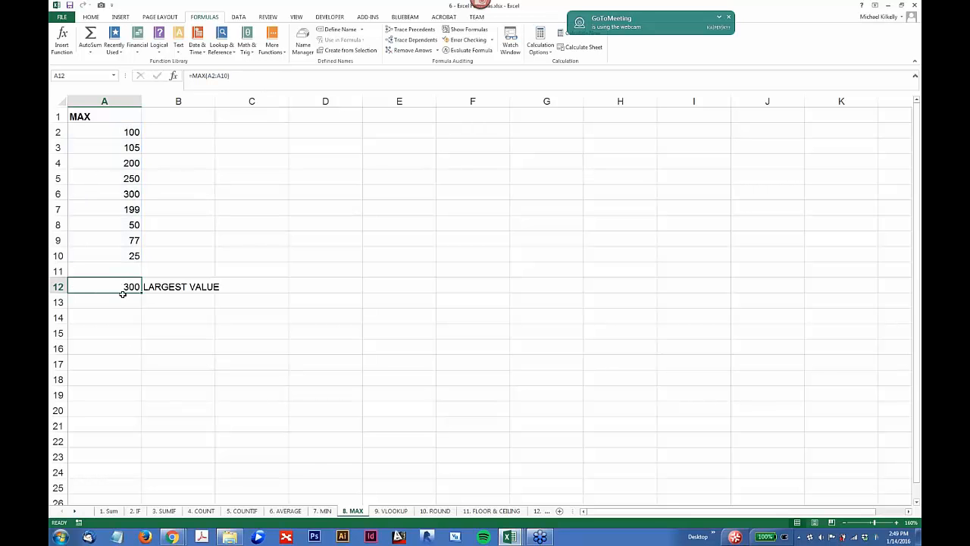
Step: Open the VLOOKUP sheet and review door 101A's number, type and the formula behind its door size
{"action": "left_click", "coordinate": [390, 511]}
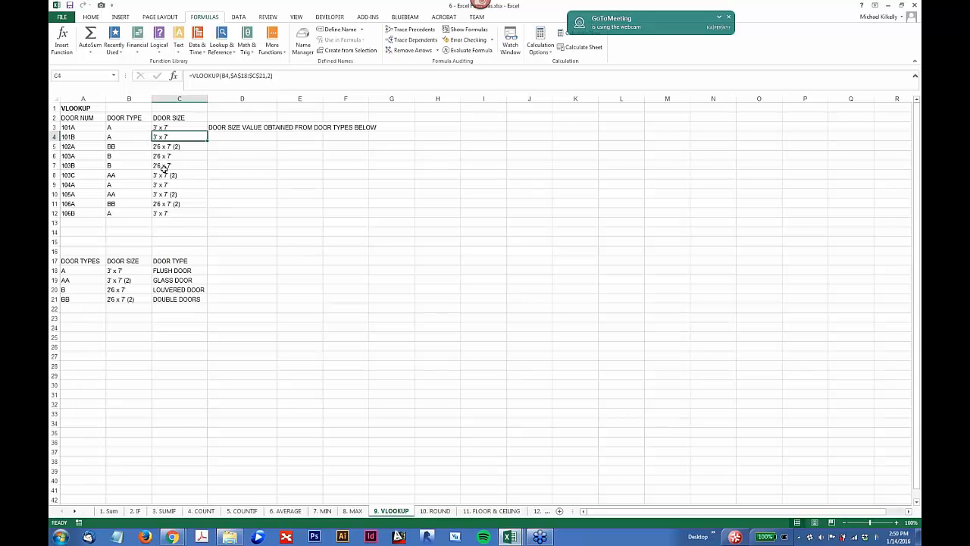
{"action": "scroll", "coordinate": [136, 111], "scroll_direction": "up", "scroll_amount": 2}
{"action": "left_click", "coordinate": [96, 140]}
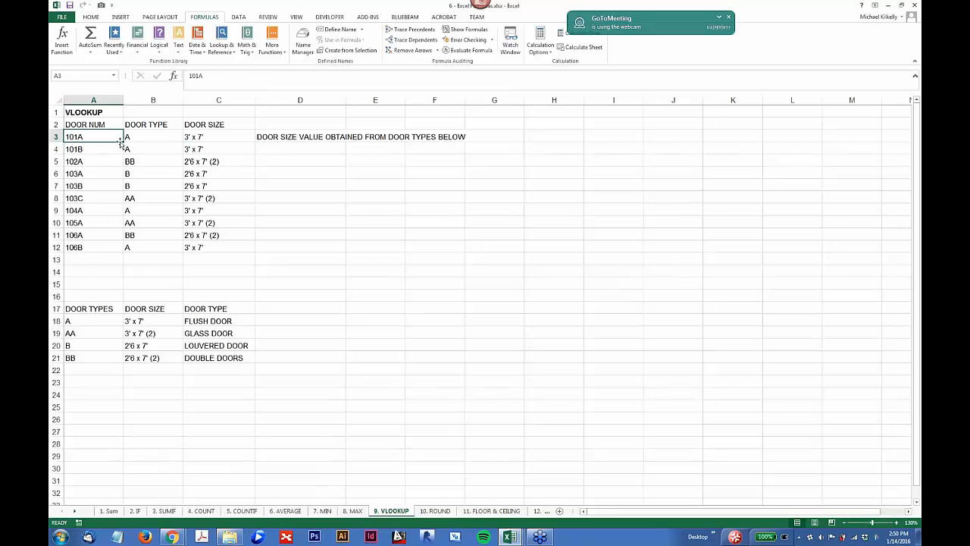
{"action": "left_click", "coordinate": [147, 137]}
{"action": "left_click", "coordinate": [206, 136]}
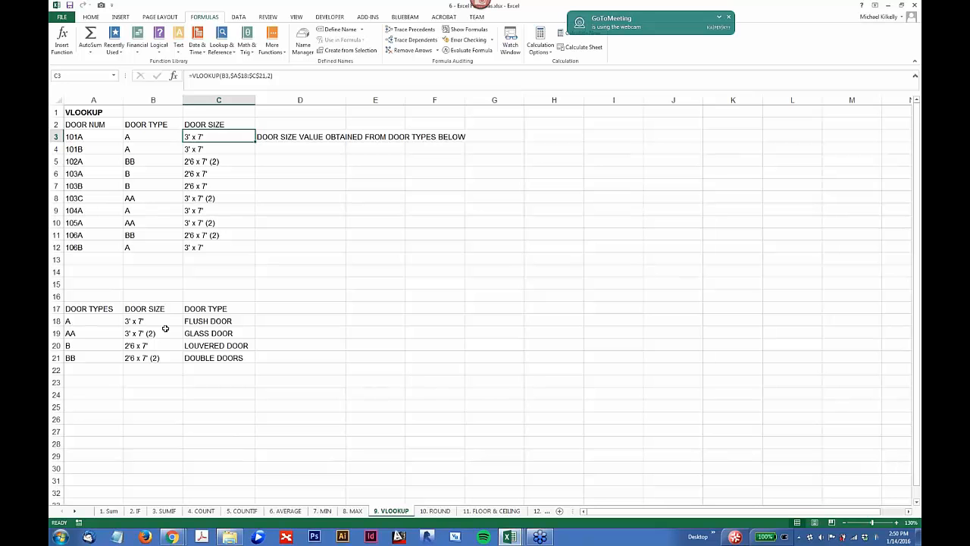
Step: Set the door size for type A in the door types table to 4' x 7'
{"action": "left_click", "coordinate": [130, 321]}
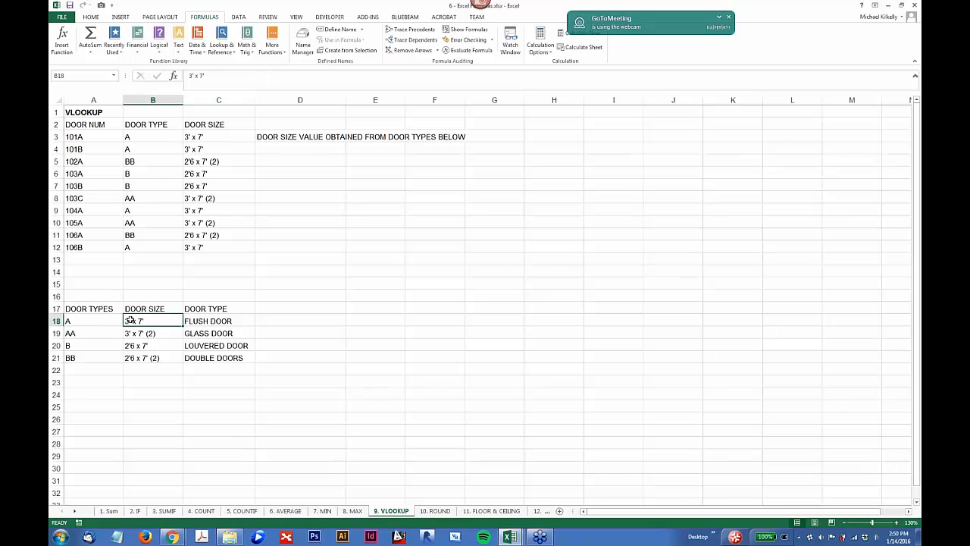
{"action": "double_click", "coordinate": [130, 321]}
{"action": "double_click", "coordinate": [128, 321]}
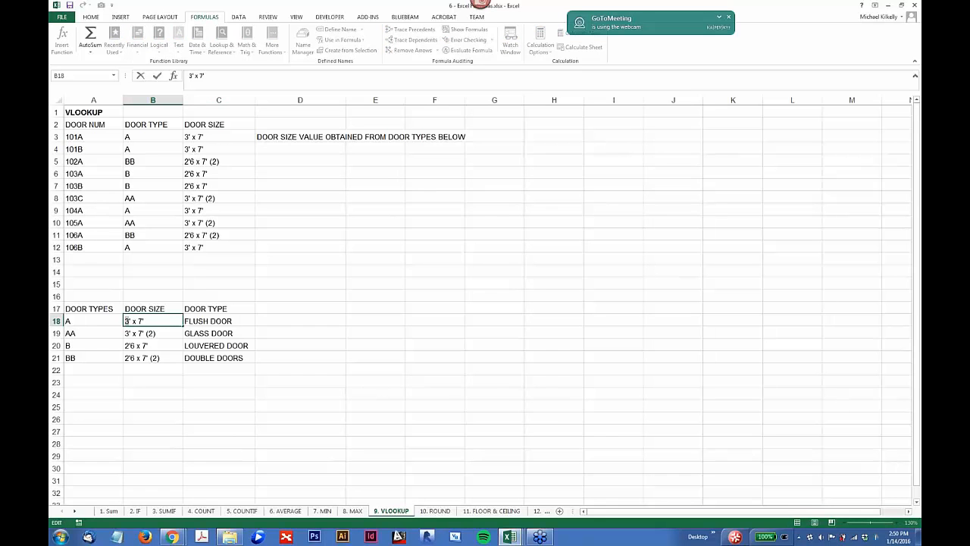
{"action": "type", "text": "4"}
{"action": "key", "text": "Return"}
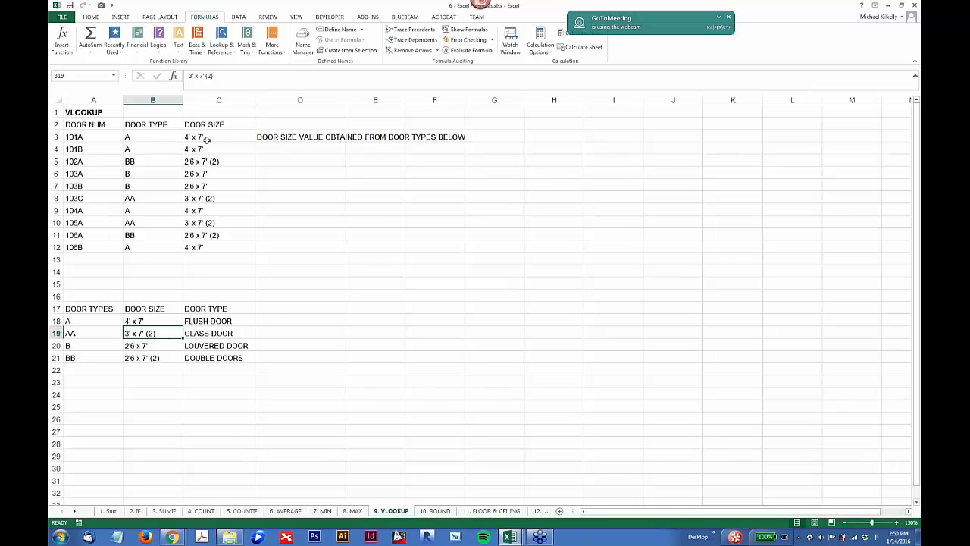
Step: Examine the VLOOKUP formula in C3, checking its lookup value, table array and column index arguments without changing it
{"action": "left_click", "coordinate": [205, 141]}
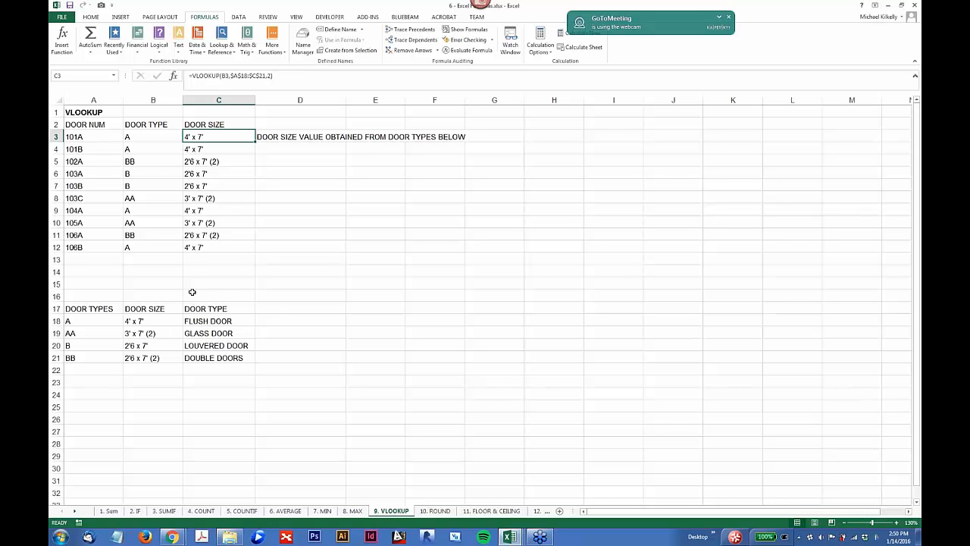
{"action": "left_click", "coordinate": [203, 148]}
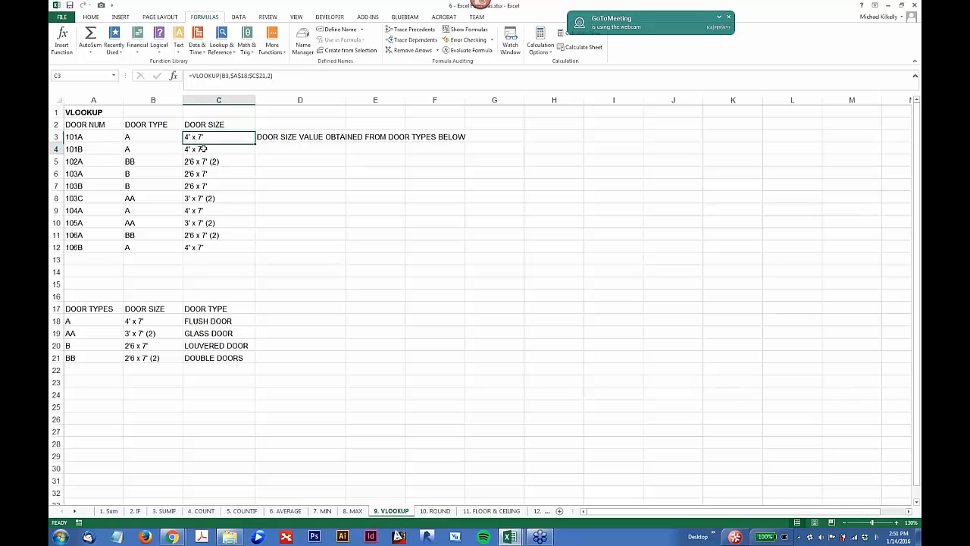
{"action": "left_click", "coordinate": [202, 136]}
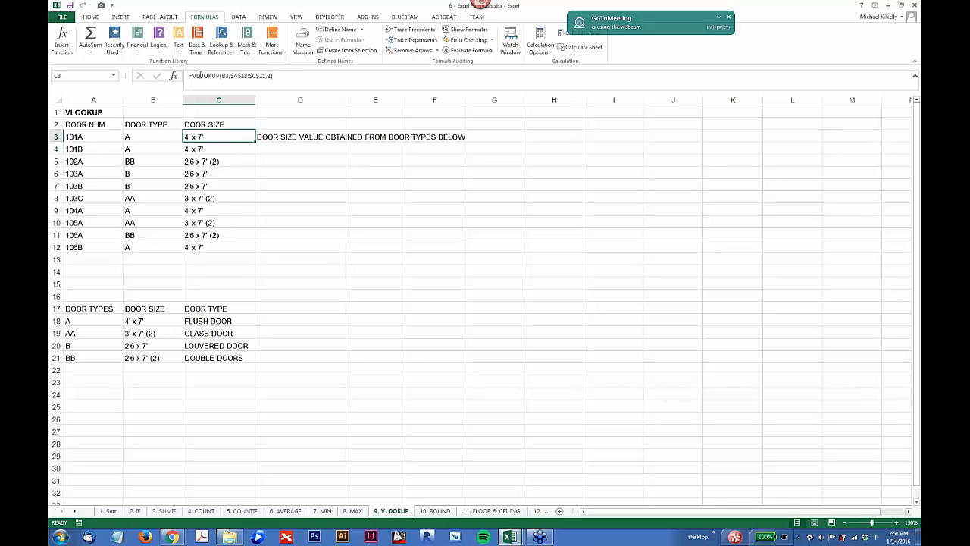
{"action": "left_click", "coordinate": [225, 76]}
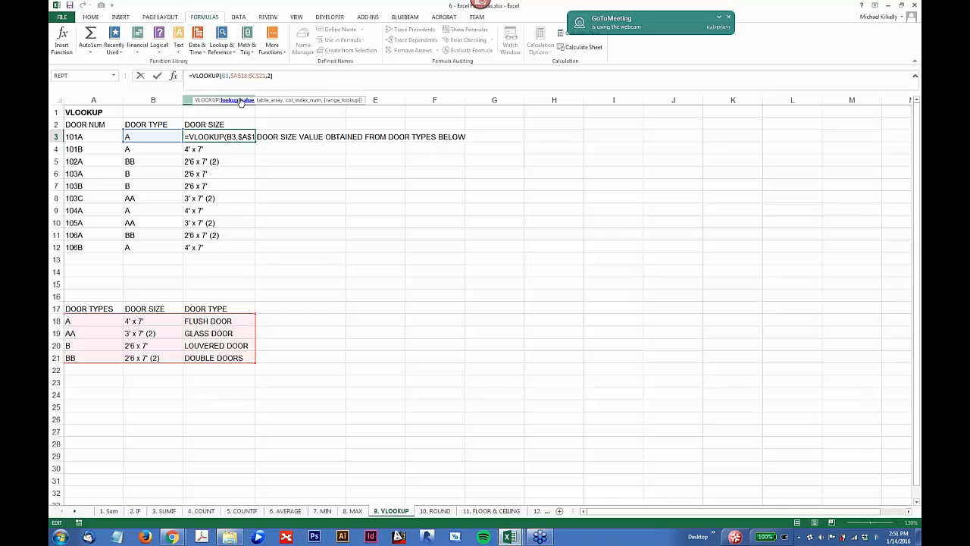
{"action": "left_click", "coordinate": [240, 101]}
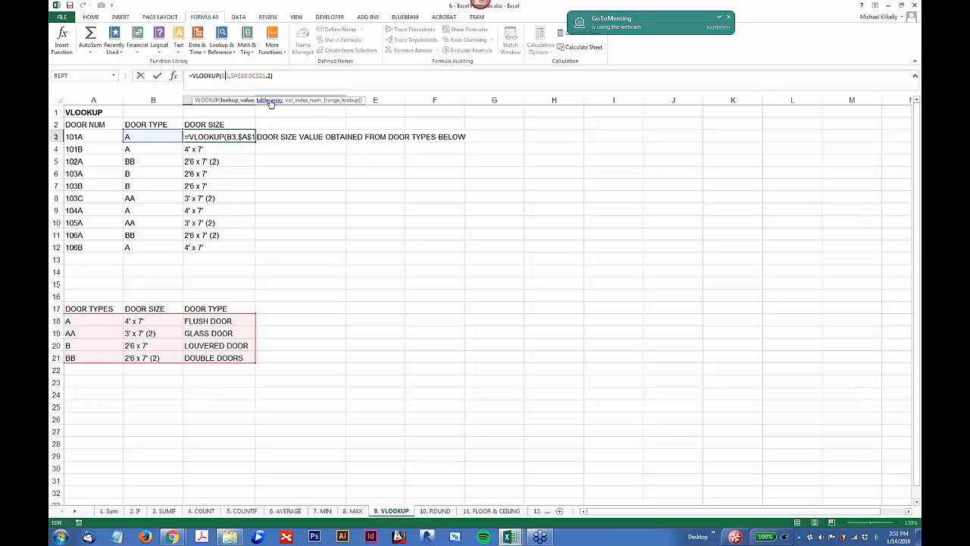
{"action": "left_click", "coordinate": [269, 100]}
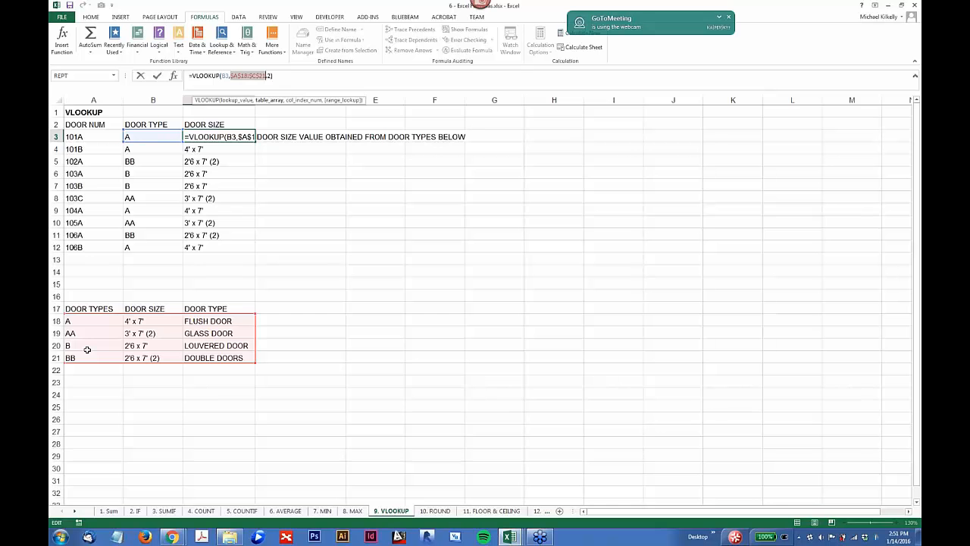
{"action": "left_click", "coordinate": [302, 100]}
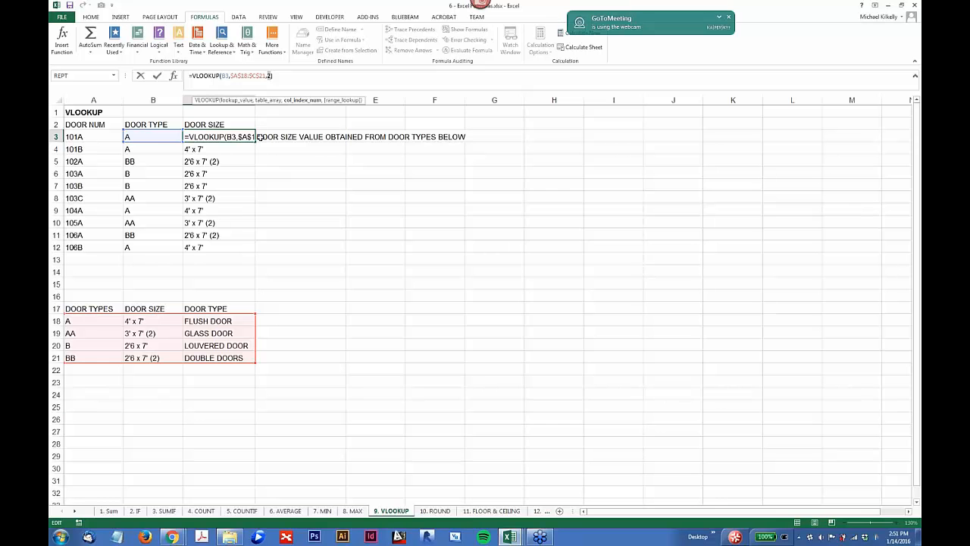
{"action": "key", "text": "Escape"}
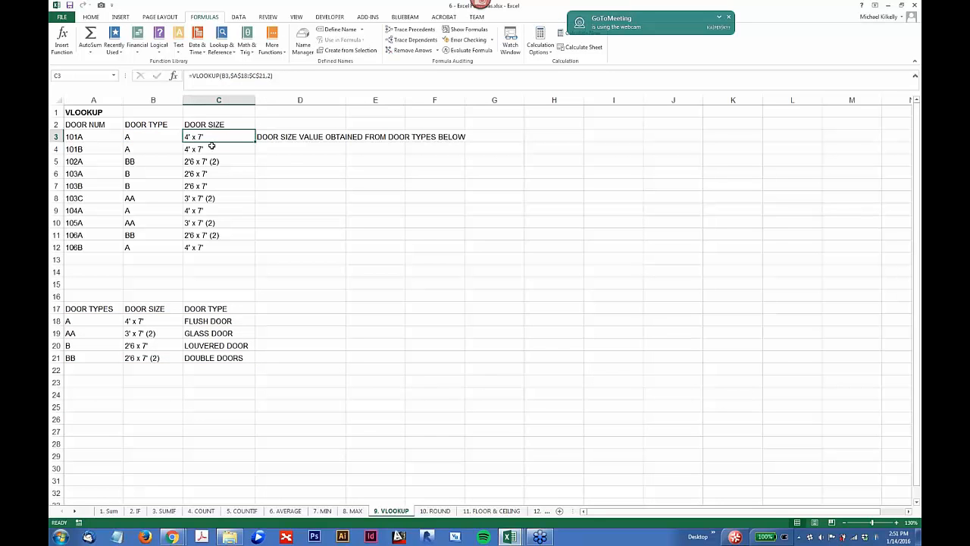
Step: Set the door size for type A in the door types table back to 3' x 7'
{"action": "left_click", "coordinate": [213, 148]}
{"action": "double_click", "coordinate": [130, 321]}
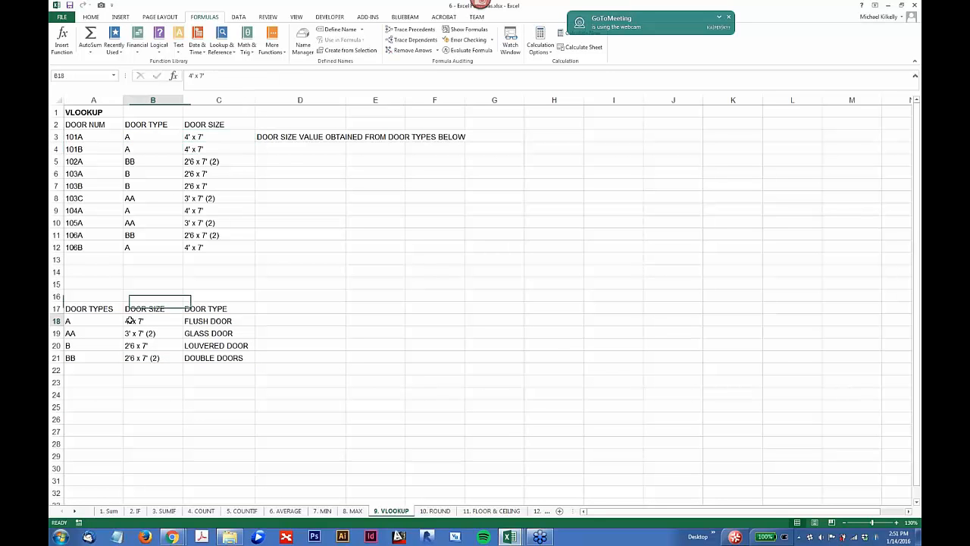
{"action": "key", "text": "BackSpace"}
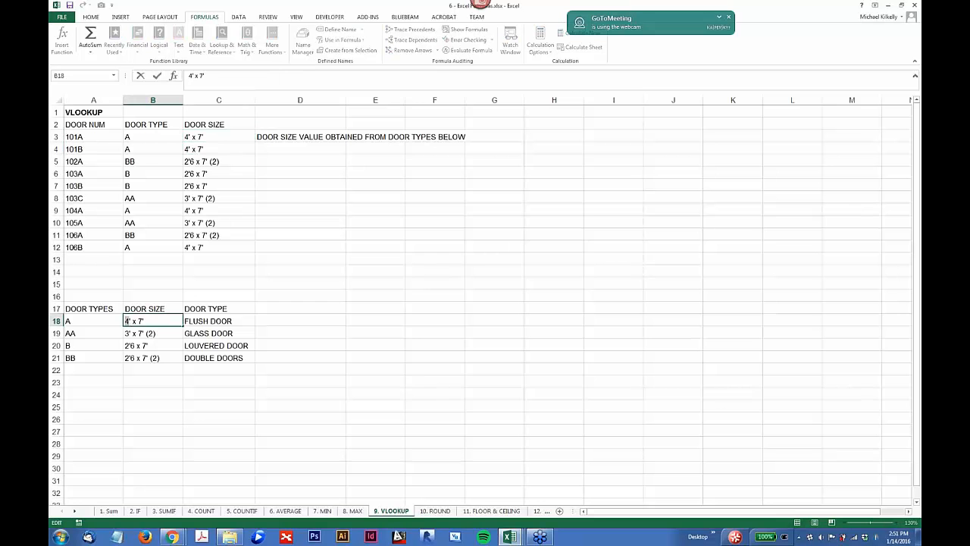
{"action": "type", "text": "3"}
{"action": "key", "text": "Return"}
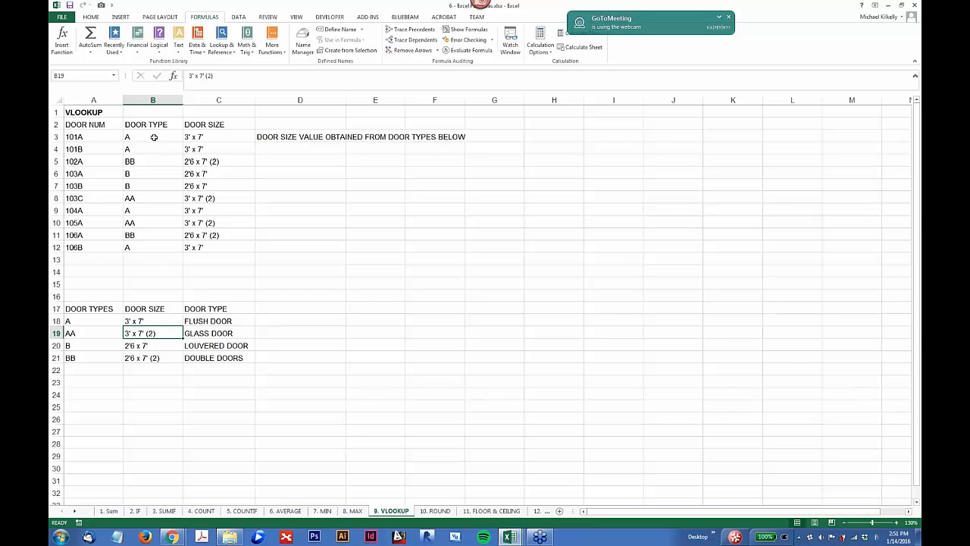
Step: Replace the door size for type B in the door types table with asdfasdf and undo that change
{"action": "double_click", "coordinate": [144, 344]}
{"action": "double_click", "coordinate": [144, 344]}
{"action": "key", "text": "BackSpace"}
{"action": "key", "text": "BackSpace"}
{"action": "key", "text": "BackSpace"}
{"action": "key", "text": "BackSpace"}
{"action": "key", "text": "BackSpace"}
{"action": "key", "text": "BackSpace"}
{"action": "key", "text": "BackSpace"}
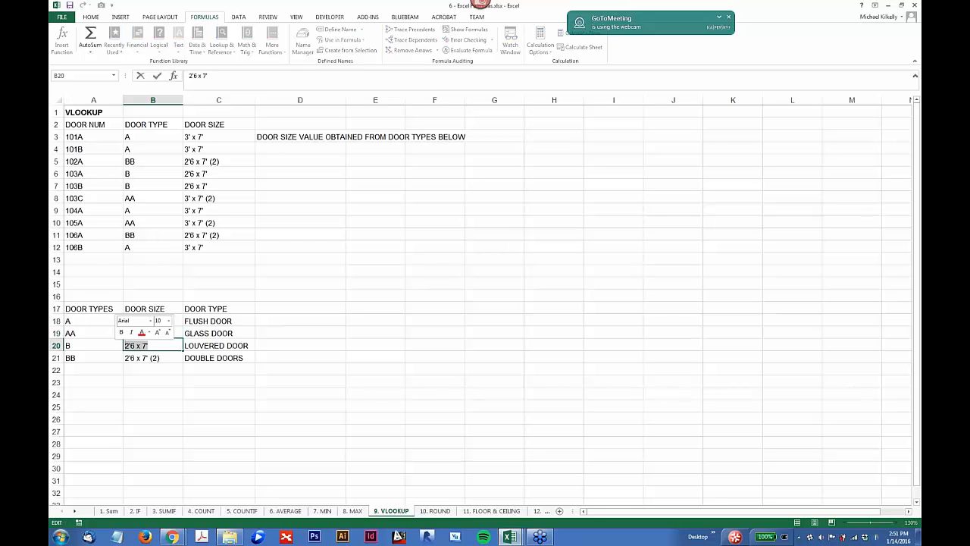
{"action": "type", "text": "asdfasdf"}
{"action": "key", "text": "Return"}
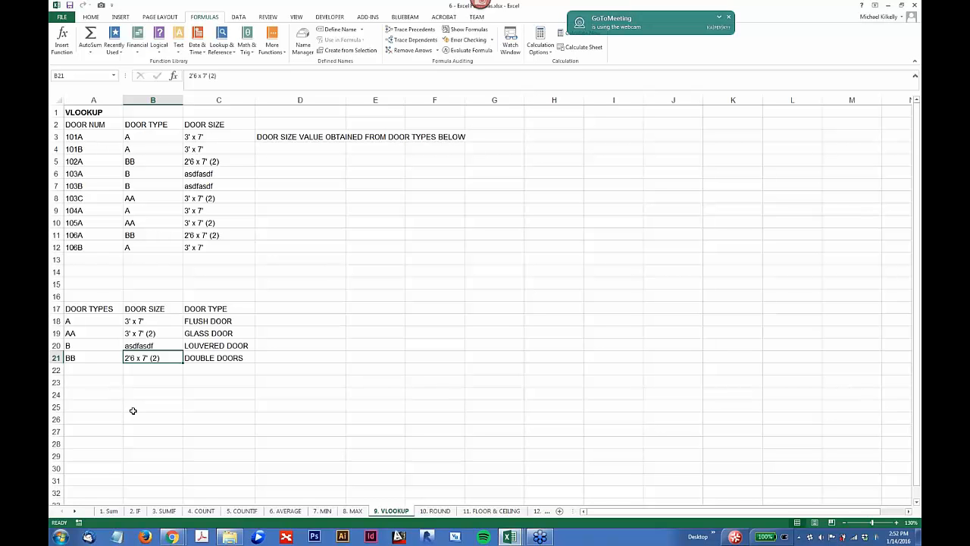
{"action": "key", "text": "ctrl+z"}
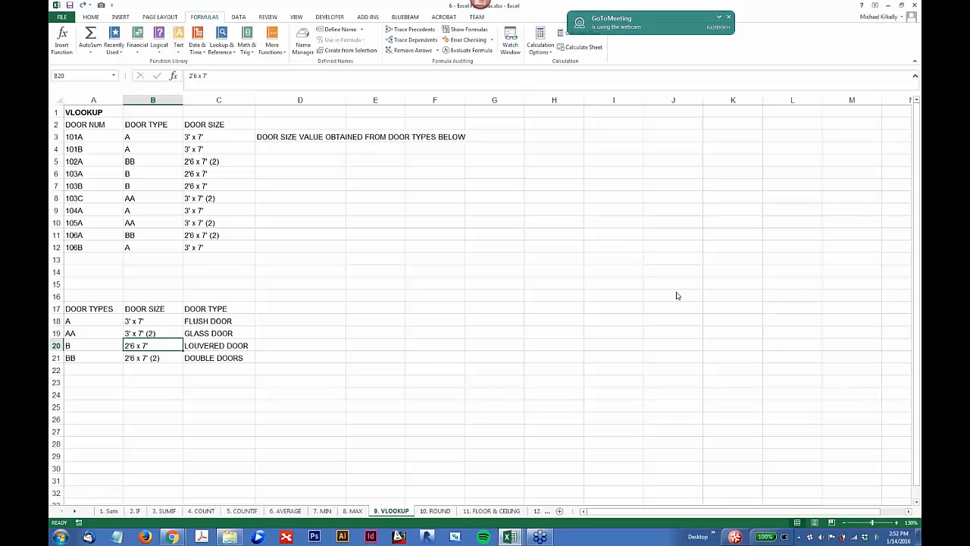
{"action": "left_click", "coordinate": [476, 284]}
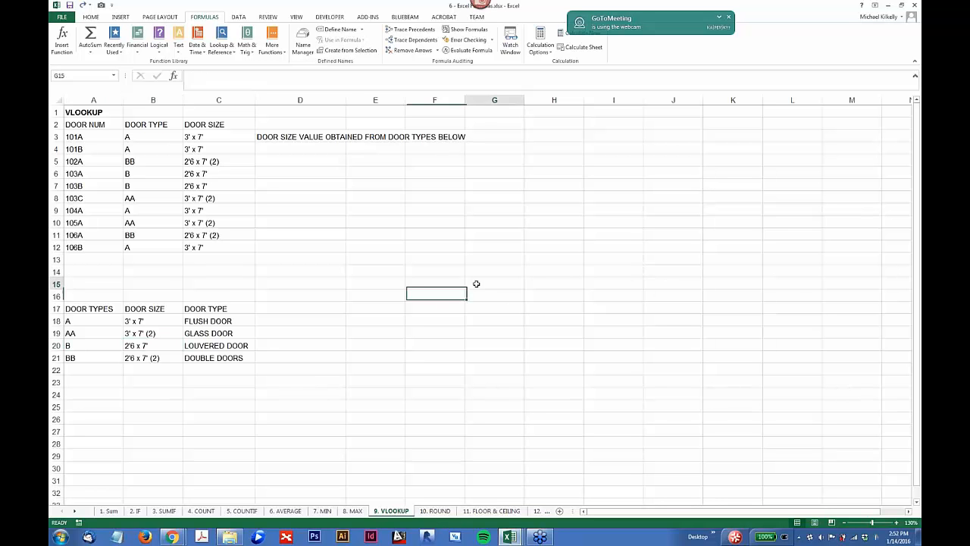
{"action": "left_click", "coordinate": [256, 234]}
{"action": "left_click", "coordinate": [307, 187]}
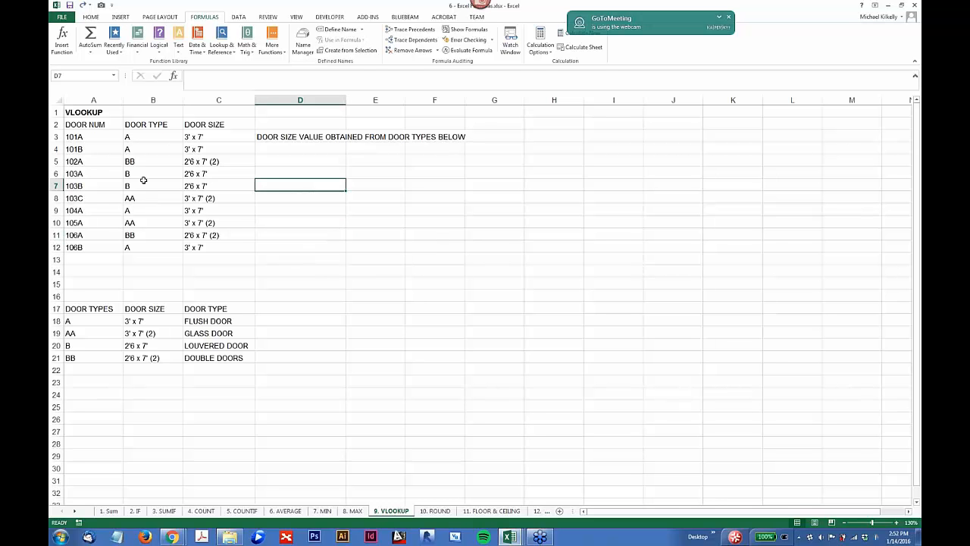
{"action": "left_click", "coordinate": [56, 186]}
{"action": "right_click", "coordinate": [61, 186]}
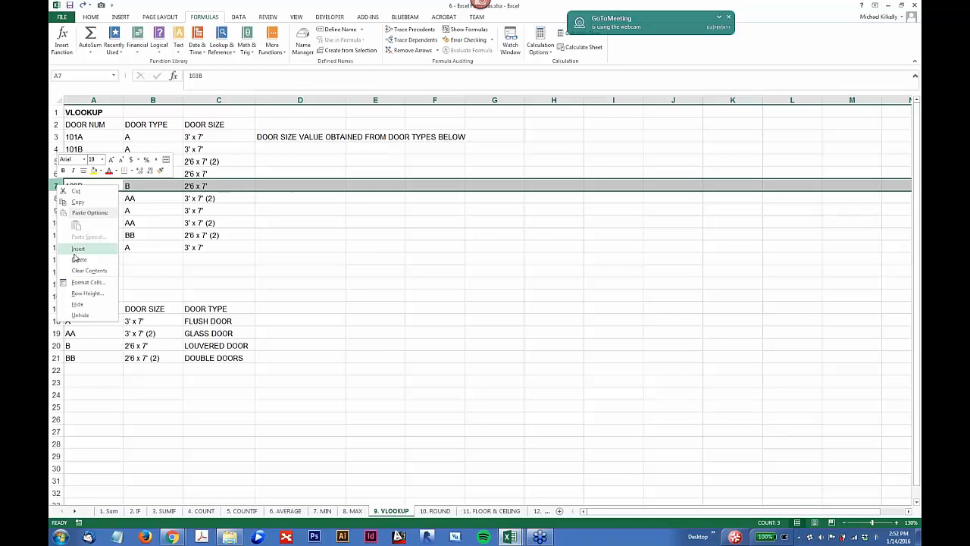
{"action": "left_click", "coordinate": [57, 347]}
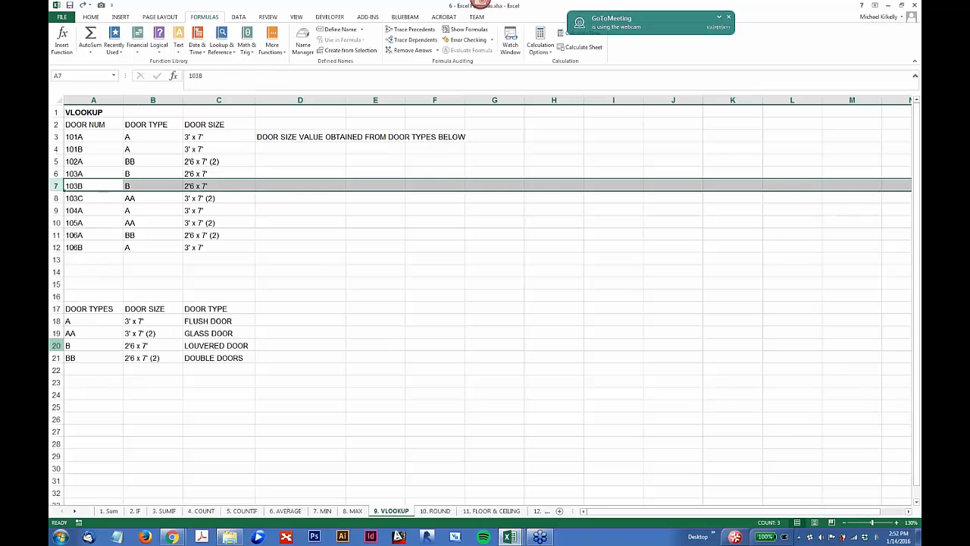
Step: Insert an empty row above type B in the door types table
{"action": "left_click", "coordinate": [56, 346]}
{"action": "right_click", "coordinate": [58, 346]}
{"action": "left_click", "coordinate": [79, 410]}
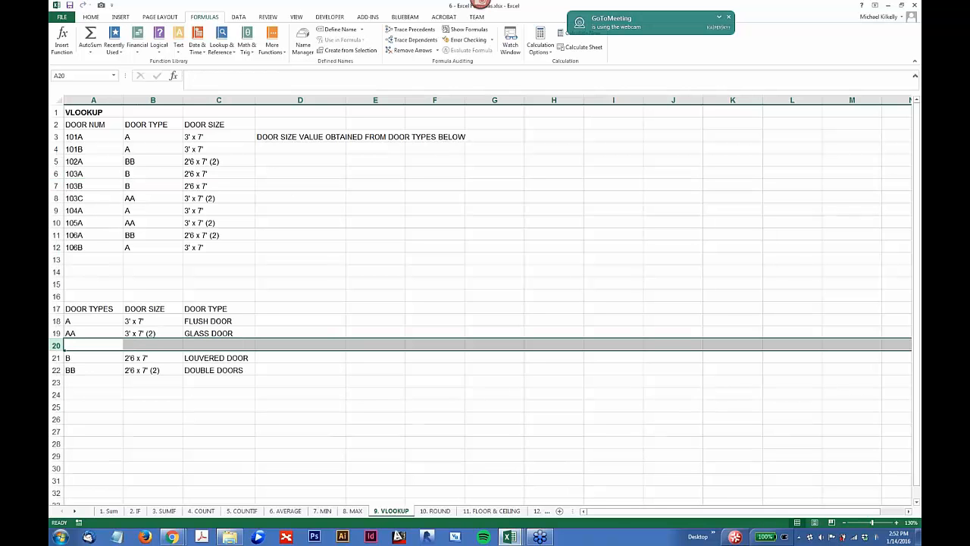
Step: Fill the empty row 20 with door type AAA, door size asdfasdf and description asdfasdf
{"action": "left_click", "coordinate": [91, 345]}
{"action": "type", "text": "AAA"}
{"action": "key", "text": "Tab"}
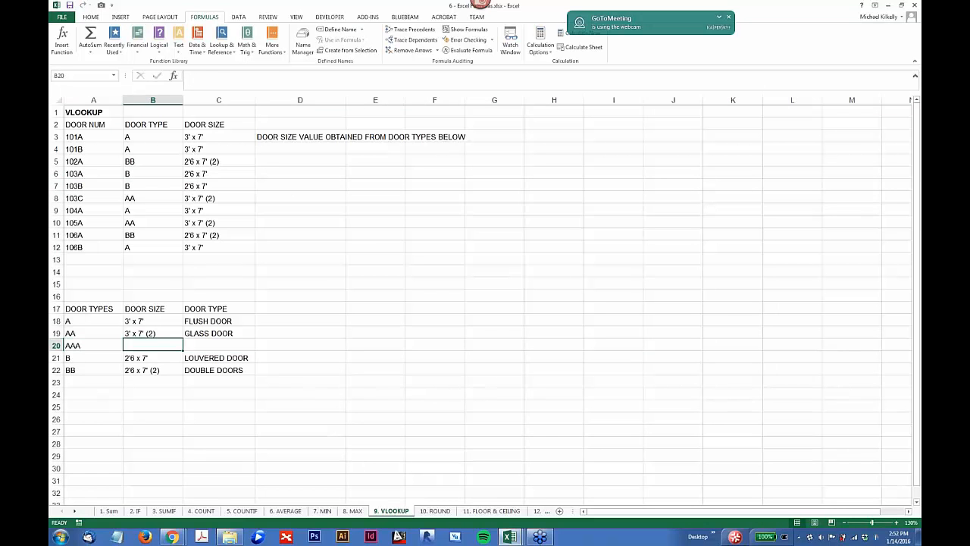
{"action": "type", "text": "asdfasdf"}
{"action": "key", "text": "Tab"}
{"action": "type", "text": "asdfasdf"}
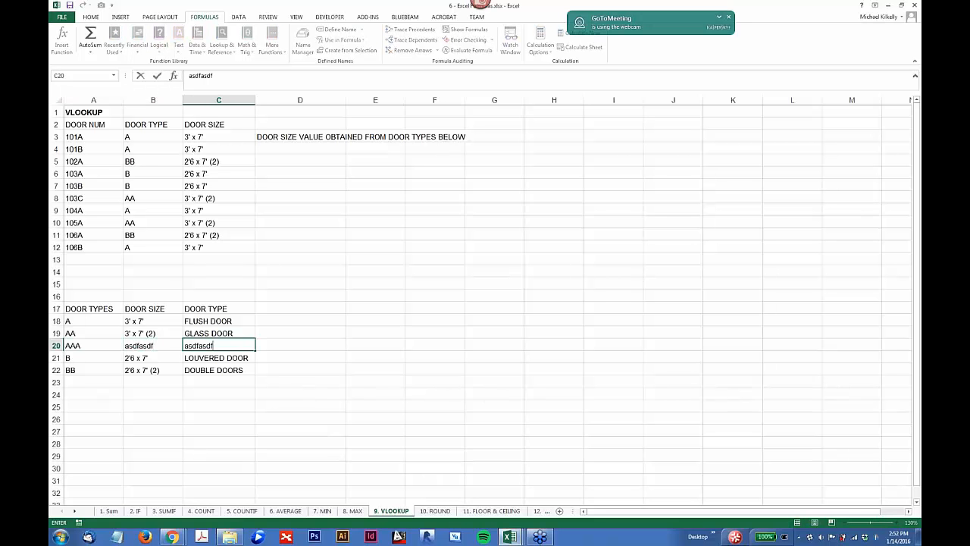
{"action": "key", "text": "Return"}
Step: Check which table range the VLOOKUP formula in C5 references, leaving the formula unchanged
{"action": "left_click", "coordinate": [192, 164]}
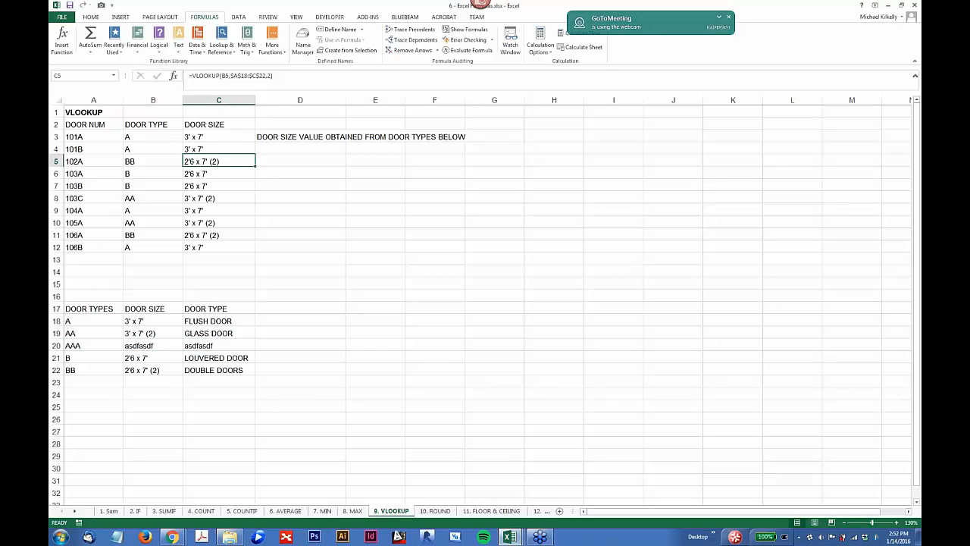
{"action": "left_click", "coordinate": [250, 76]}
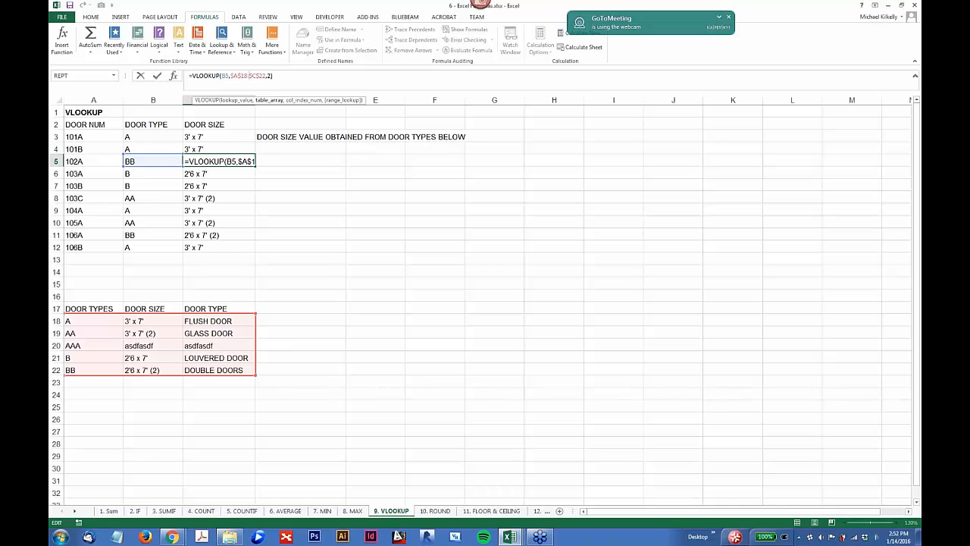
{"action": "key", "text": "Escape"}
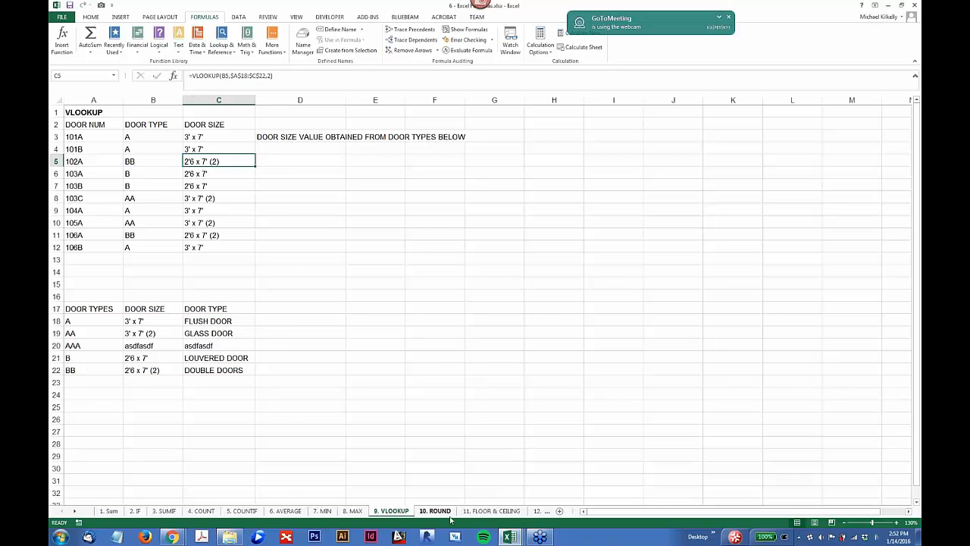
Step: Open the ROUND sheet and examine the arguments of the ROUND formula in B2
{"action": "left_click", "coordinate": [448, 515]}
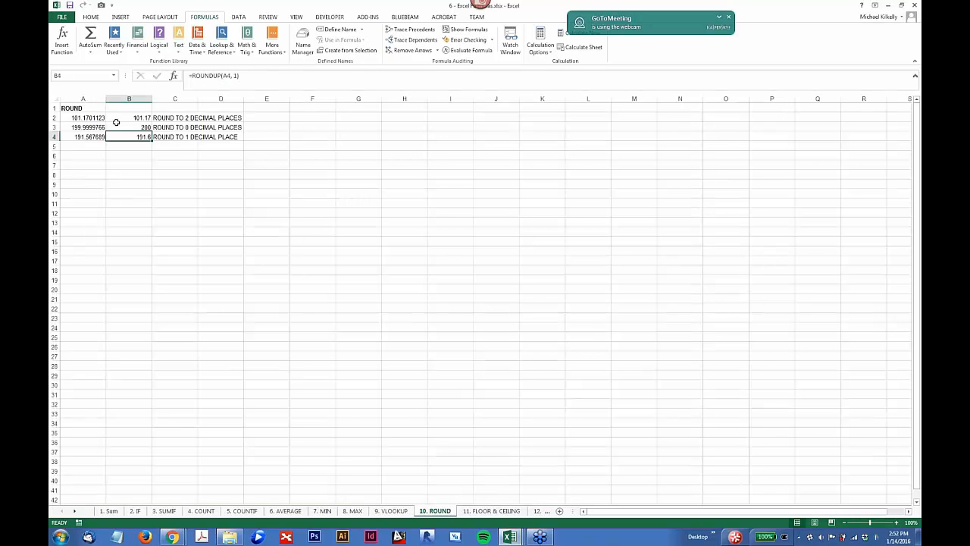
{"action": "scroll", "coordinate": [119, 123], "scroll_direction": "up", "scroll_amount": 3}
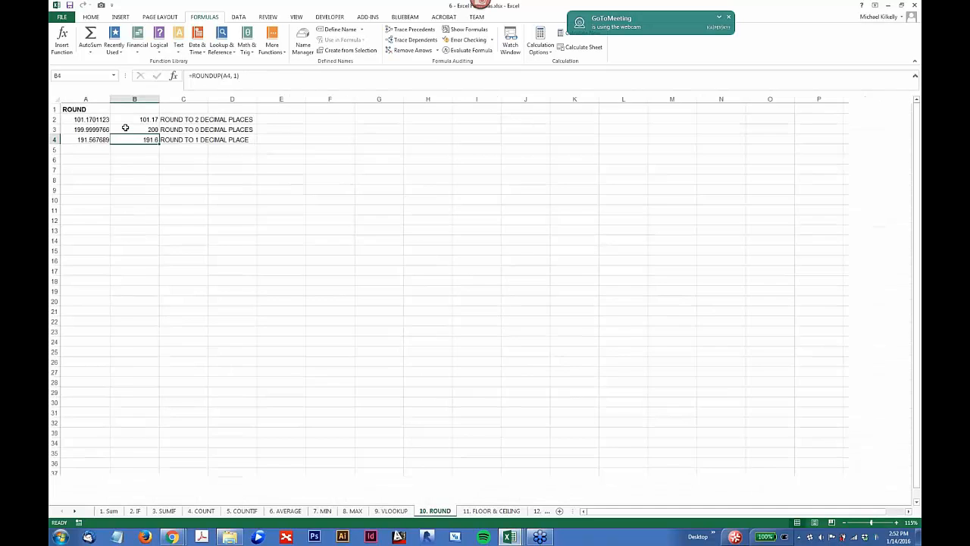
{"action": "left_click", "coordinate": [175, 126]}
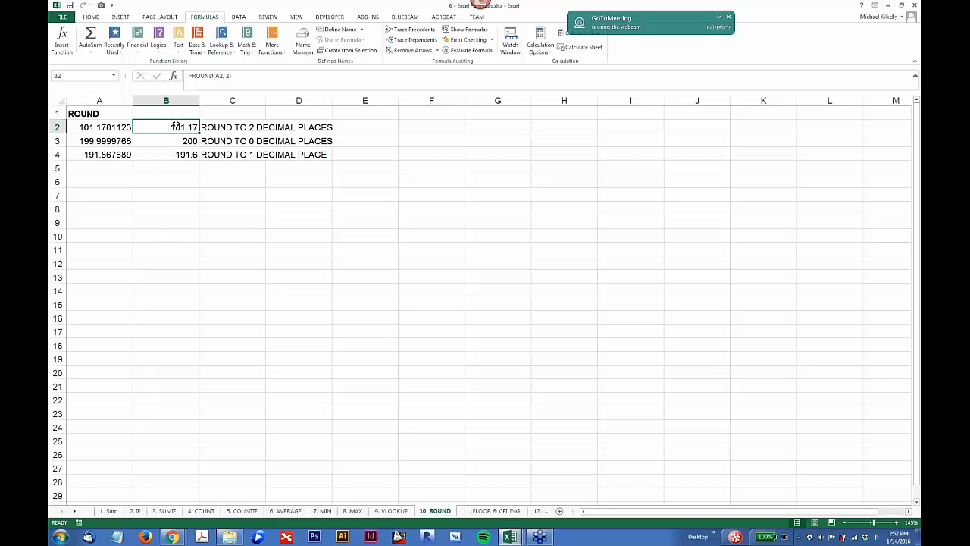
{"action": "left_click", "coordinate": [218, 75]}
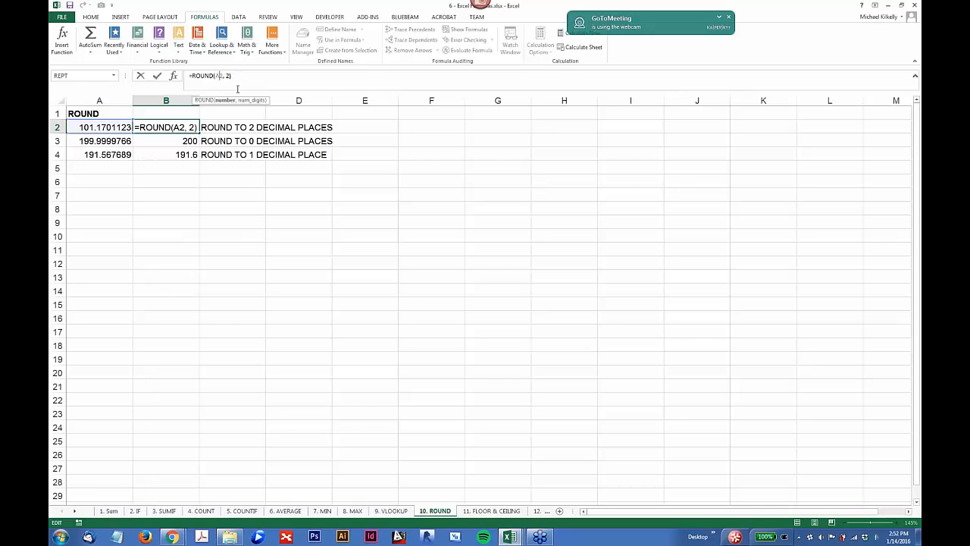
{"action": "key", "text": "Escape"}
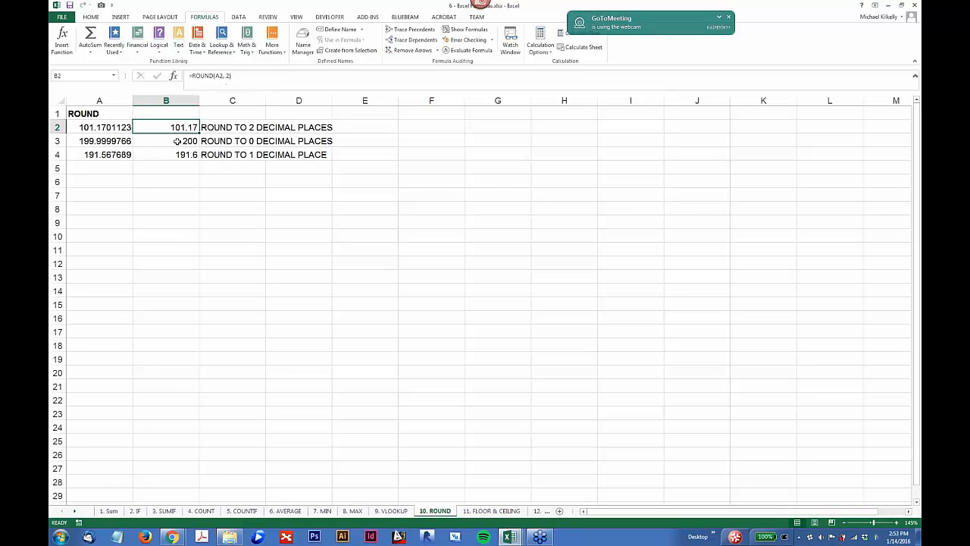
Step: Examine the rounding formulas in B3 and B4 of the ROUND sheet
{"action": "left_click", "coordinate": [176, 141]}
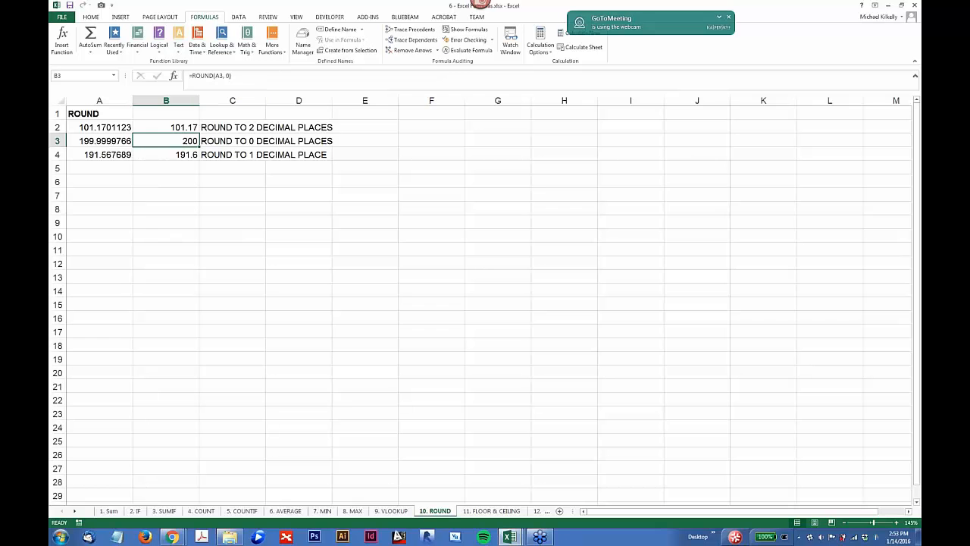
{"action": "left_click", "coordinate": [193, 154]}
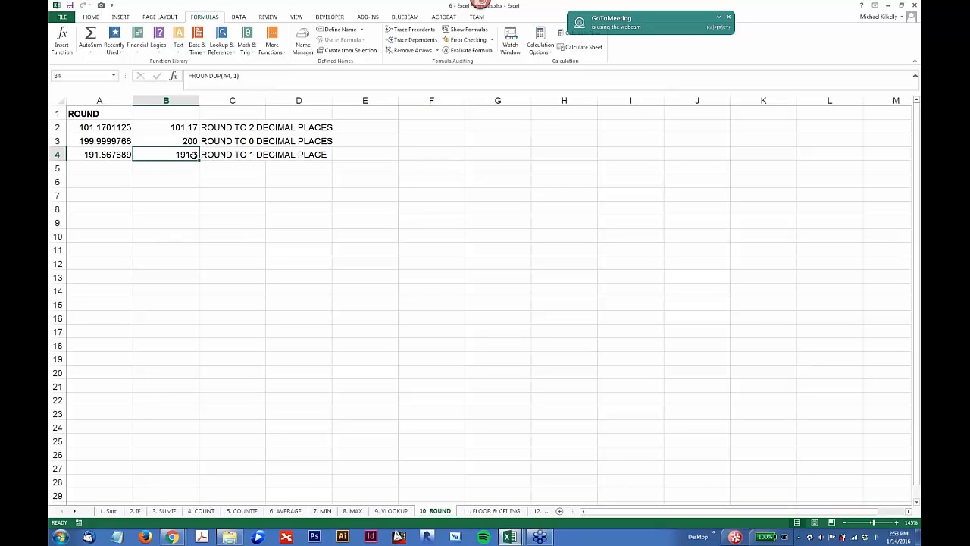
Step: Open the FLOOR & CEILING sheet and examine the FLOOR formula in B2 and its source value in A2
{"action": "left_click", "coordinate": [489, 512]}
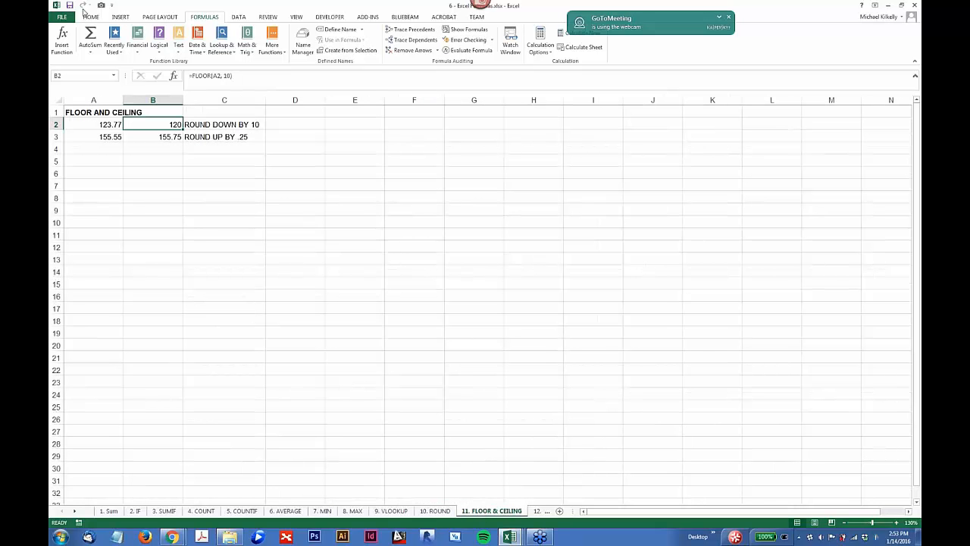
{"action": "scroll", "coordinate": [193, 123], "scroll_direction": "up", "scroll_amount": 1}
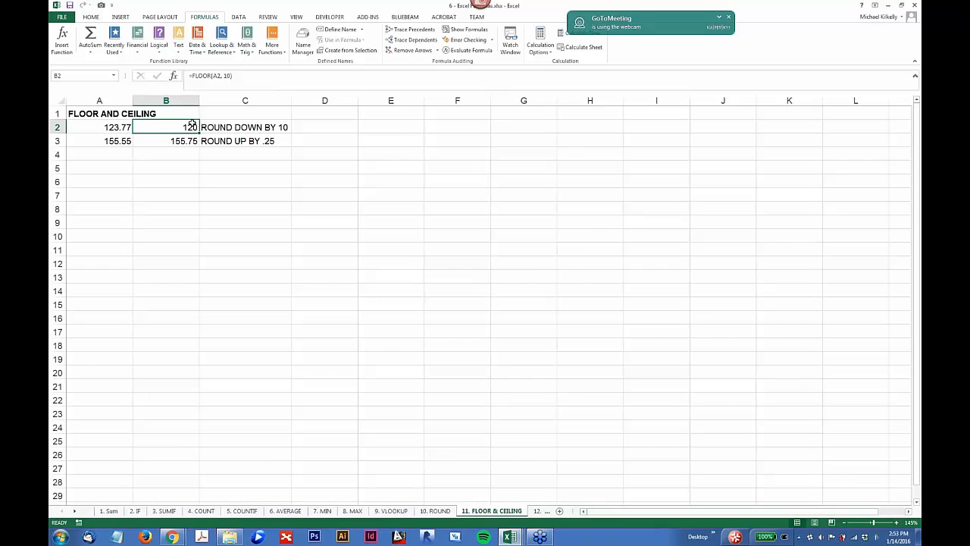
{"action": "left_click", "coordinate": [105, 129]}
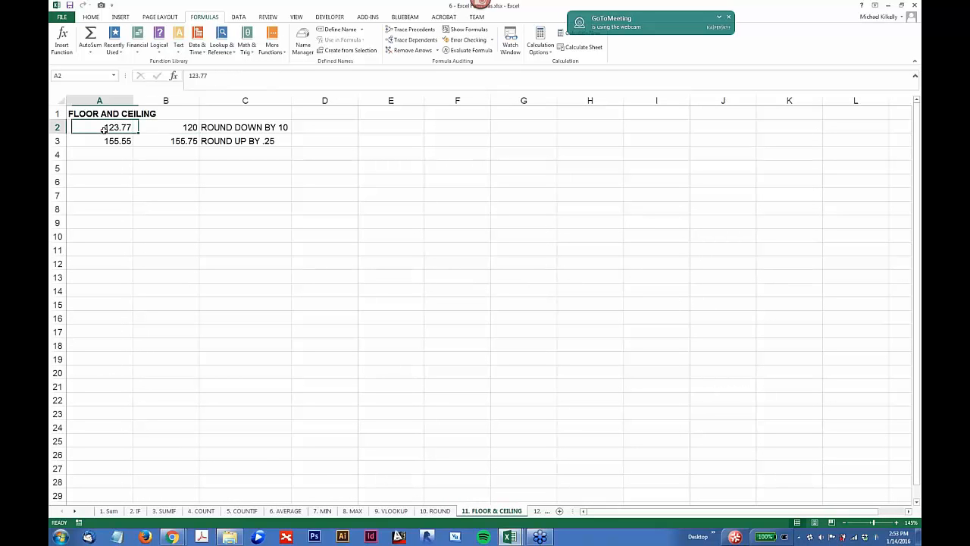
{"action": "left_click", "coordinate": [191, 128]}
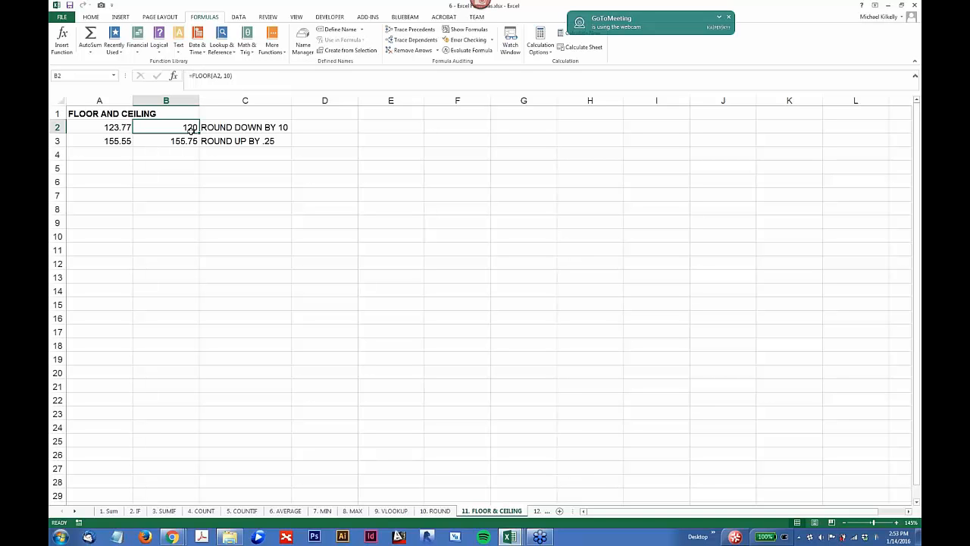
Step: Try a significance of 100 in the FLOOR formula in B2 and undo the change
{"action": "left_click", "coordinate": [224, 76]}
{"action": "key", "text": "shift+Right"}
{"action": "key", "text": "shift+Right"}
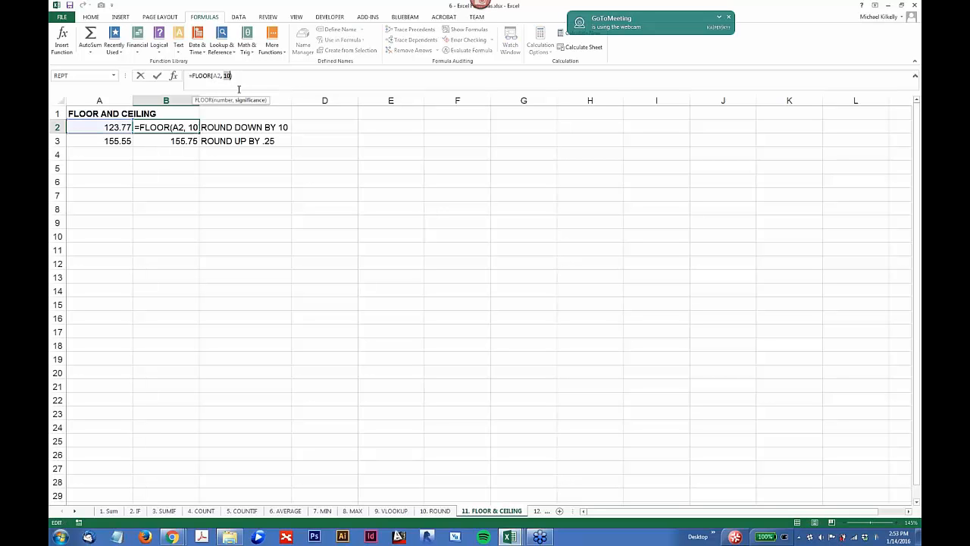
{"action": "type", "text": "1"}
{"action": "key", "text": "Right"}
{"action": "type", "text": "00"}
{"action": "key", "text": "Return"}
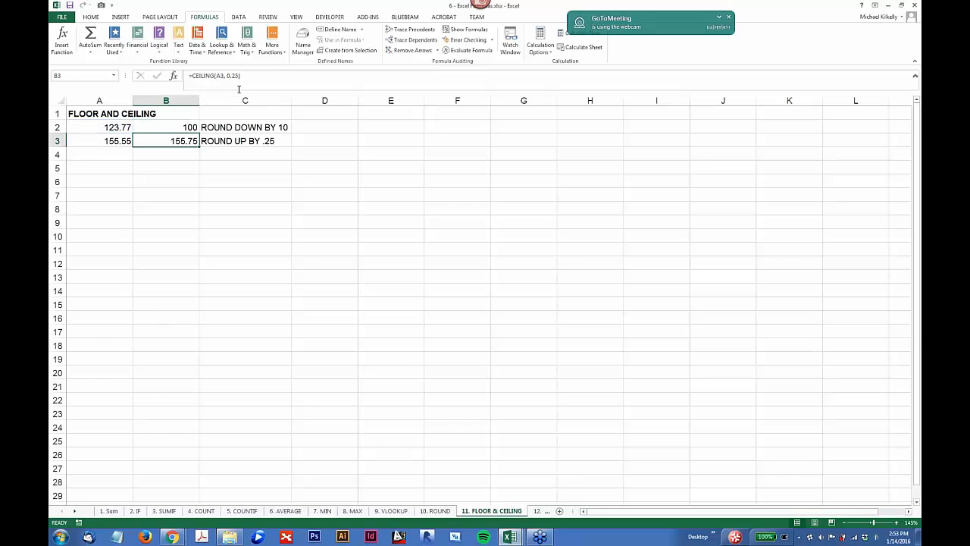
{"action": "key", "text": "ctrl+z"}
Step: Examine the CEILING formula in B3 and its source value in A3
{"action": "left_click", "coordinate": [176, 141]}
{"action": "left_click", "coordinate": [104, 142]}
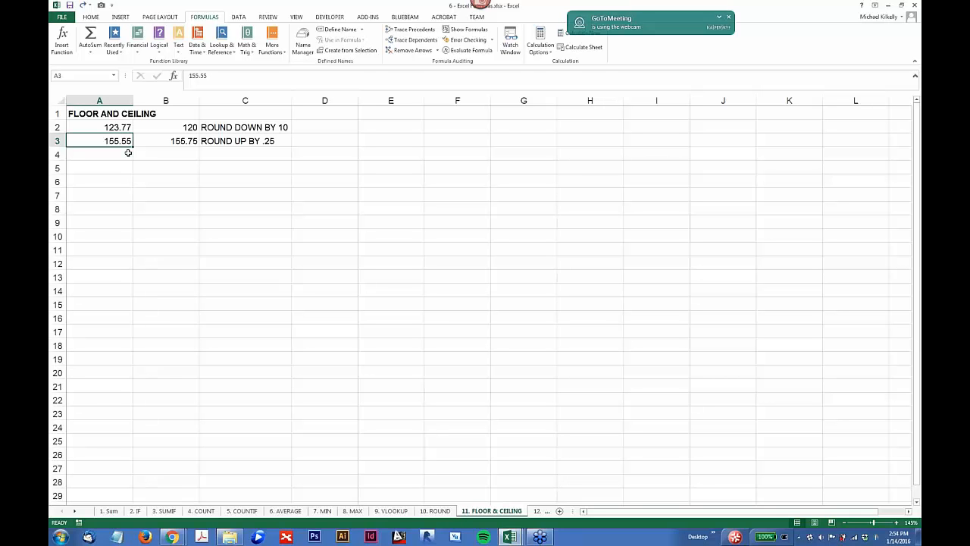
{"action": "left_click", "coordinate": [157, 141]}
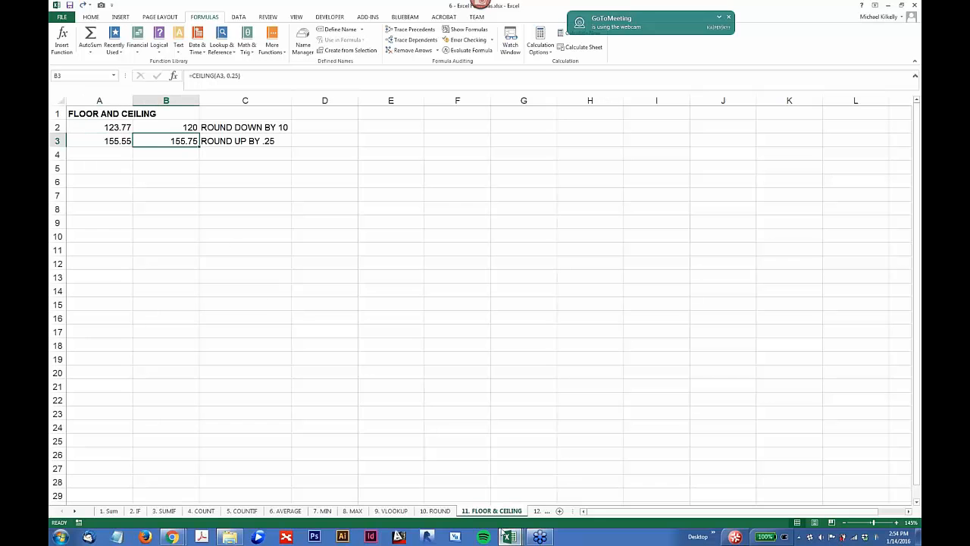
Step: Open the CONCATENATE sheet and examine the arguments of the CONCATENATE formula in C2
{"action": "mouse_move", "coordinate": [502, 533]}
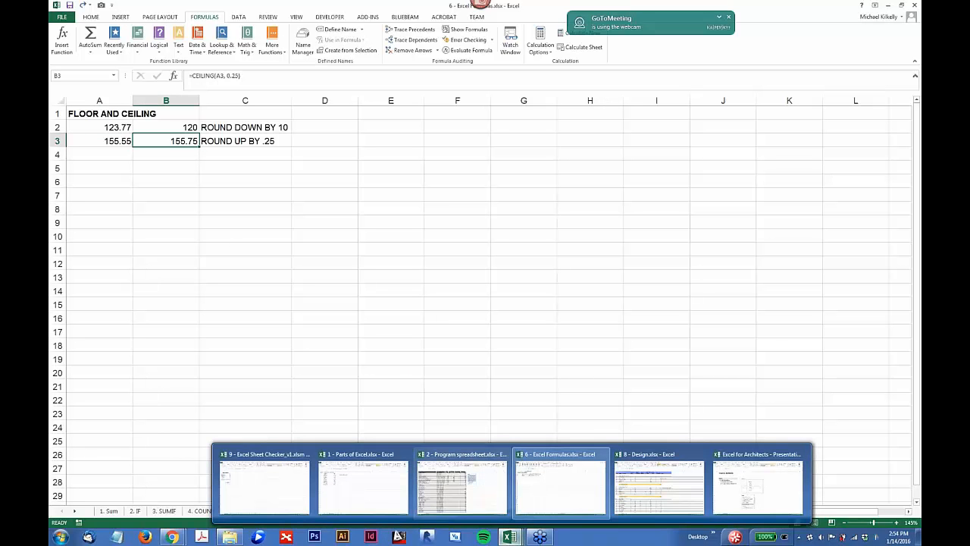
{"action": "left_click", "coordinate": [430, 380]}
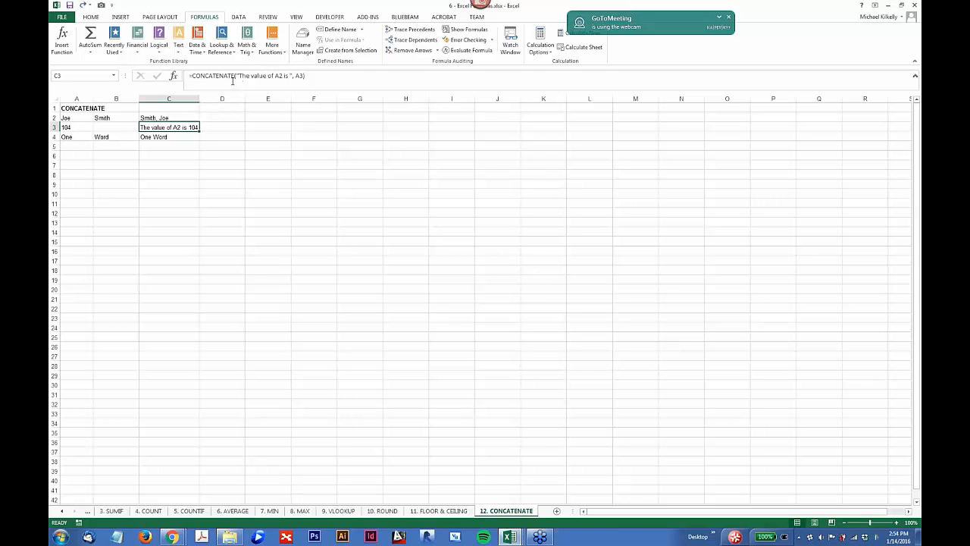
{"action": "left_click", "coordinate": [151, 118]}
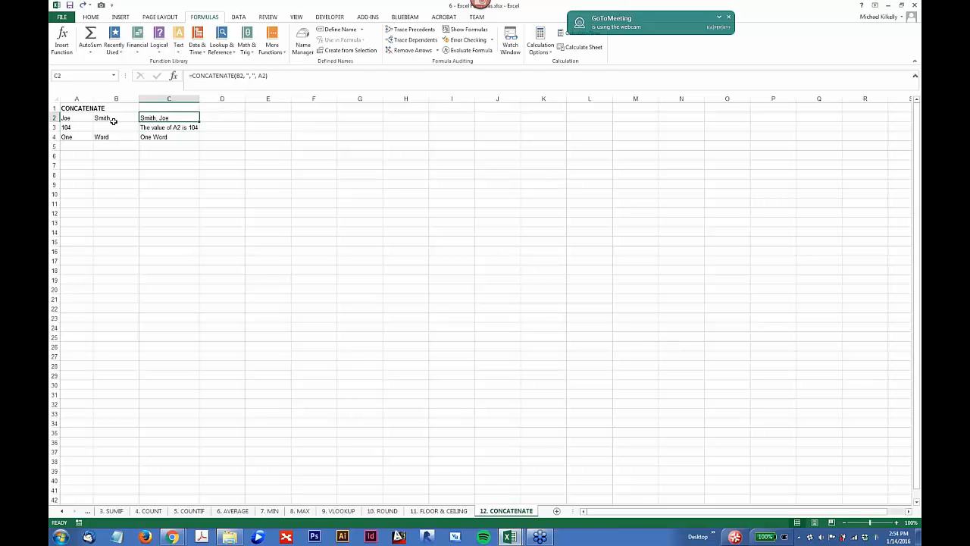
{"action": "scroll", "coordinate": [149, 135], "scroll_direction": "up", "scroll_amount": 1}
{"action": "scroll", "coordinate": [226, 115], "scroll_direction": "up", "scroll_amount": 4}
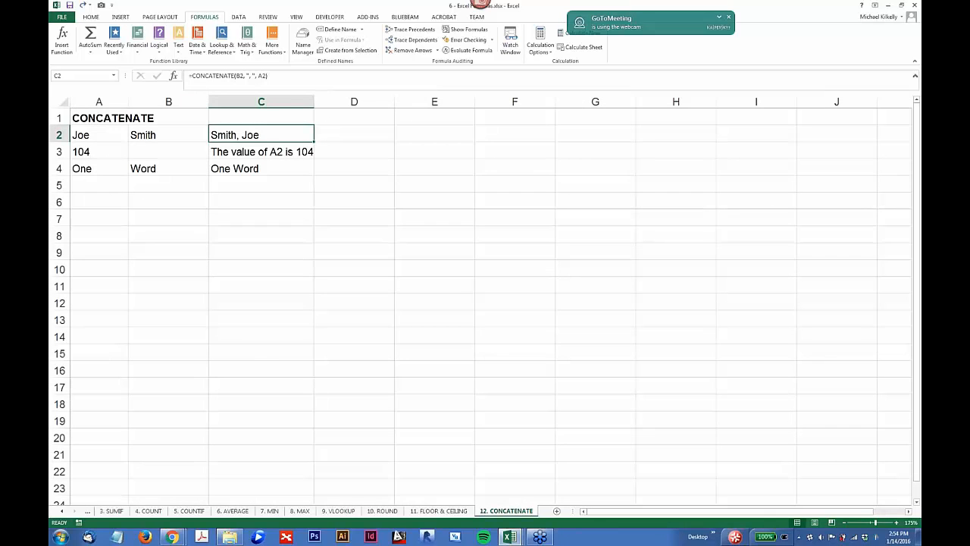
{"action": "left_click", "coordinate": [218, 75]}
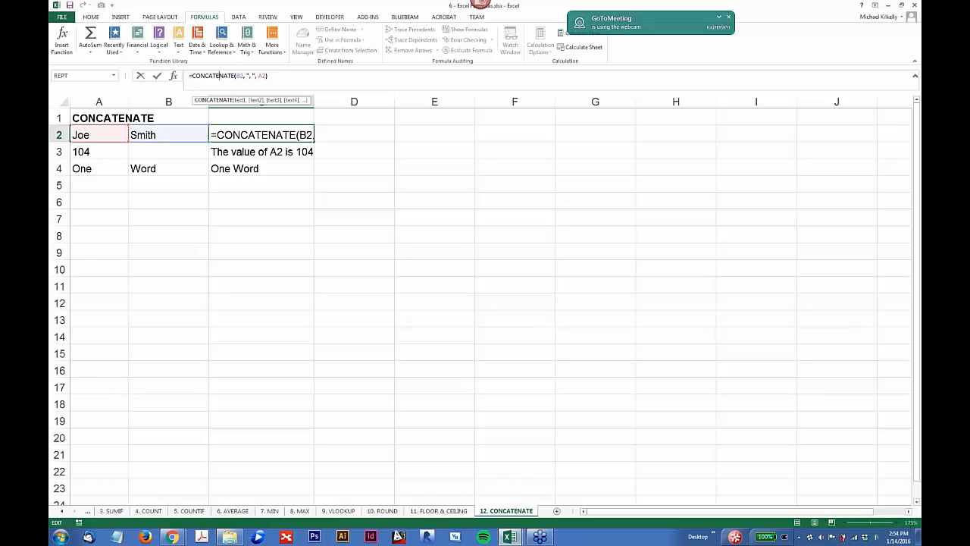
Step: Compare the CONCATENATE formula in C3 with the ampersand formula in C4, leaving both unchanged
{"action": "left_click", "coordinate": [261, 174]}
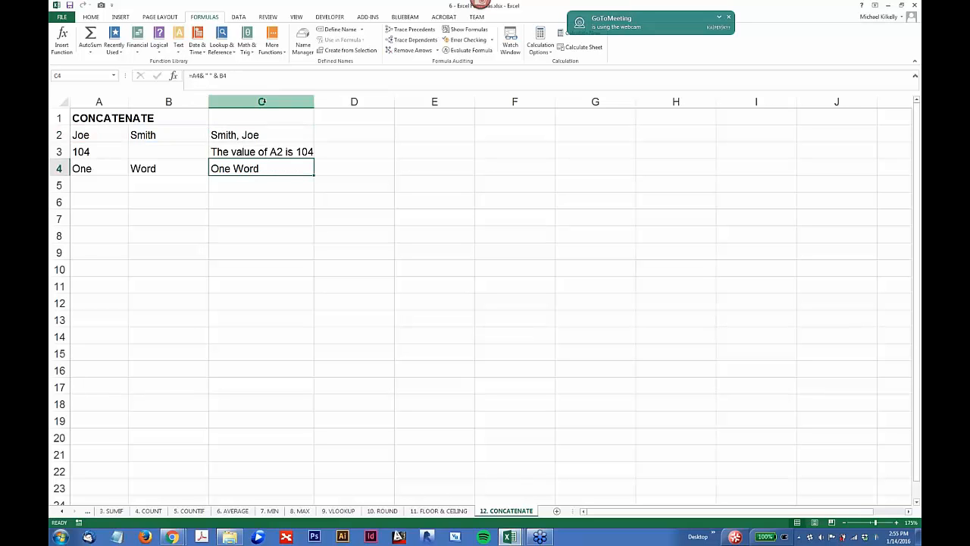
{"action": "left_click", "coordinate": [250, 152]}
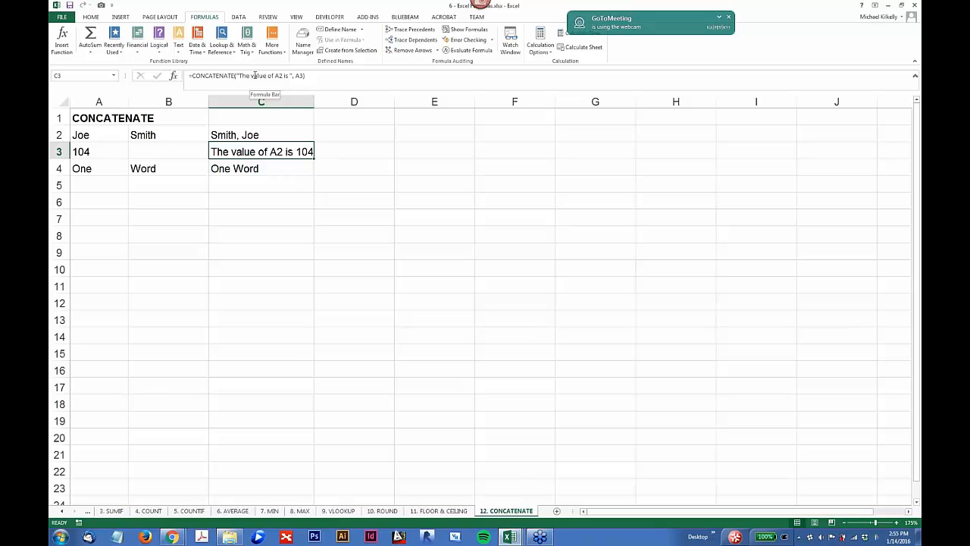
{"action": "left_click", "coordinate": [280, 165]}
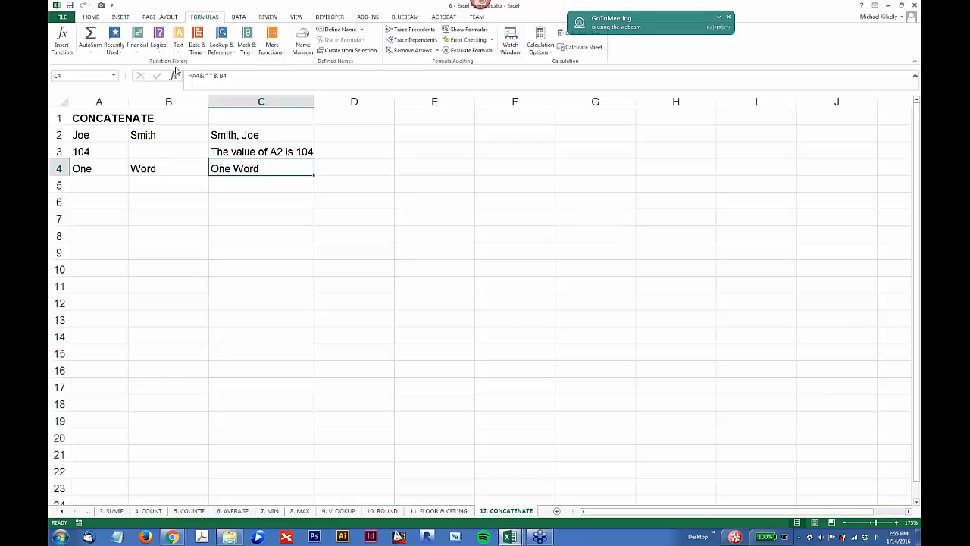
{"action": "key", "text": "Down"}
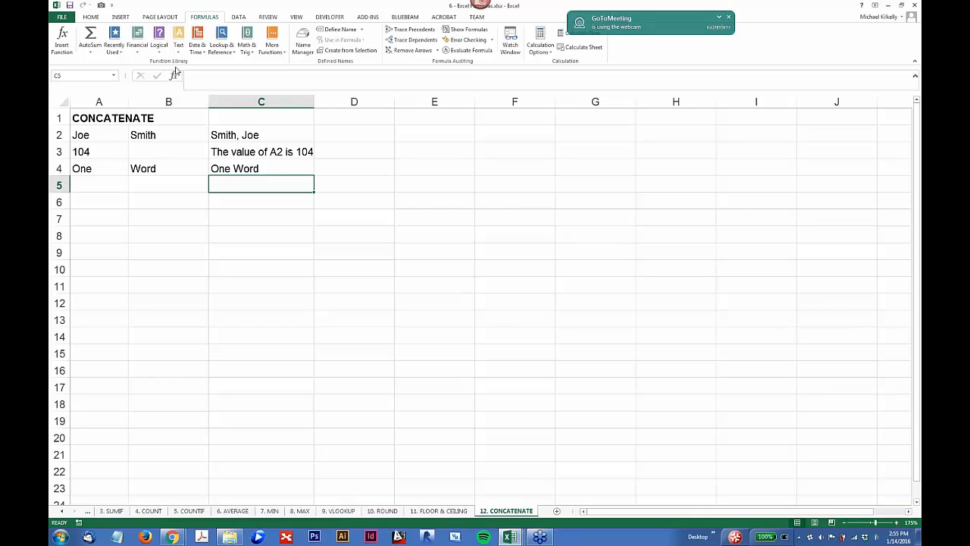
{"action": "key", "text": "Left"}
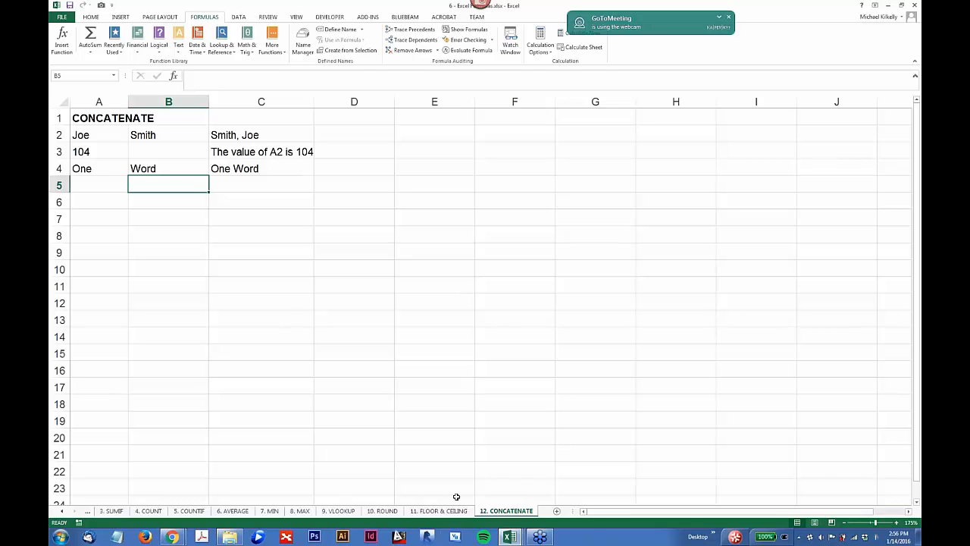
Step: Switch to the 2 - Program spreadsheet workbook and look at the Original sheet before returning to Start Data
{"action": "left_click", "coordinate": [510, 537]}
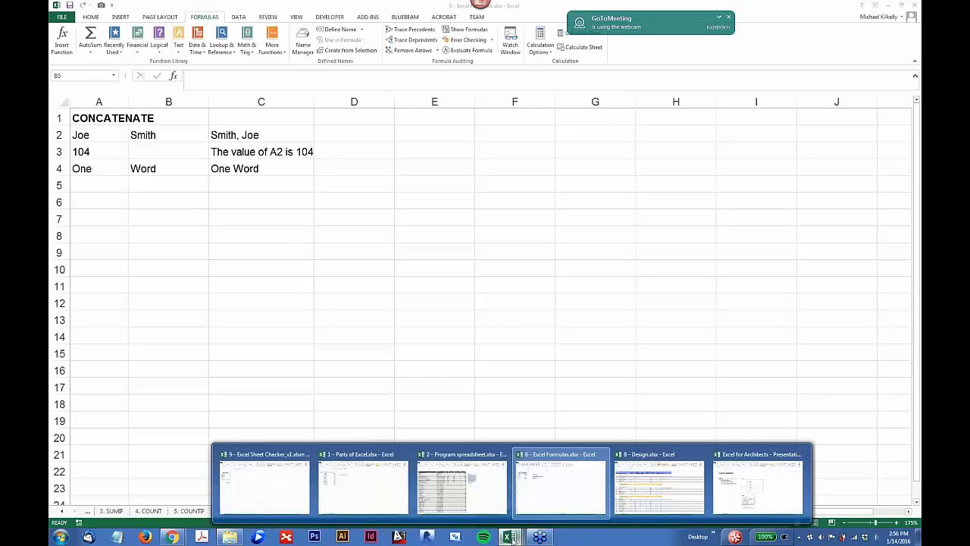
{"action": "left_click", "coordinate": [463, 486]}
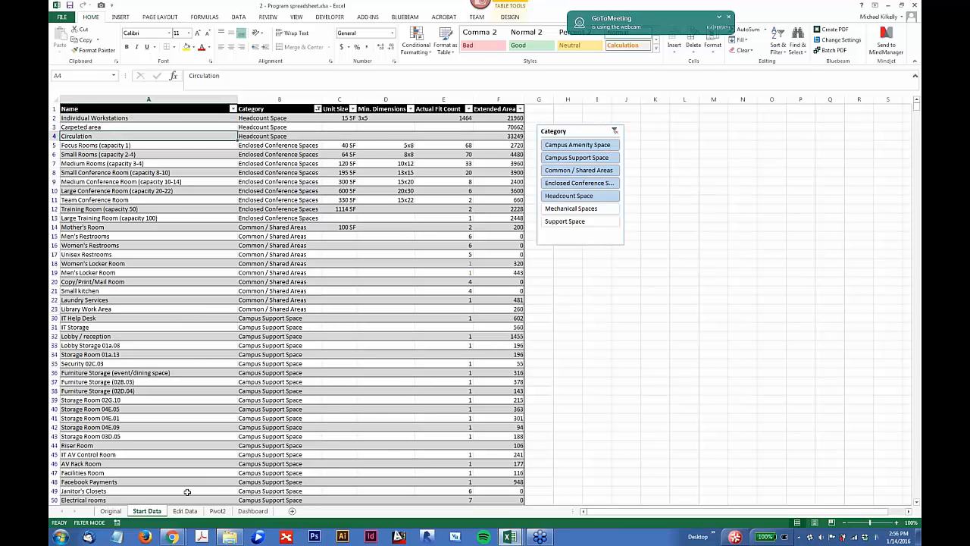
{"action": "left_click", "coordinate": [107, 511]}
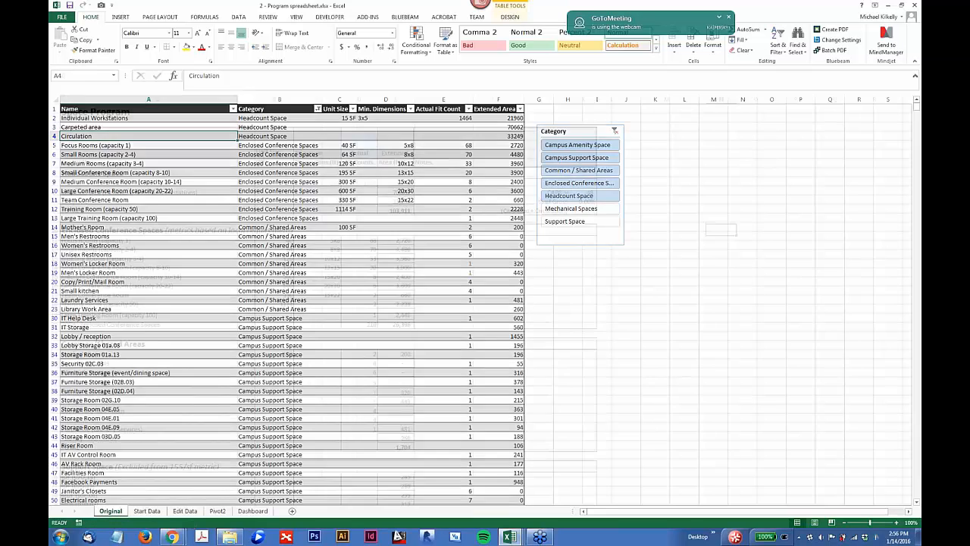
{"action": "left_click", "coordinate": [147, 510]}
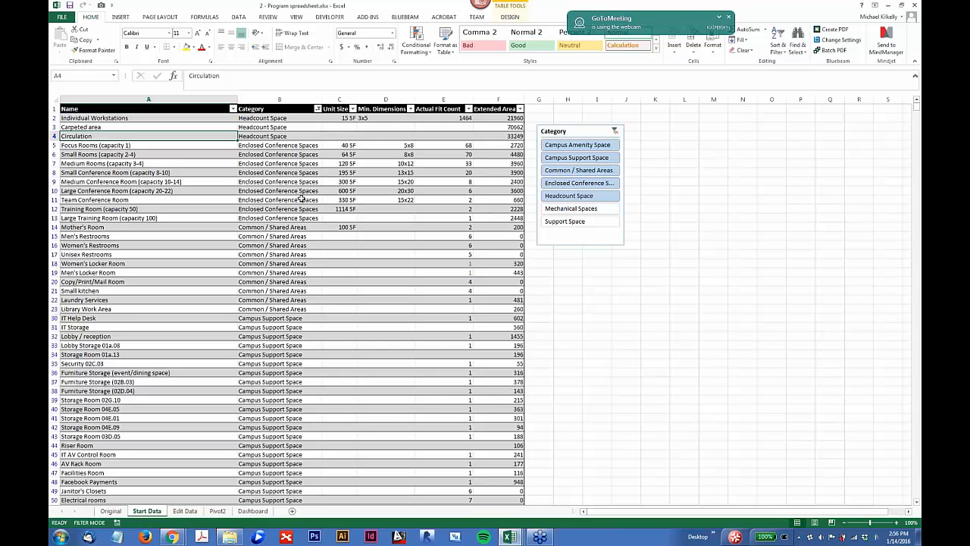
Step: Filter the Start Data table by one category at a time with the Category slicer, ending with Mechanical Spaces
{"action": "left_click", "coordinate": [558, 145]}
{"action": "left_click", "coordinate": [557, 158]}
{"action": "left_click", "coordinate": [558, 169]}
{"action": "left_click", "coordinate": [559, 183]}
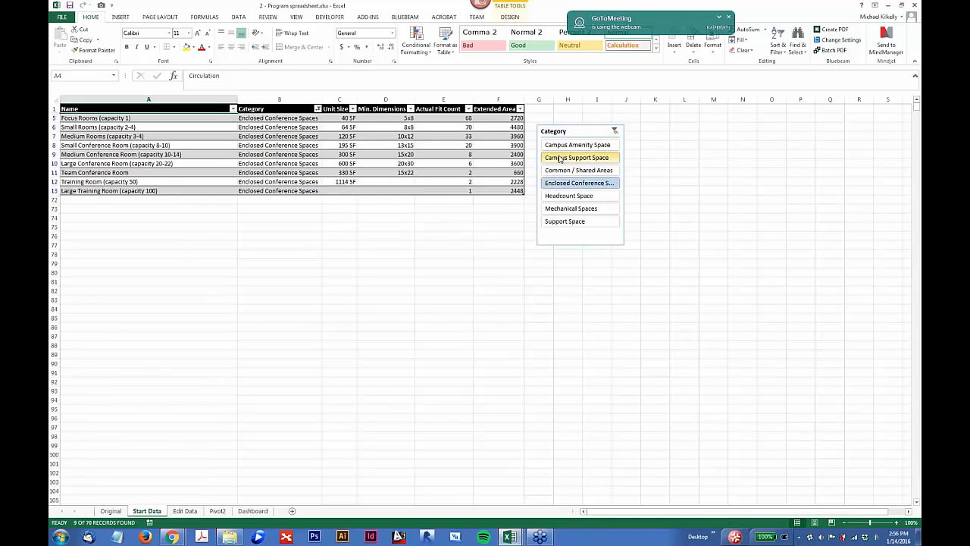
{"action": "left_click", "coordinate": [559, 146]}
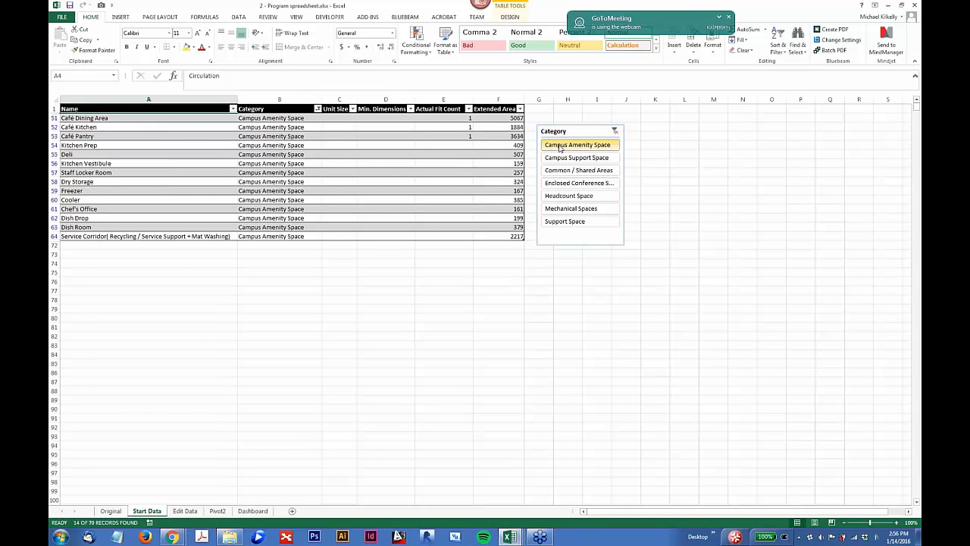
{"action": "left_click", "coordinate": [570, 209]}
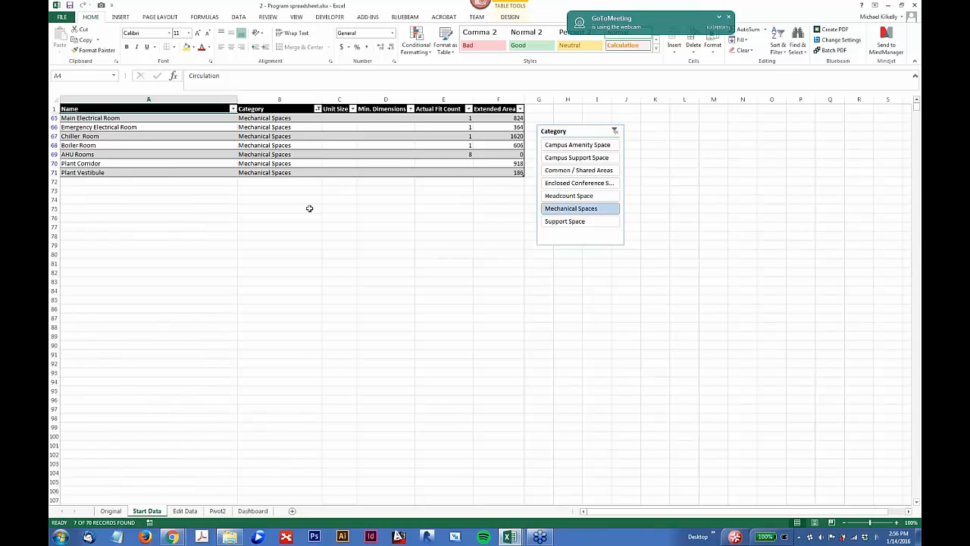
Step: Select all the categories in the Category slicer, from Campus Amenity Space to Support Space
{"action": "left_click", "coordinate": [562, 145]}
{"action": "left_click_drag", "start_coordinate": [563, 145], "coordinate": [565, 222]}
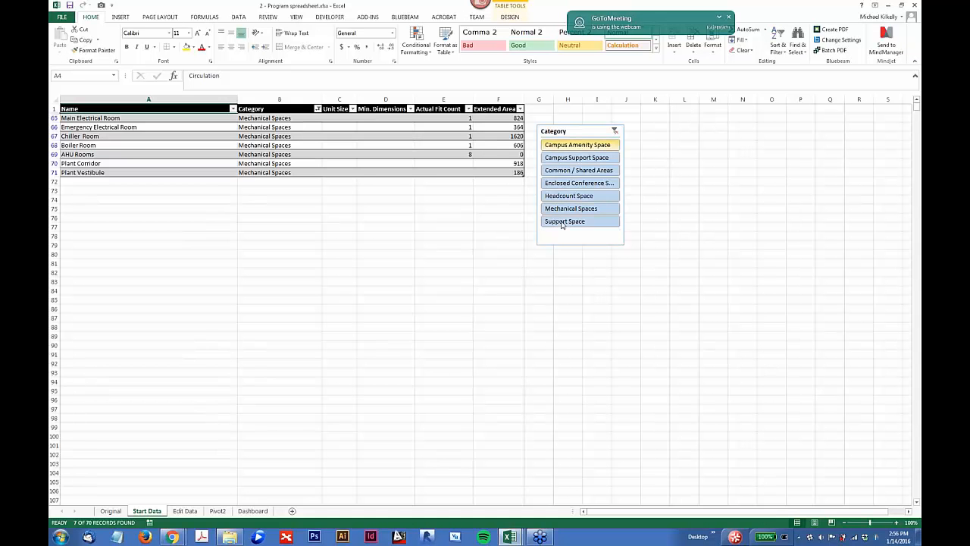
Step: Add a blank worksheet directly after the Start Data sheet
{"action": "left_click", "coordinate": [292, 511]}
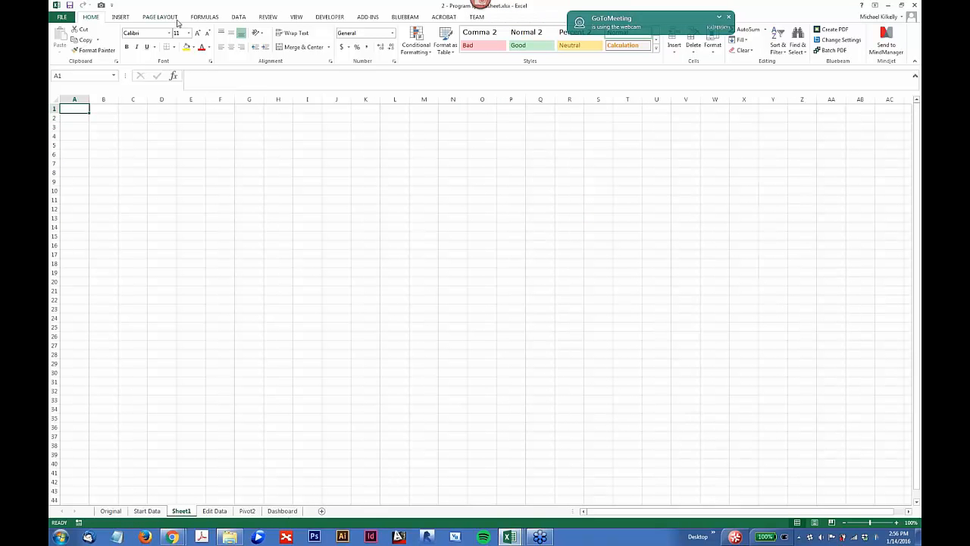
{"action": "left_click", "coordinate": [123, 17]}
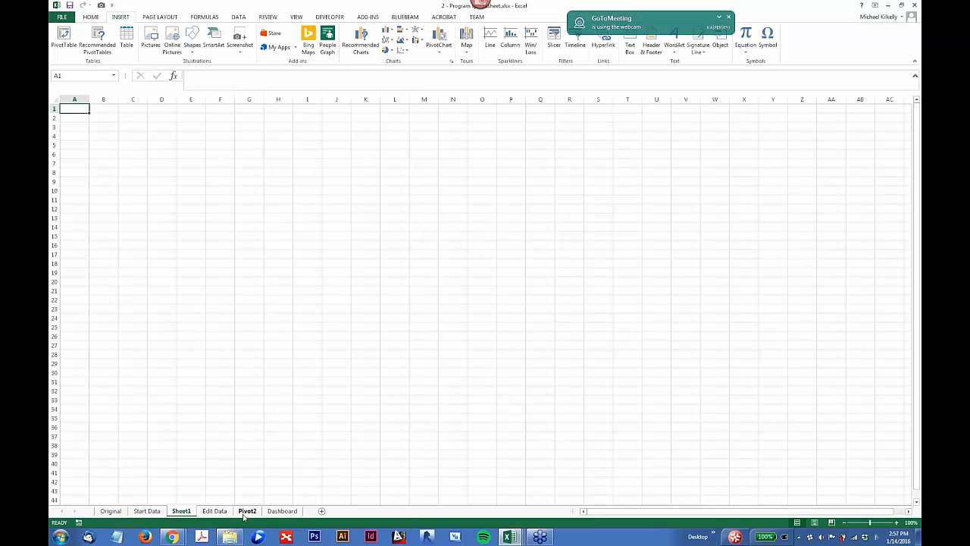
Step: Create a PivotTable from Table1 on the Start Data sheet, placing it on a new worksheet
{"action": "left_click", "coordinate": [146, 512]}
{"action": "left_click", "coordinate": [141, 225]}
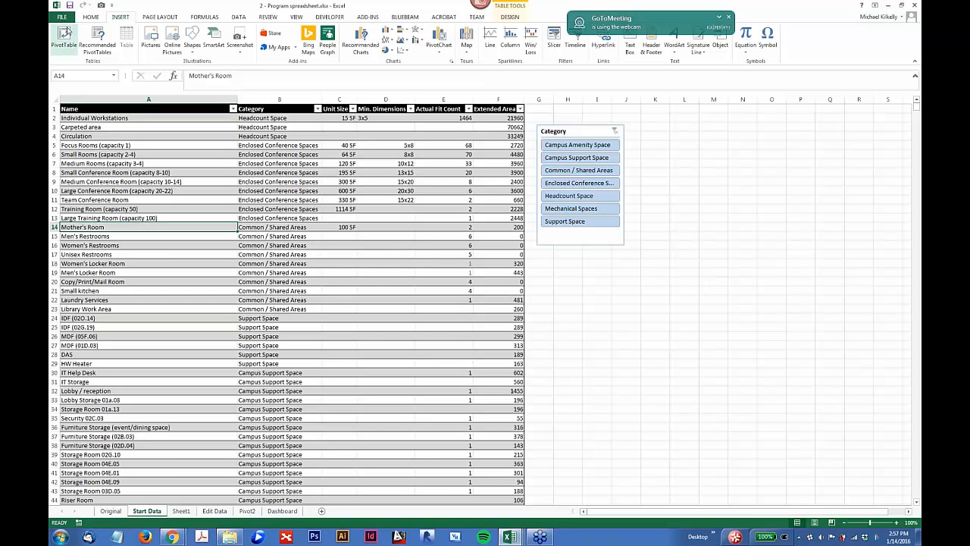
{"action": "left_click", "coordinate": [64, 38]}
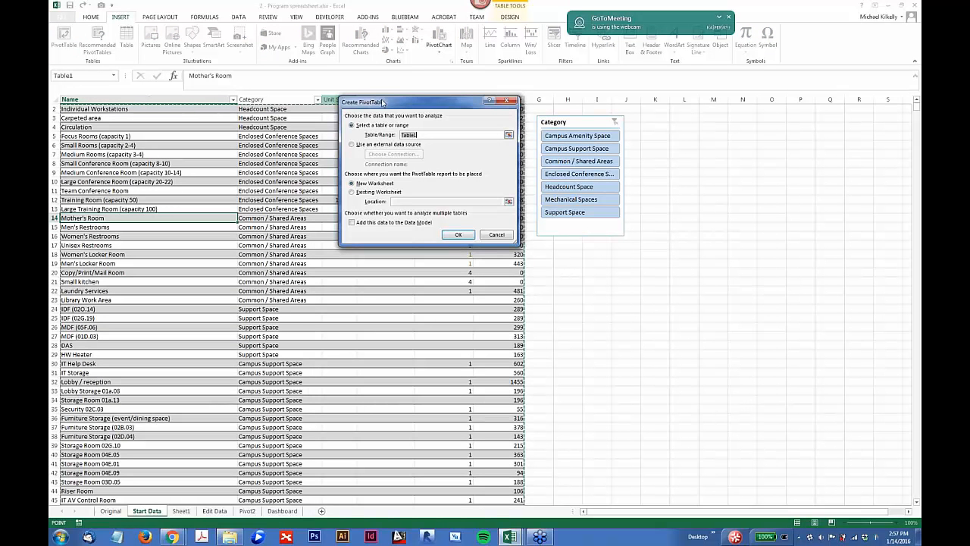
{"action": "left_click_drag", "start_coordinate": [381, 103], "coordinate": [370, 127]}
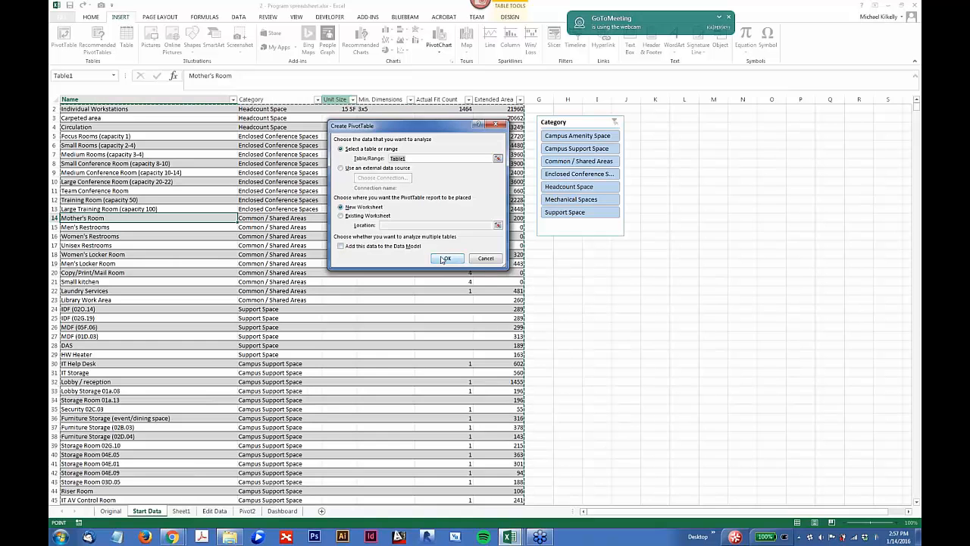
{"action": "left_click", "coordinate": [379, 216]}
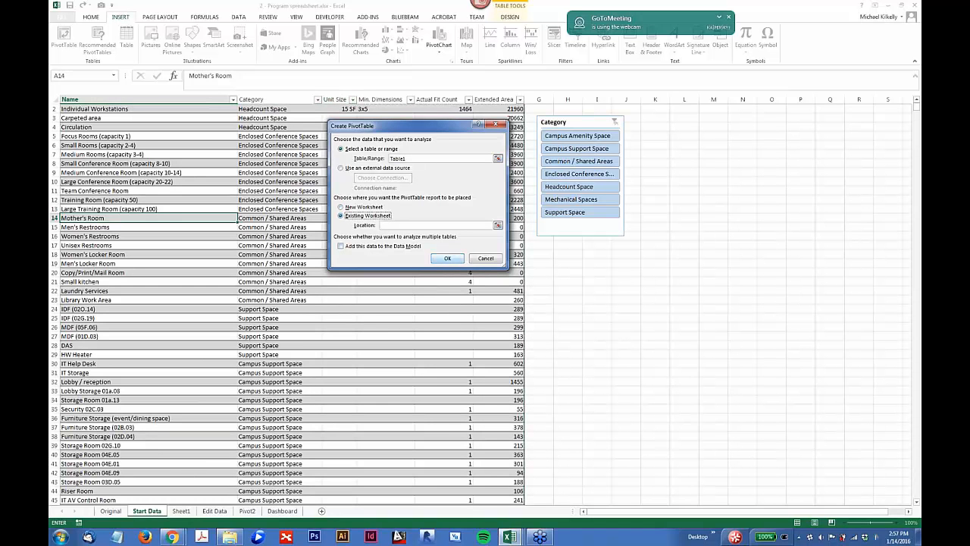
{"action": "left_click", "coordinate": [364, 207]}
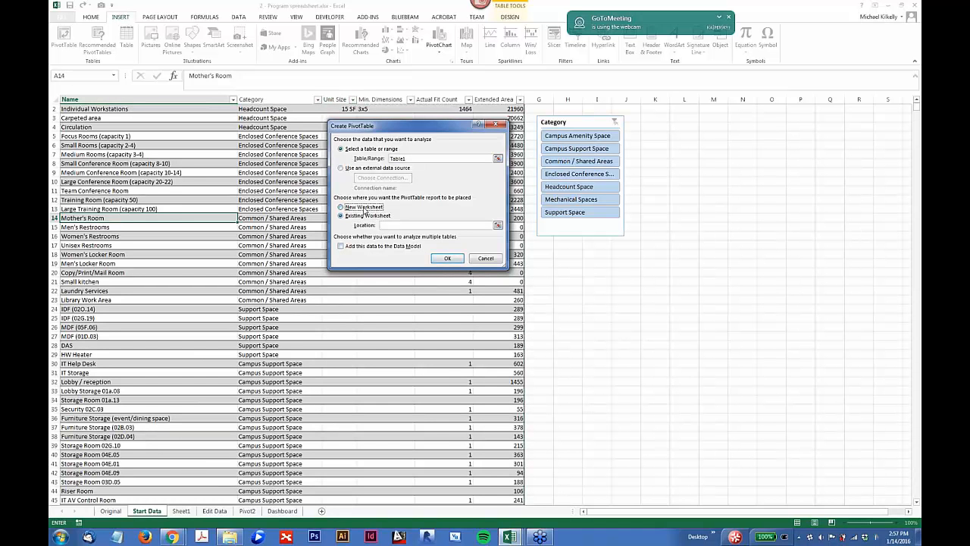
{"action": "left_click", "coordinate": [447, 258]}
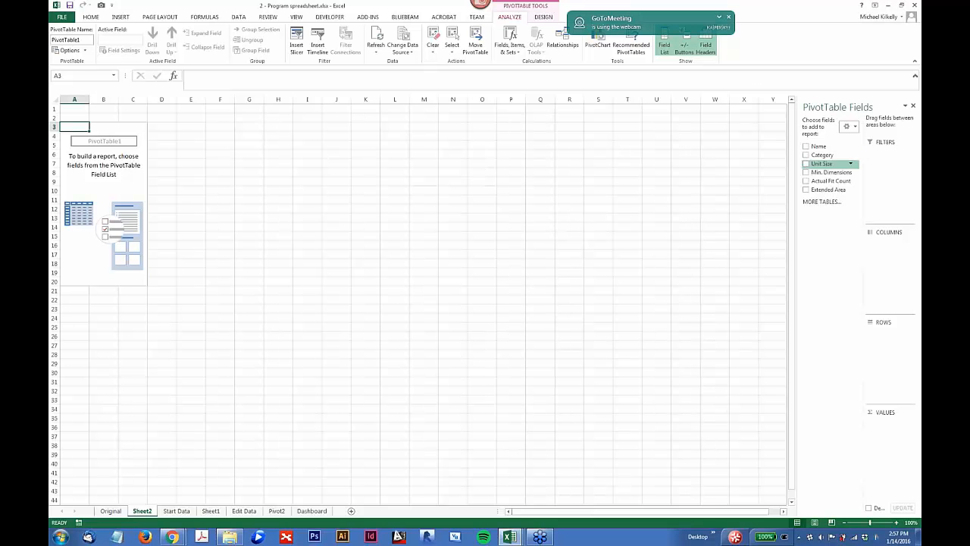
Step: Add the Name, Category and Extended Area fields to the PivotTable, with Category above Name in the rows
{"action": "left_click", "coordinate": [807, 146]}
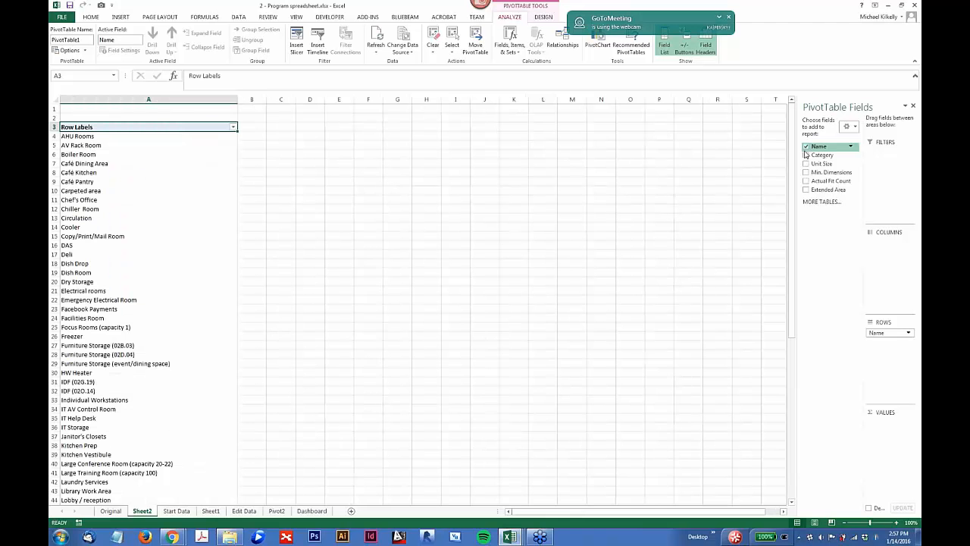
{"action": "left_click", "coordinate": [807, 155]}
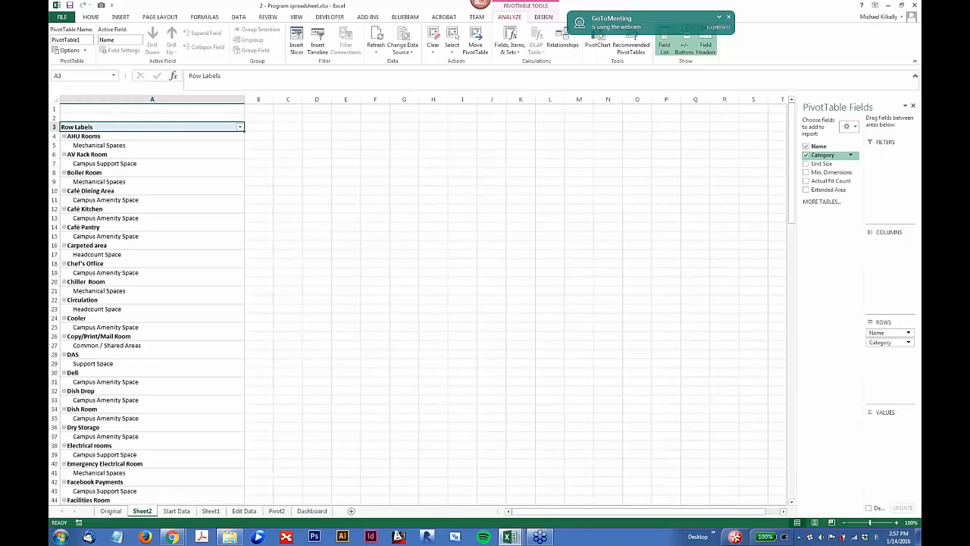
{"action": "left_click", "coordinate": [806, 189]}
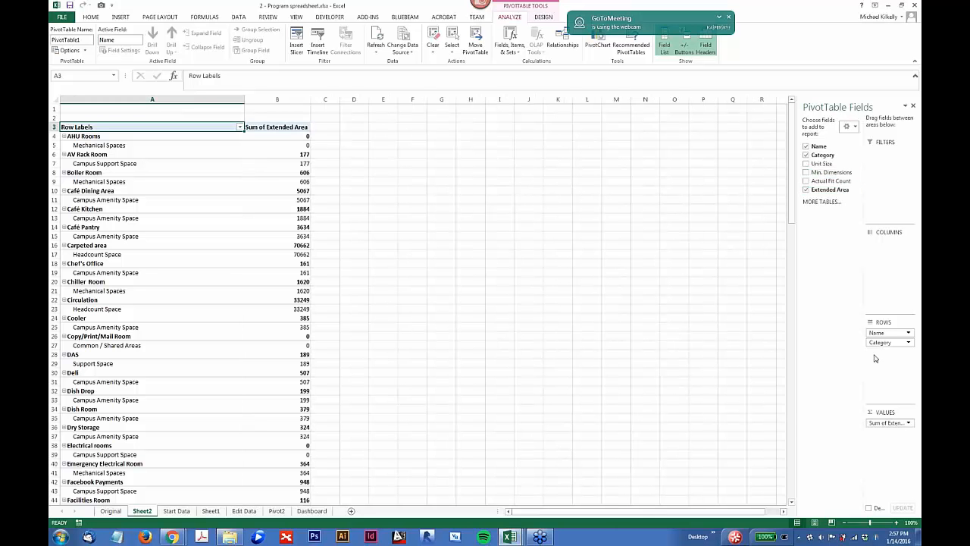
{"action": "left_click_drag", "start_coordinate": [883, 343], "coordinate": [885, 331]}
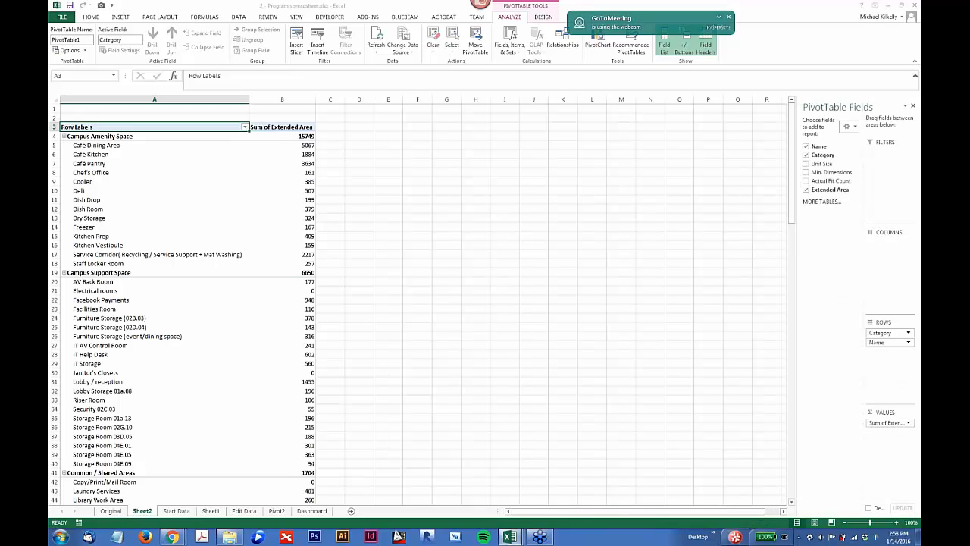
Step: Remove the Name field from the PivotTable and insert a pie PivotChart of the category areas beside it
{"action": "left_click", "coordinate": [805, 147]}
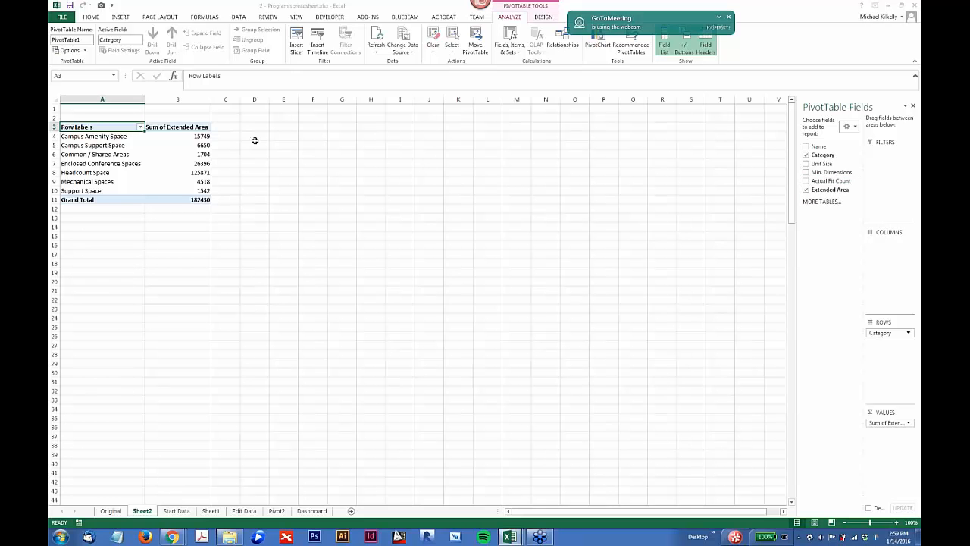
{"action": "left_click", "coordinate": [594, 38]}
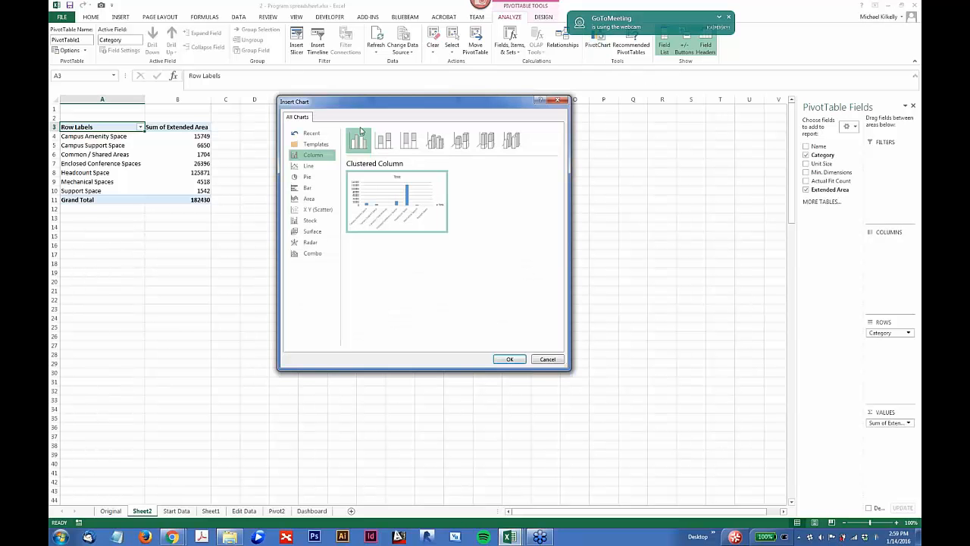
{"action": "left_click_drag", "start_coordinate": [367, 107], "coordinate": [344, 130]}
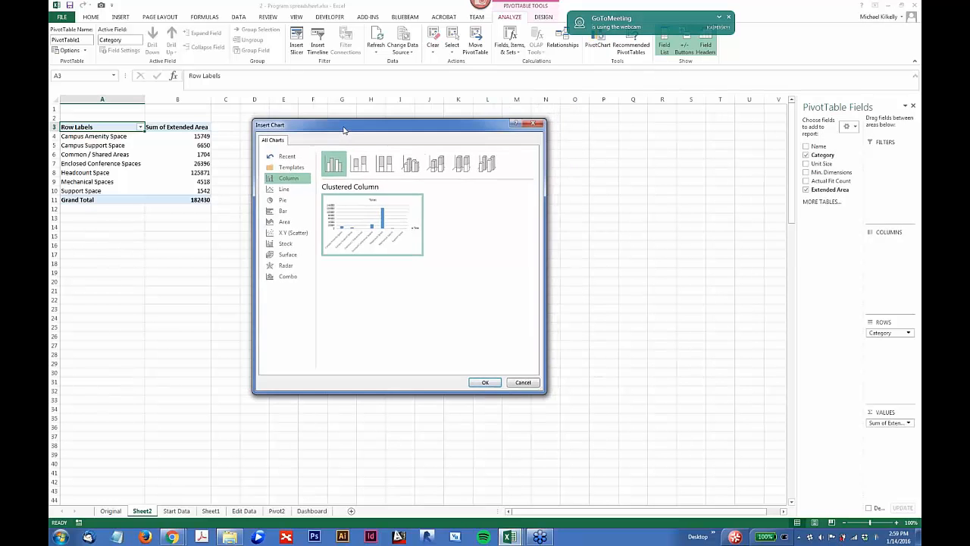
{"action": "left_click", "coordinate": [282, 202]}
{"action": "left_click", "coordinate": [484, 382]}
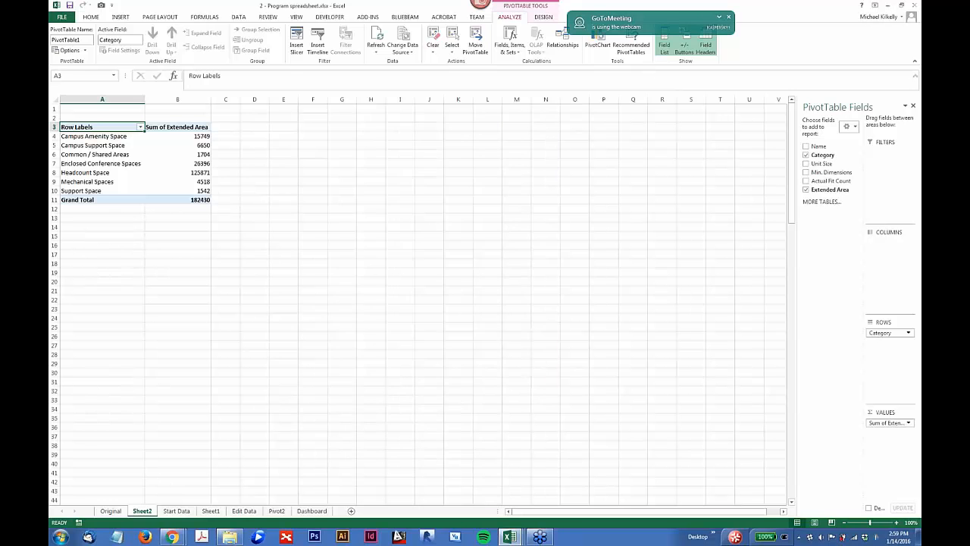
{"action": "mouse_move", "coordinate": [398, 260]}
{"action": "left_mouse_down"}
{"action": "mouse_move", "coordinate": [317, 135]}
{"action": "mouse_move", "coordinate": [303, 137]}
{"action": "mouse_move", "coordinate": [313, 138]}
{"action": "left_mouse_up"}
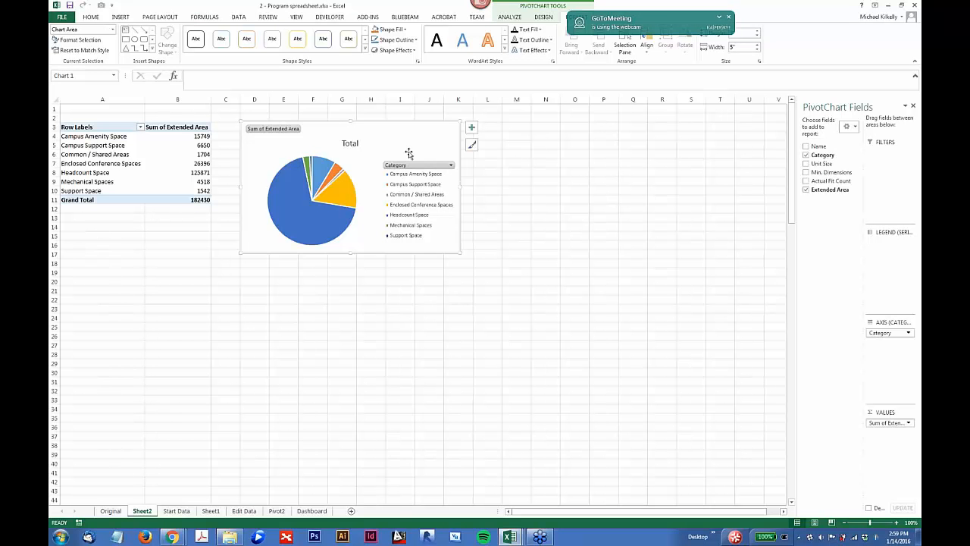
{"action": "left_click", "coordinate": [151, 171]}
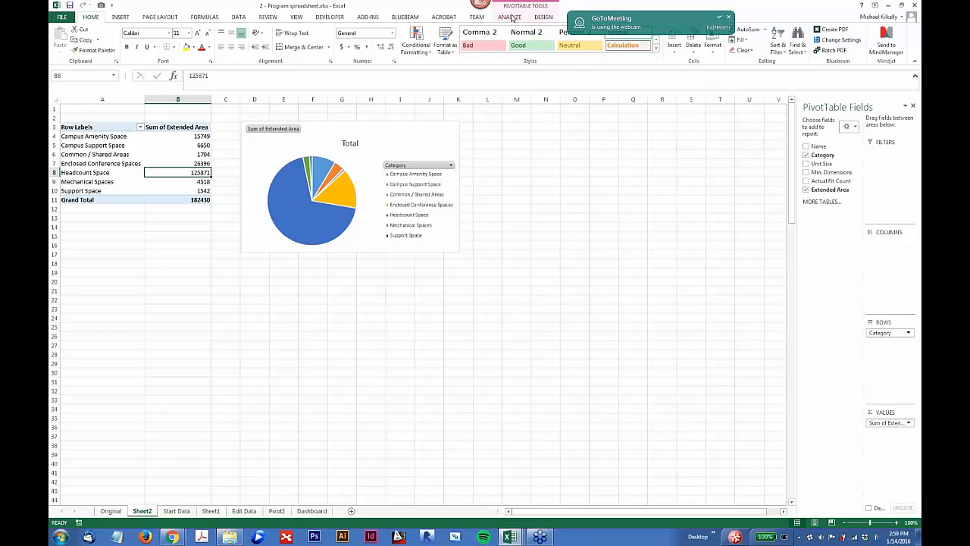
{"action": "left_click", "coordinate": [511, 17]}
{"action": "left_click", "coordinate": [543, 18]}
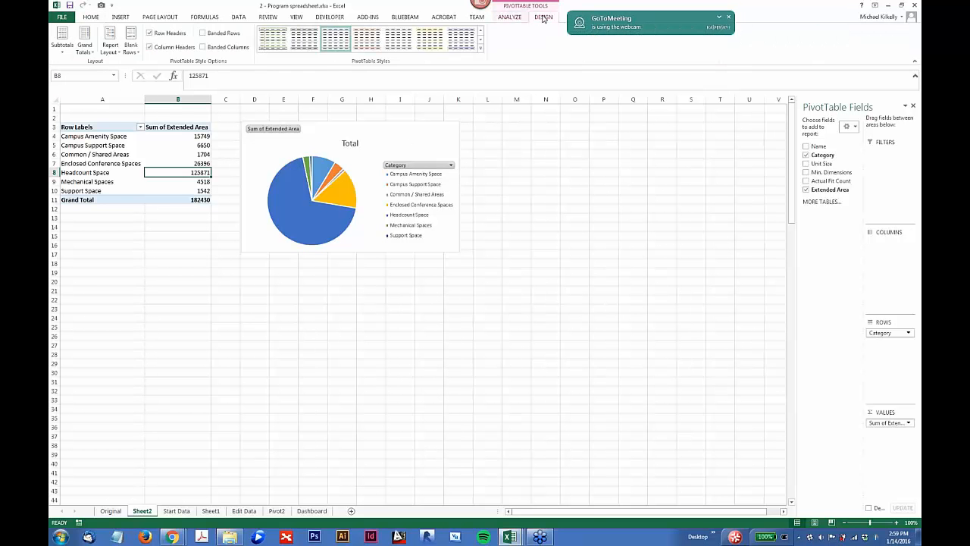
{"action": "left_click", "coordinate": [511, 17]}
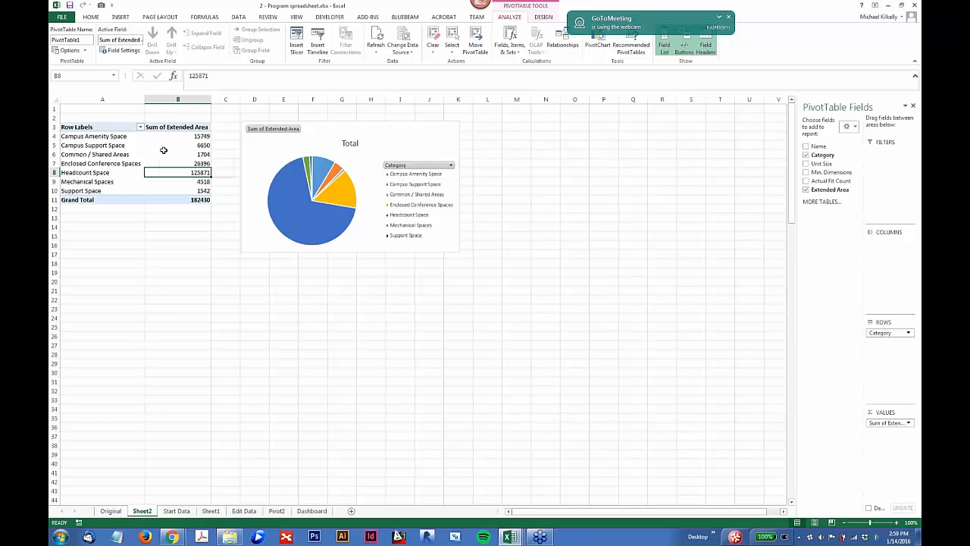
{"action": "left_click", "coordinate": [277, 160]}
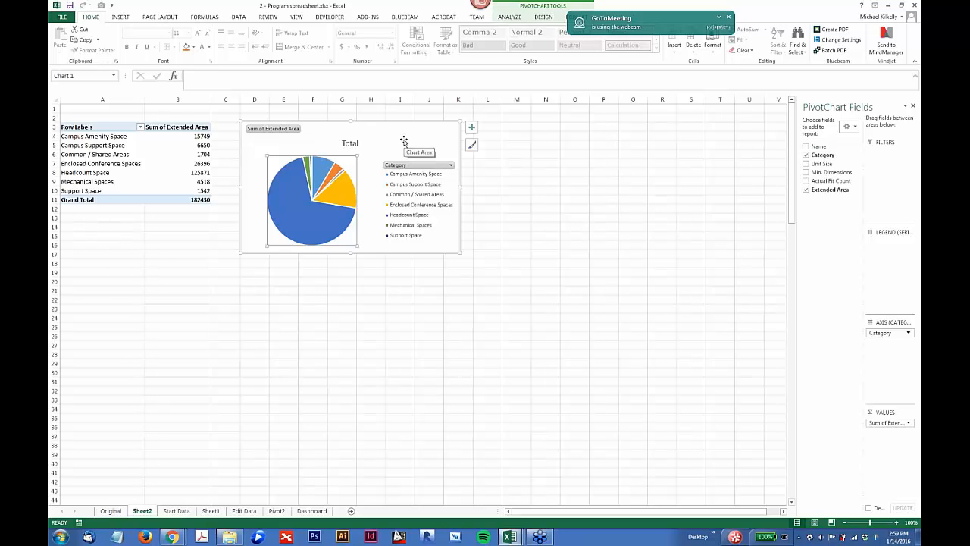
Step: Insert a slicer for the Category field of the PivotTable
{"action": "left_click", "coordinate": [151, 154]}
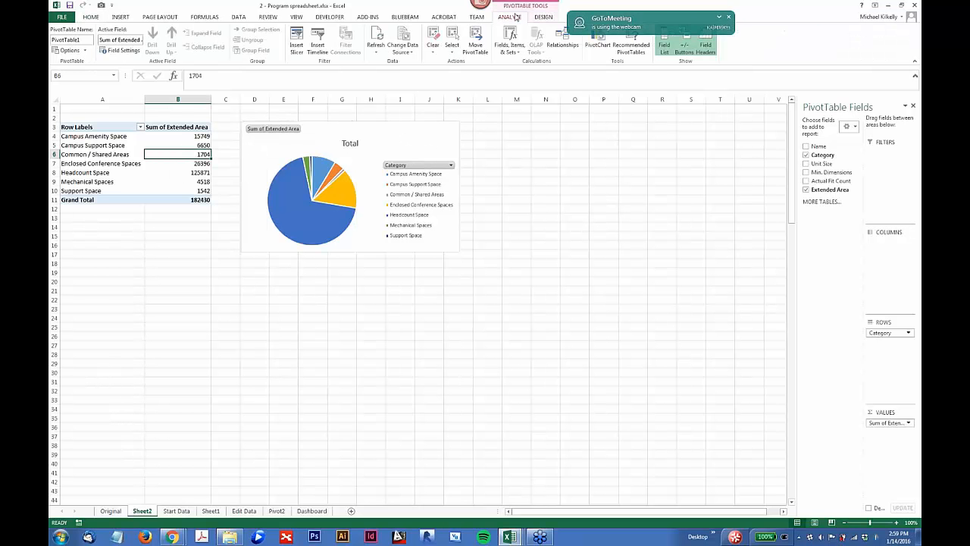
{"action": "left_click", "coordinate": [296, 39]}
{"action": "left_click_drag", "start_coordinate": [442, 224], "coordinate": [385, 244]}
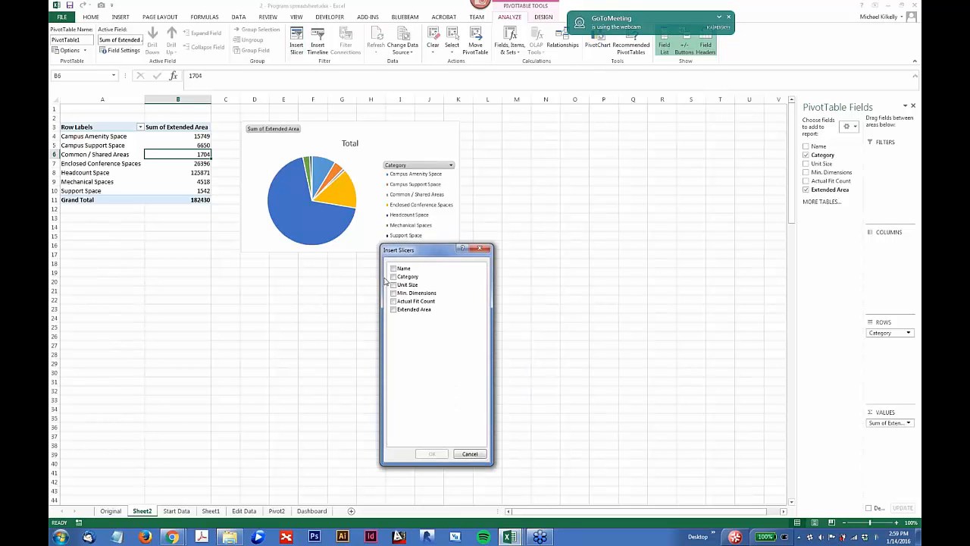
{"action": "left_click", "coordinate": [393, 277]}
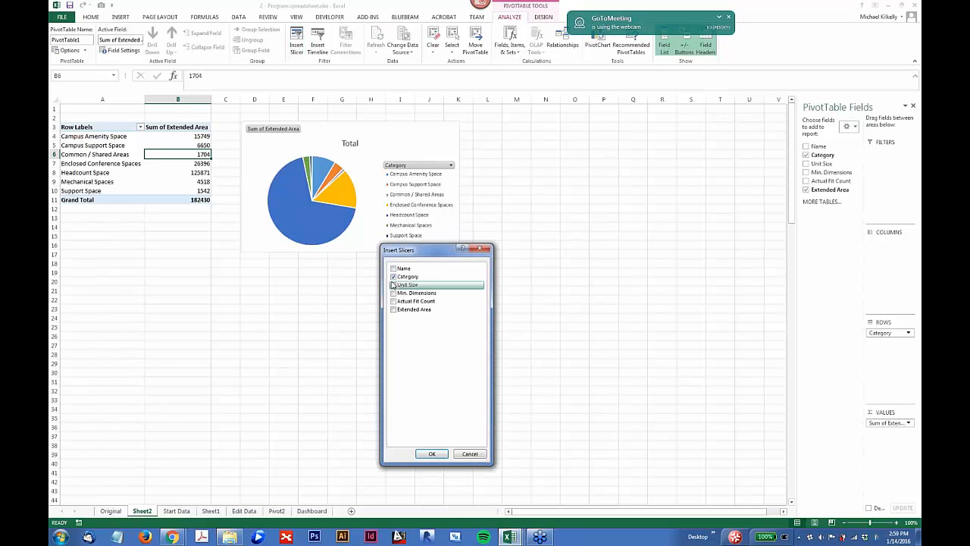
{"action": "left_click", "coordinate": [432, 453]}
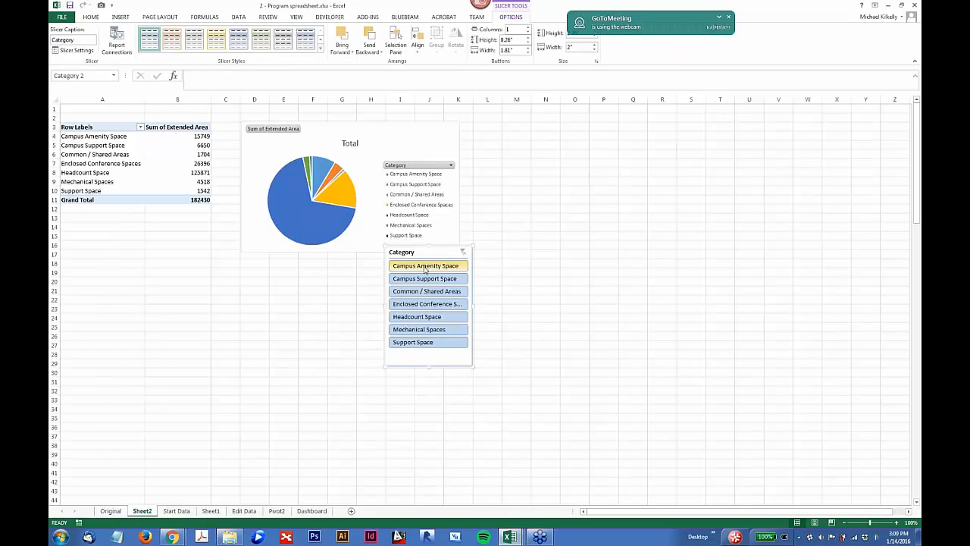
Step: Filter the PivotTable by slicer to Common / Shared Areas and Enclosed Conference Spaces, and place the slicer directly below the pie chart
{"action": "left_click_drag", "start_coordinate": [424, 265], "coordinate": [424, 292]}
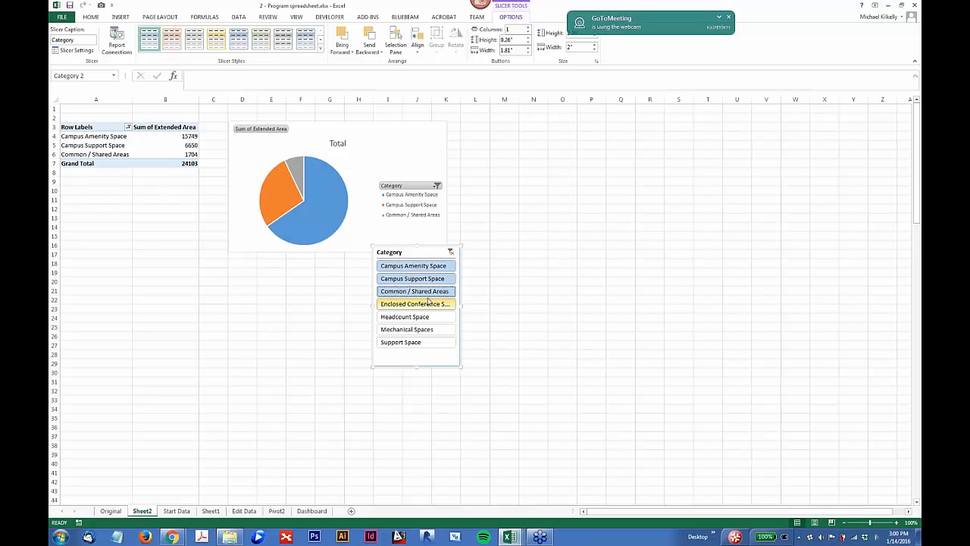
{"action": "left_click_drag", "start_coordinate": [429, 298], "coordinate": [430, 306]}
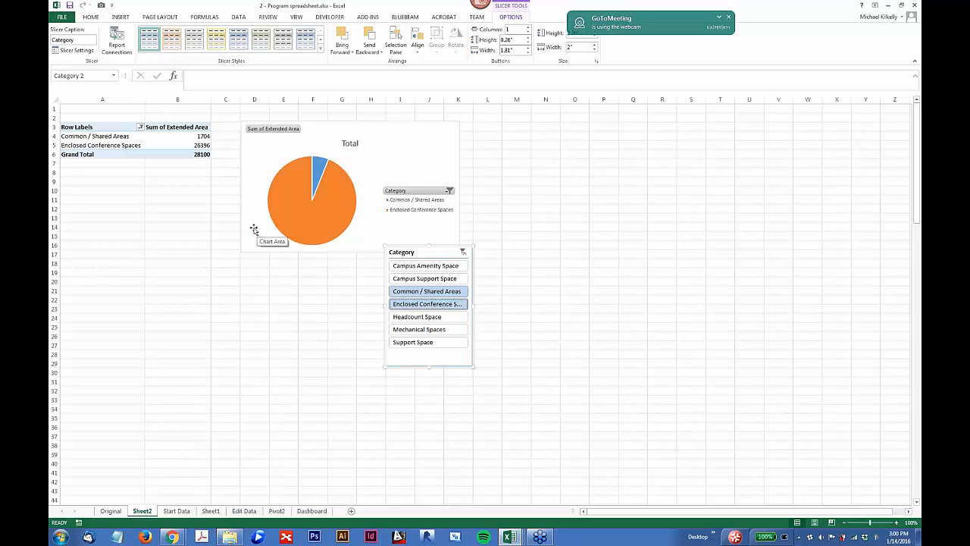
{"action": "left_click_drag", "start_coordinate": [407, 252], "coordinate": [263, 266]}
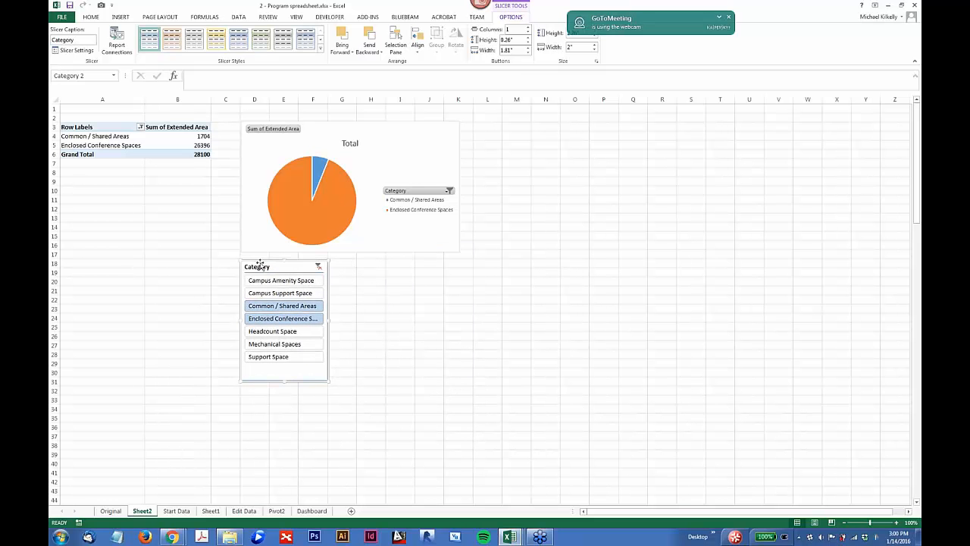
Step: Look through the Dashboard, Start Data and Sheet2 sheets to compare the source data with its summaries
{"action": "left_click", "coordinate": [312, 511]}
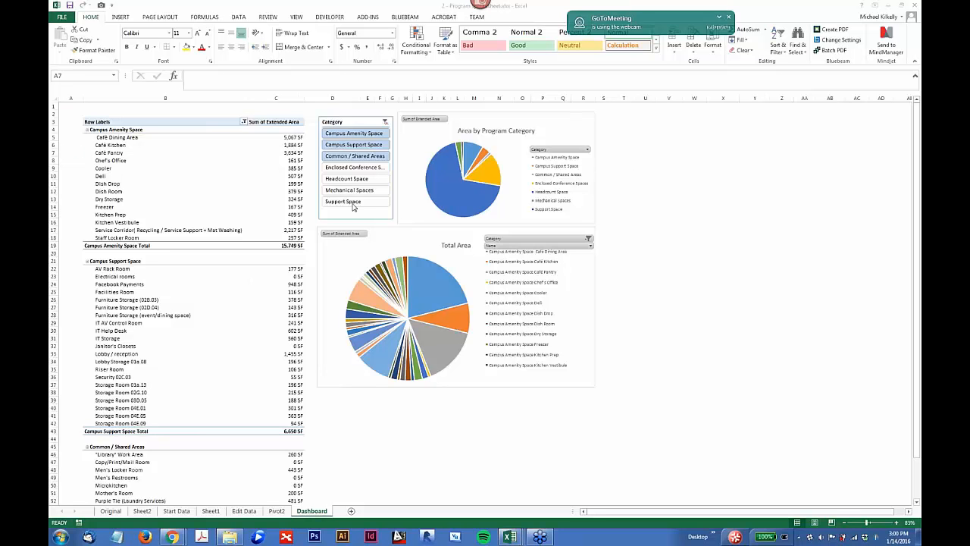
{"action": "left_click", "coordinate": [163, 515]}
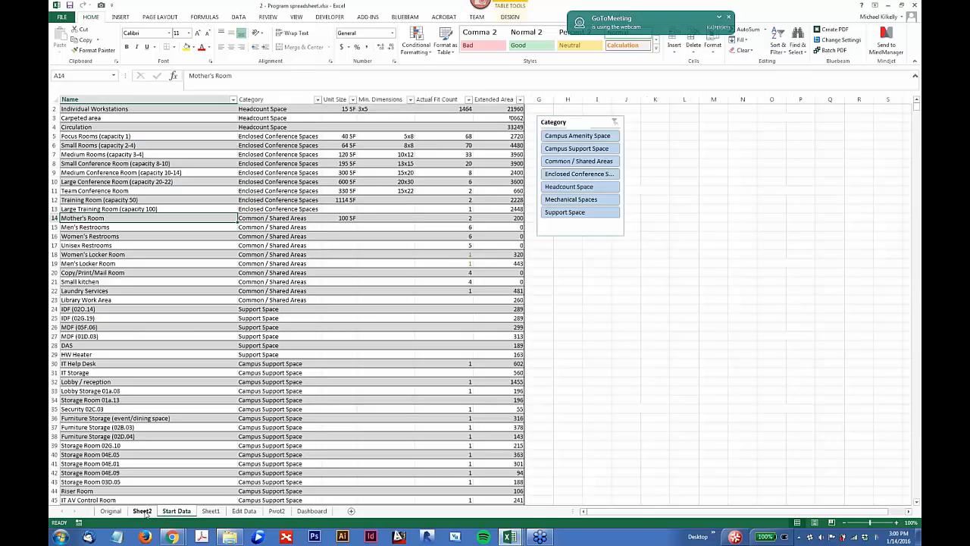
{"action": "left_click", "coordinate": [150, 513]}
{"action": "left_click", "coordinate": [175, 512]}
Step: Filter the Dashboard sheet's PivotTable and Total Area chart to Campus Support Space with the Category slicer
{"action": "left_click", "coordinate": [301, 513]}
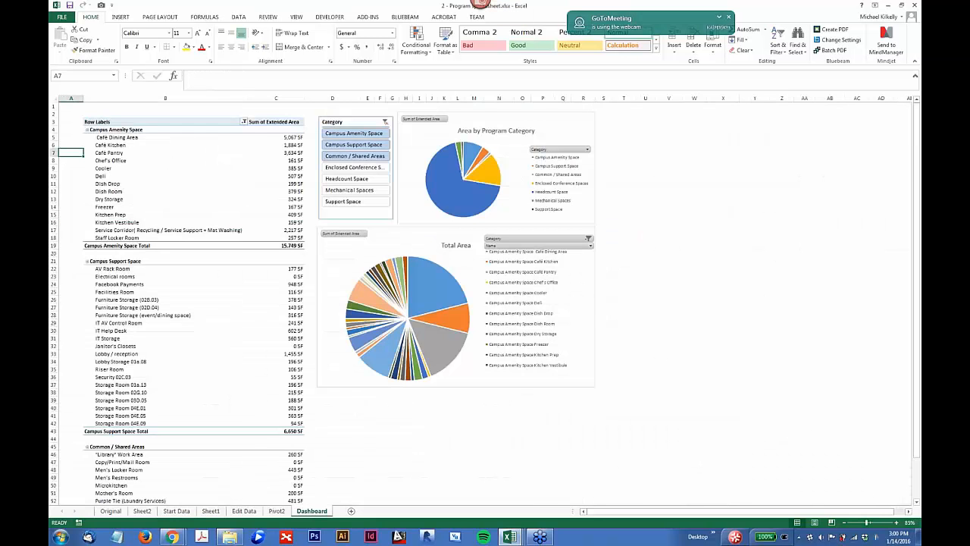
{"action": "left_click", "coordinate": [347, 133]}
{"action": "left_click", "coordinate": [347, 145]}
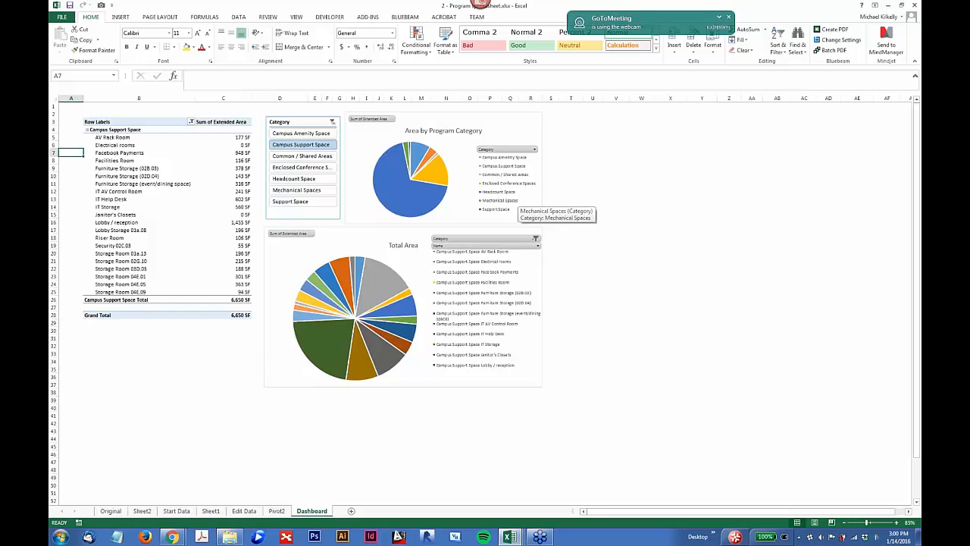
{"action": "scroll", "coordinate": [320, 218], "scroll_direction": "up", "scroll_amount": 1}
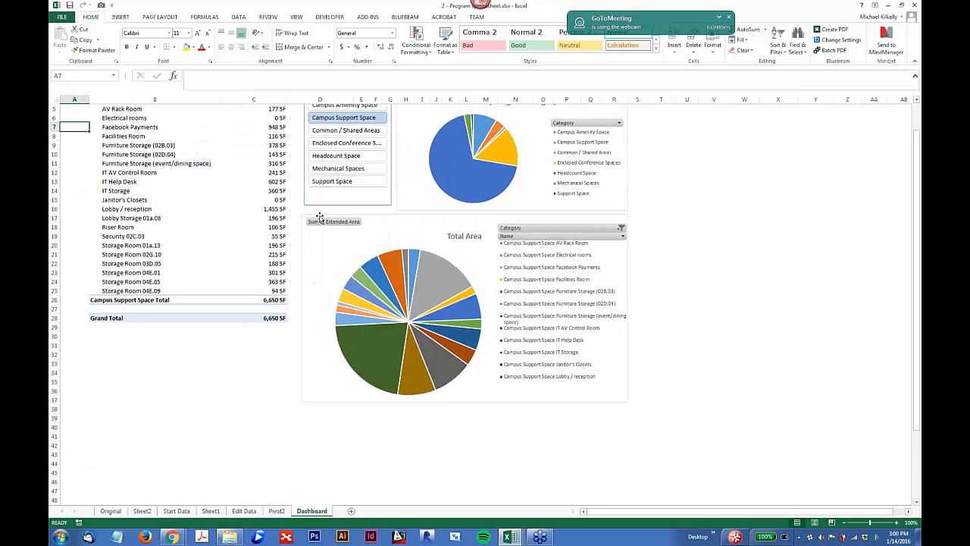
{"action": "scroll", "coordinate": [320, 217], "scroll_direction": "up", "scroll_amount": 2}
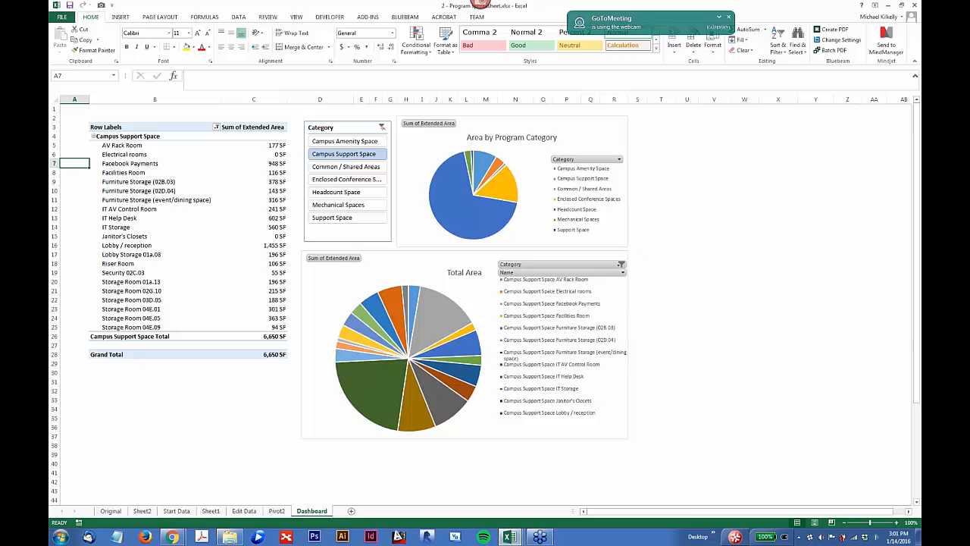
Step: Increase the height of header row 3 of the Dashboard's PivotTable
{"action": "left_click", "coordinate": [216, 128]}
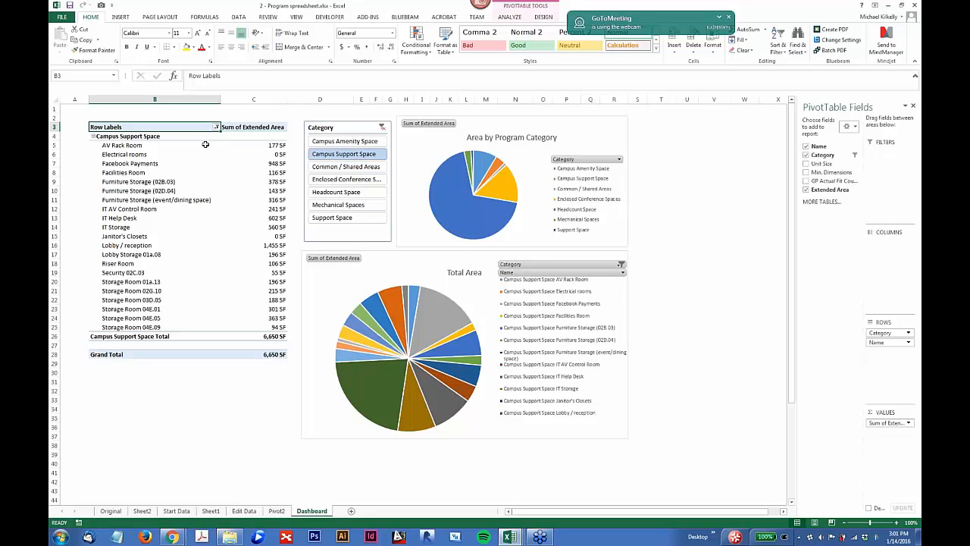
{"action": "left_click_drag", "start_coordinate": [55, 132], "coordinate": [53, 141]}
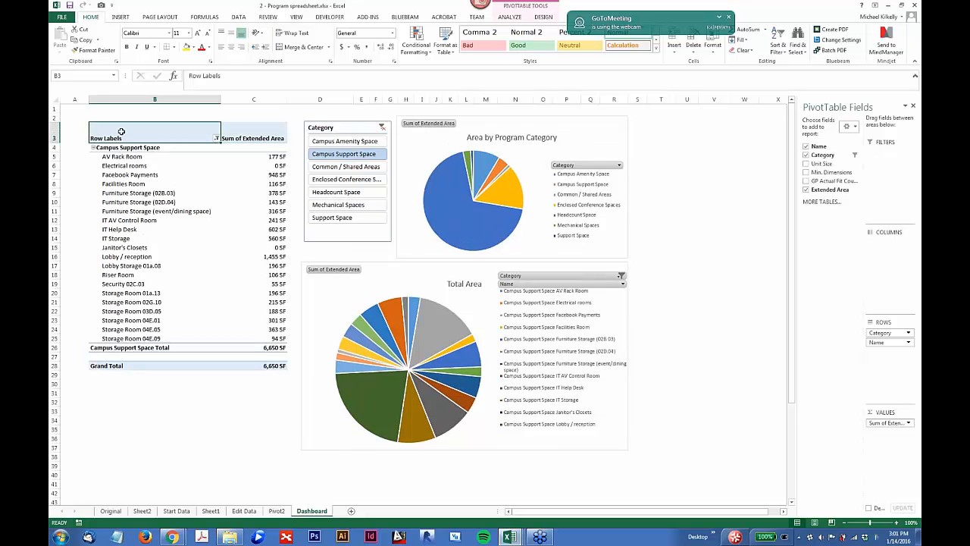
{"action": "left_click", "coordinate": [259, 135]}
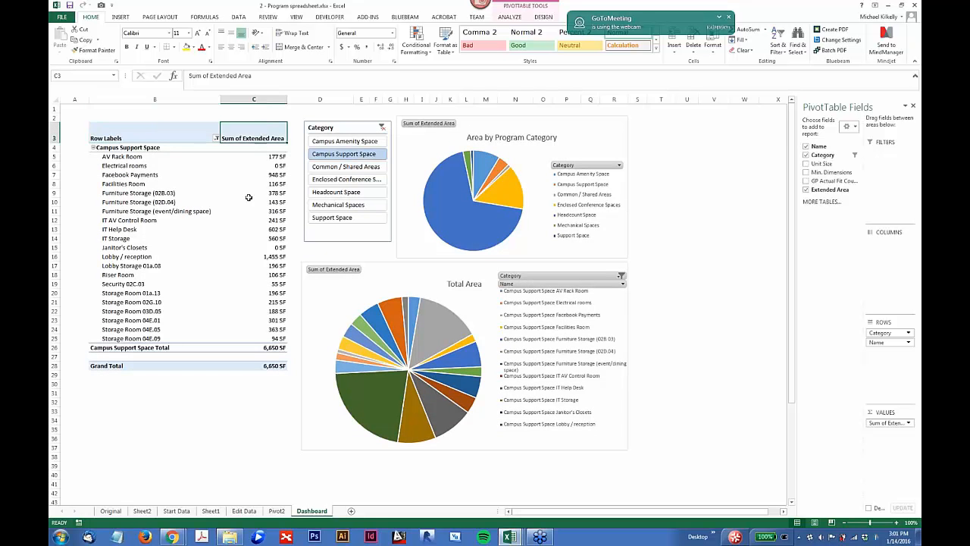
Step: Enlarge the font of the Row Labels header cell and select both PivotTable header cells
{"action": "left_click", "coordinate": [91, 137]}
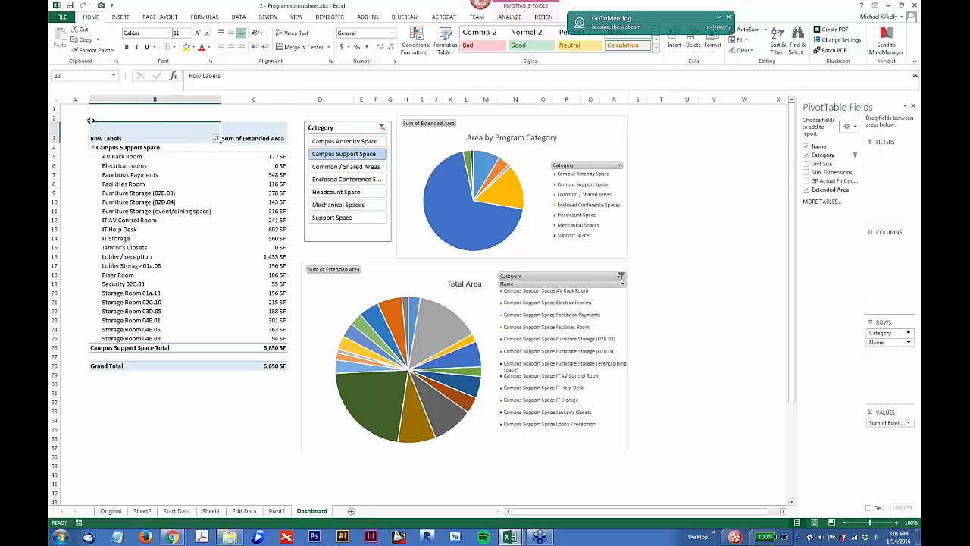
{"action": "left_click", "coordinate": [188, 32]}
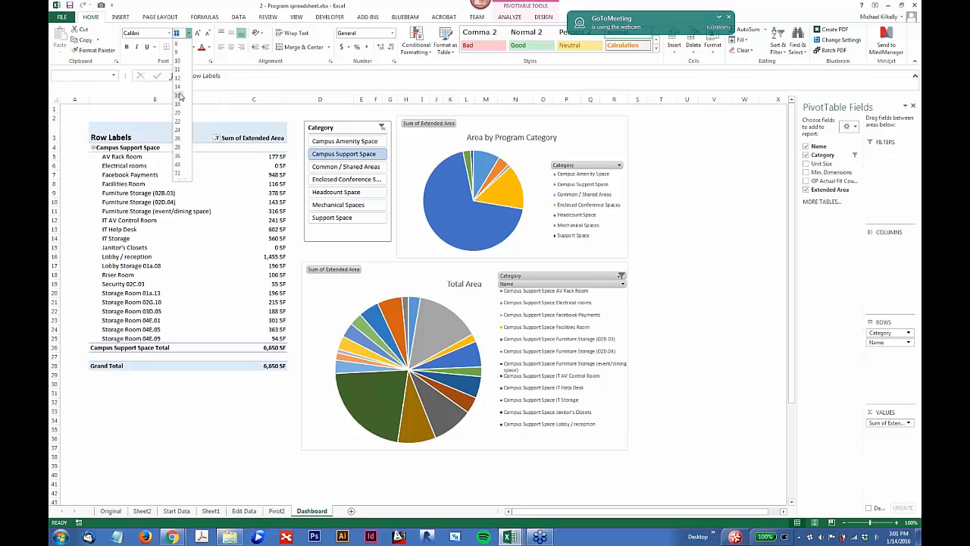
{"action": "left_click", "coordinate": [235, 137]}
{"action": "left_click", "coordinate": [235, 137]}
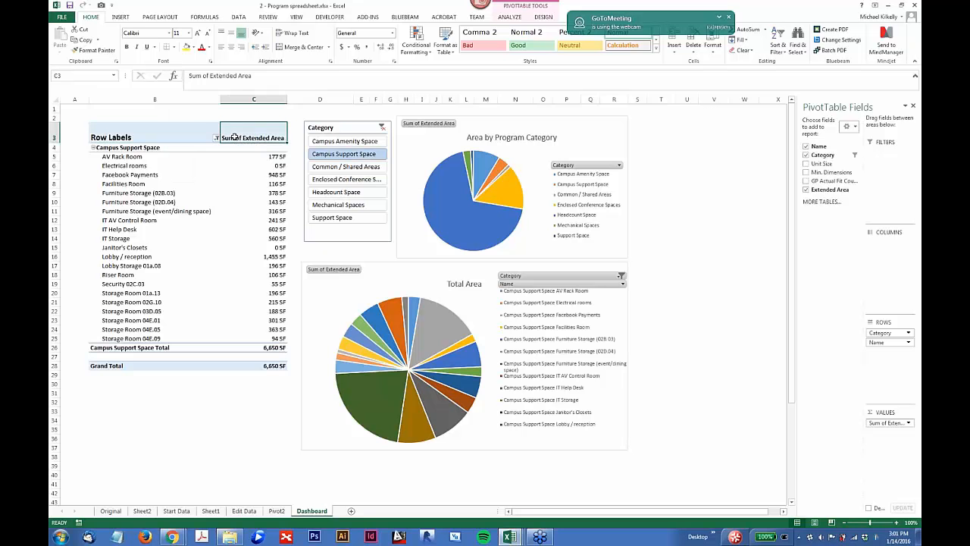
{"action": "left_click_drag", "start_coordinate": [235, 137], "coordinate": [190, 133]}
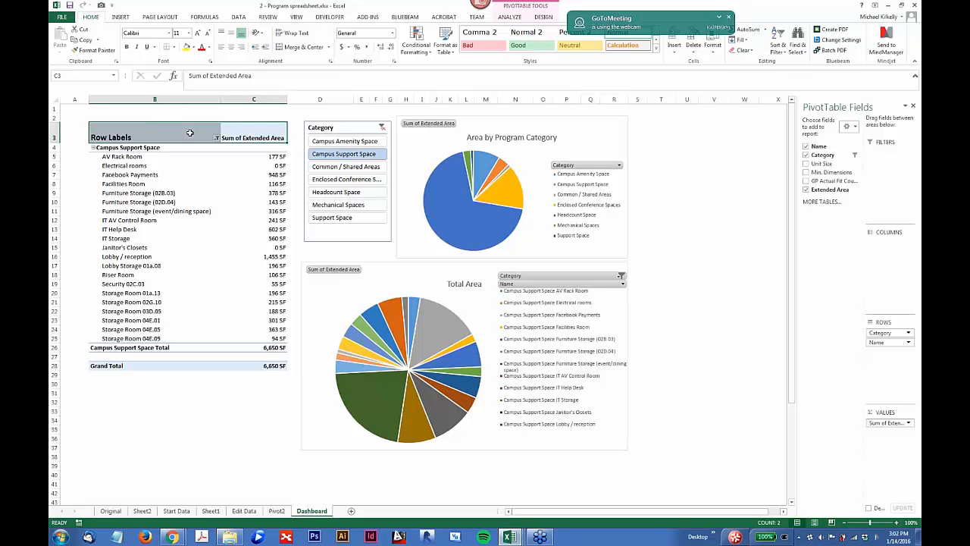
Step: Check the print preview of the Dashboard sheet and return to the worksheet
{"action": "left_click", "coordinate": [705, 437]}
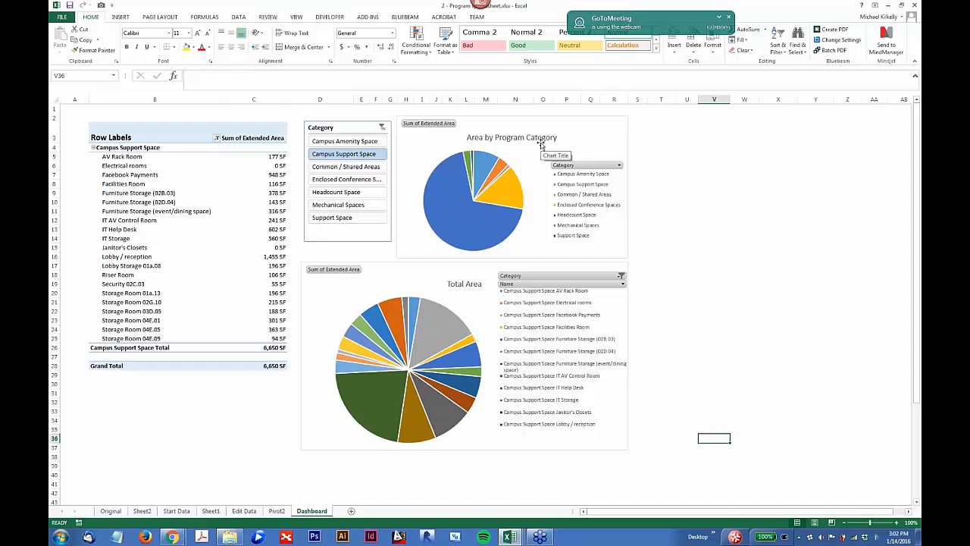
{"action": "key", "text": "ctrl+p"}
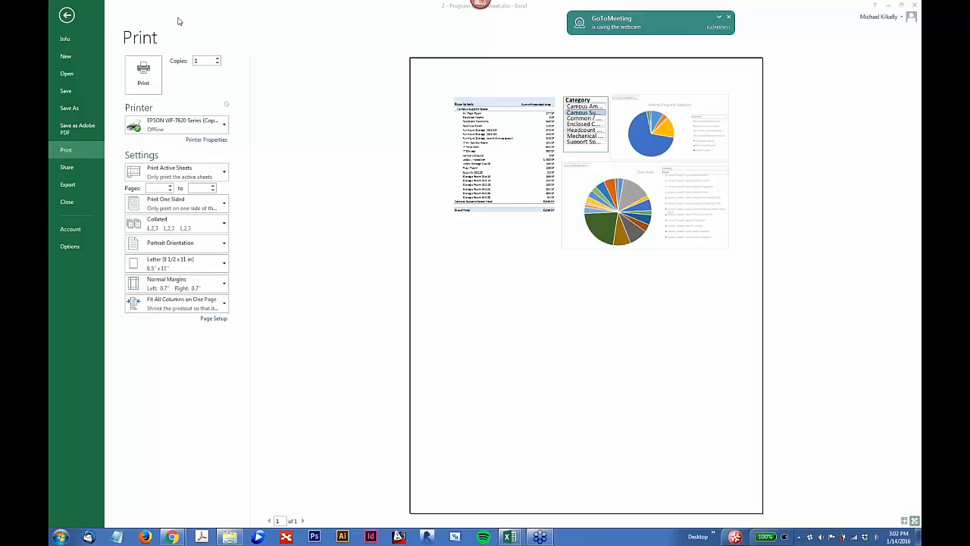
{"action": "left_click", "coordinate": [69, 16]}
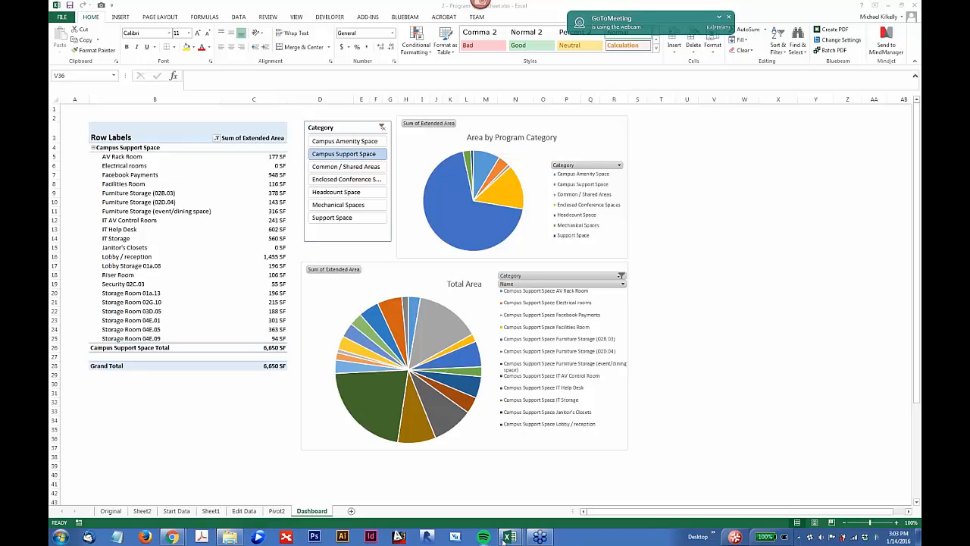
Step: Switch to the Excel Sheet Checker workbook, hide the Summary sheet's gridlines and show them again
{"action": "mouse_move", "coordinate": [506, 539]}
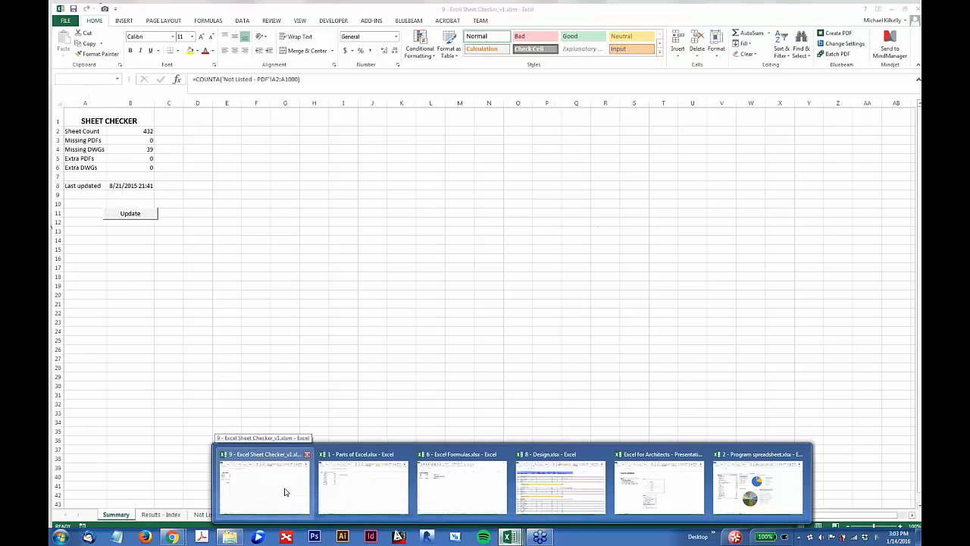
{"action": "left_click", "coordinate": [286, 492]}
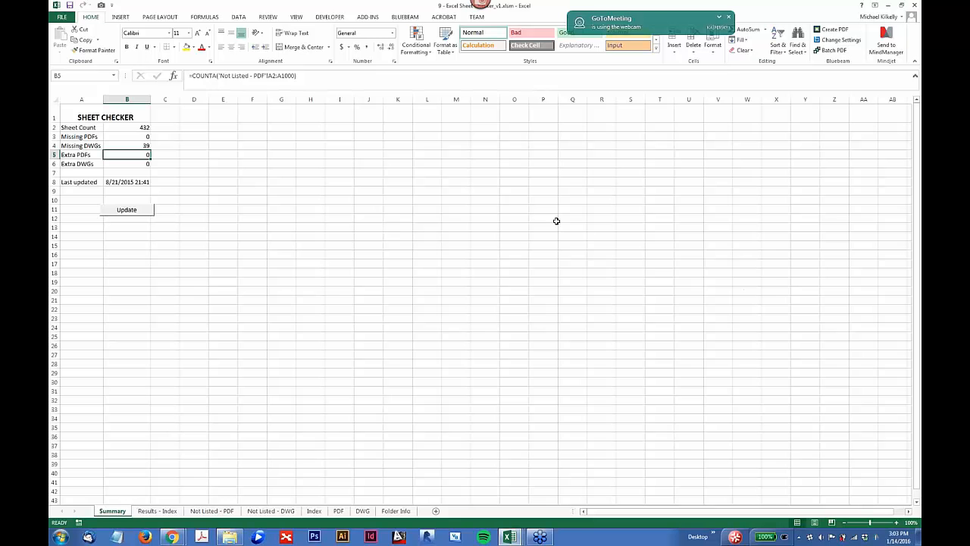
{"action": "left_click", "coordinate": [206, 157]}
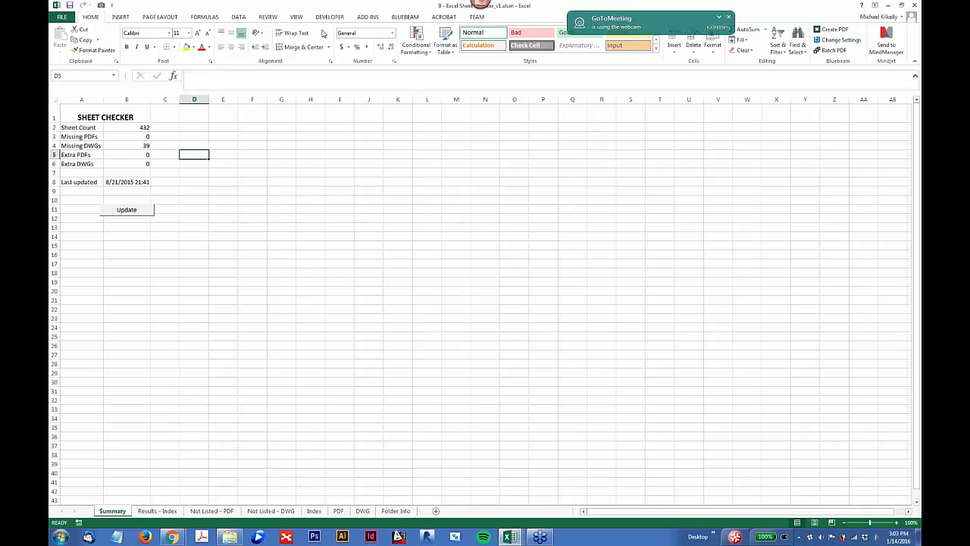
{"action": "left_click", "coordinate": [156, 15]}
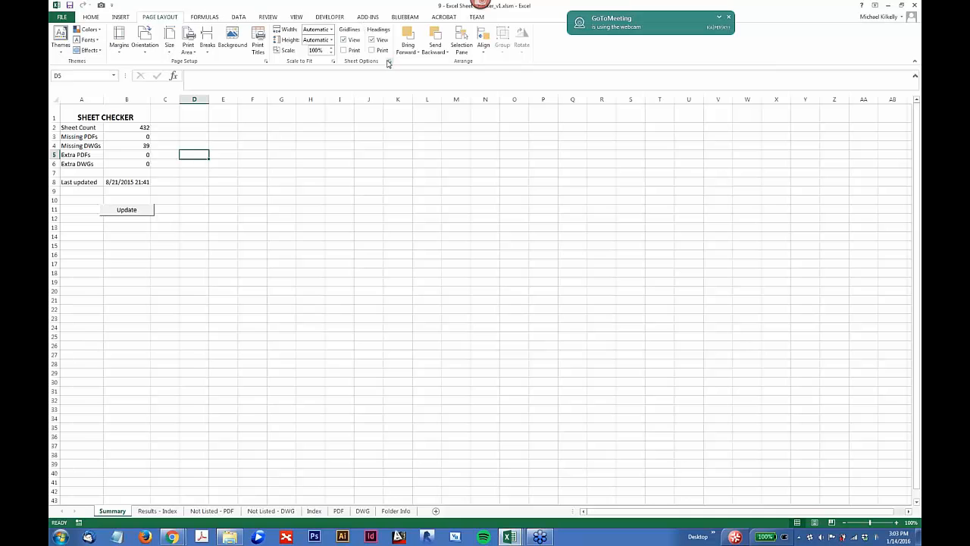
{"action": "left_click", "coordinate": [342, 41]}
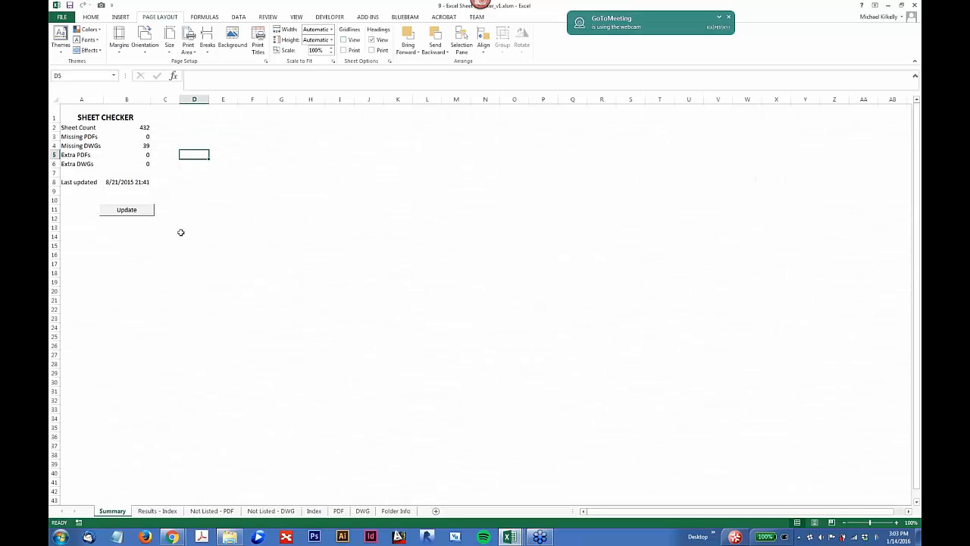
{"action": "left_click", "coordinate": [234, 231]}
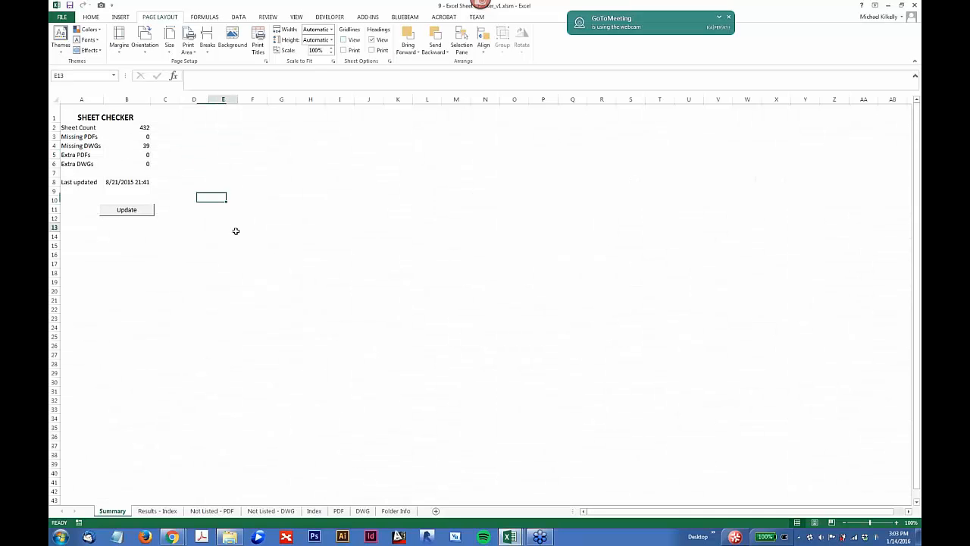
{"action": "left_click", "coordinate": [343, 40]}
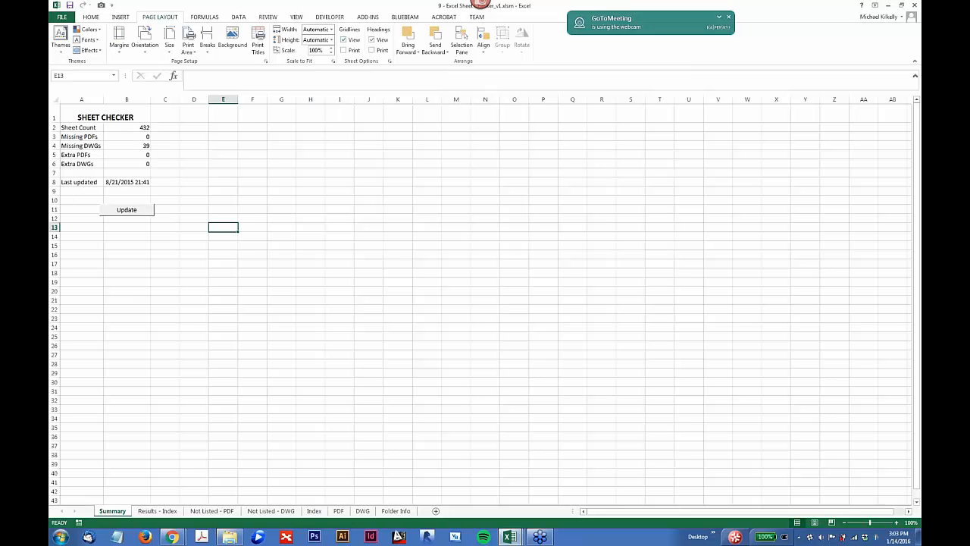
Step: Switch to the Excel for Architects presentation workbook, filter the topics to 8. Graphics and select the B. Align data topic
{"action": "left_click", "coordinate": [509, 536]}
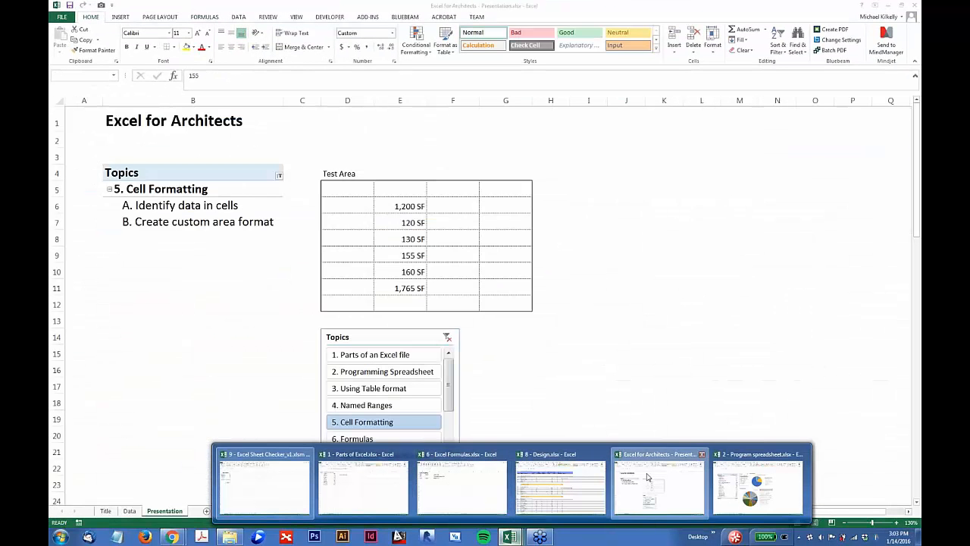
{"action": "left_click", "coordinate": [660, 485]}
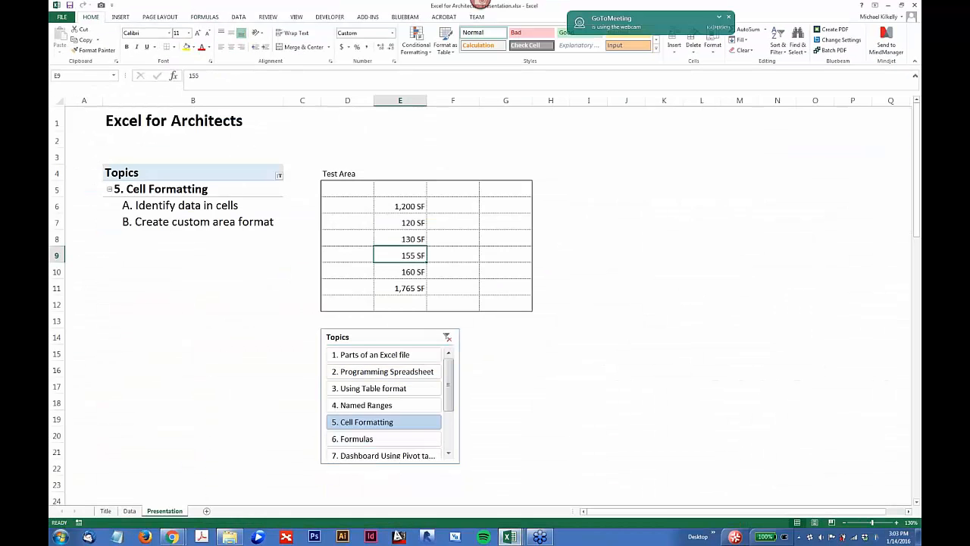
{"action": "scroll", "coordinate": [450, 401], "scroll_direction": "down", "scroll_amount": 4}
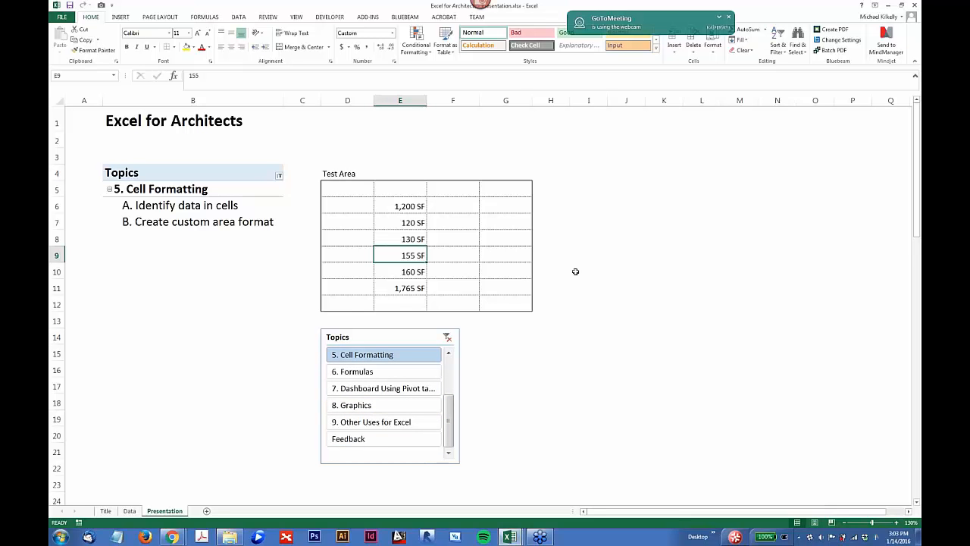
{"action": "left_click", "coordinate": [353, 404]}
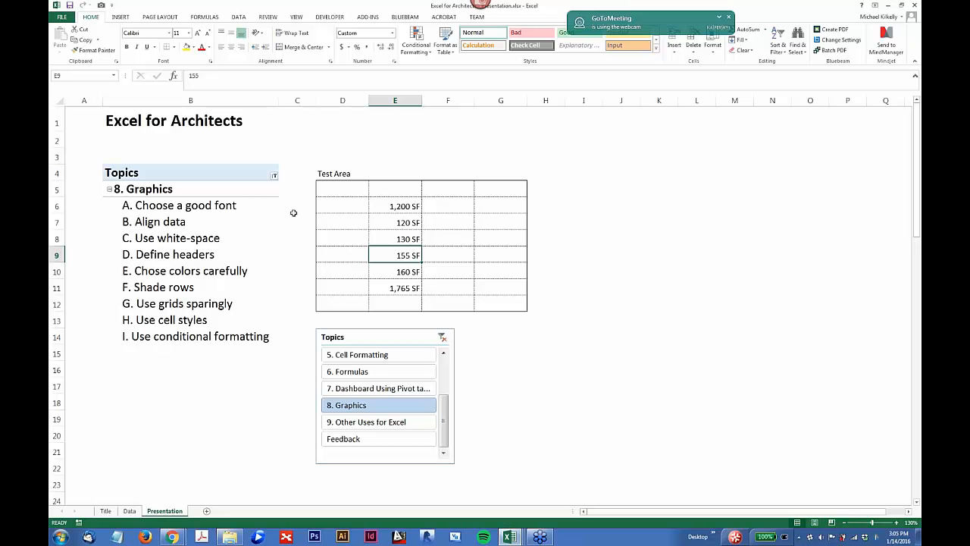
{"action": "left_click", "coordinate": [128, 224]}
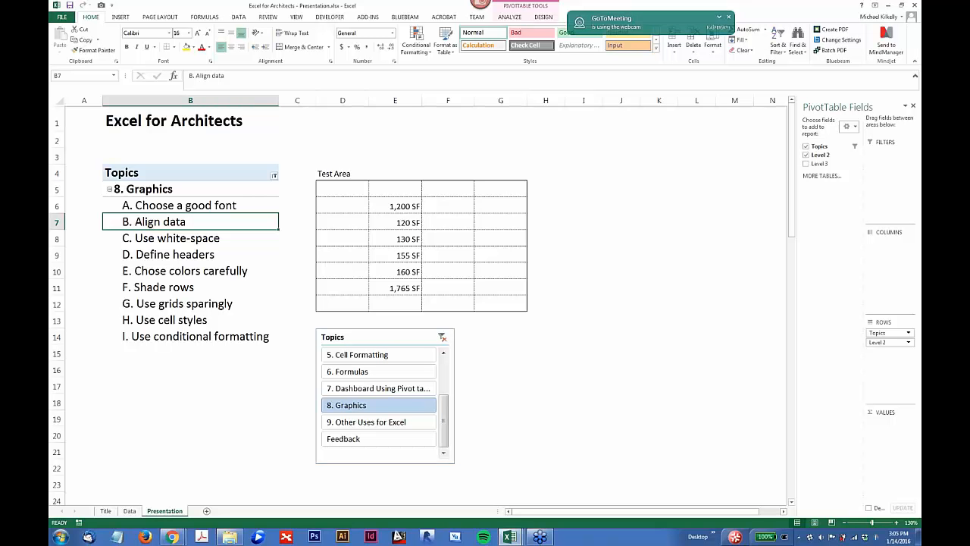
Step: Try left alignment on the Test Area values in E6:E11, finishing with them centered
{"action": "left_click_drag", "start_coordinate": [401, 207], "coordinate": [406, 290]}
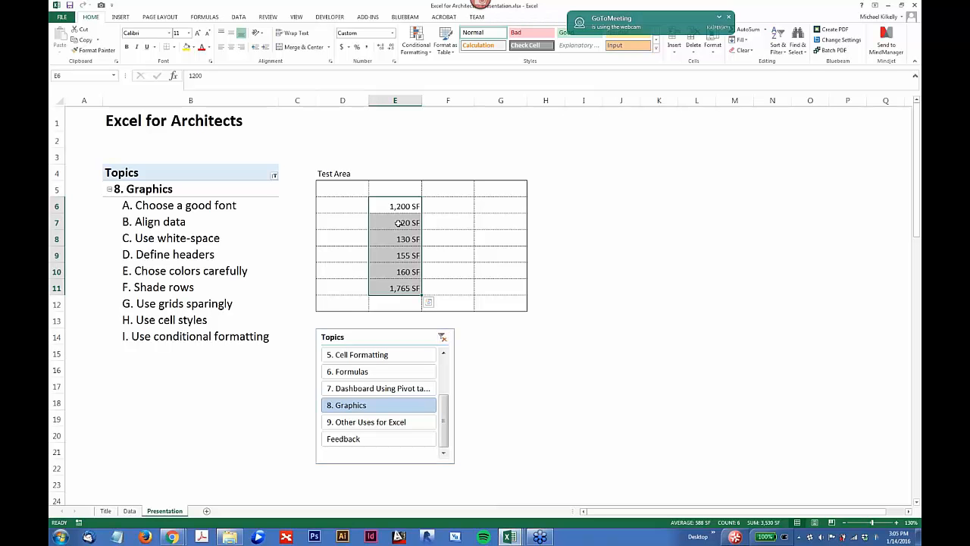
{"action": "left_click", "coordinate": [221, 47]}
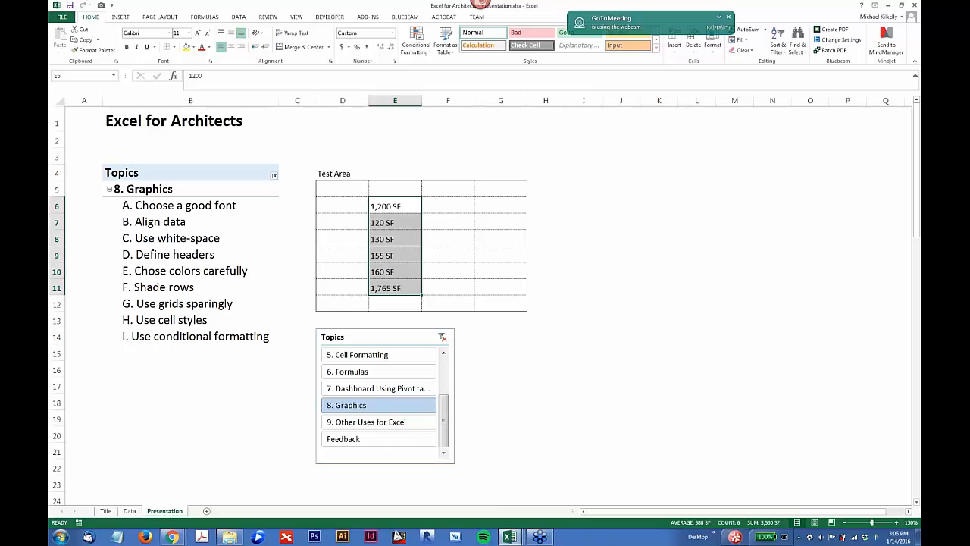
{"action": "left_click", "coordinate": [232, 47]}
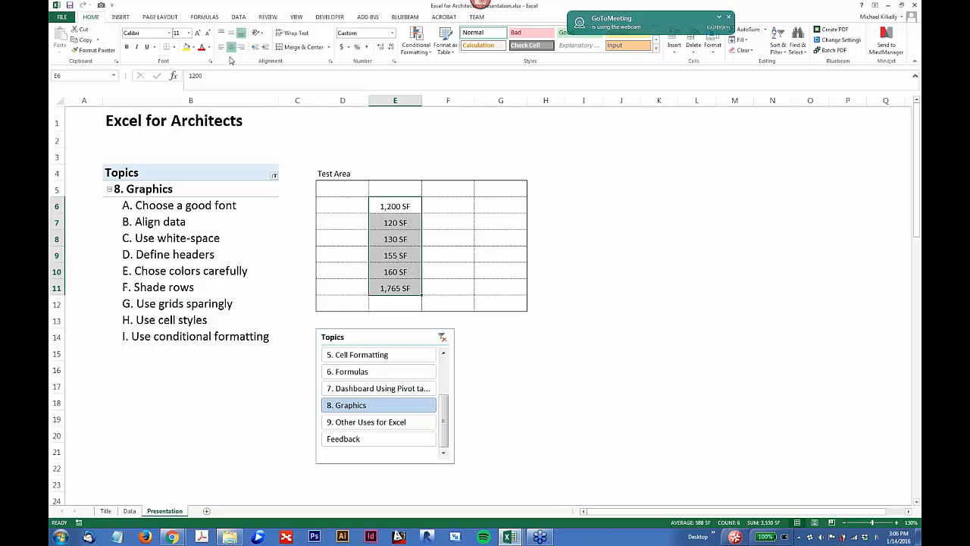
{"action": "left_click", "coordinate": [415, 218]}
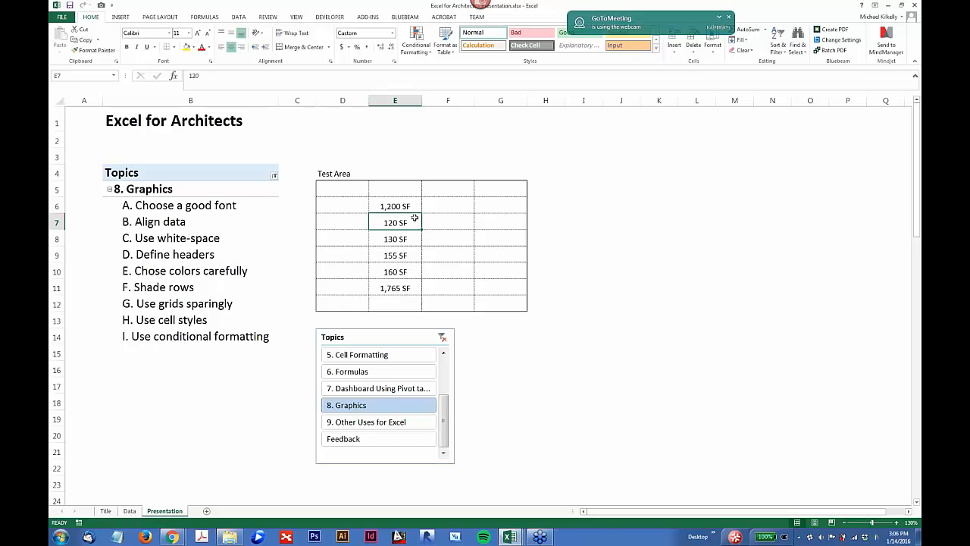
Step: Move the Test Area values from E6:E11 to D5:D10 and select cell E7
{"action": "left_click_drag", "start_coordinate": [324, 182], "coordinate": [433, 235]}
{"action": "double_click", "coordinate": [386, 209]}
{"action": "left_click_drag", "start_coordinate": [386, 208], "coordinate": [406, 289]}
{"action": "left_click", "coordinate": [405, 288]}
{"action": "key", "text": "shift+Up"}
{"action": "key", "text": "shift+Up"}
{"action": "key", "text": "shift+Up"}
{"action": "key", "text": "shift+Up"}
{"action": "key", "text": "shift+Up"}
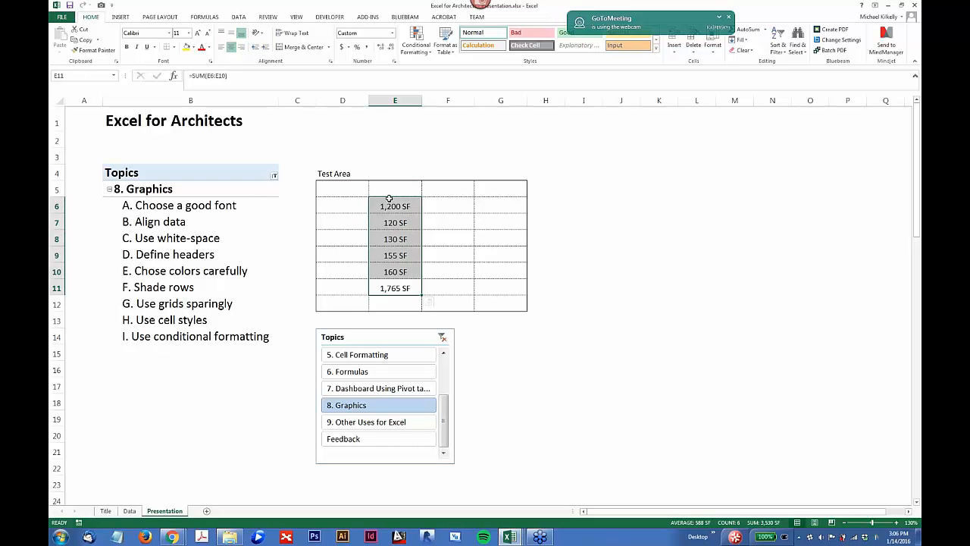
{"action": "left_click_drag", "start_coordinate": [410, 199], "coordinate": [359, 190]}
{"action": "left_click", "coordinate": [410, 215]}
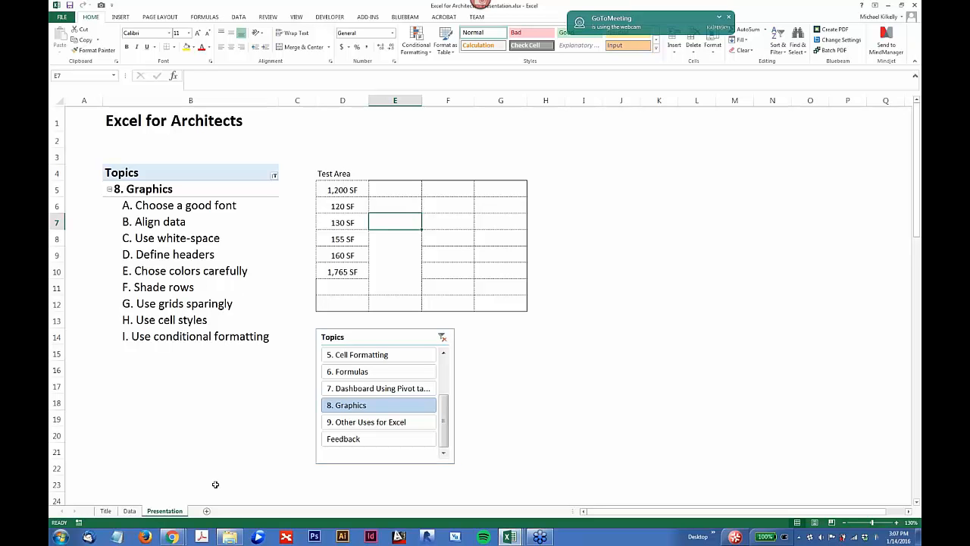
Step: Switch to Chrome, load color.adobe.com in a new tab and reposition the browser window over the worksheet
{"action": "mouse_move", "coordinate": [179, 540]}
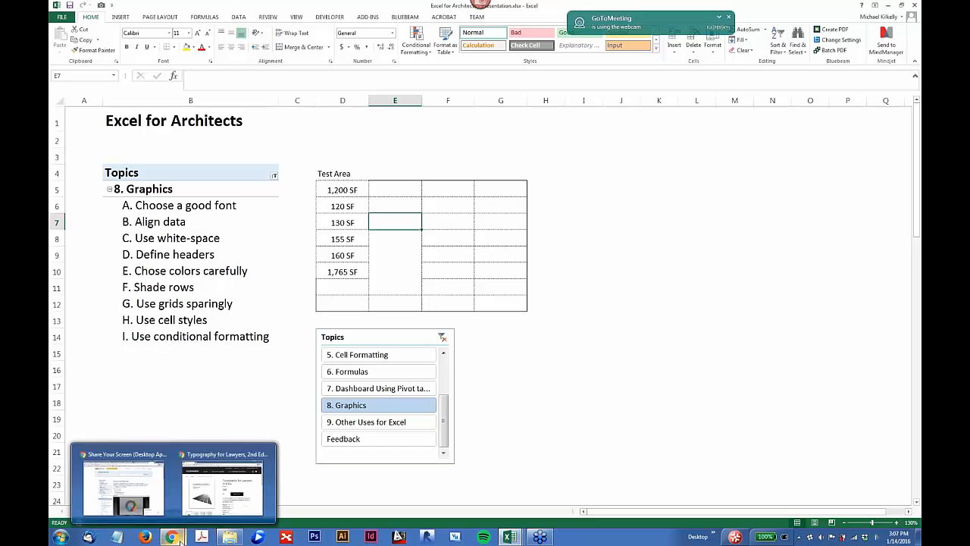
{"action": "left_click", "coordinate": [228, 485]}
{"action": "key", "text": "ctrl+t"}
{"action": "type", "text": "color.ad"}
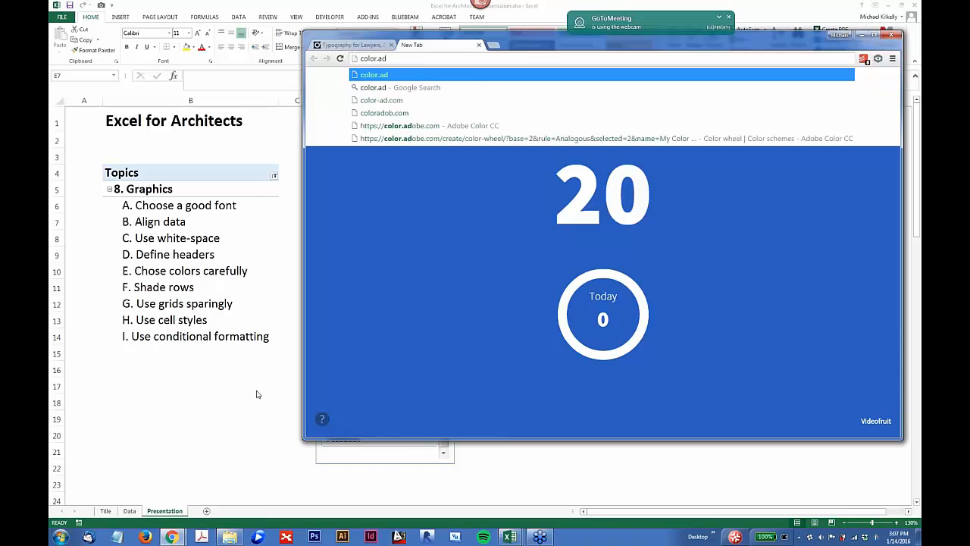
{"action": "type", "text": "ob"}
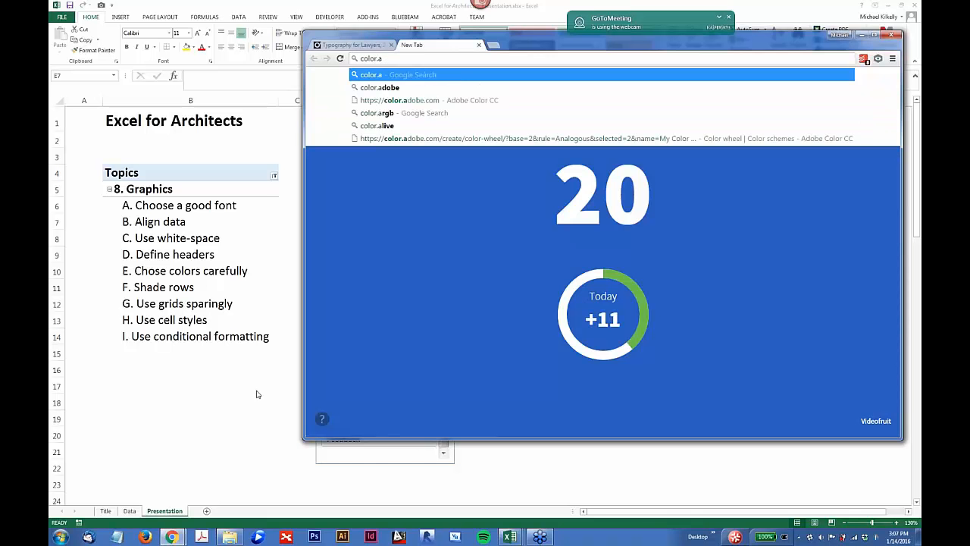
{"action": "type", "text": "e.com"}
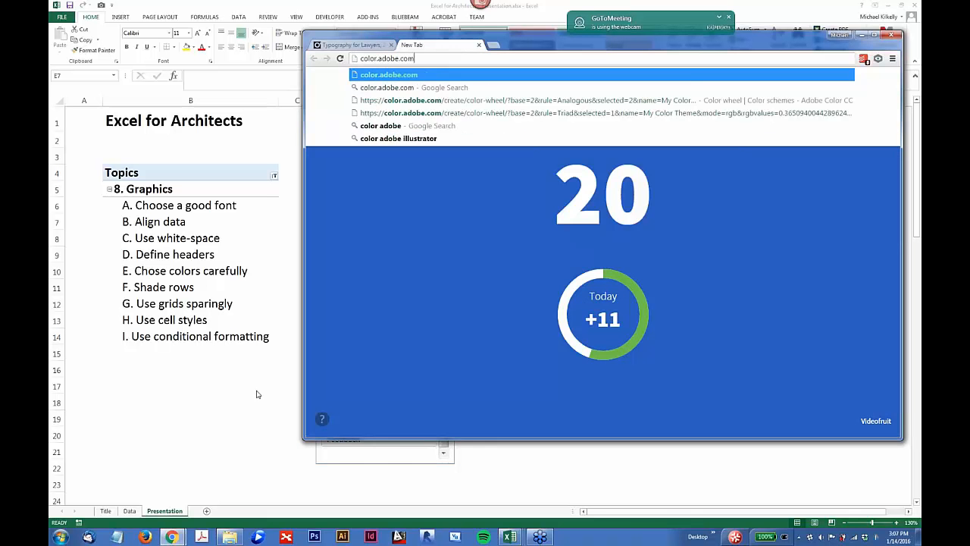
{"action": "key", "text": "Return"}
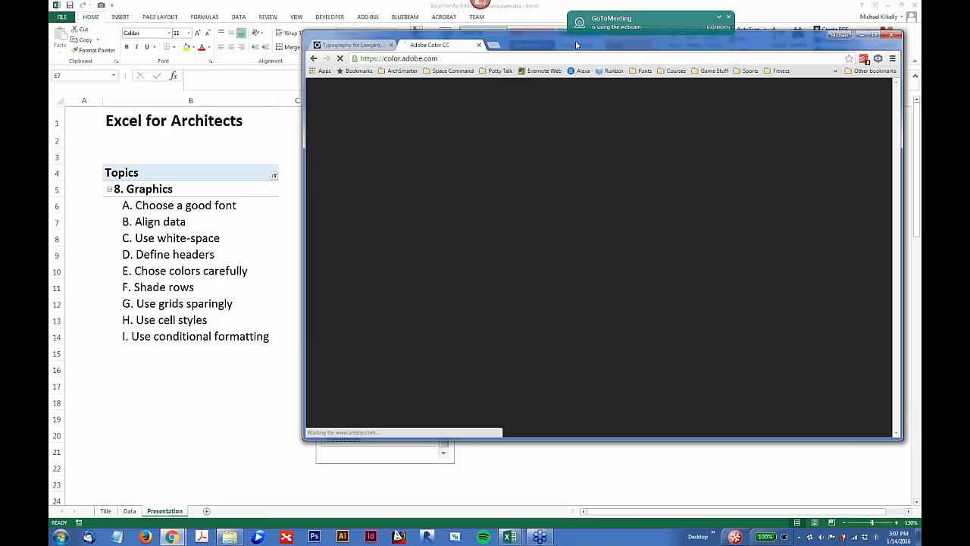
{"action": "left_click_drag", "start_coordinate": [574, 43], "coordinate": [456, 71]}
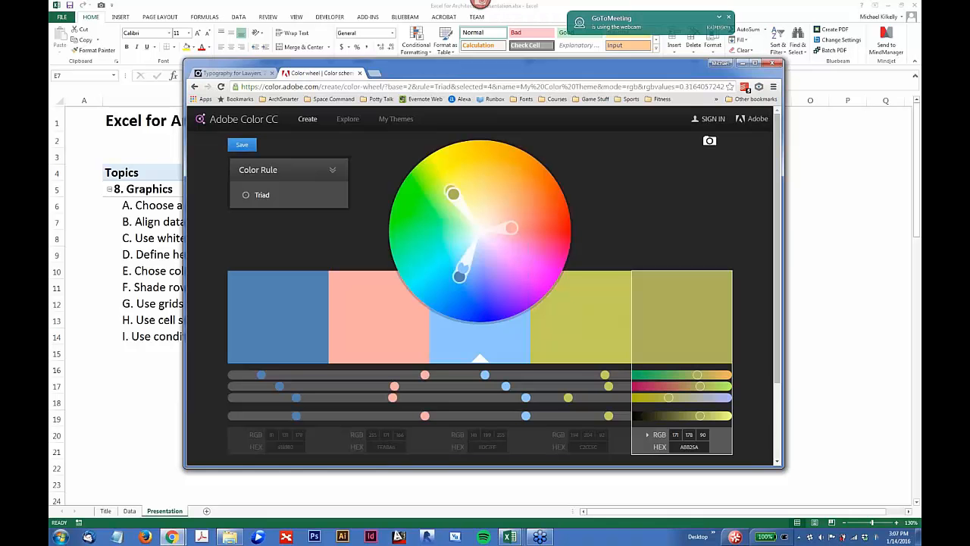
Step: Set the color rule to Analogous, spread the palette into green on the wheel and adjust the second swatch to RGB 105, 74, 232
{"action": "left_click", "coordinate": [322, 174]}
{"action": "left_click", "coordinate": [272, 195]}
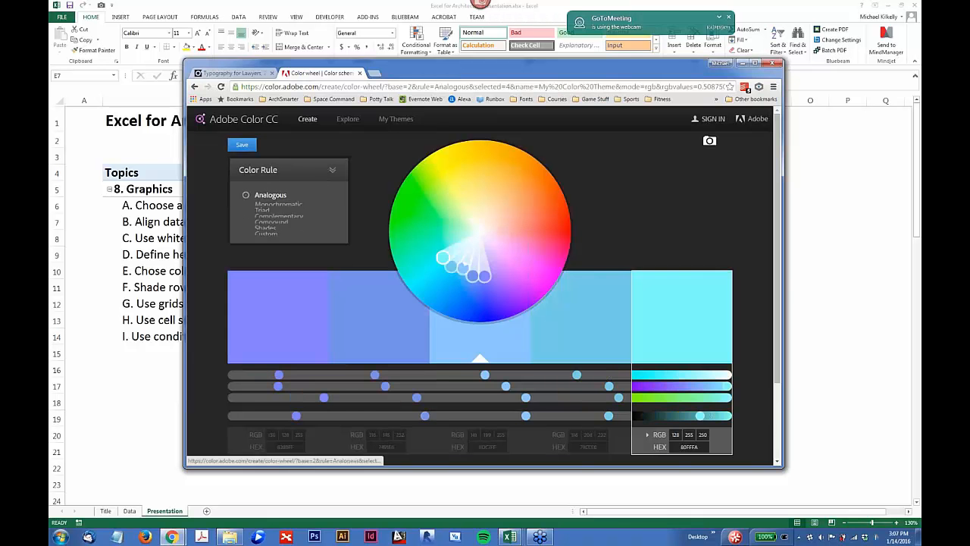
{"action": "mouse_move", "coordinate": [443, 258]}
{"action": "left_mouse_down"}
{"action": "mouse_move", "coordinate": [422, 183]}
{"action": "mouse_move", "coordinate": [415, 209]}
{"action": "left_mouse_up"}
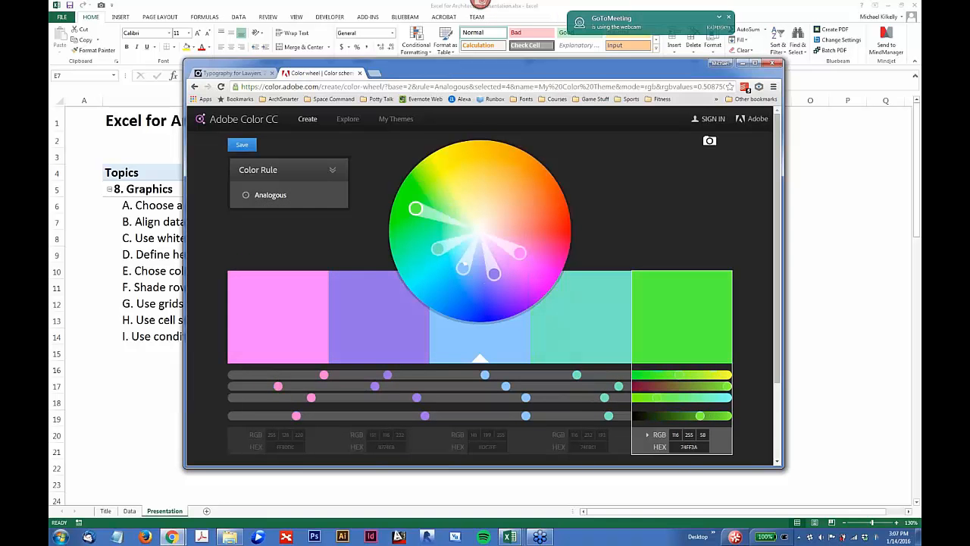
{"action": "left_click", "coordinate": [396, 324]}
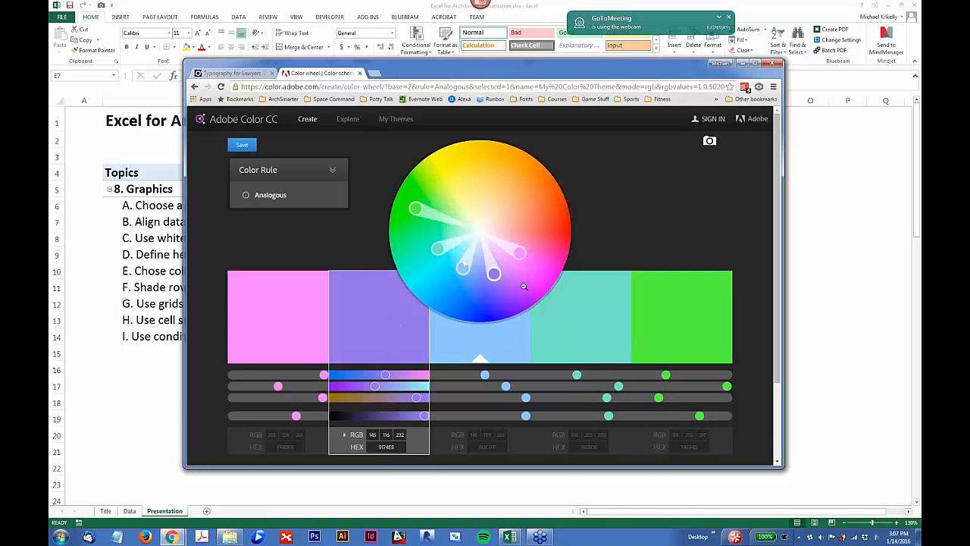
{"action": "left_click_drag", "start_coordinate": [495, 275], "coordinate": [497, 290]}
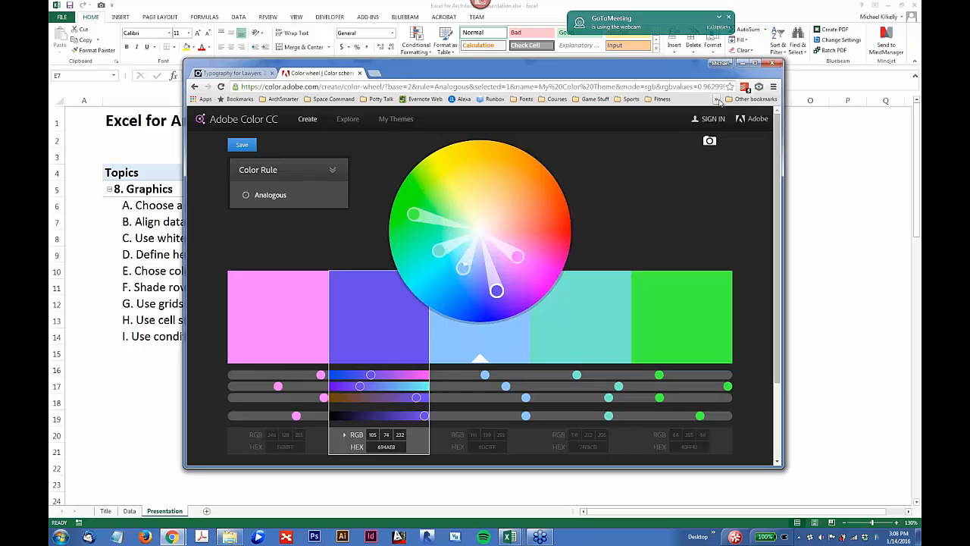
Step: Return to the Excel presentation workbook, select the F. Shade rows topic and view the shaded rows on the Data sheet before going back
{"action": "left_click", "coordinate": [297, 4]}
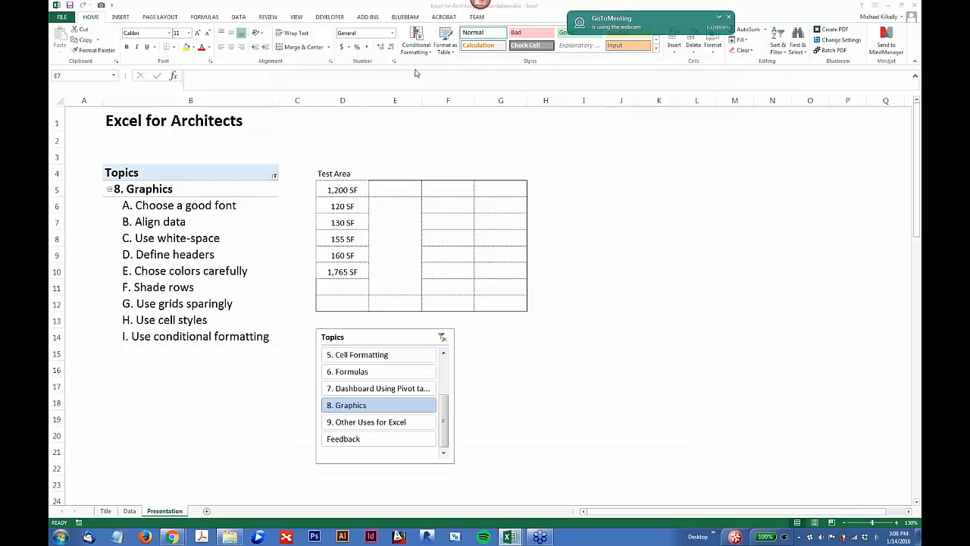
{"action": "left_click", "coordinate": [180, 288]}
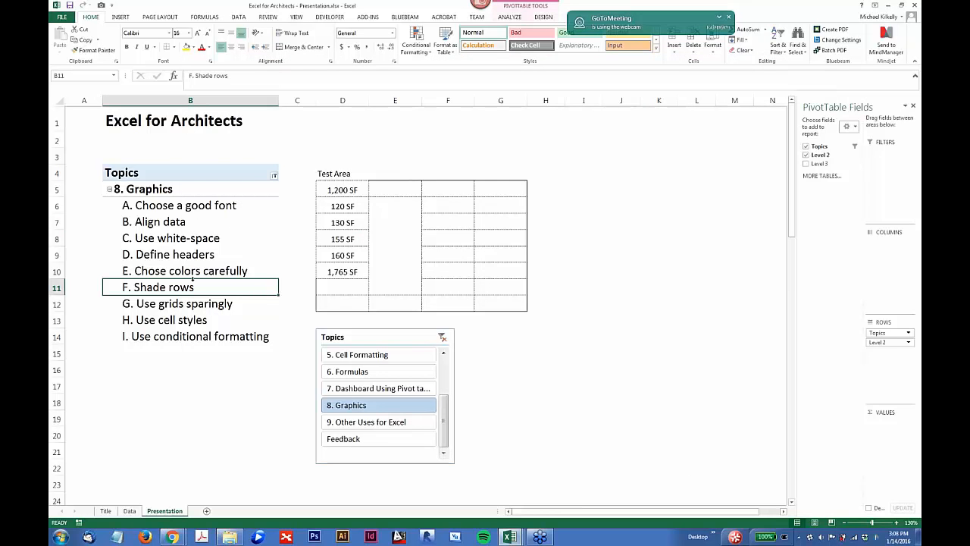
{"action": "left_click", "coordinate": [129, 512]}
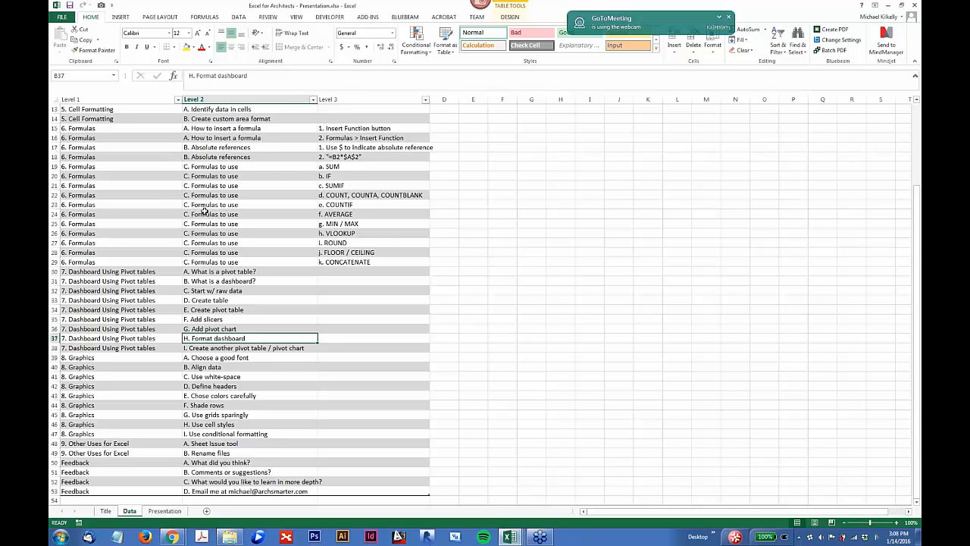
{"action": "left_click", "coordinate": [165, 511]}
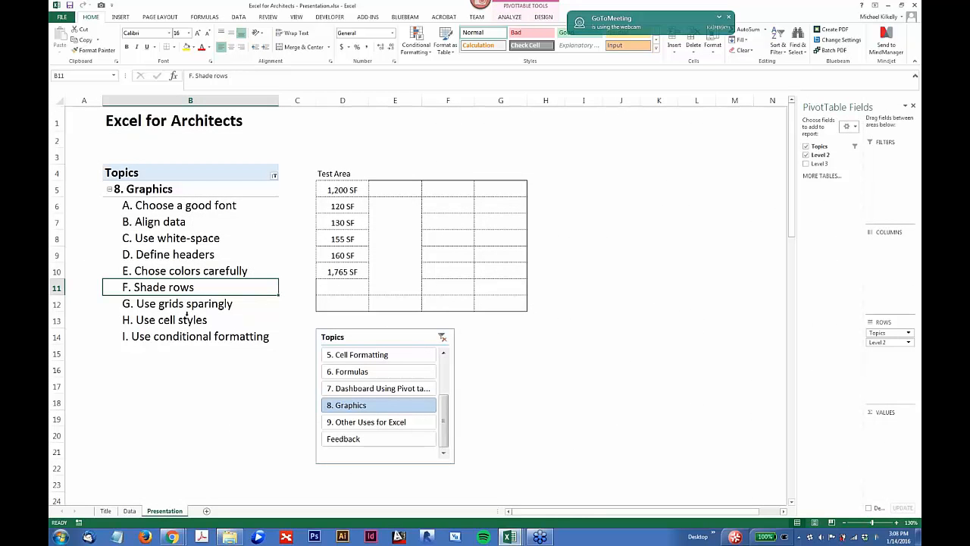
Step: Point out the Test Area row D5:G5, followed by the topics G. Use grids sparingly and H. Use cell styles
{"action": "left_click_drag", "start_coordinate": [331, 190], "coordinate": [493, 195]}
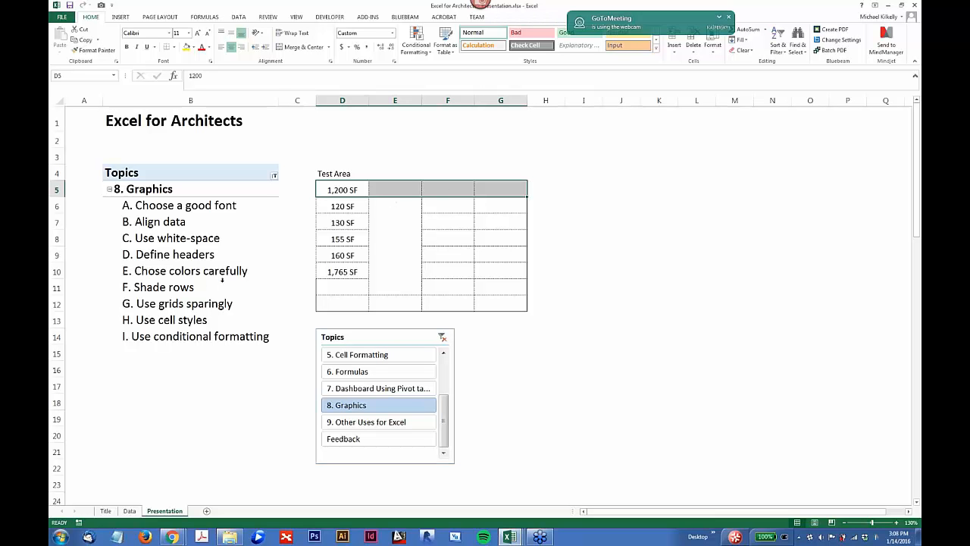
{"action": "left_click", "coordinate": [189, 304]}
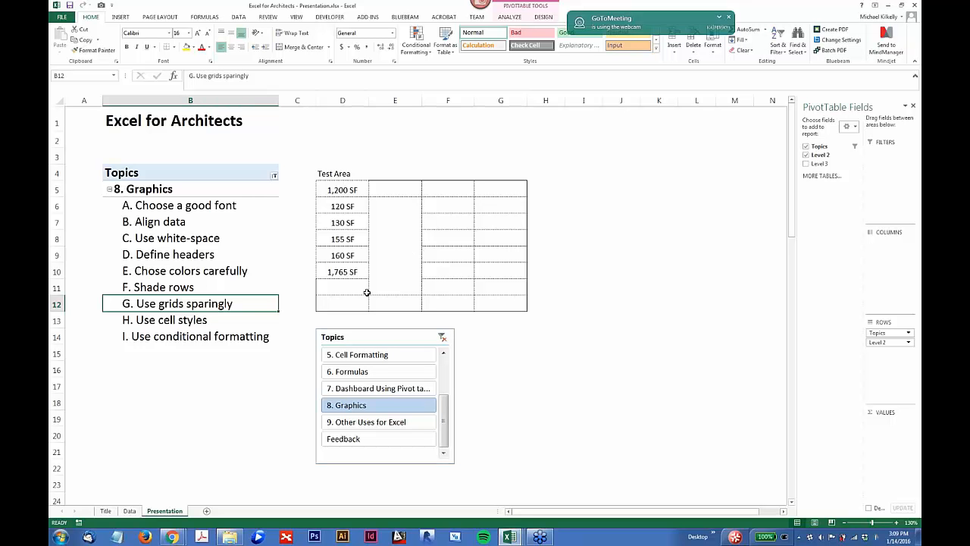
{"action": "left_click", "coordinate": [162, 321]}
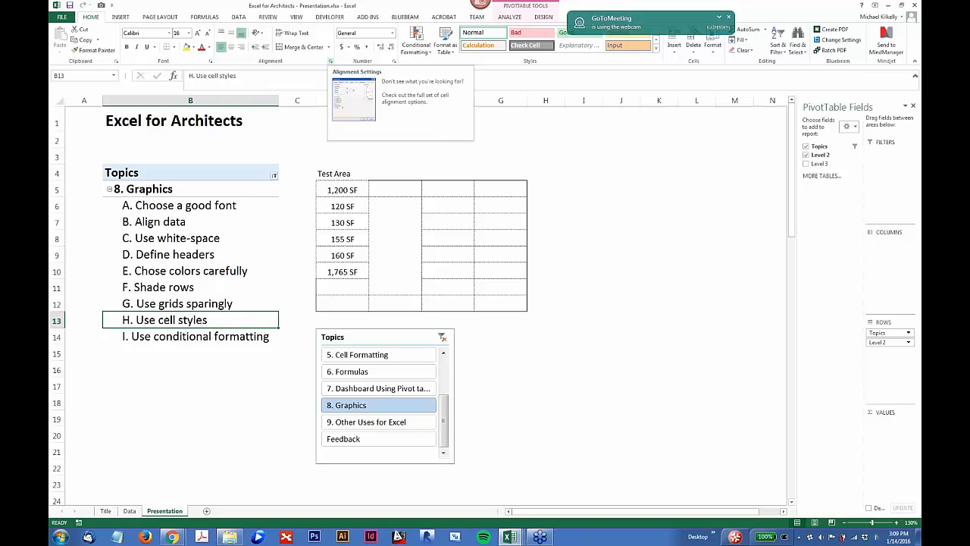
Step: View the cell styles gallery for cell D6 and the formatting settings offered for a new style, closing the dialog without creating one
{"action": "left_click", "coordinate": [345, 205]}
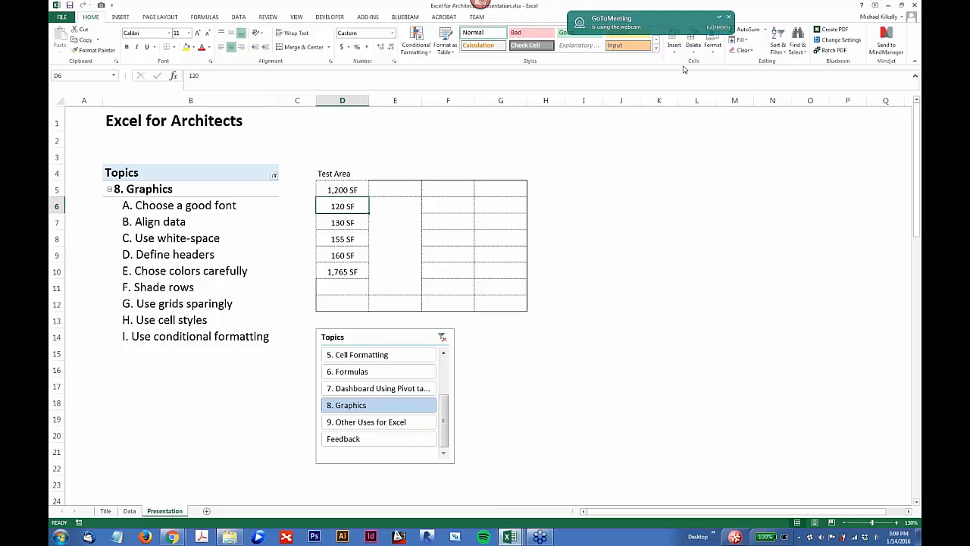
{"action": "left_click", "coordinate": [729, 17]}
{"action": "left_click", "coordinate": [655, 47]}
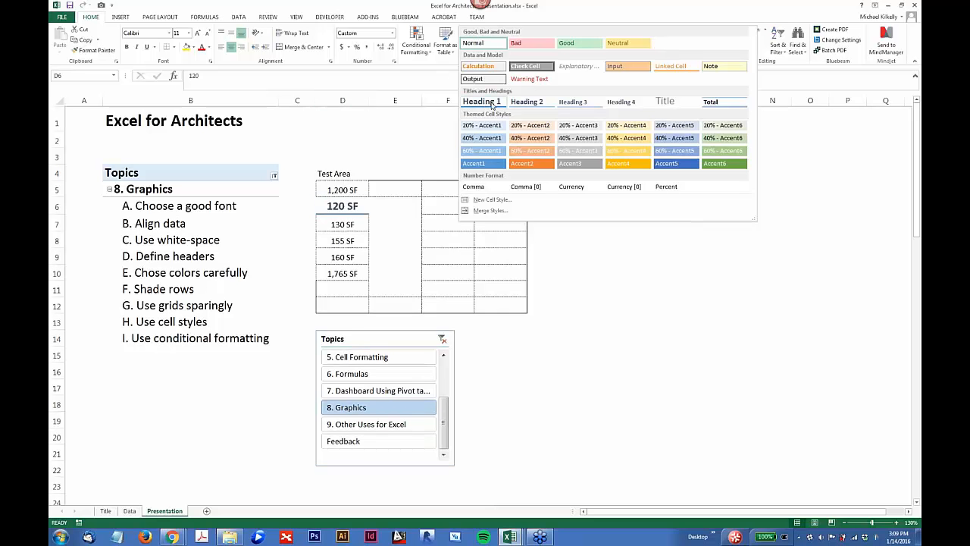
{"action": "right_click", "coordinate": [523, 161]}
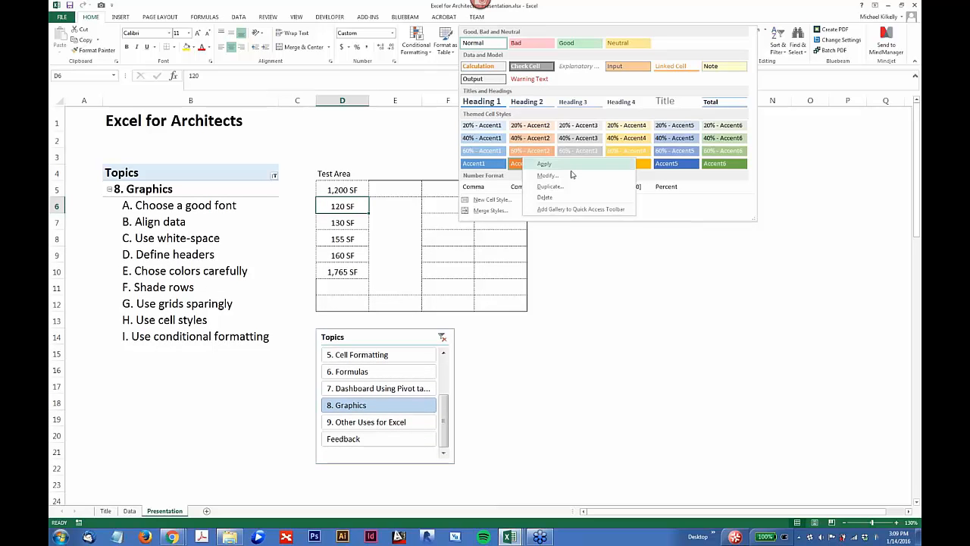
{"action": "left_click", "coordinate": [723, 202]}
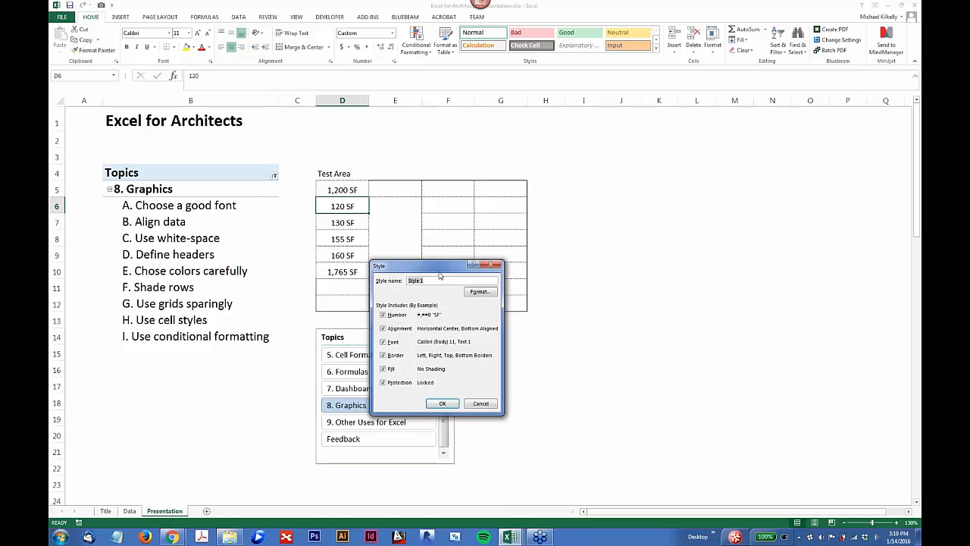
{"action": "left_click_drag", "start_coordinate": [437, 267], "coordinate": [493, 154]}
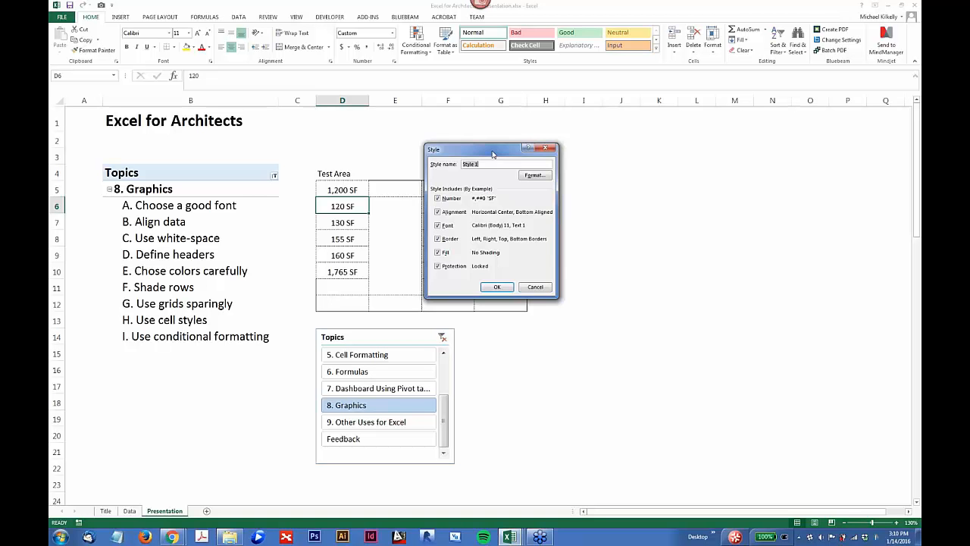
{"action": "left_click", "coordinate": [532, 288]}
{"action": "left_click", "coordinate": [436, 239]}
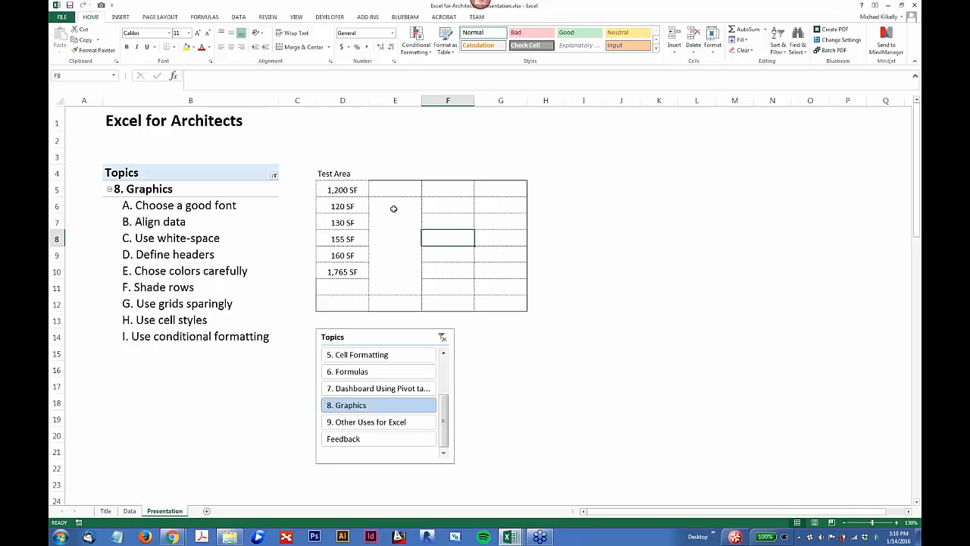
Step: Select the I. Use conditional formatting topic, and highlight values greater than 1000 in Test Area cells D5:D10 with Light Red Fill
{"action": "left_click", "coordinate": [251, 342]}
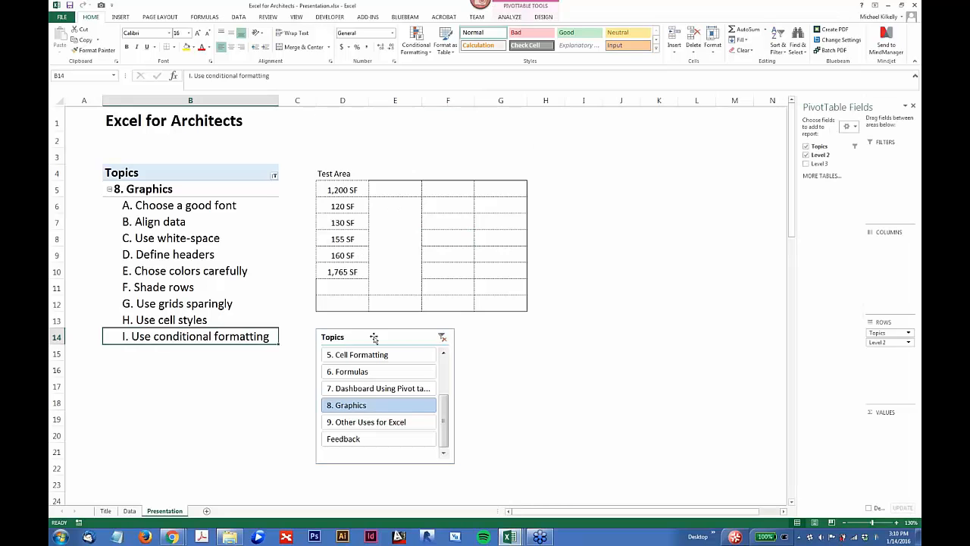
{"action": "left_click", "coordinate": [341, 188]}
{"action": "left_click_drag", "start_coordinate": [341, 189], "coordinate": [343, 271]}
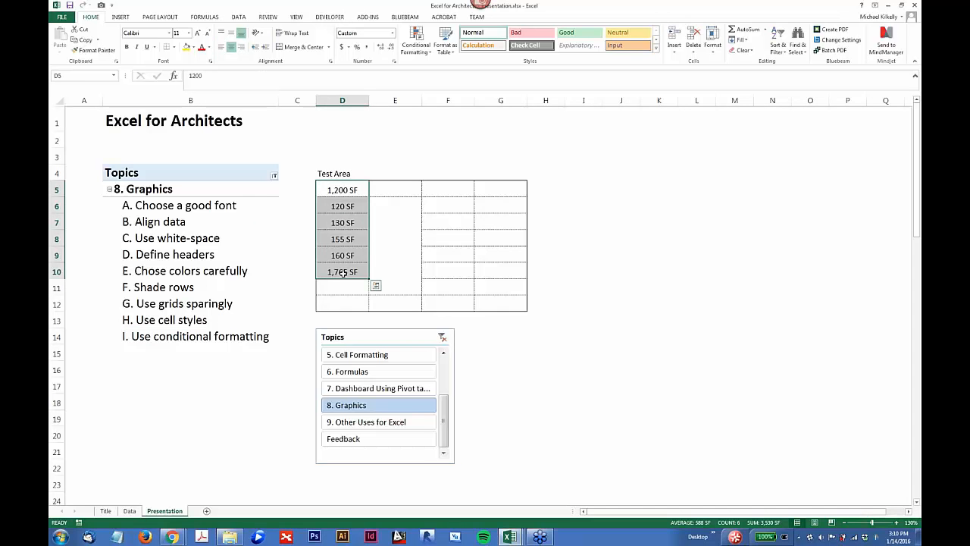
{"action": "left_click", "coordinate": [429, 53]}
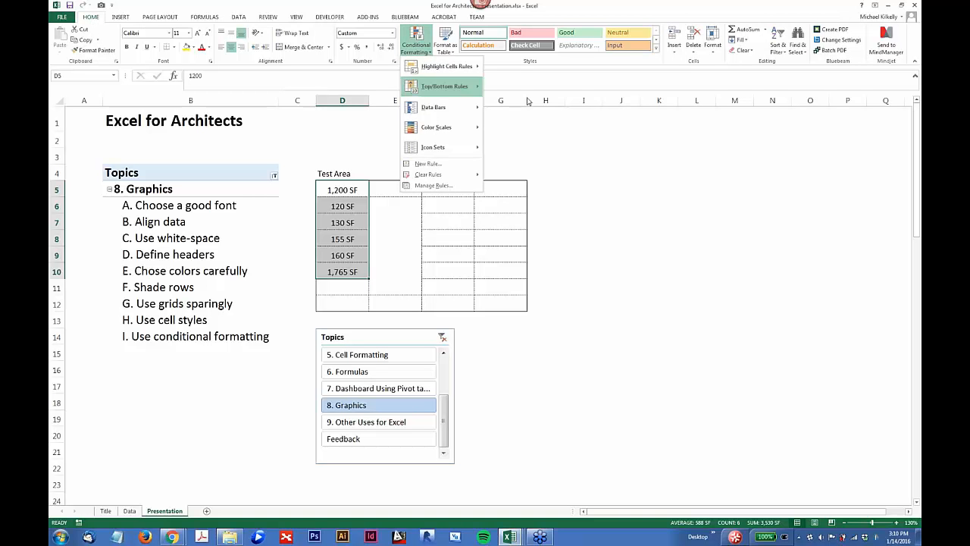
{"action": "left_click", "coordinate": [413, 44]}
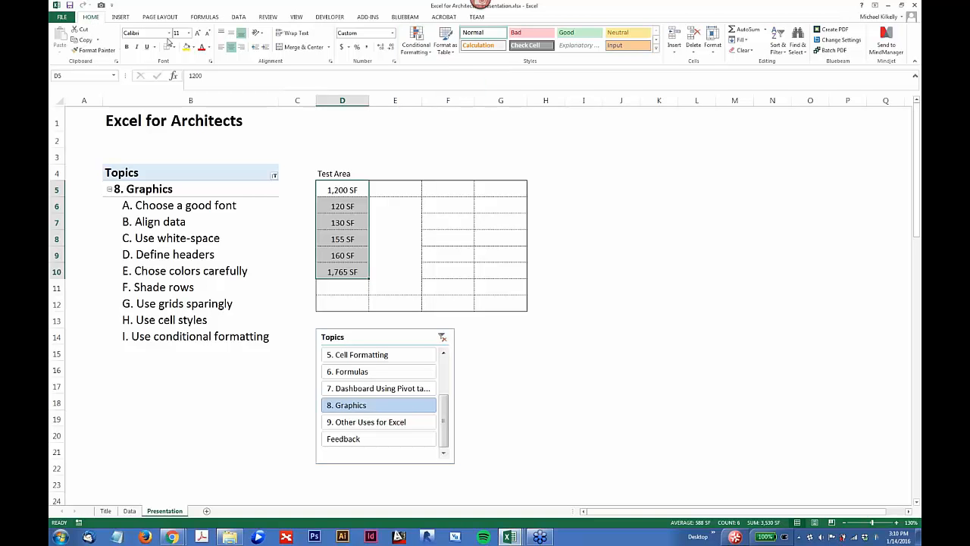
{"action": "left_click", "coordinate": [414, 46]}
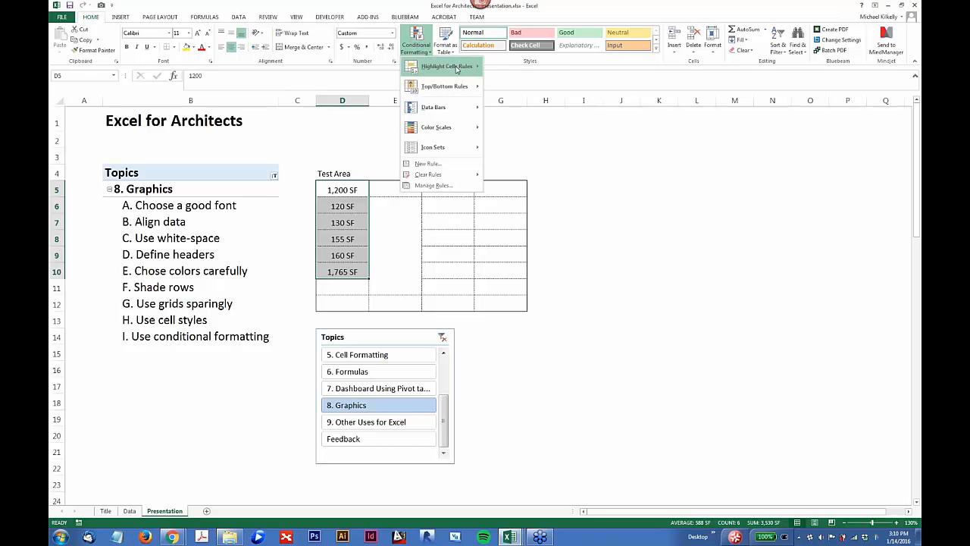
{"action": "mouse_move", "coordinate": [457, 69]}
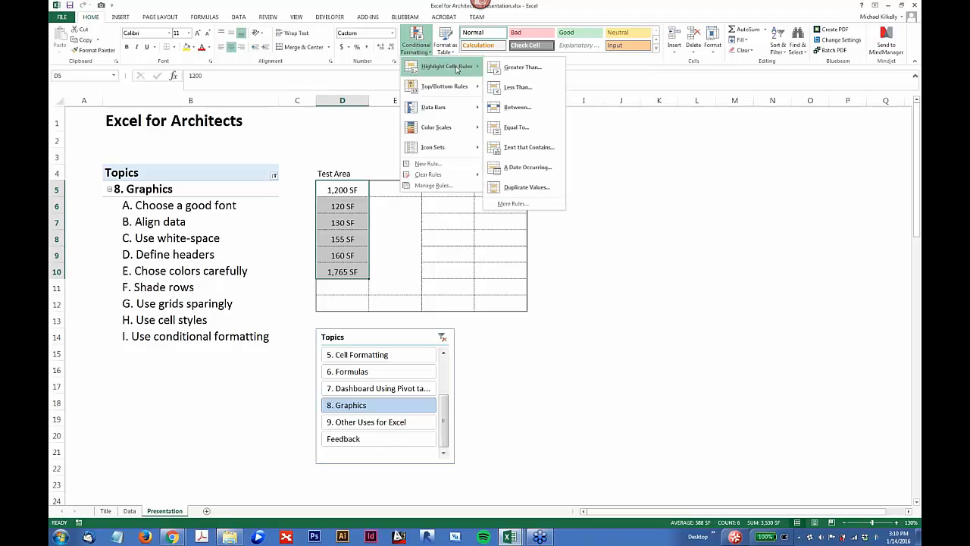
{"action": "left_click", "coordinate": [522, 68]}
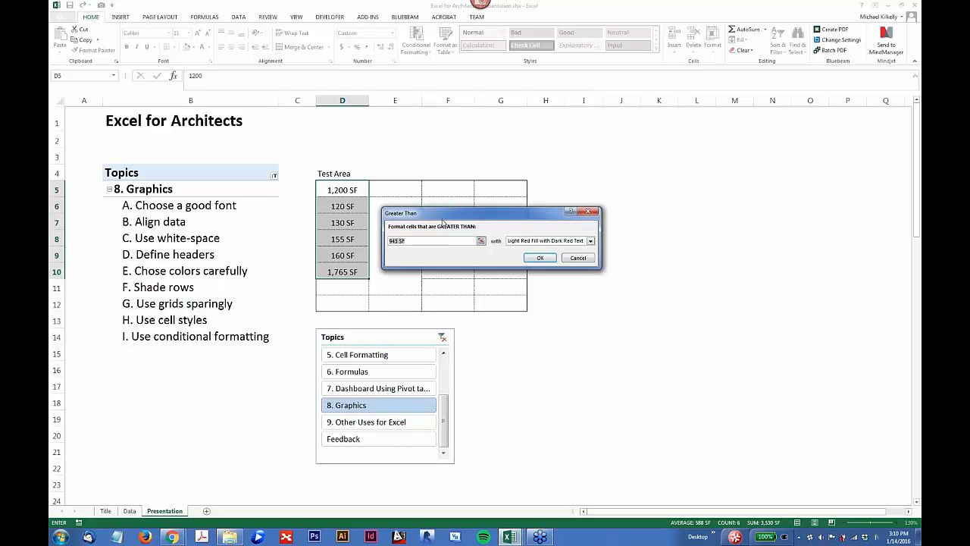
{"action": "type", "text": "1000"}
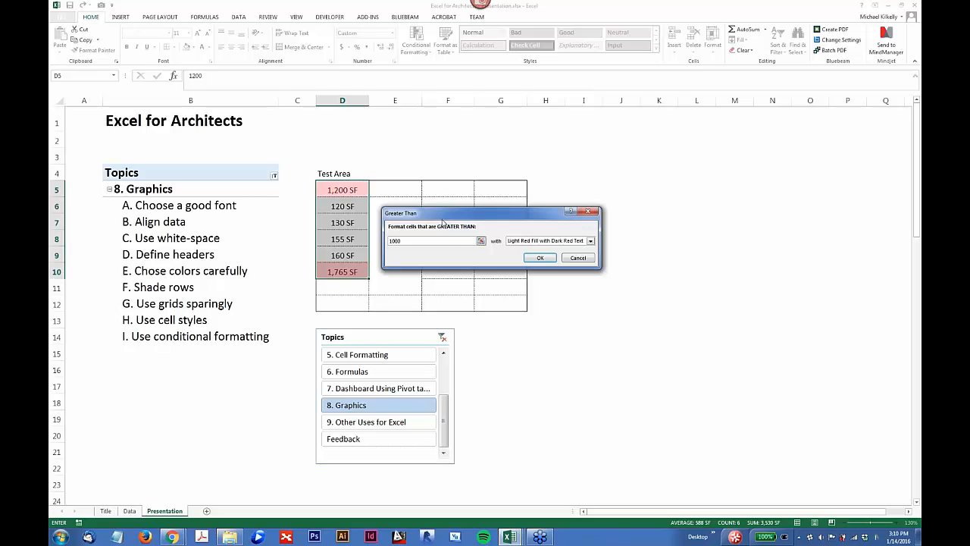
{"action": "left_click", "coordinate": [561, 242]}
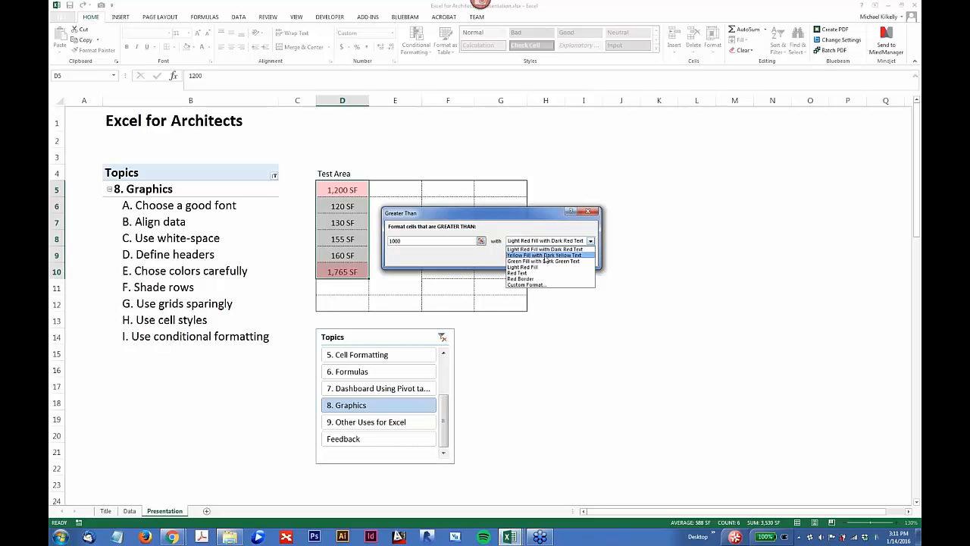
{"action": "left_click", "coordinate": [525, 269]}
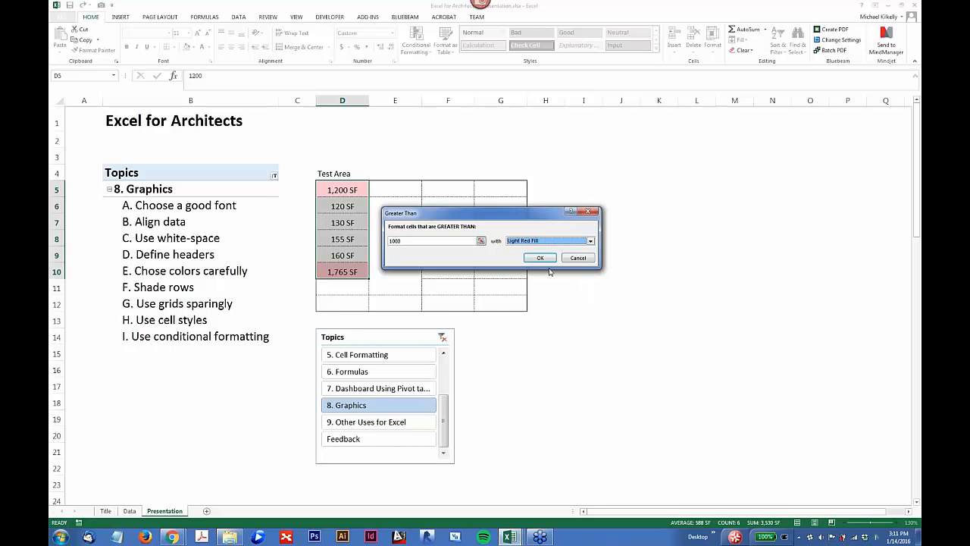
{"action": "left_click", "coordinate": [543, 261]}
{"action": "left_click", "coordinate": [370, 221]}
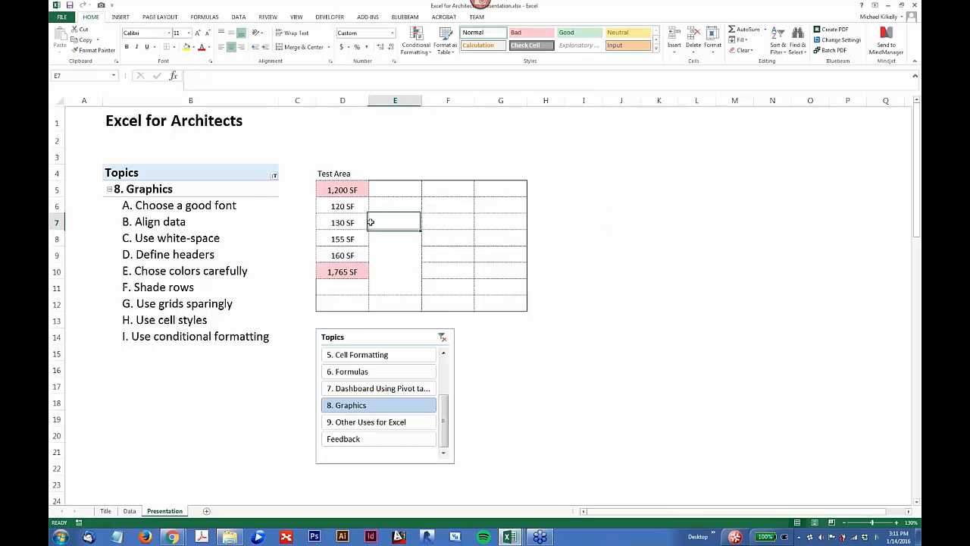
Step: Change the Test Area value in cell D9 to 1200 to test the highlight rule
{"action": "left_click", "coordinate": [338, 255]}
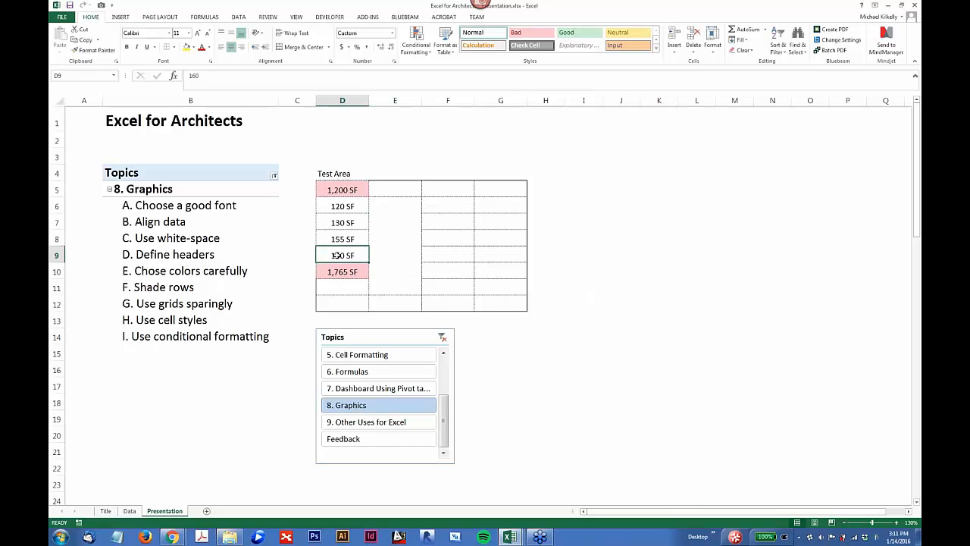
{"action": "type", "text": "1200"}
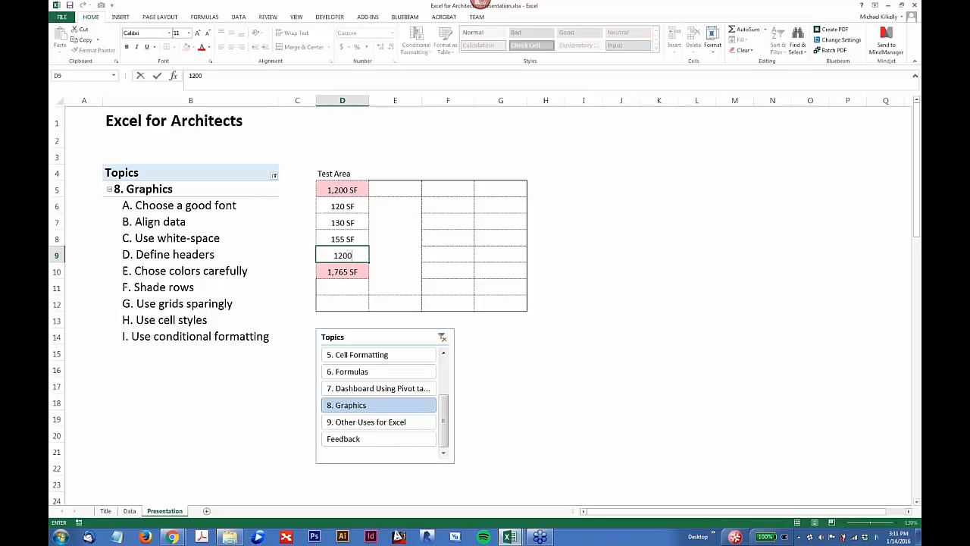
{"action": "key", "text": "Return"}
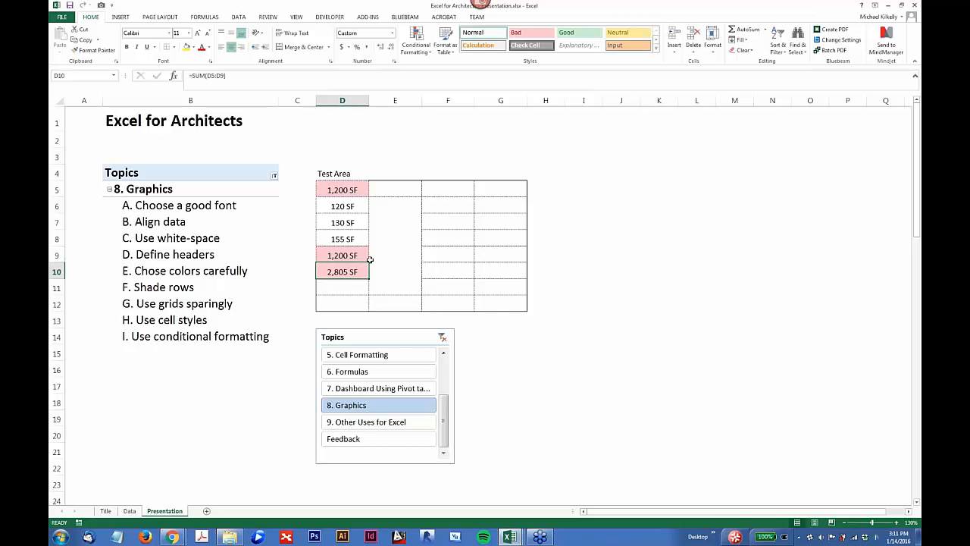
Step: Apply the green-yellow-red color scale to Test Area cells D5:D10, with green for the highest values
{"action": "left_click", "coordinate": [348, 232]}
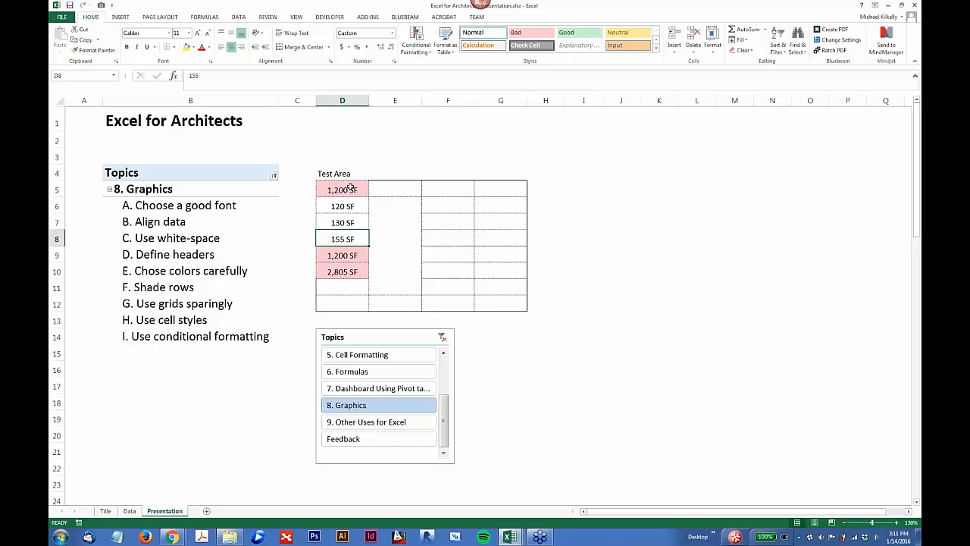
{"action": "left_click_drag", "start_coordinate": [350, 186], "coordinate": [350, 270]}
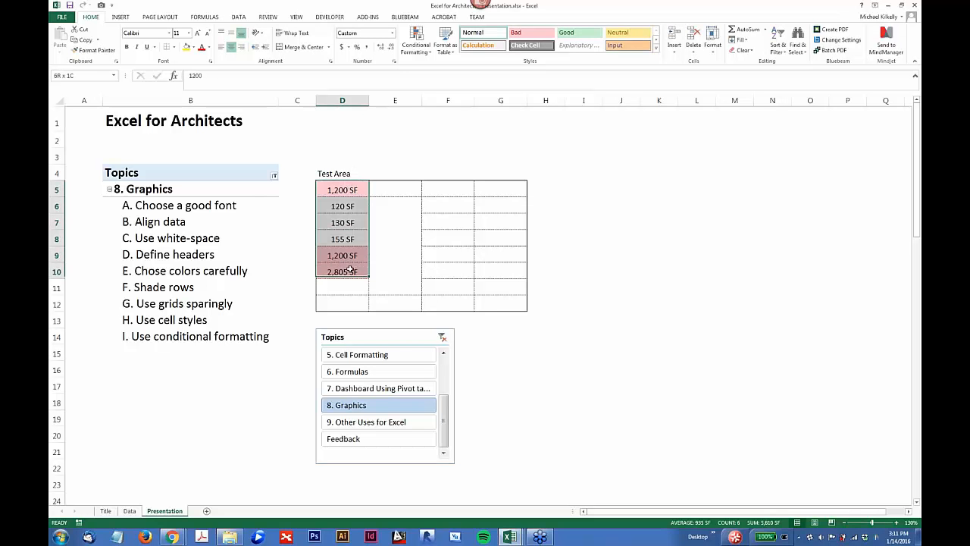
{"action": "left_click", "coordinate": [415, 41]}
{"action": "mouse_move", "coordinate": [440, 134]}
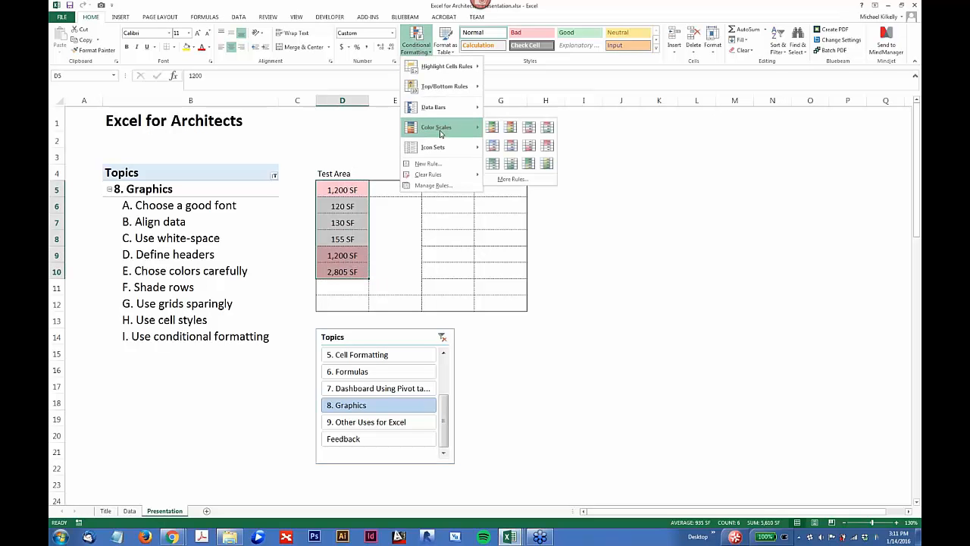
{"action": "left_click", "coordinate": [492, 127]}
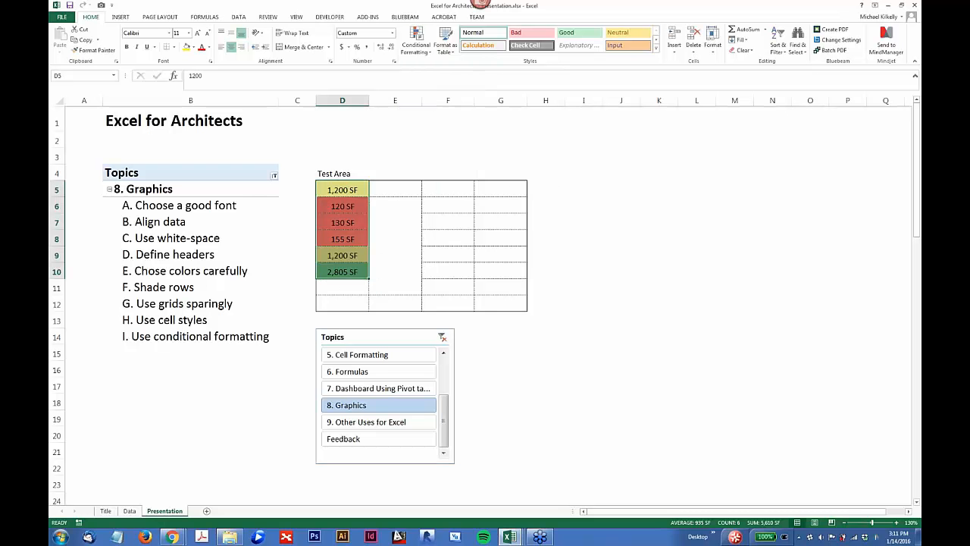
Step: Examine the 3-Color Scale and Data Bar format styles of a new formatting rule for D5:D10, and discard the rule
{"action": "right_click", "coordinate": [332, 190]}
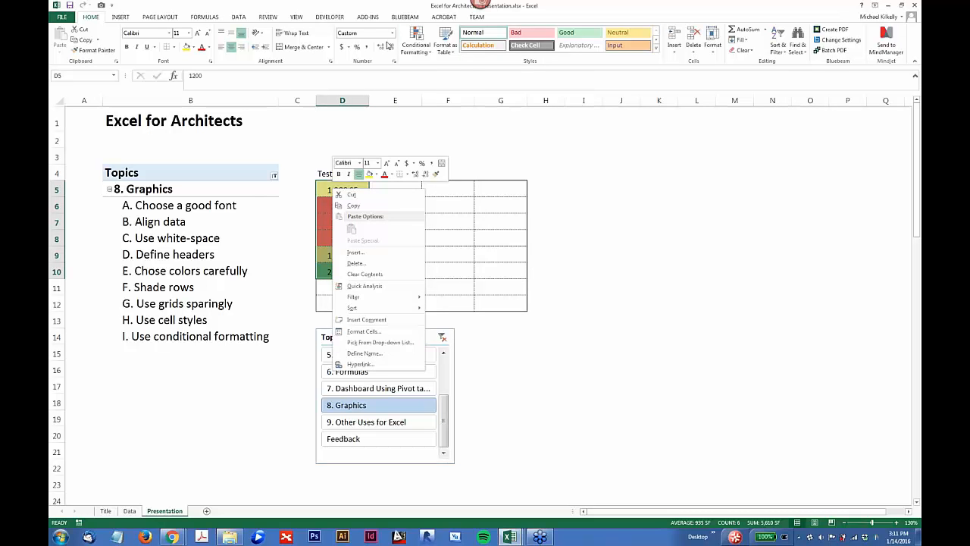
{"action": "left_click", "coordinate": [414, 47]}
{"action": "mouse_move", "coordinate": [438, 127]}
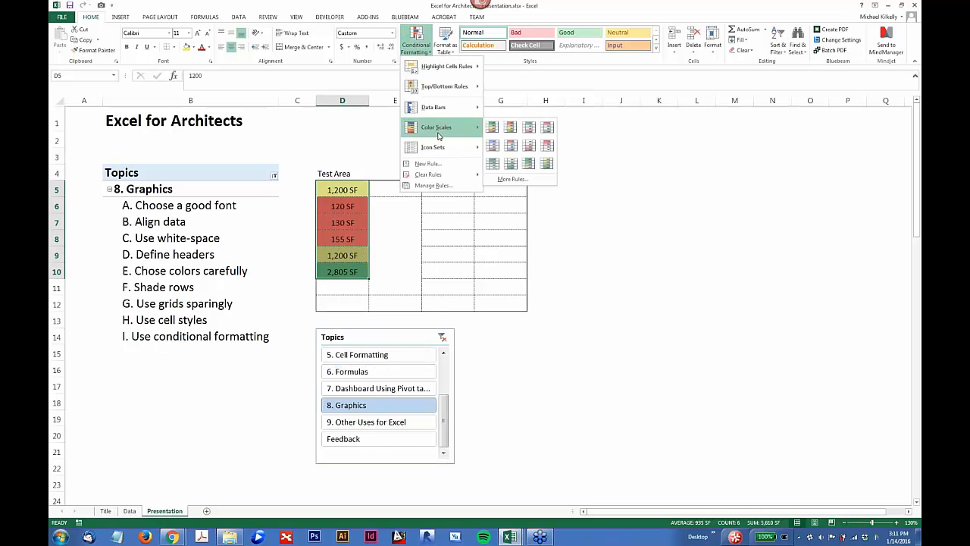
{"action": "left_click", "coordinate": [515, 179]}
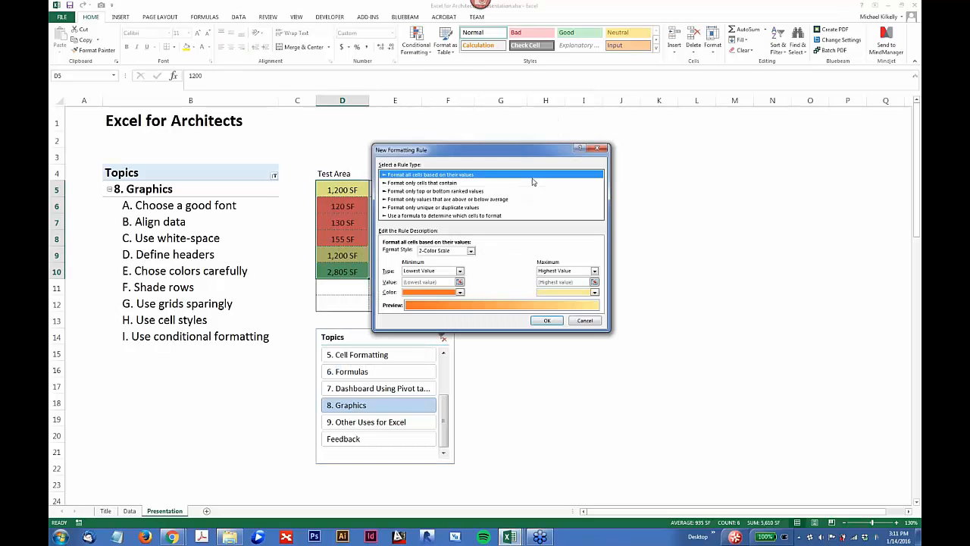
{"action": "left_click_drag", "start_coordinate": [539, 150], "coordinate": [510, 95]}
{"action": "left_click", "coordinate": [485, 196]}
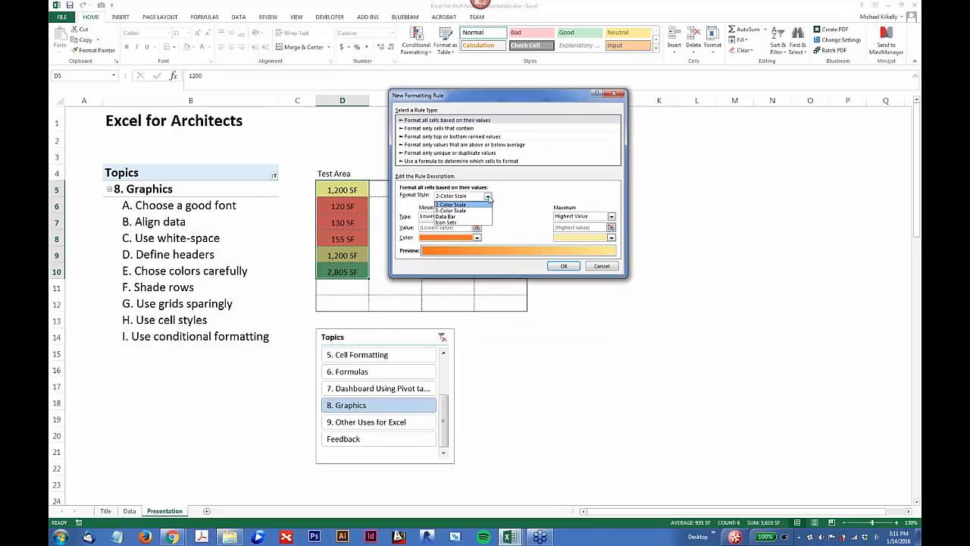
{"action": "left_click", "coordinate": [454, 211]}
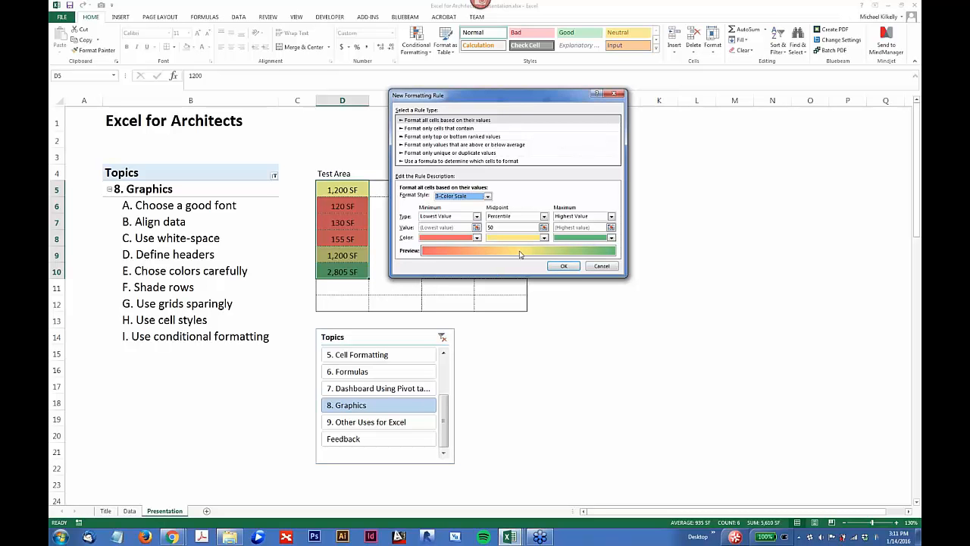
{"action": "left_click", "coordinate": [543, 227]}
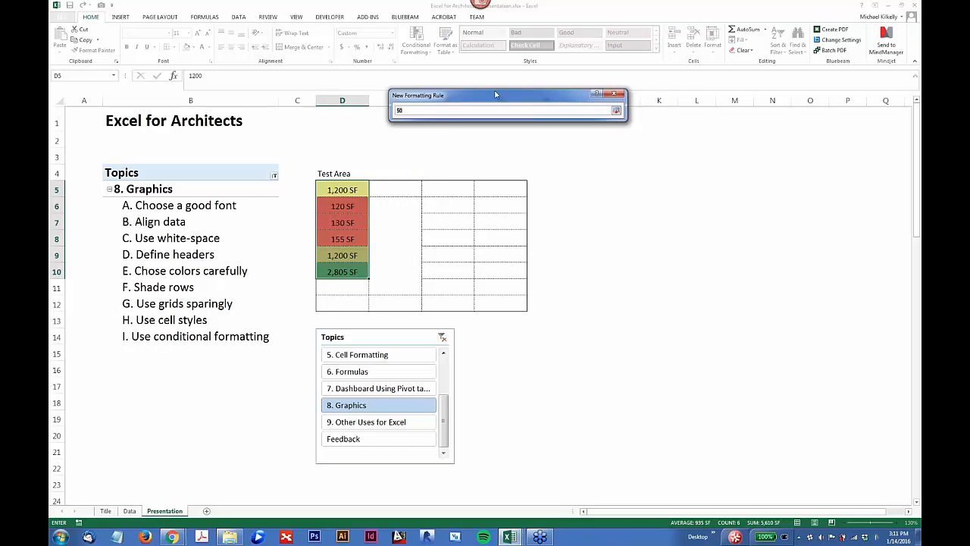
{"action": "left_click", "coordinate": [617, 111]}
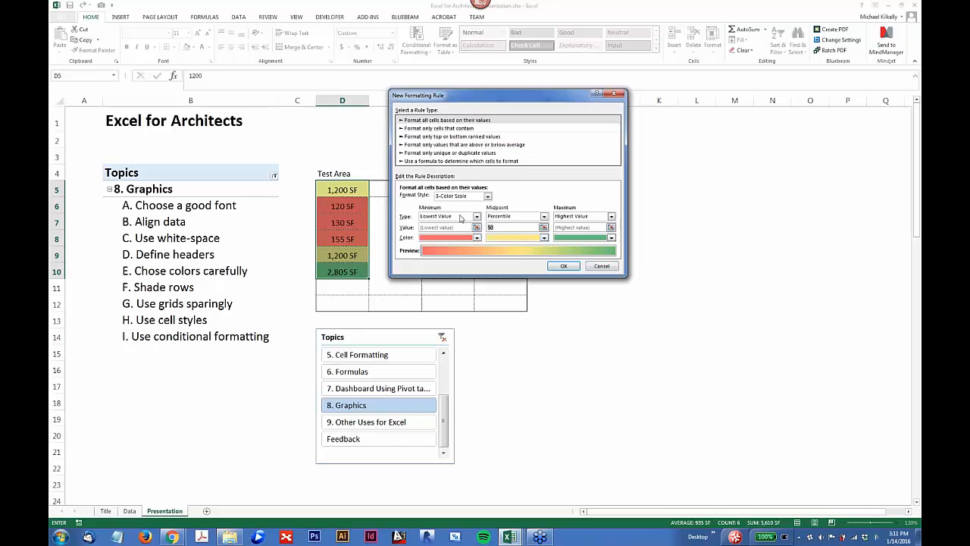
{"action": "left_click", "coordinate": [482, 198]}
{"action": "left_click", "coordinate": [447, 216]}
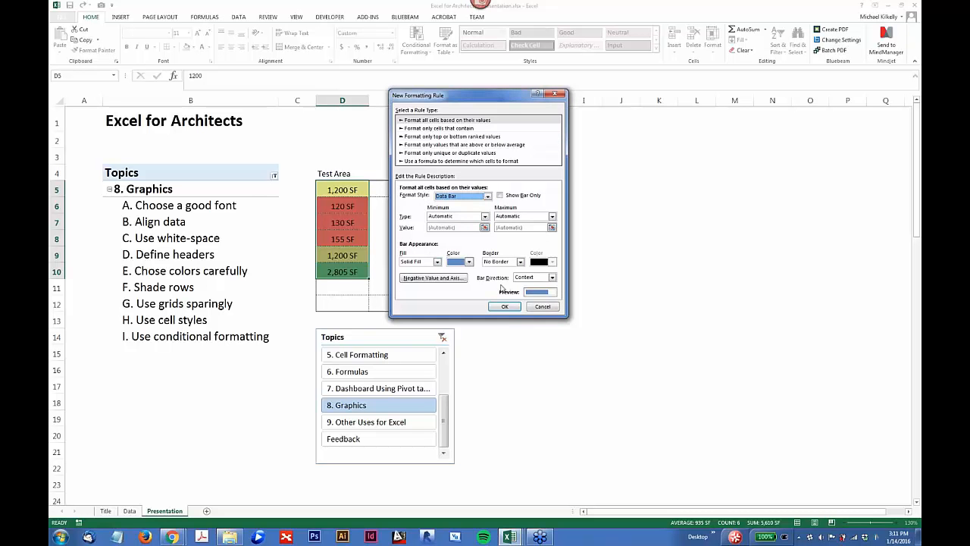
{"action": "left_click", "coordinate": [541, 306]}
{"action": "left_click", "coordinate": [387, 222]}
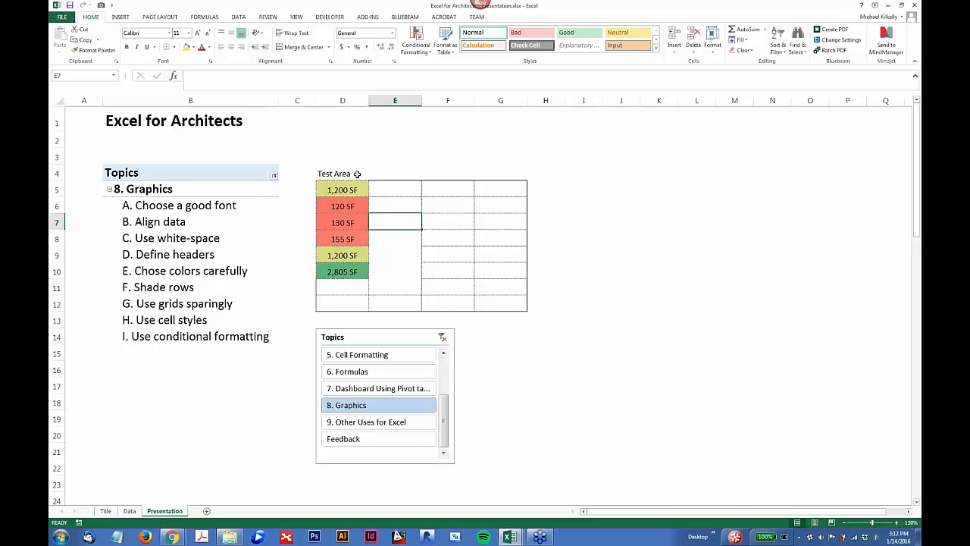
Step: Switch to the 8 - Design.xlsx workbook and compare the original space program on the Orig sheet with the reformatted version on Redo
{"action": "left_click", "coordinate": [180, 338]}
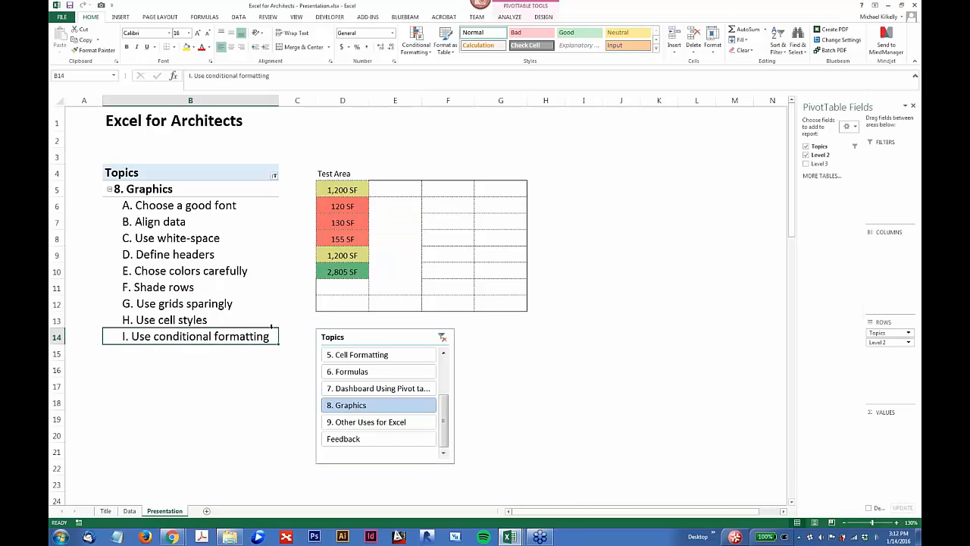
{"action": "left_click", "coordinate": [513, 538]}
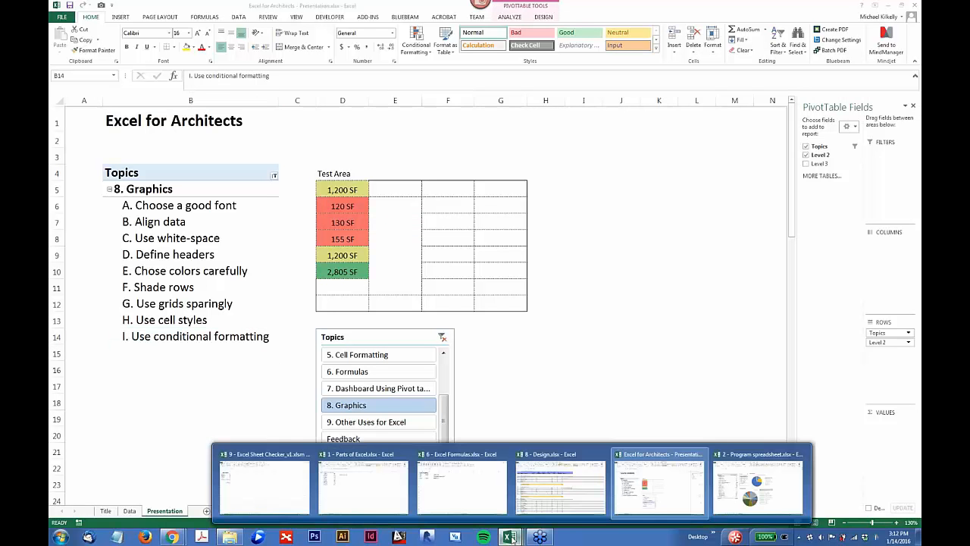
{"action": "left_click", "coordinate": [561, 489]}
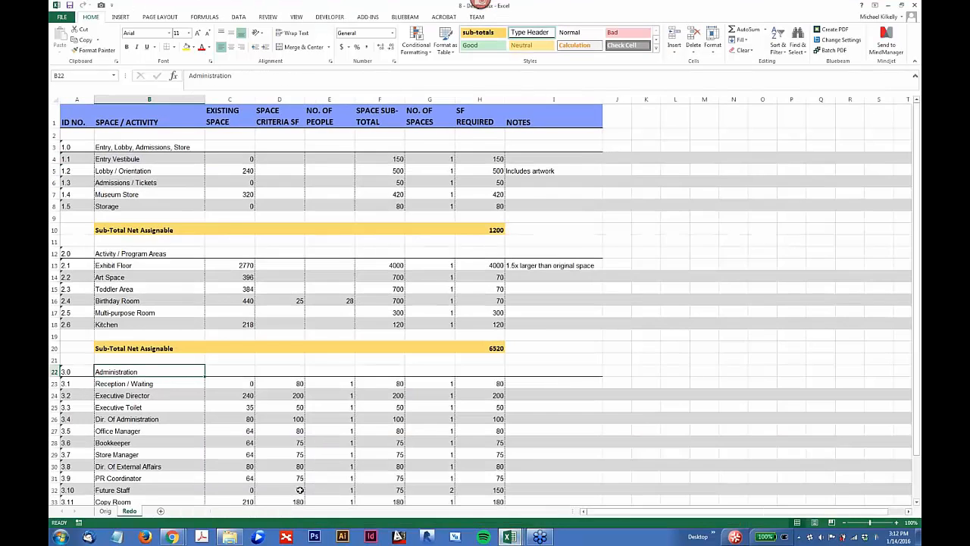
{"action": "left_click", "coordinate": [105, 511]}
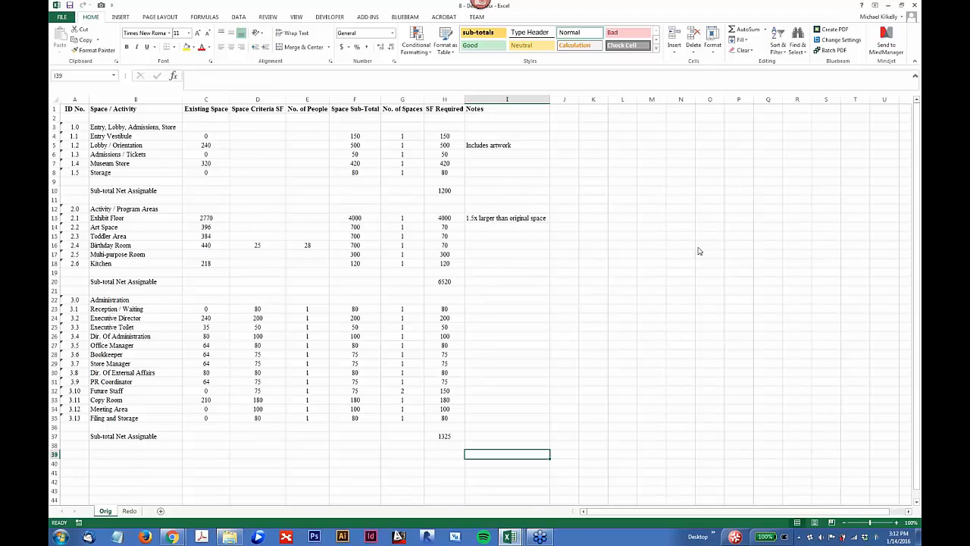
{"action": "left_click", "coordinate": [128, 133]}
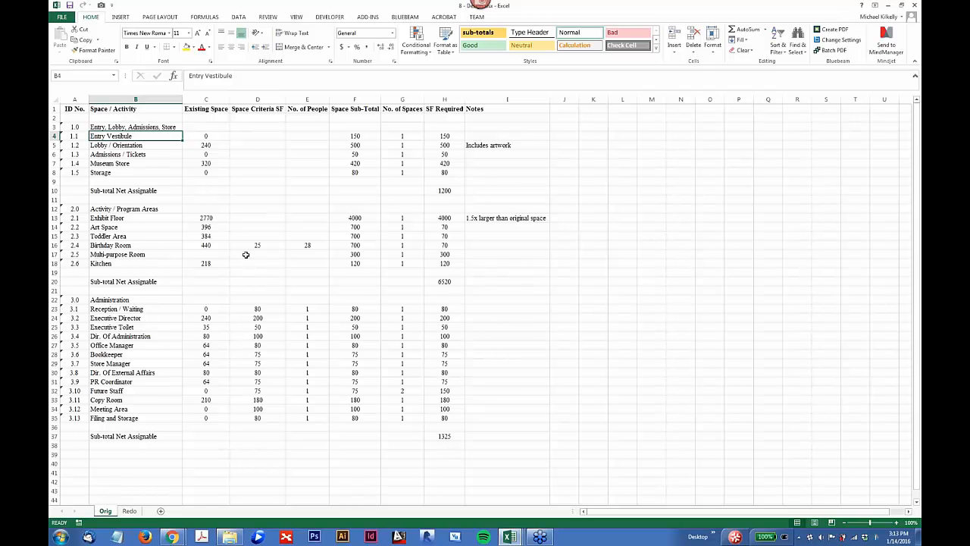
{"action": "left_click", "coordinate": [130, 511]}
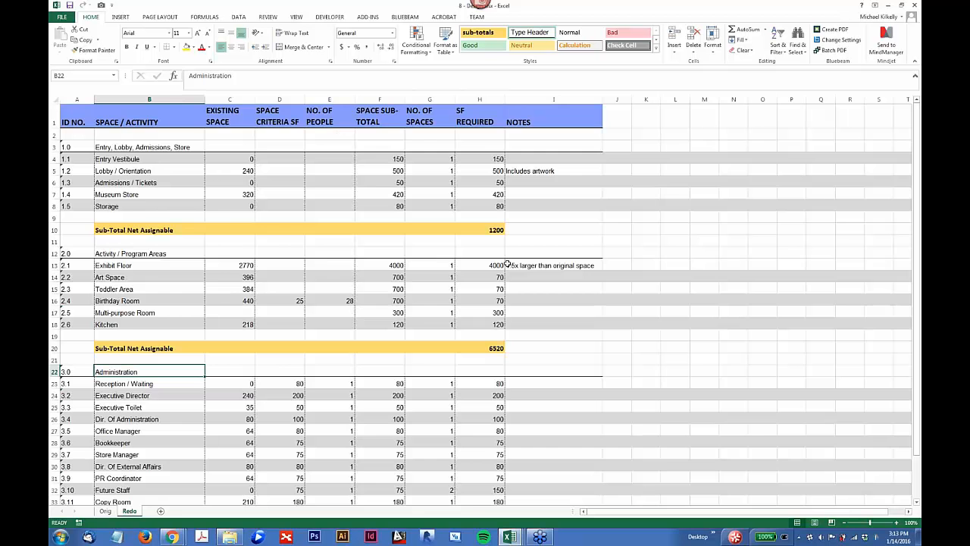
{"action": "scroll", "coordinate": [500, 273], "scroll_direction": "down", "scroll_amount": 5}
{"action": "scroll", "coordinate": [491, 282], "scroll_direction": "up", "scroll_amount": 2}
{"action": "scroll", "coordinate": [491, 282], "scroll_direction": "up", "scroll_amount": 3}
Step: Return to the Excel for Architects presentation workbook and filter the topics to 9. Other Uses for Excel
{"action": "left_click", "coordinate": [510, 537]}
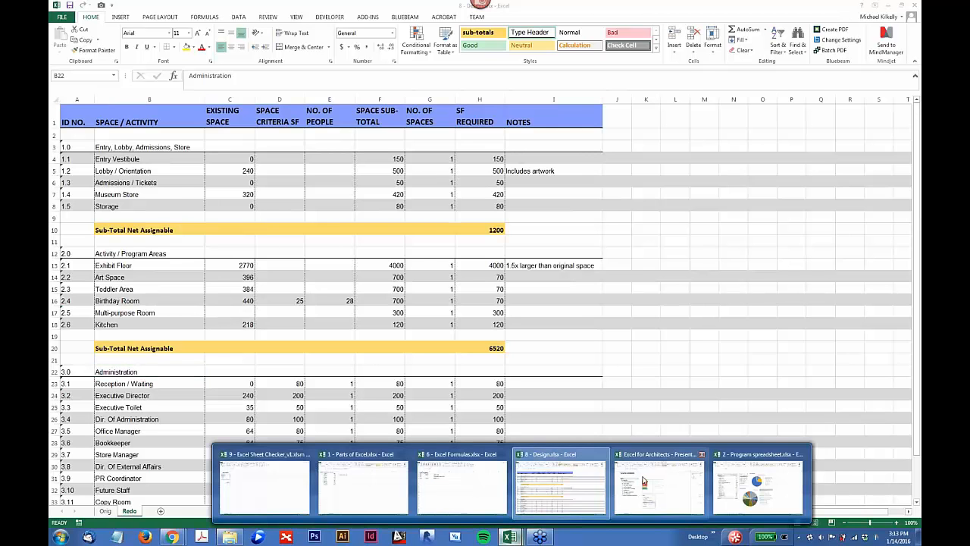
{"action": "mouse_move", "coordinate": [643, 479]}
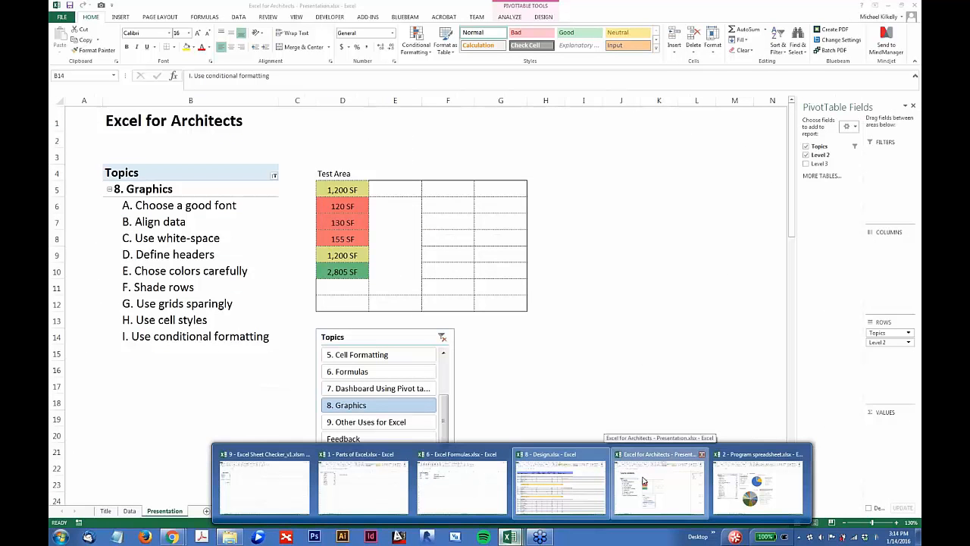
{"action": "left_click", "coordinate": [642, 480]}
{"action": "left_click", "coordinate": [361, 422]}
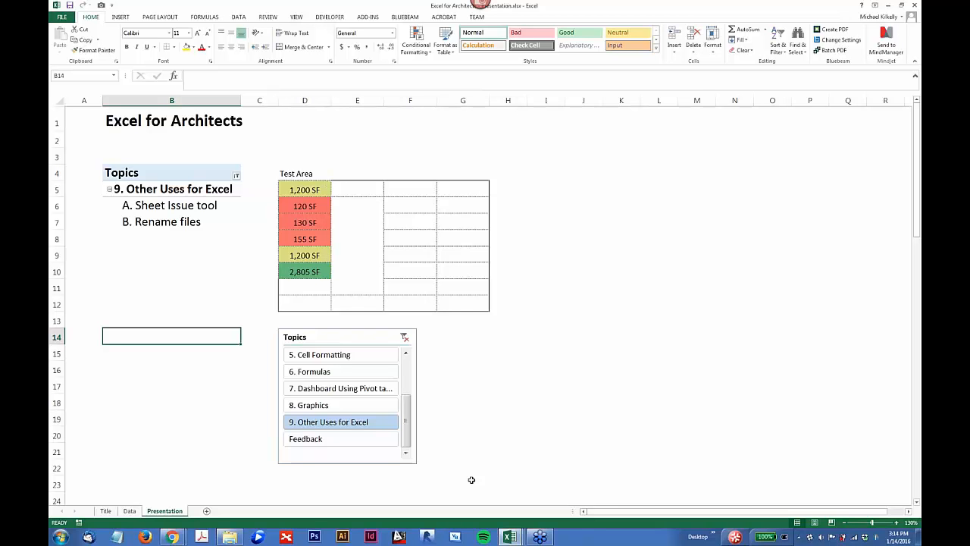
Step: Switch to the 9 - Excel Sheet Checker_v1.xlsm workbook and enlarge its Summary sheet to 145% zoom
{"action": "left_click", "coordinate": [509, 537]}
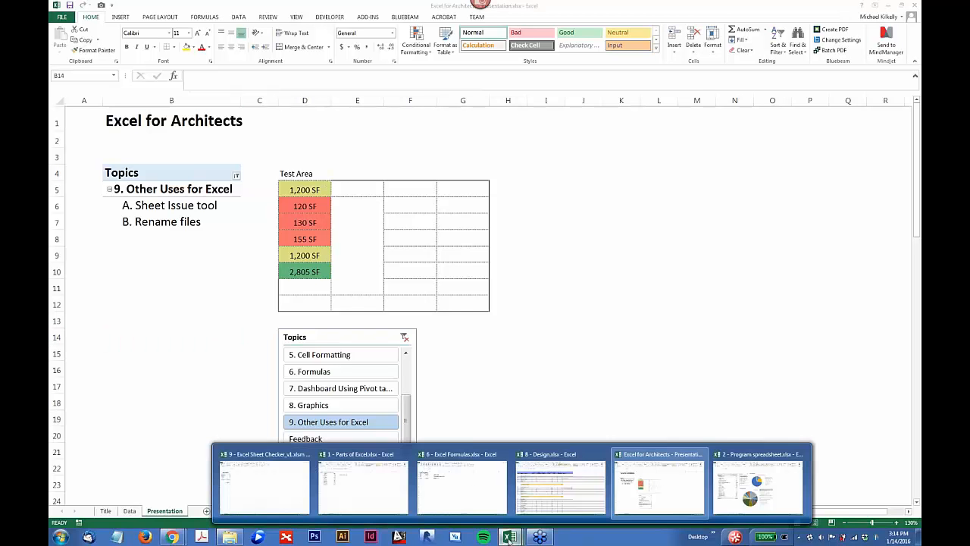
{"action": "left_click", "coordinate": [667, 489]}
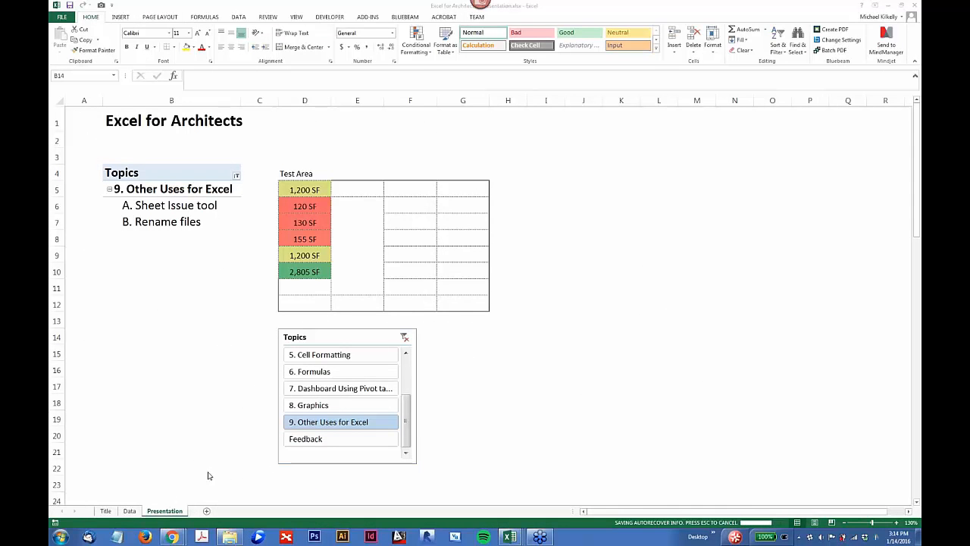
{"action": "key", "text": "alt+Tab"}
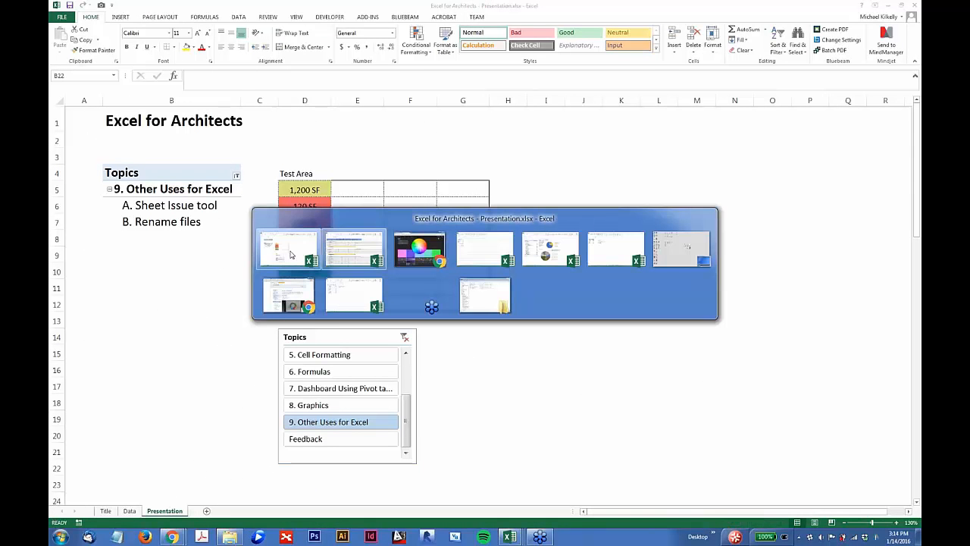
{"action": "left_click", "coordinate": [292, 256]}
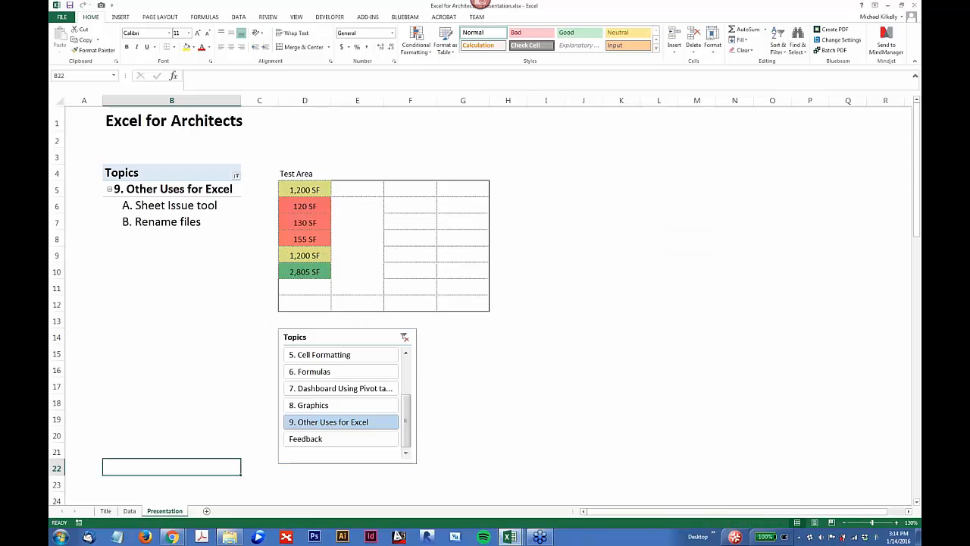
{"action": "left_click", "coordinate": [510, 537]}
{"action": "left_click", "coordinate": [249, 480]}
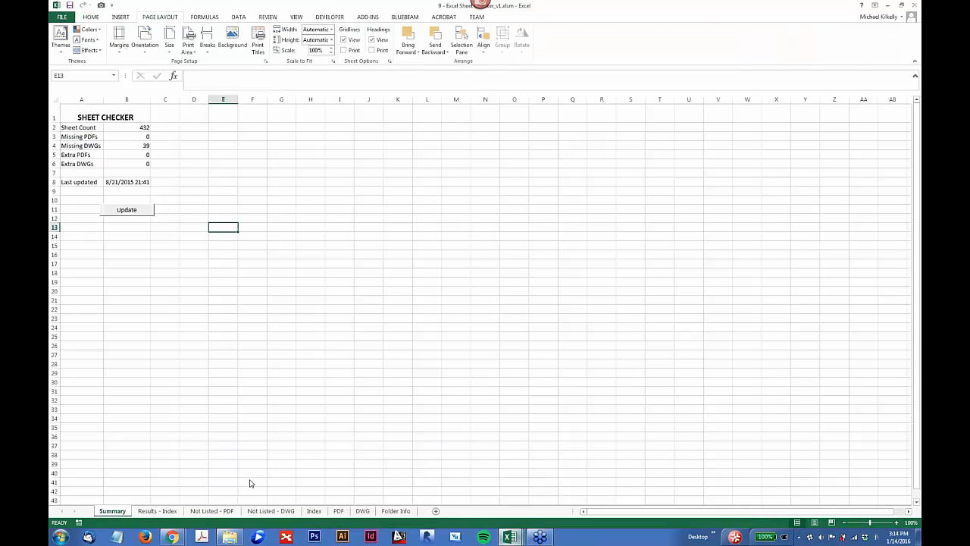
{"action": "left_click", "coordinate": [206, 190]}
{"action": "scroll", "coordinate": [207, 190], "scroll_direction": "up", "scroll_amount": 3, "text": "ctrl"}
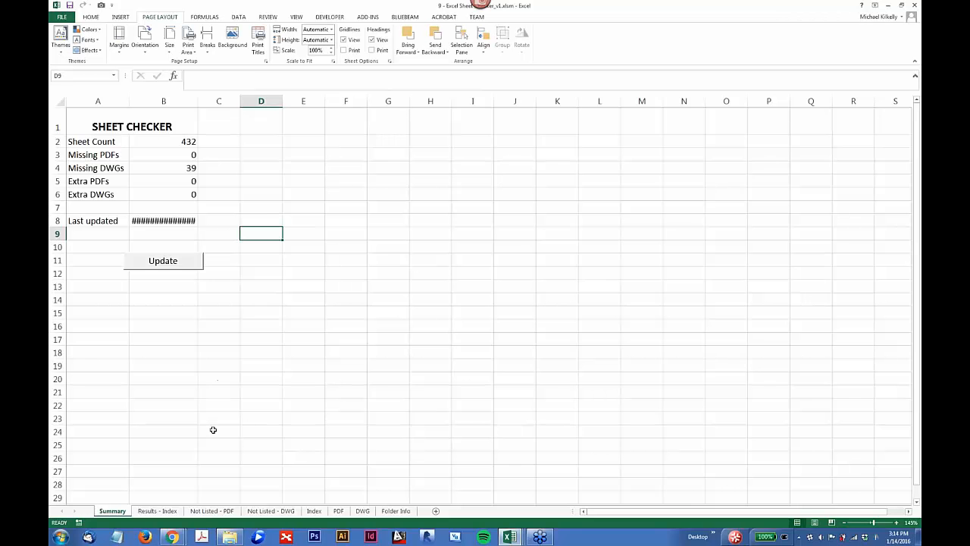
Step: Look briefly through the Sheet Checker's results, Not Listed and Index sheets, and return to the Summary sheet
{"action": "key", "text": "ctrl+Page_Down"}
{"action": "key", "text": "ctrl+Page_Down"}
{"action": "key", "text": "ctrl+Page_Down"}
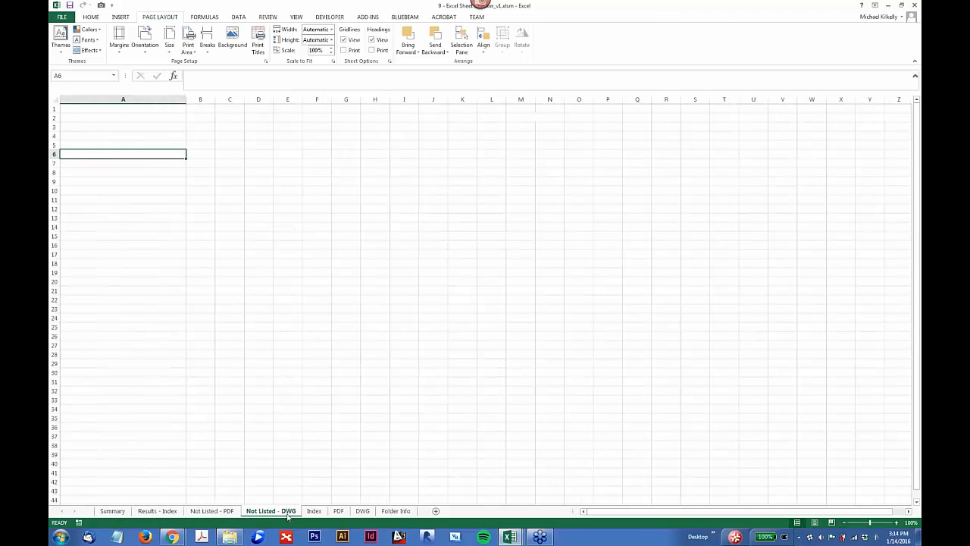
{"action": "left_click", "coordinate": [314, 510]}
{"action": "left_click", "coordinate": [112, 511]}
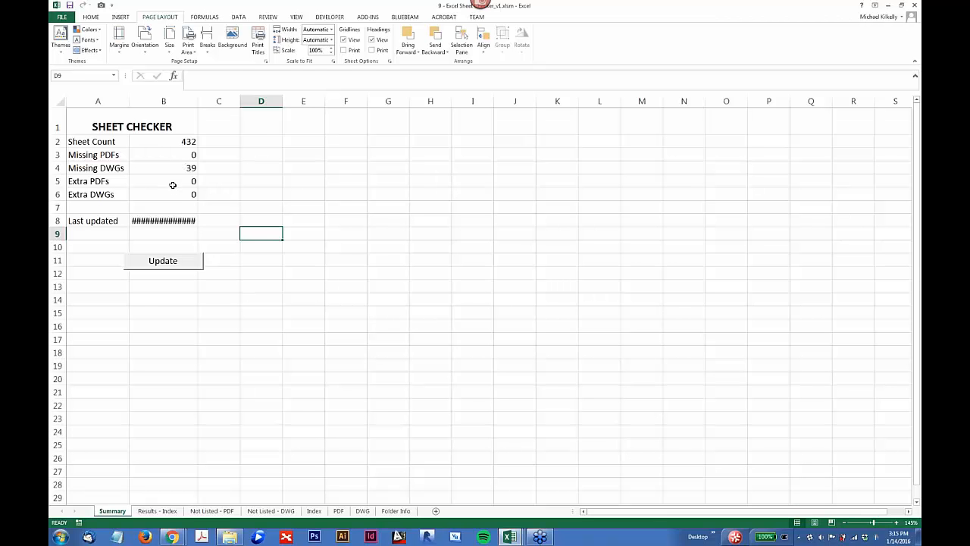
Step: Examine the Results - Index, Not Listed, Index, PDF and DWG sheets, ending on the source folder paths in Folder Info
{"action": "left_click", "coordinate": [166, 512]}
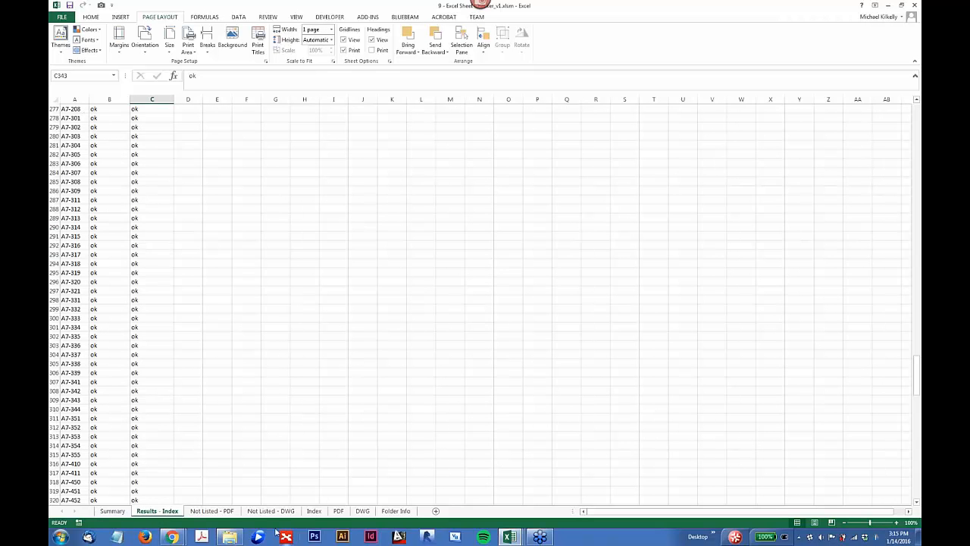
{"action": "left_click", "coordinate": [211, 511]}
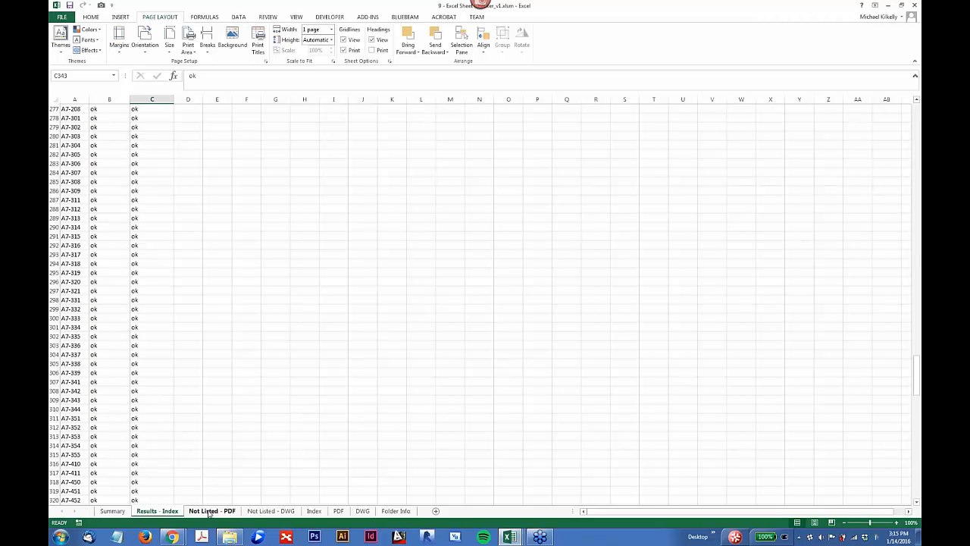
{"action": "left_click", "coordinate": [264, 513]}
{"action": "left_click", "coordinate": [314, 511]}
{"action": "left_click", "coordinate": [76, 99]}
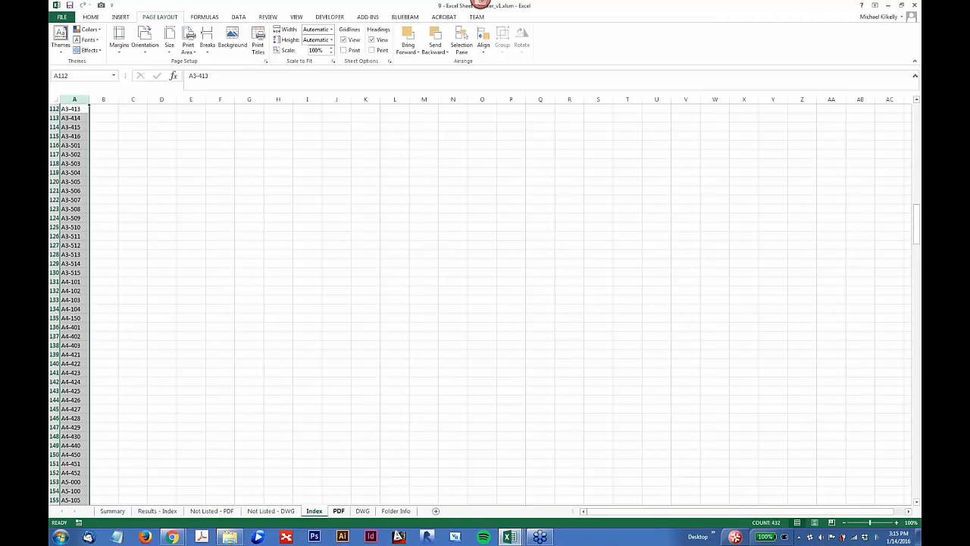
{"action": "left_click", "coordinate": [338, 510]}
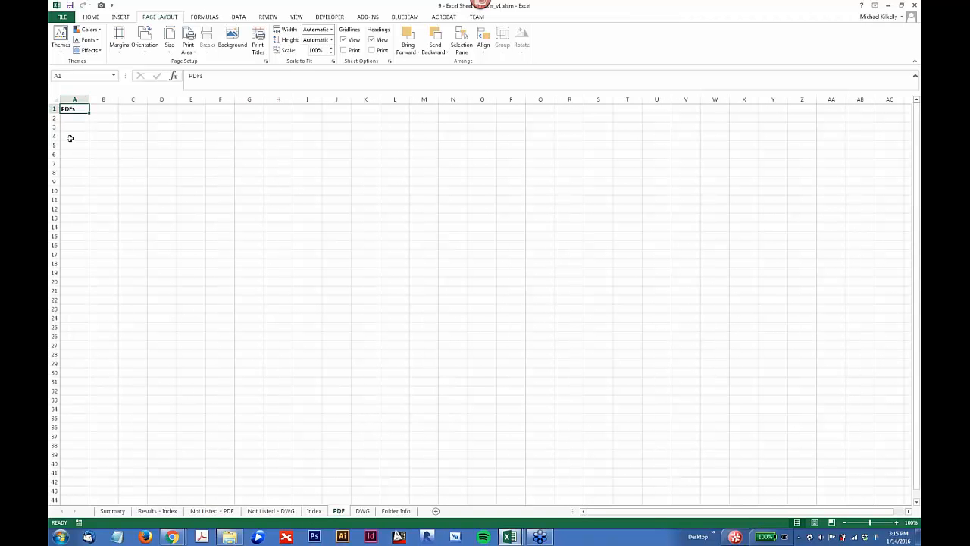
{"action": "left_click", "coordinate": [361, 511]}
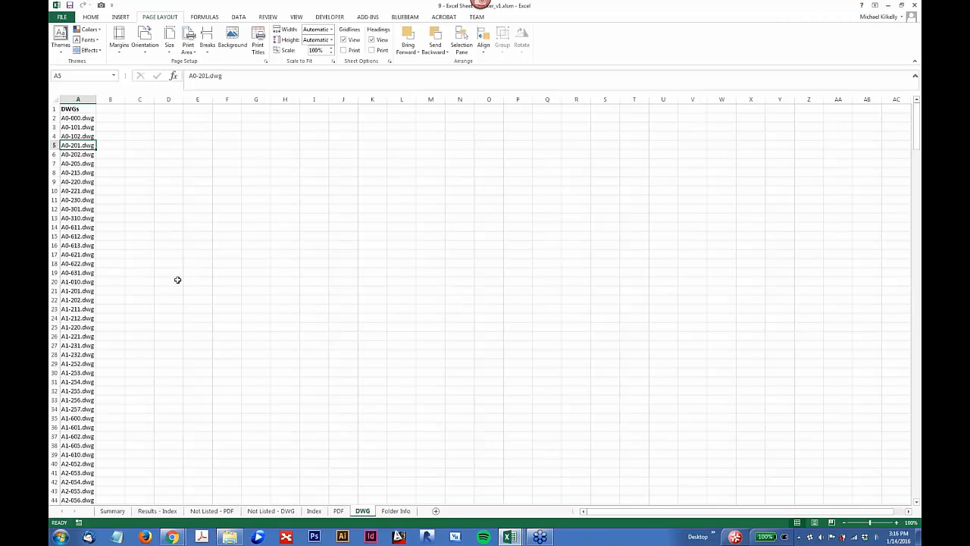
{"action": "left_click", "coordinate": [395, 511]}
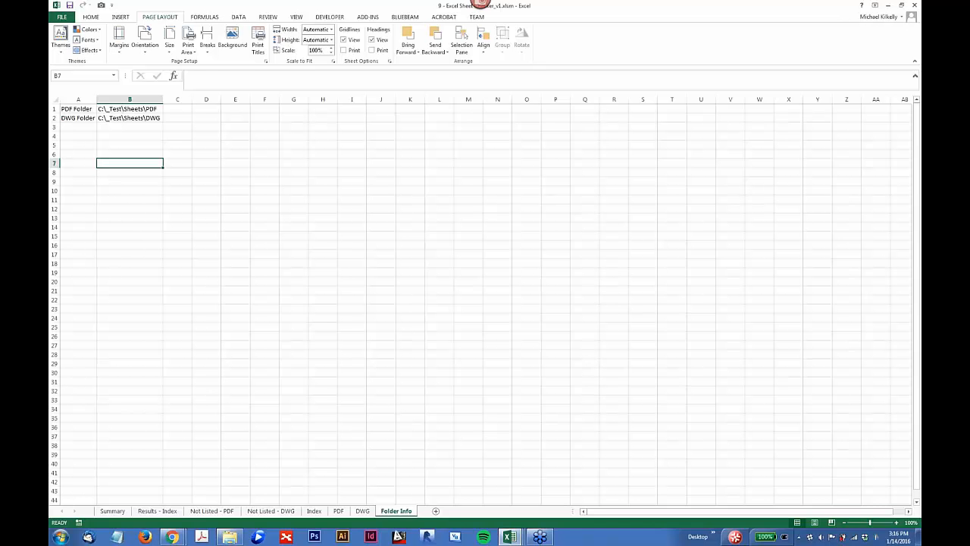
Step: Start recording a macro with the default name Macro1, stored in This Workbook
{"action": "left_click", "coordinate": [321, 17]}
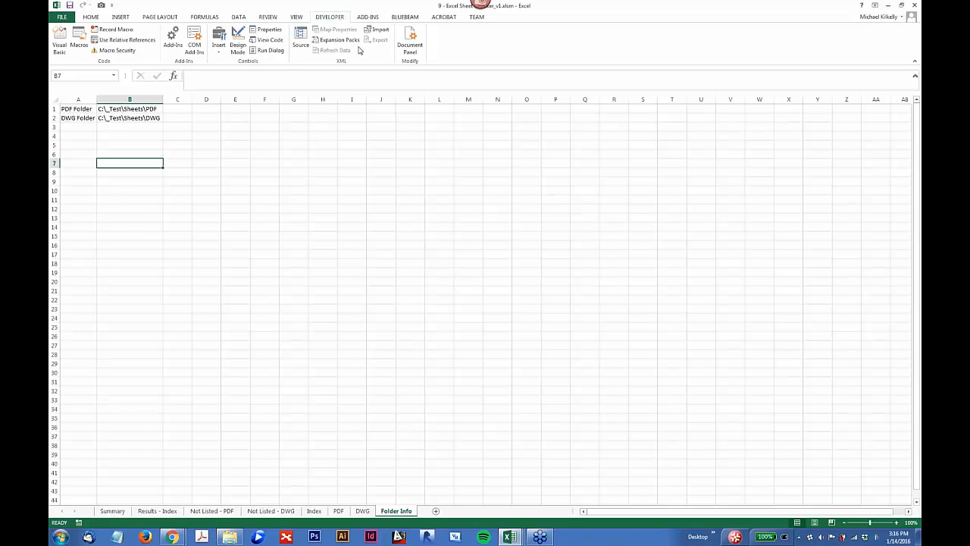
{"action": "left_click", "coordinate": [116, 34]}
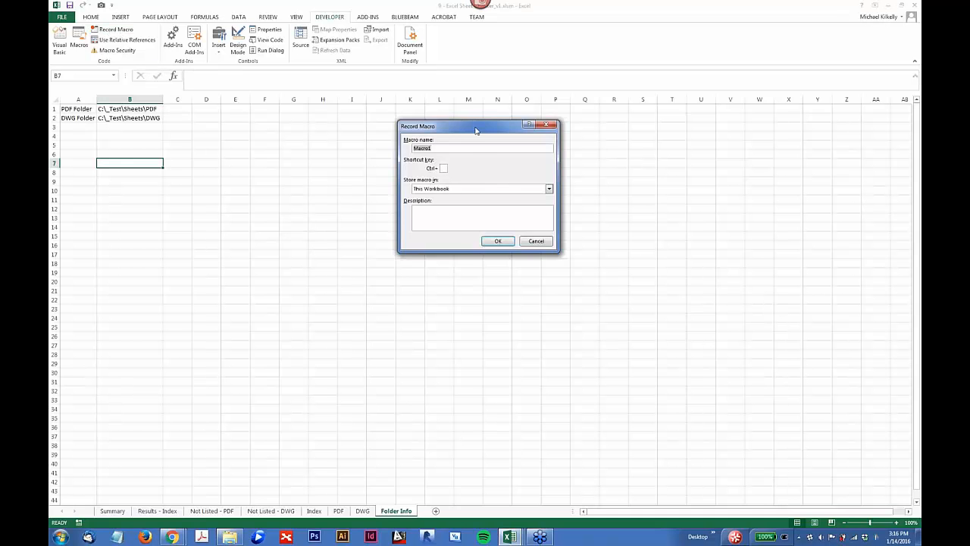
{"action": "left_click_drag", "start_coordinate": [445, 113], "coordinate": [434, 108]}
{"action": "left_click", "coordinate": [460, 223]}
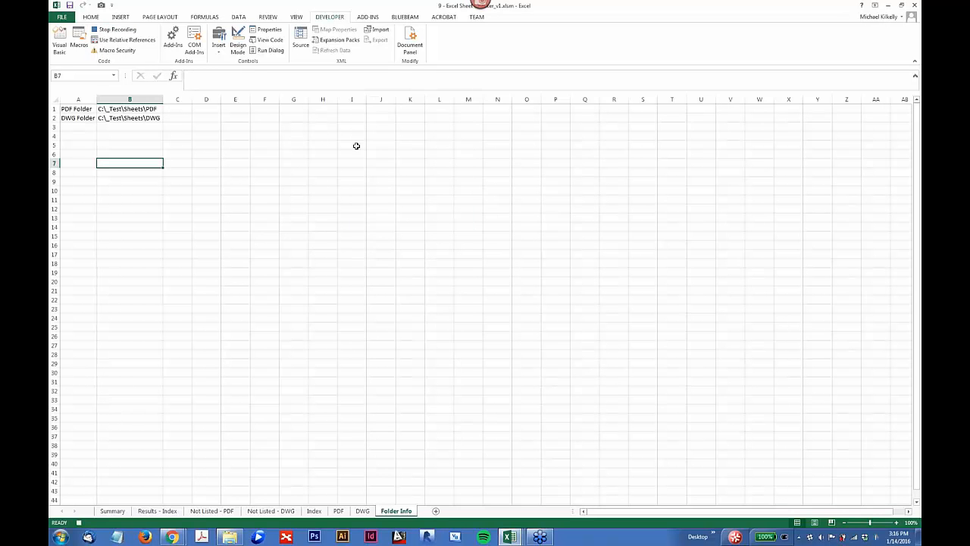
Step: Enter the sample text xczxc in H9, asdASD in I11, AsdAD in I15 and asdD in G15 on the Folder Info sheet
{"action": "left_click", "coordinate": [320, 182]}
{"action": "type", "text": "xczxc"}
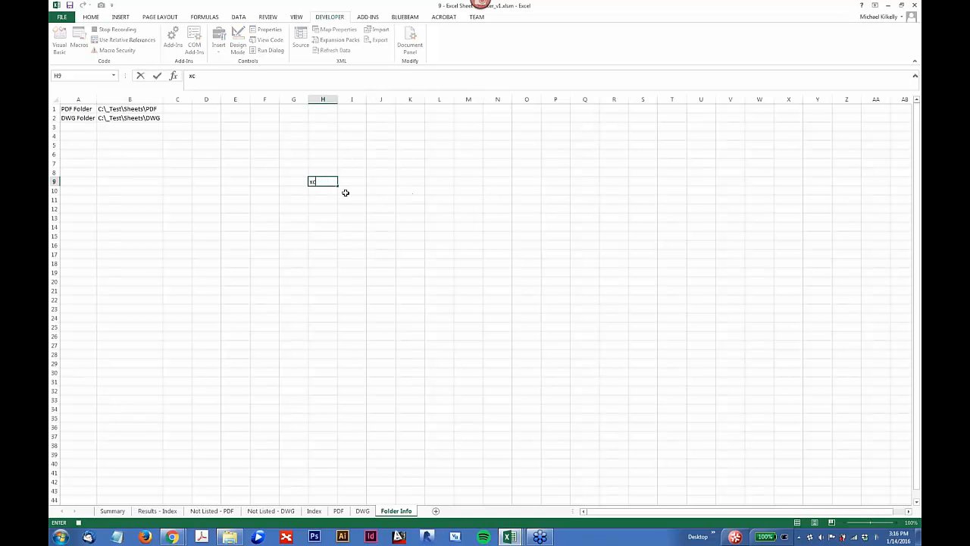
{"action": "left_click", "coordinate": [344, 197]}
{"action": "type", "text": "asdASD"}
{"action": "left_click", "coordinate": [352, 236]}
{"action": "type", "text": "AsdAD"}
{"action": "left_click", "coordinate": [292, 236]}
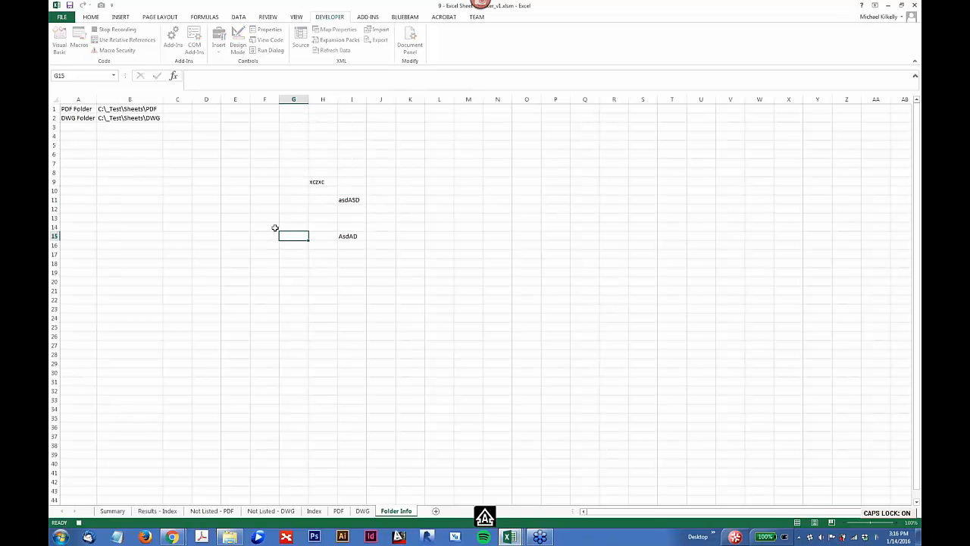
{"action": "type", "text": "asdD"}
Step: Make the text in cells H9:I15 bold, select cell I8, and stop recording the macro
{"action": "left_click", "coordinate": [326, 200]}
{"action": "left_click_drag", "start_coordinate": [326, 179], "coordinate": [350, 235]}
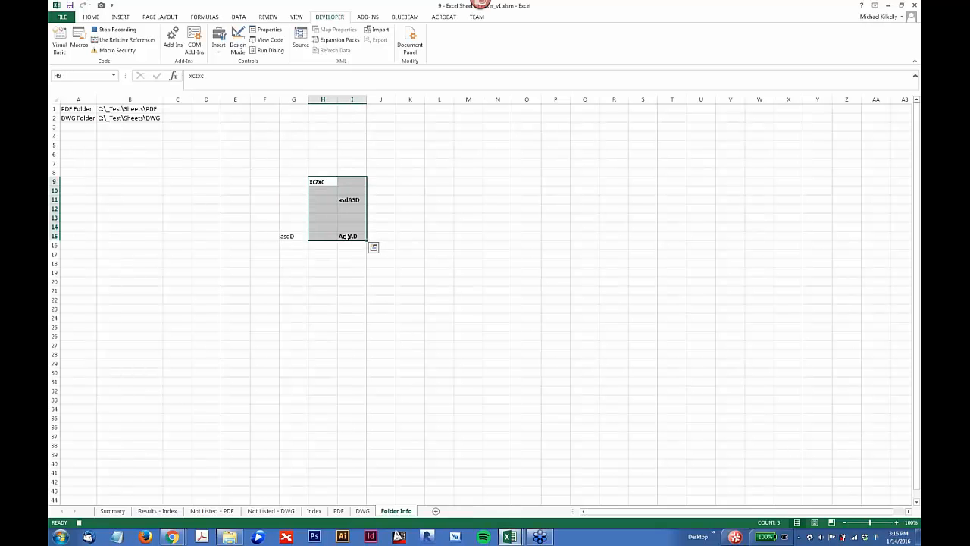
{"action": "left_click", "coordinate": [354, 171]}
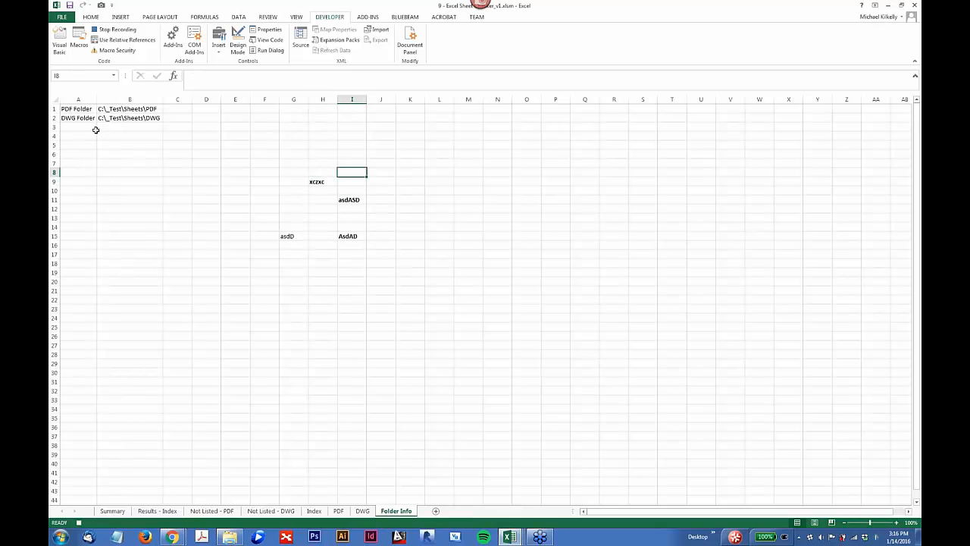
{"action": "left_click", "coordinate": [108, 32]}
Step: Open the recorded Macro1 for editing in the Visual Basic editor, examine its code, and close the editor
{"action": "left_click_drag", "start_coordinate": [284, 182], "coordinate": [349, 235]}
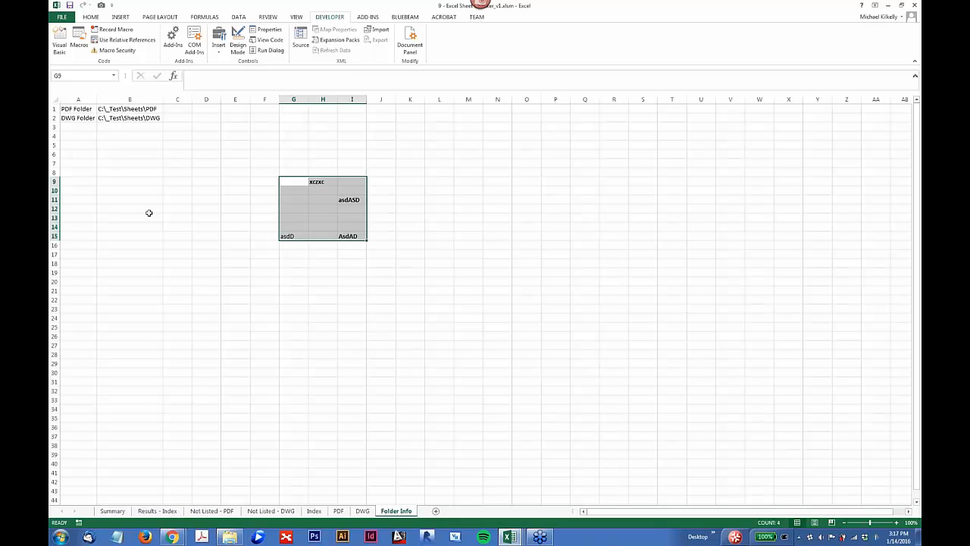
{"action": "left_click", "coordinate": [118, 190]}
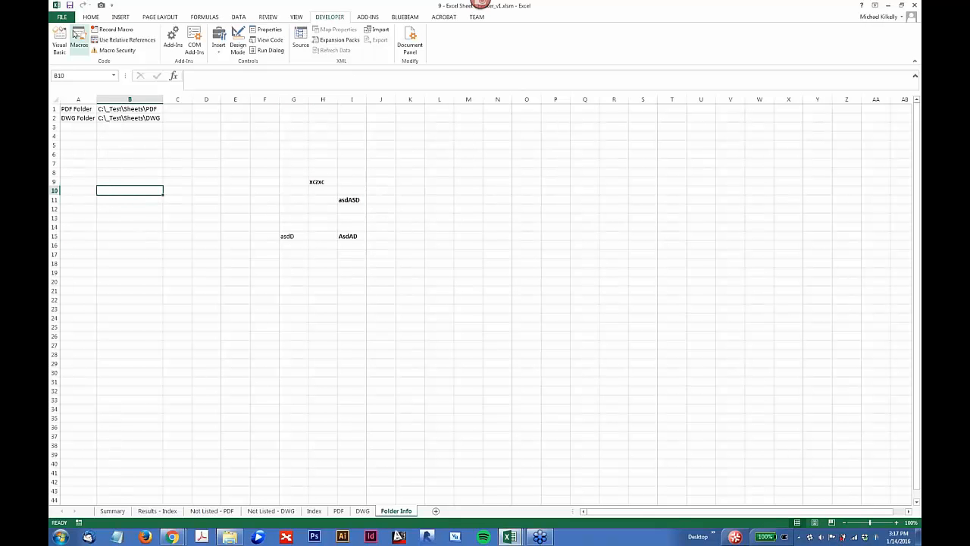
{"action": "left_click", "coordinate": [78, 44]}
{"action": "left_click", "coordinate": [507, 140]}
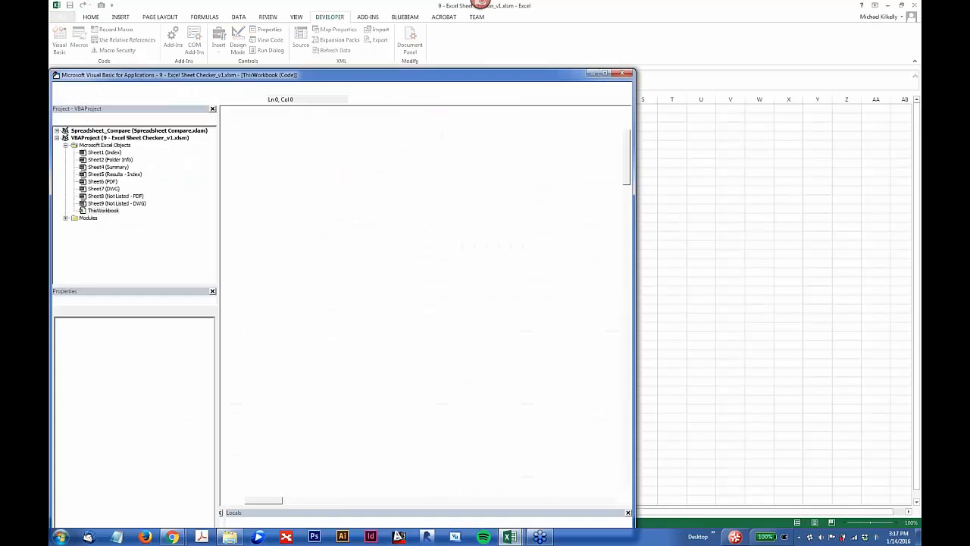
{"action": "left_click_drag", "start_coordinate": [253, 79], "coordinate": [324, 38]}
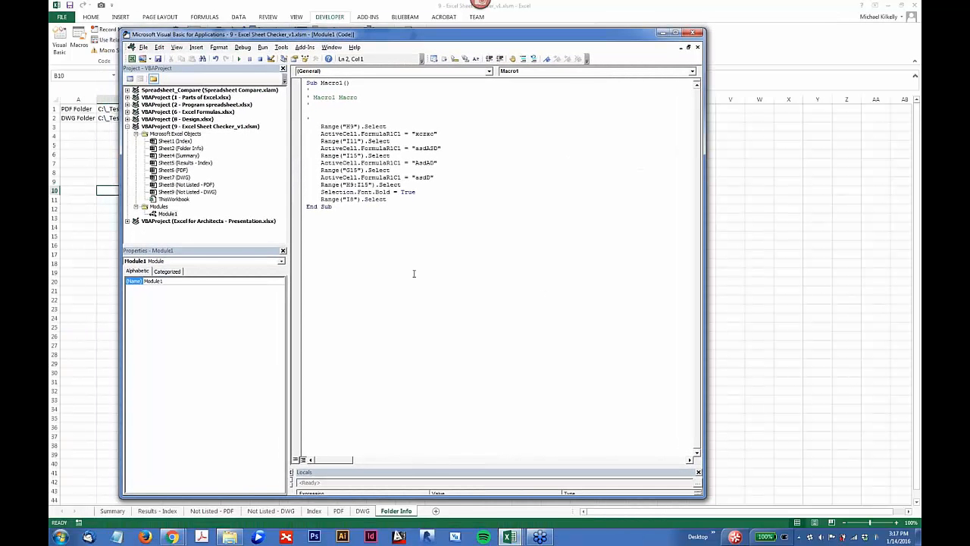
{"action": "left_click", "coordinate": [399, 205]}
{"action": "left_click", "coordinate": [694, 33]}
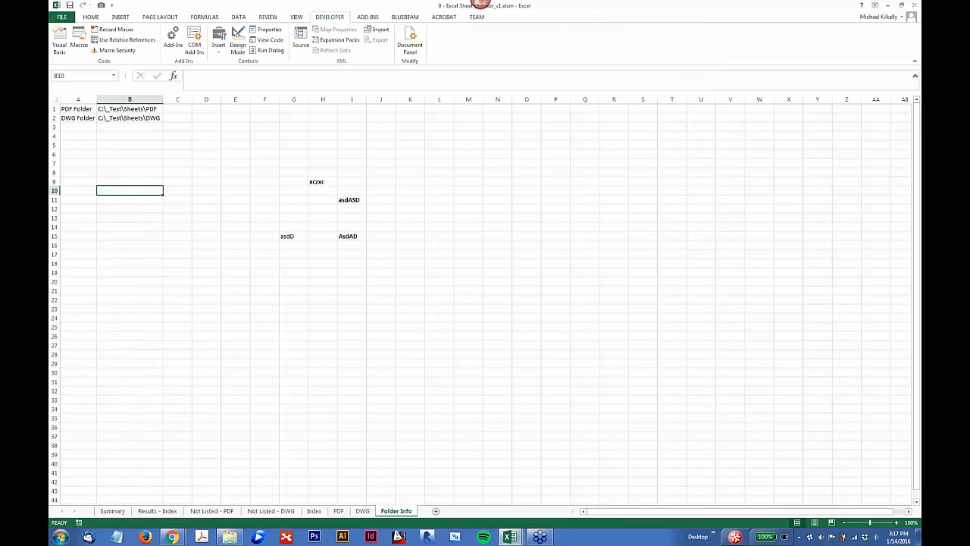
{"action": "left_click", "coordinate": [106, 133]}
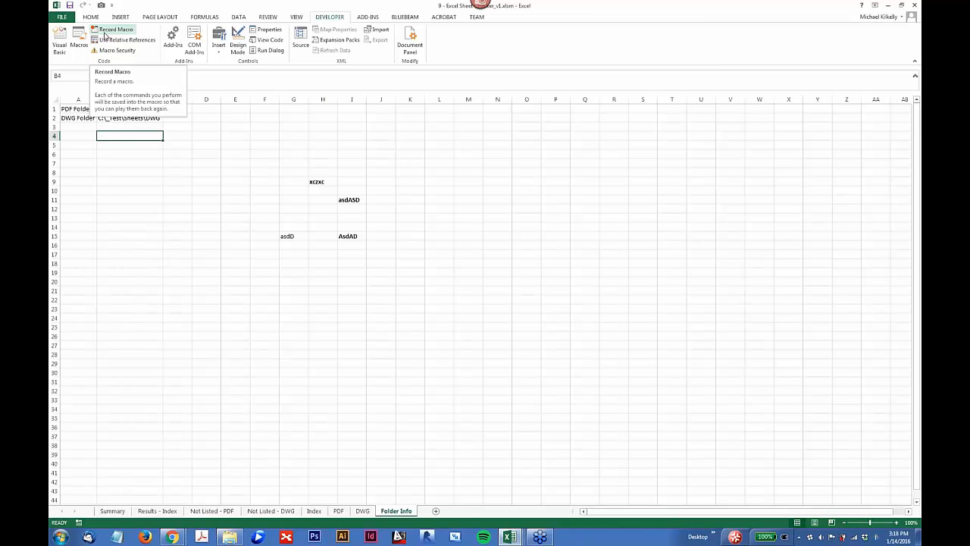
{"action": "left_click", "coordinate": [67, 119]}
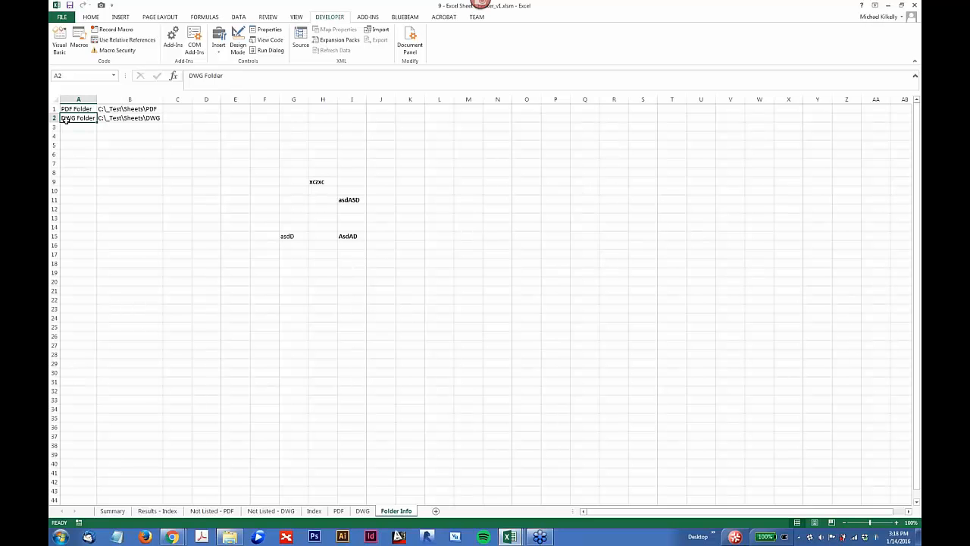
Step: From the Summary sheet, open the ThisWorkbook.checkFiles macro for editing, examine the sheet checker's code, and close the editor
{"action": "left_click", "coordinate": [112, 511]}
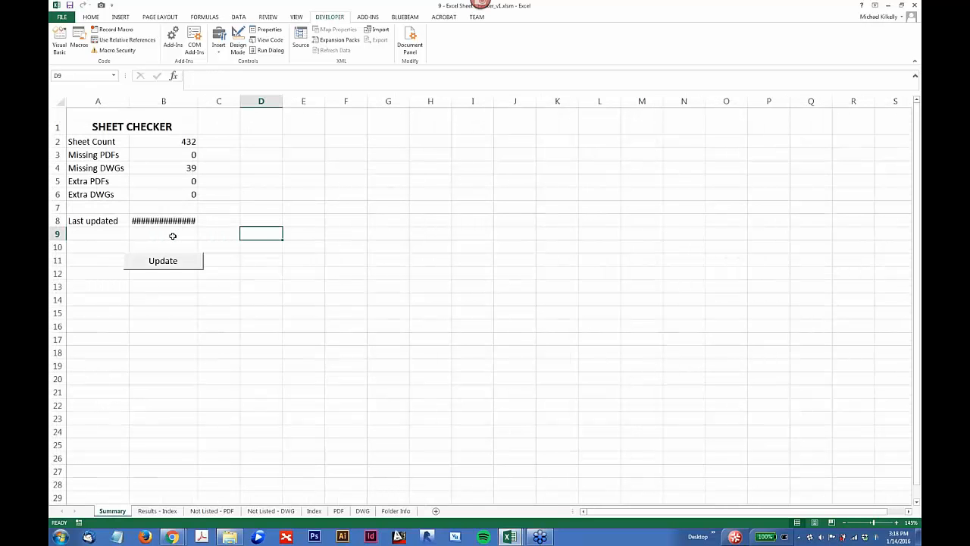
{"action": "left_click", "coordinate": [79, 39]}
{"action": "left_click", "coordinate": [387, 127]}
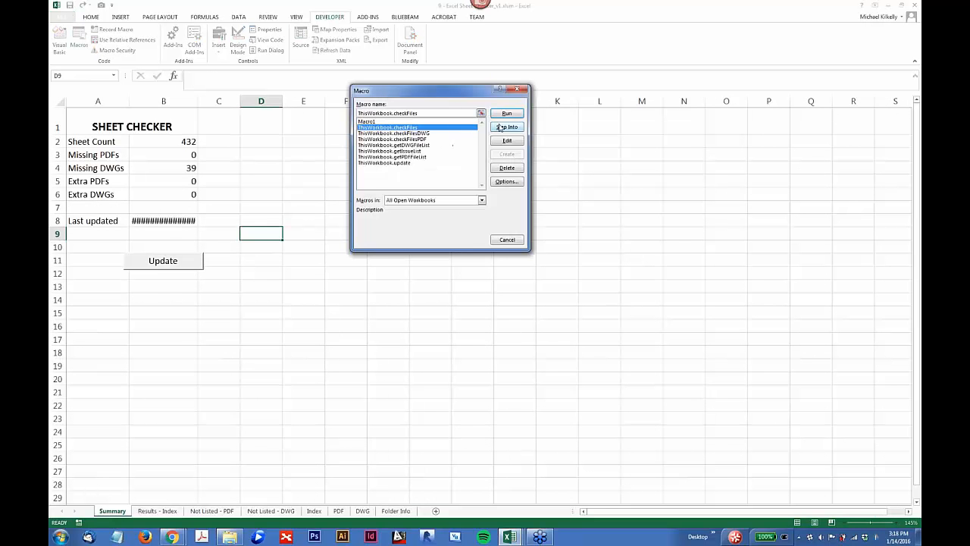
{"action": "left_click", "coordinate": [506, 140]}
{"action": "scroll", "coordinate": [460, 142], "scroll_direction": "down", "scroll_amount": 20}
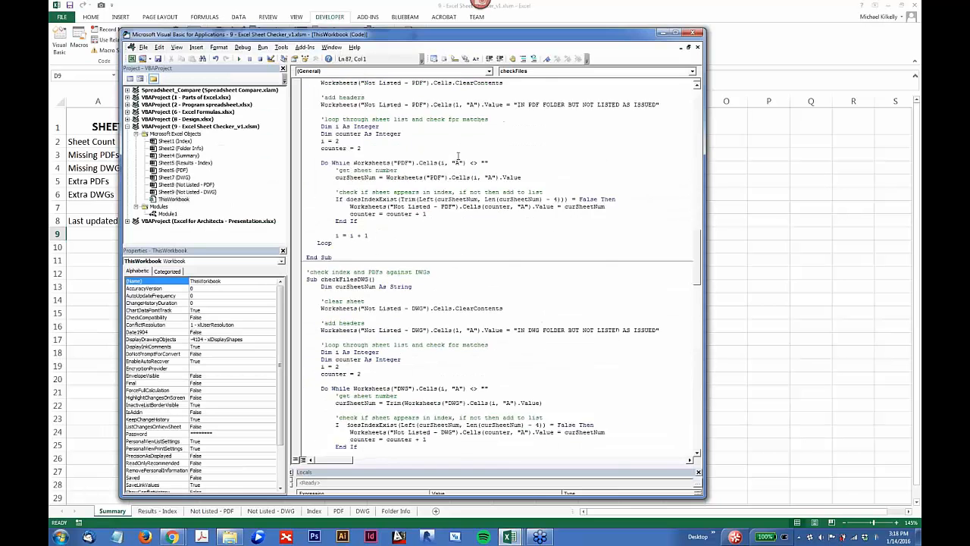
{"action": "scroll", "coordinate": [458, 156], "scroll_direction": "down", "scroll_amount": 20}
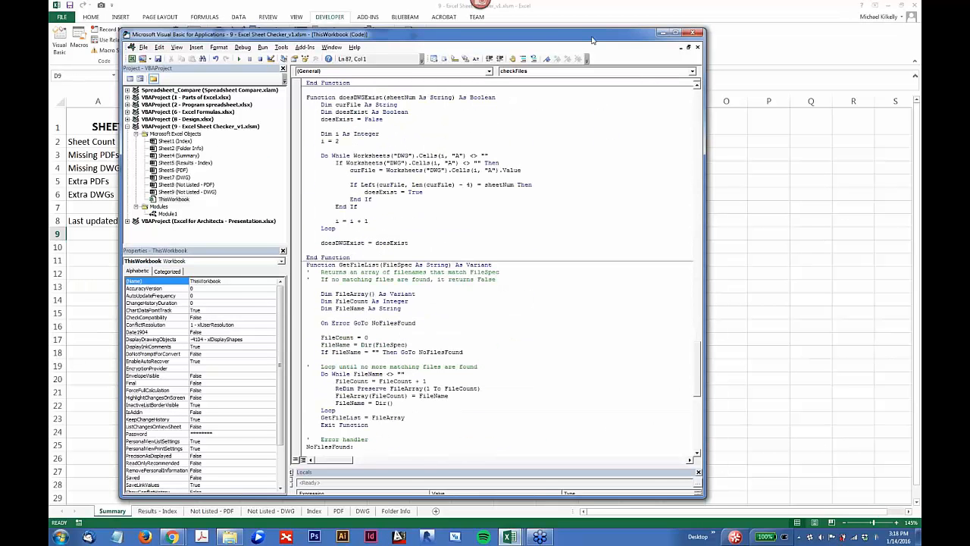
{"action": "left_click_drag", "start_coordinate": [592, 40], "coordinate": [551, 43]}
{"action": "left_click", "coordinate": [652, 37]}
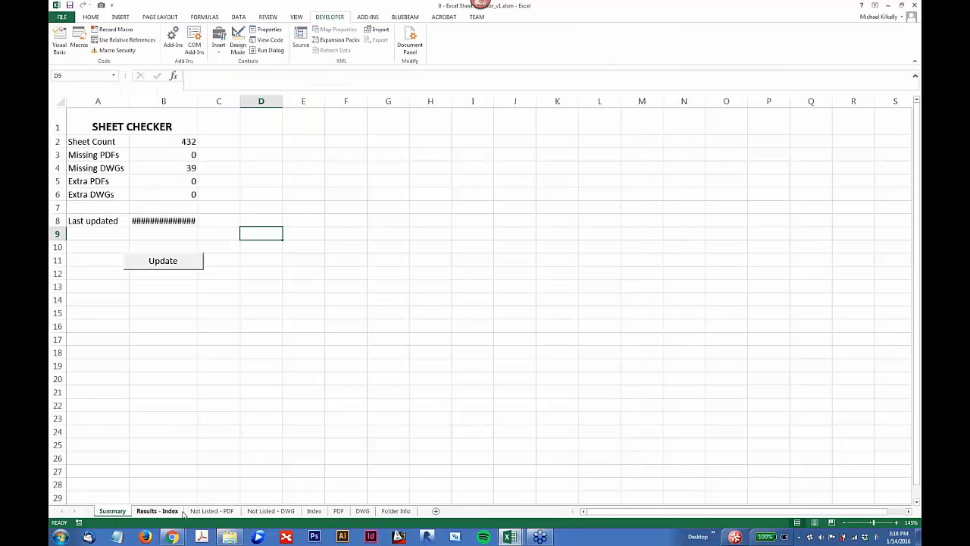
Step: Switch to the Excel for Architects - Presentation workbook and clear the values in cells D5:D10 of the Test Area
{"action": "left_click", "coordinate": [512, 537]}
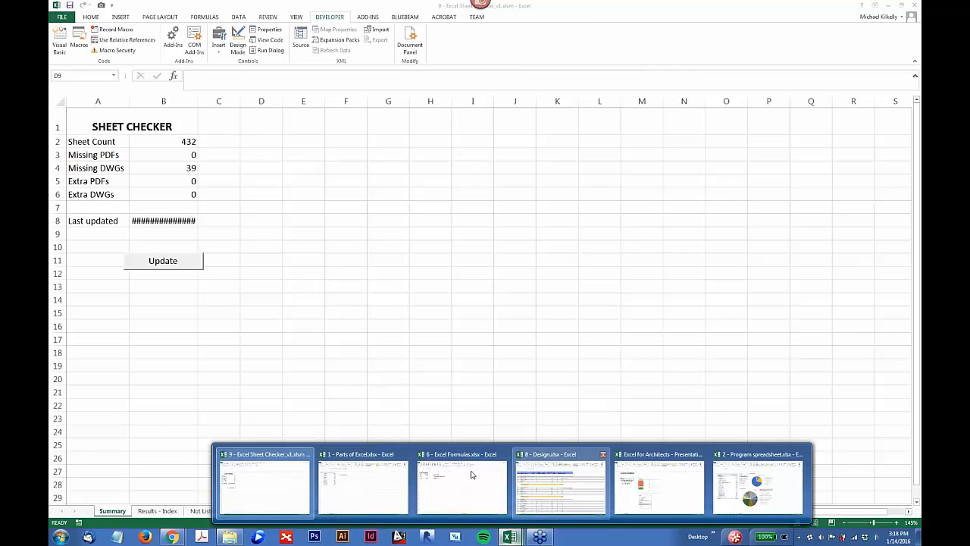
{"action": "mouse_move", "coordinate": [391, 476]}
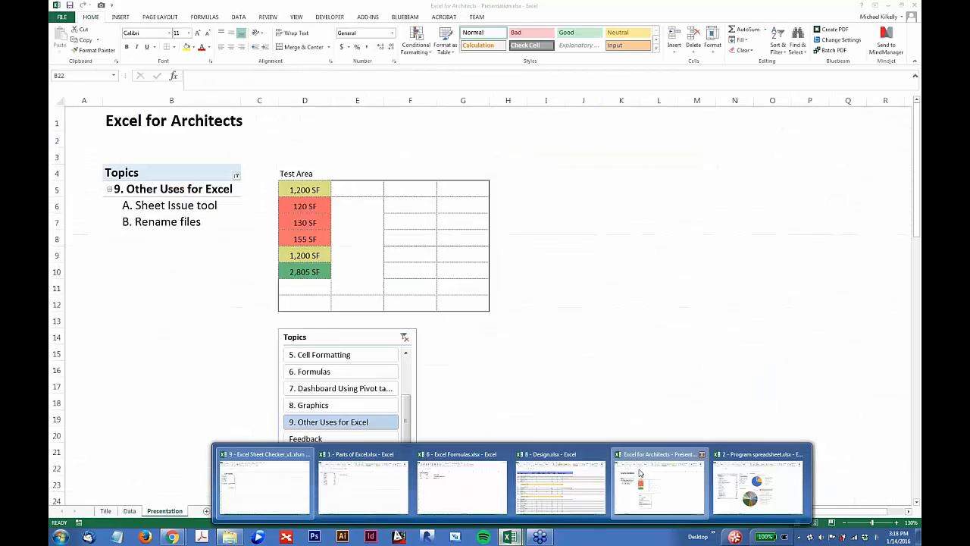
{"action": "left_click", "coordinate": [651, 481]}
{"action": "left_click_drag", "start_coordinate": [296, 191], "coordinate": [303, 271]}
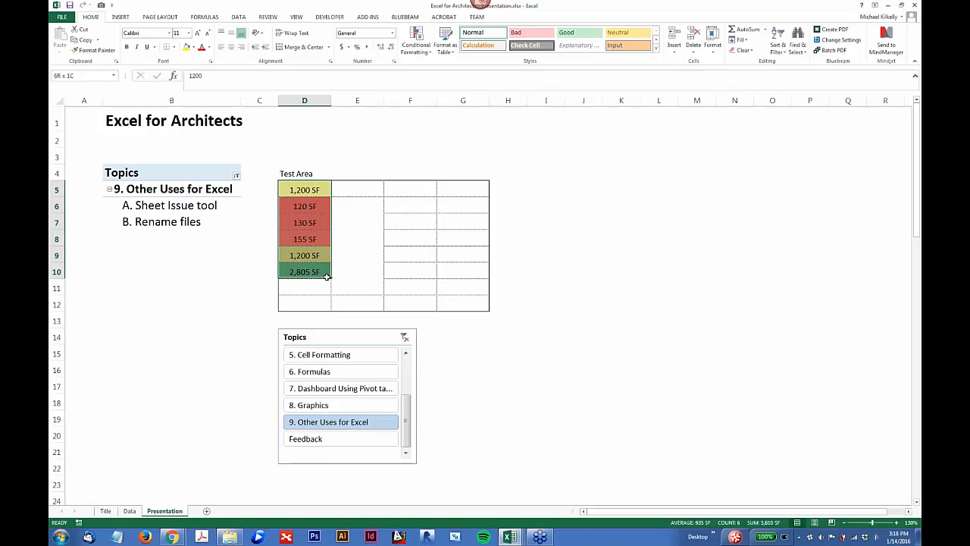
{"action": "key", "text": "Delete"}
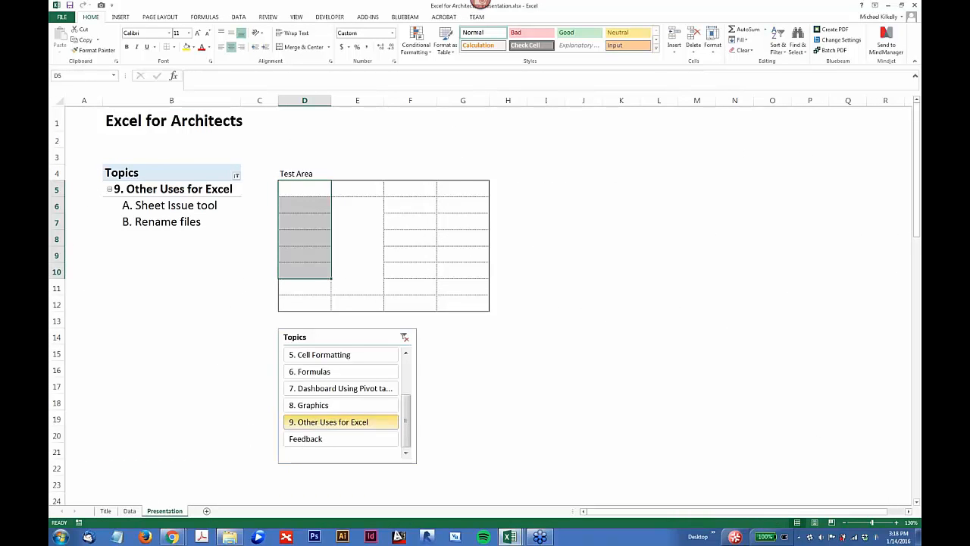
Step: Filter the Topics PivotTable to Feedback with the slicer and select the item "A. What did you think?" in B6
{"action": "left_click", "coordinate": [304, 440]}
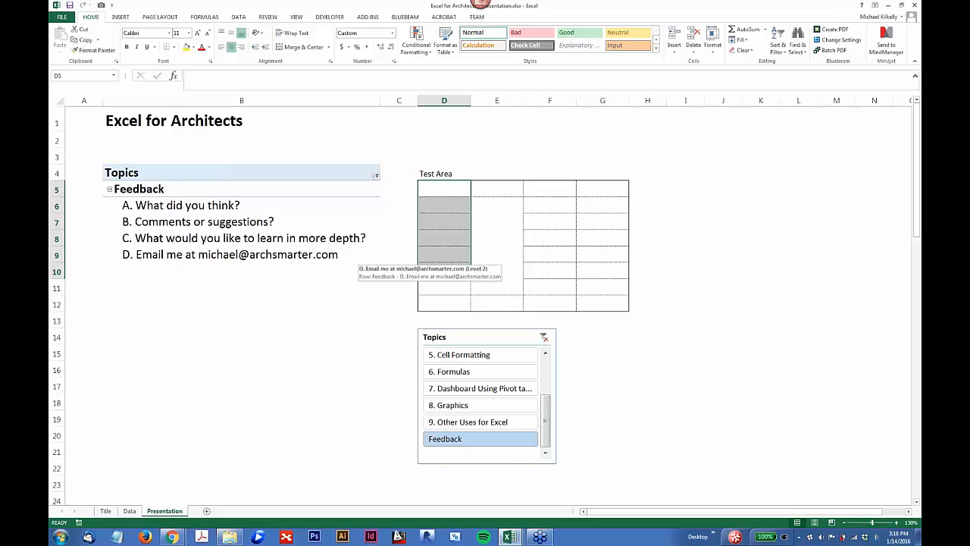
{"action": "left_click", "coordinate": [533, 203]}
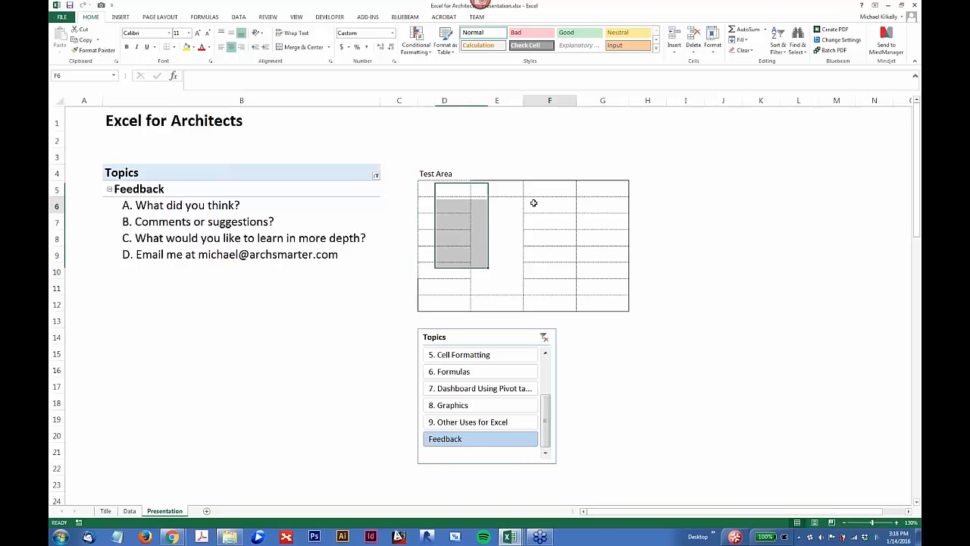
{"action": "left_click", "coordinate": [235, 204]}
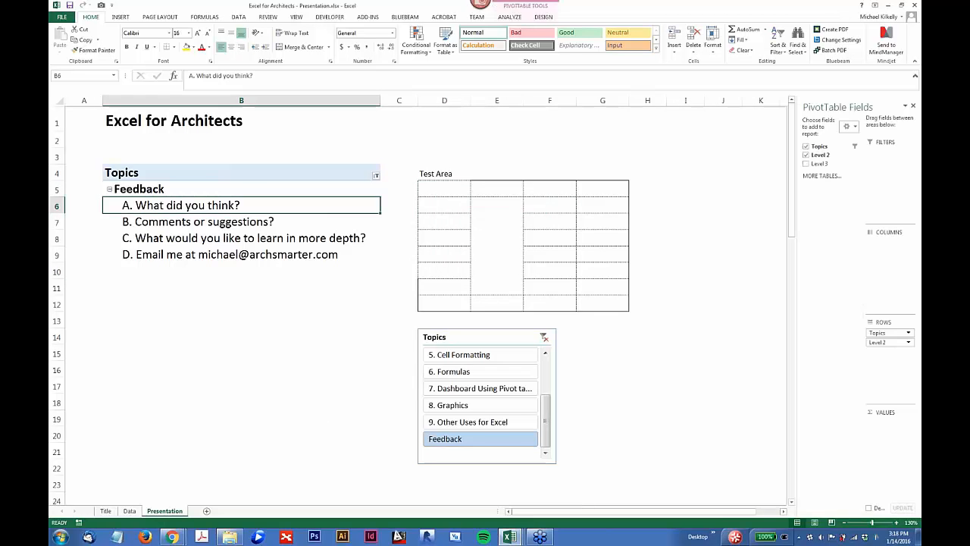